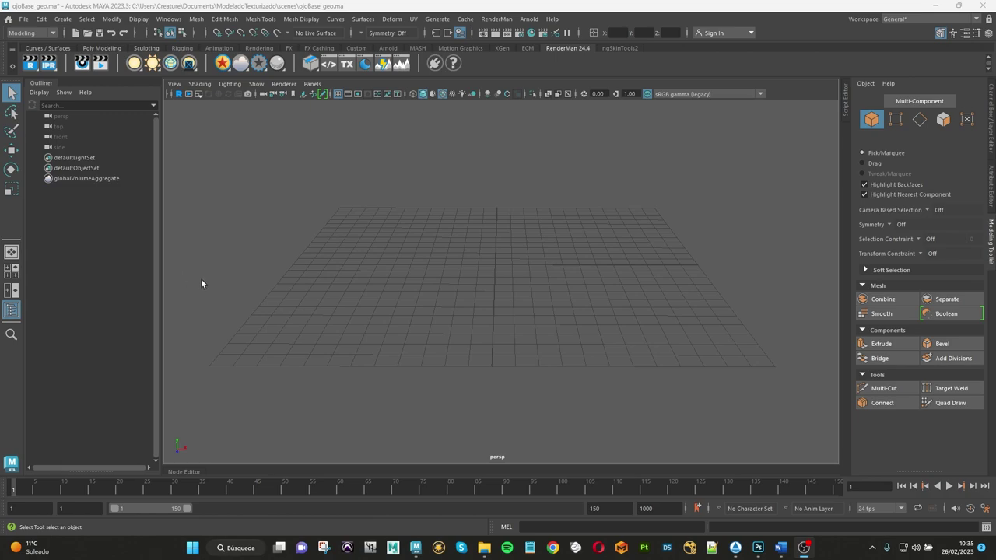
Step: Orbit the viewport slightly around the empty grid
alt+drag(468, 271, 476, 275)
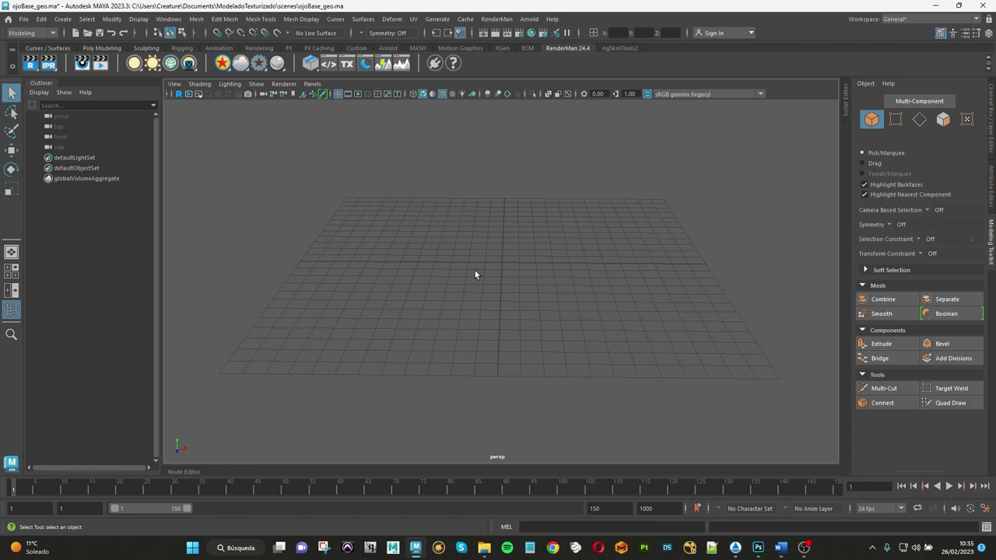
Step: Add a polygon sphere at the origin via Create > Polygon Primitives > Sphere
click(63, 20)
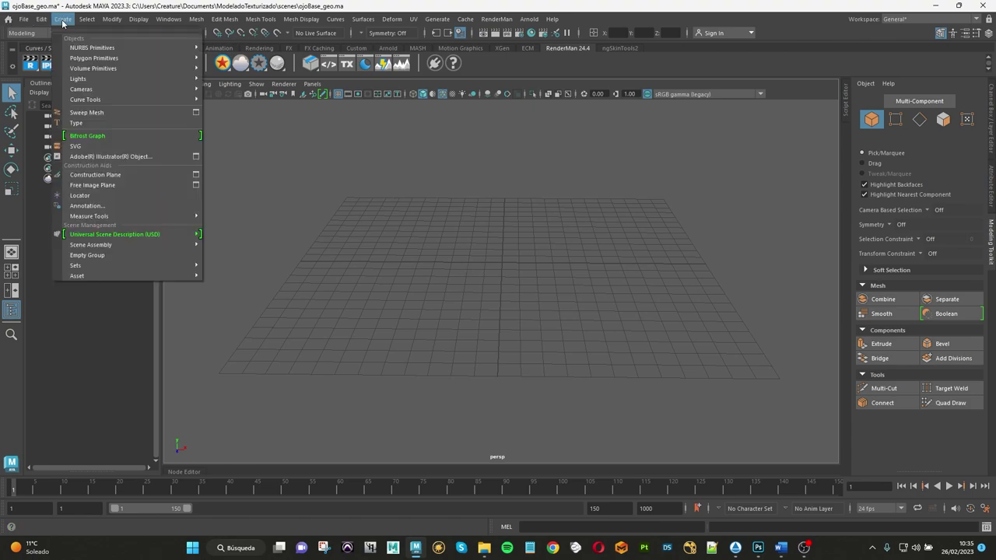
mouse_move(94, 57)
click(234, 59)
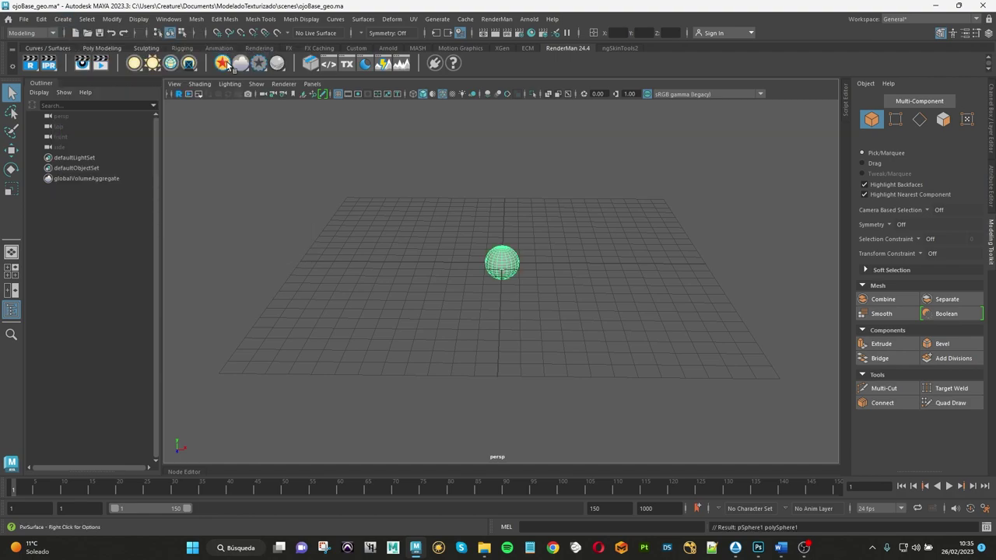
alt+right_drag(482, 249, 530, 267)
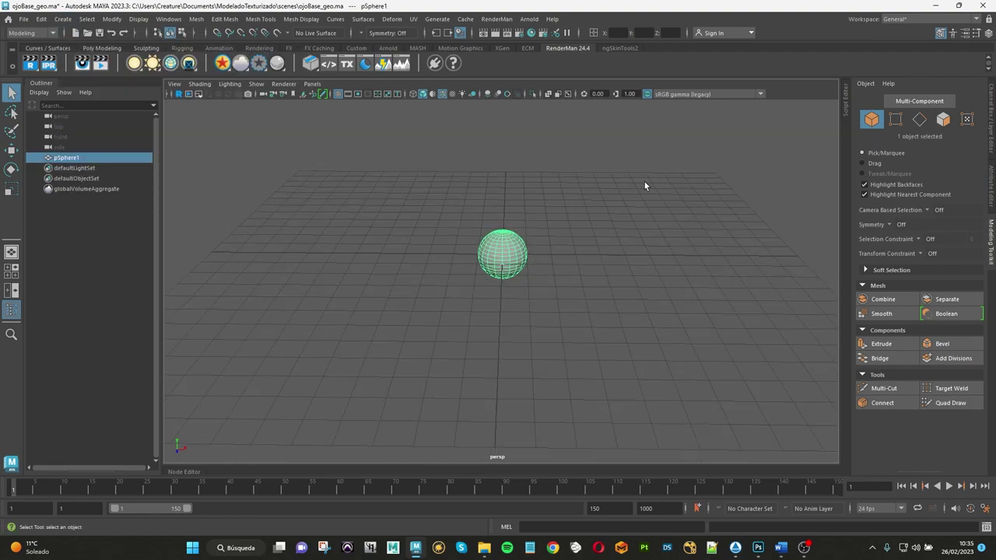
Step: Show pSphere1's transforms in the Channel Box and zoom in on the sphere
click(992, 109)
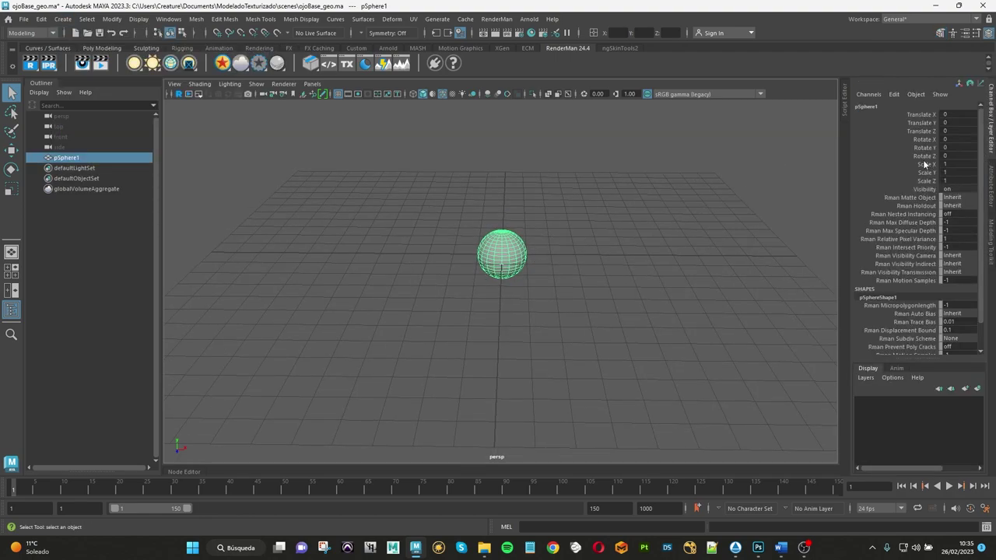
mouse_move(656, 194)
alt+mouse_down()
mouse_move(549, 193)
mouse_move(615, 190)
alt+mouse_up()
mouse_move(616, 191)
alt+right_down()
mouse_move(554, 249)
mouse_move(592, 210)
mouse_move(576, 258)
mouse_move(633, 247)
alt+right_up()
alt+drag(633, 247, 548, 249)
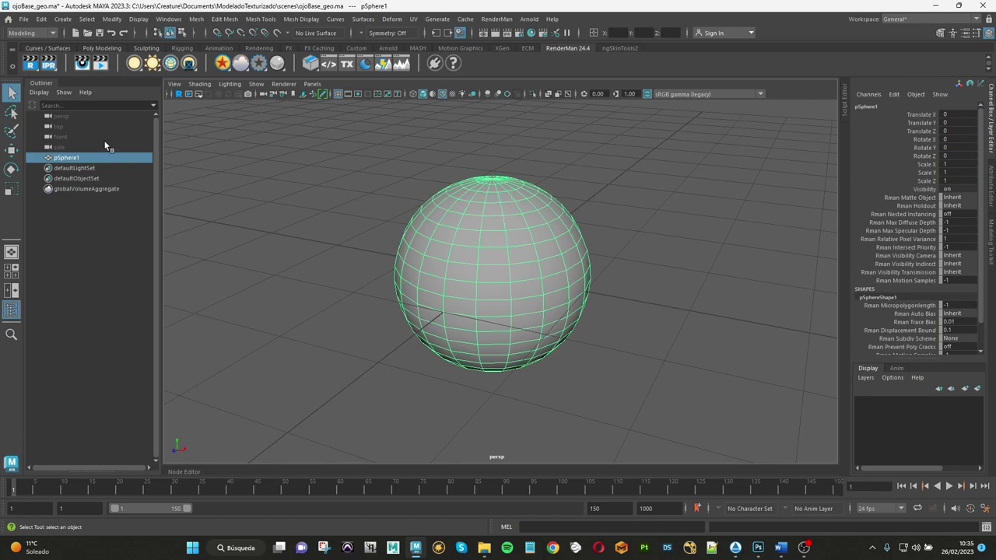
click(12, 150)
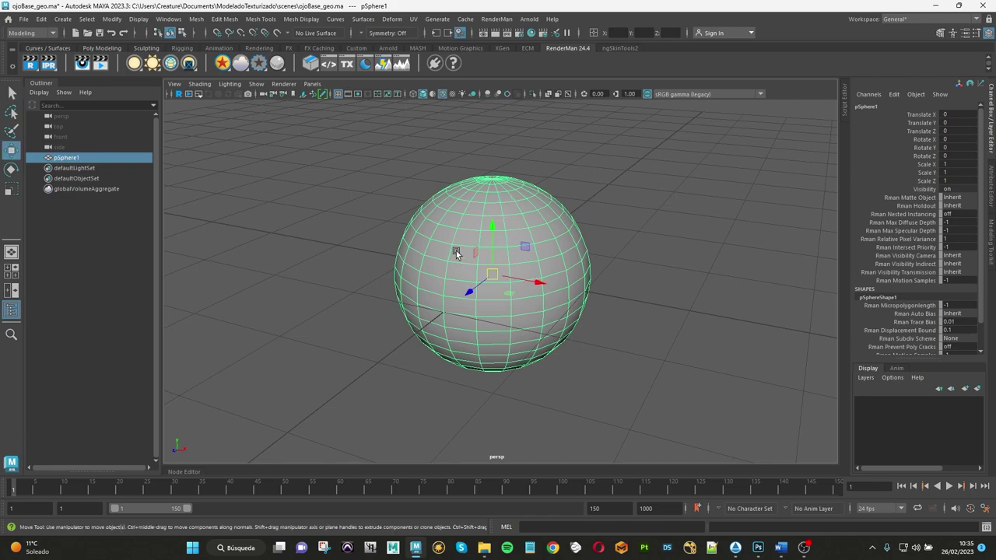
Step: Set the sphere's Rotate X to 90 so its pole faces forward
double_click(952, 139)
text(90)
key(Return)
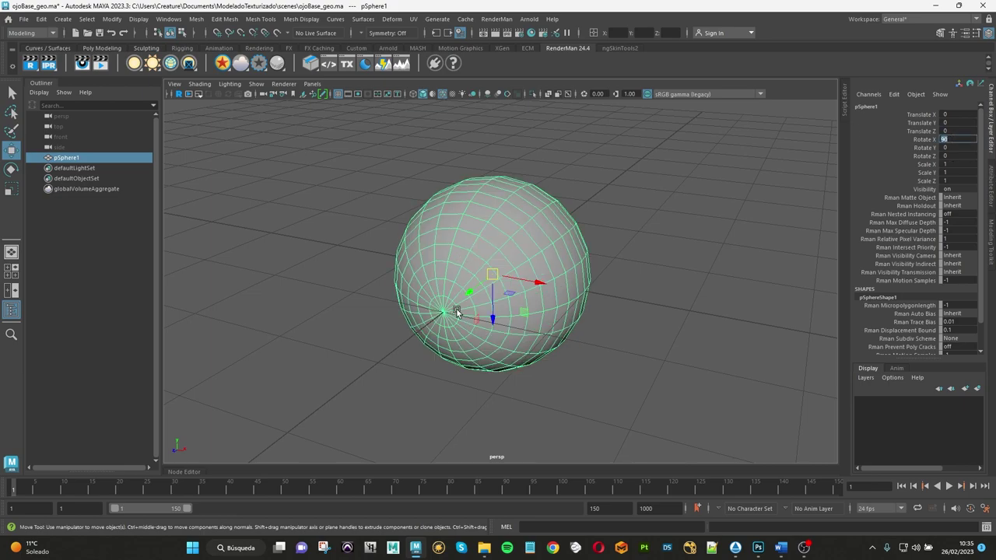
alt+drag(458, 313, 449, 290)
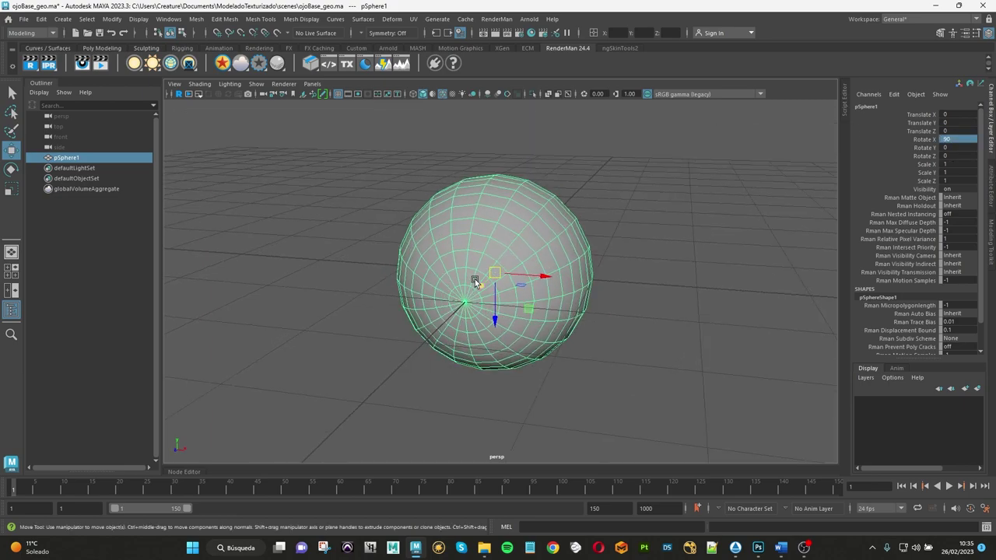
click(369, 350)
click(472, 235)
Step: Freeze all of pSphere1's transforms and frame it side-on with the Move tool active
right_click(926, 140)
mouse_move(926, 323)
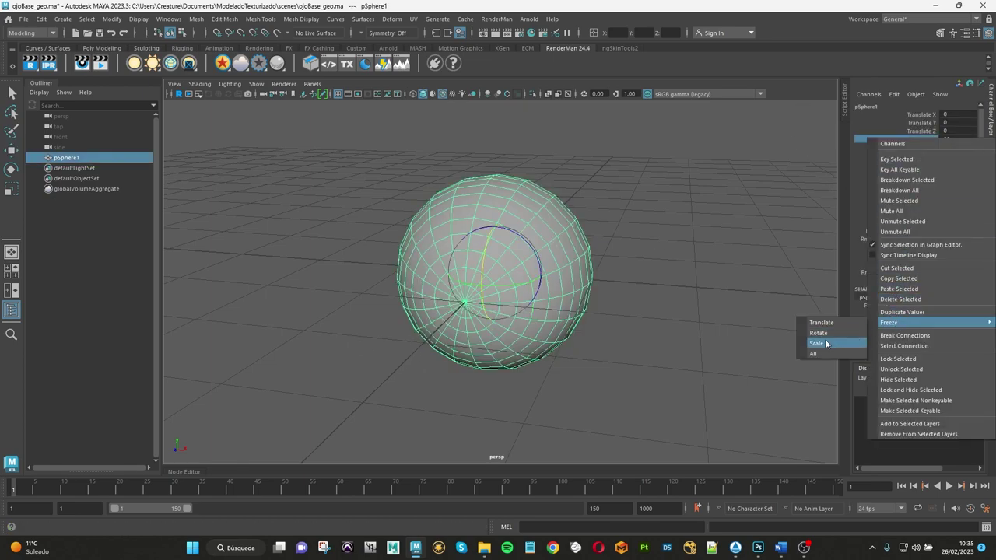
click(813, 354)
click(589, 274)
click(407, 300)
key(w)
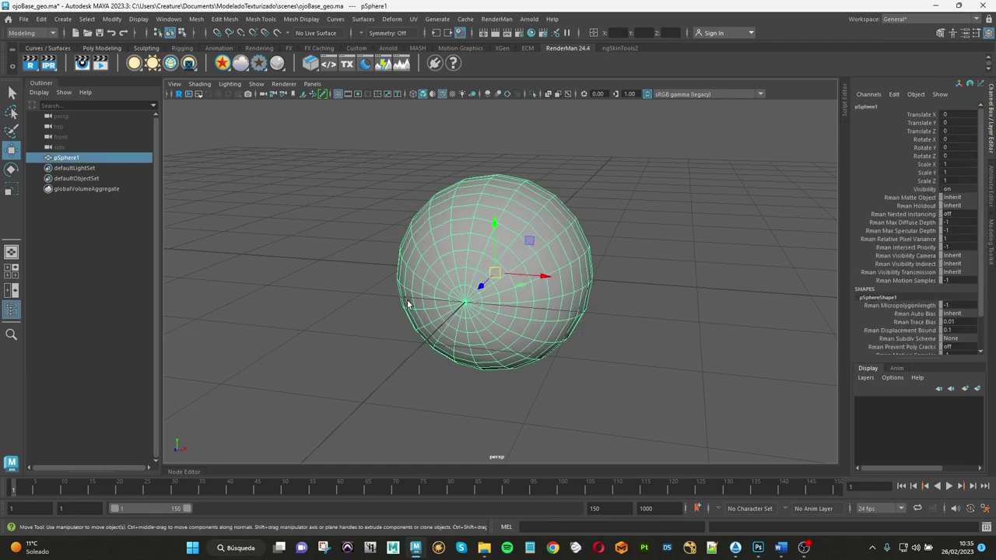
mouse_move(407, 300)
alt+mouse_down()
mouse_move(416, 319)
mouse_move(469, 281)
mouse_move(334, 329)
alt+mouse_up()
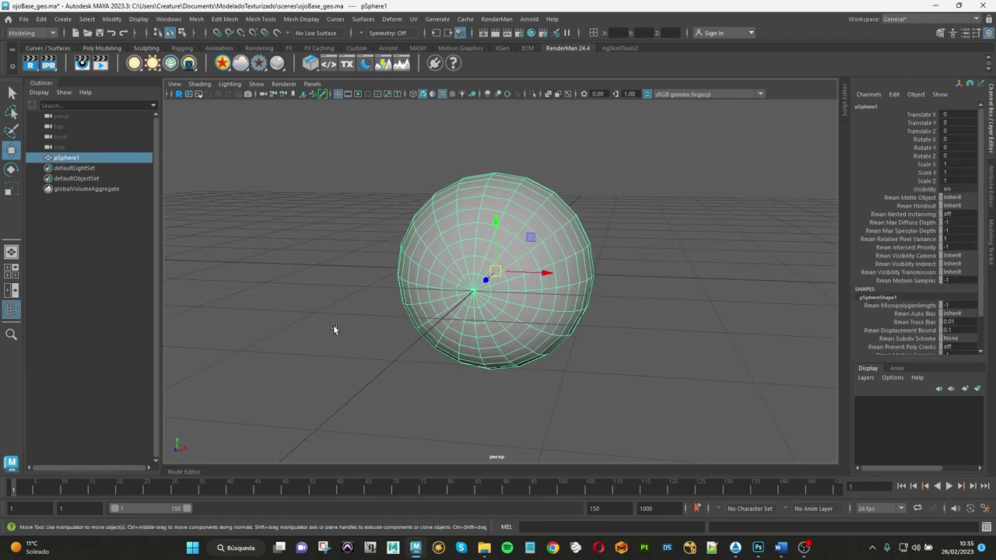
alt+right_drag(334, 330, 586, 334)
mouse_move(587, 334)
alt+mouse_down()
mouse_move(610, 327)
mouse_move(611, 352)
alt+mouse_up()
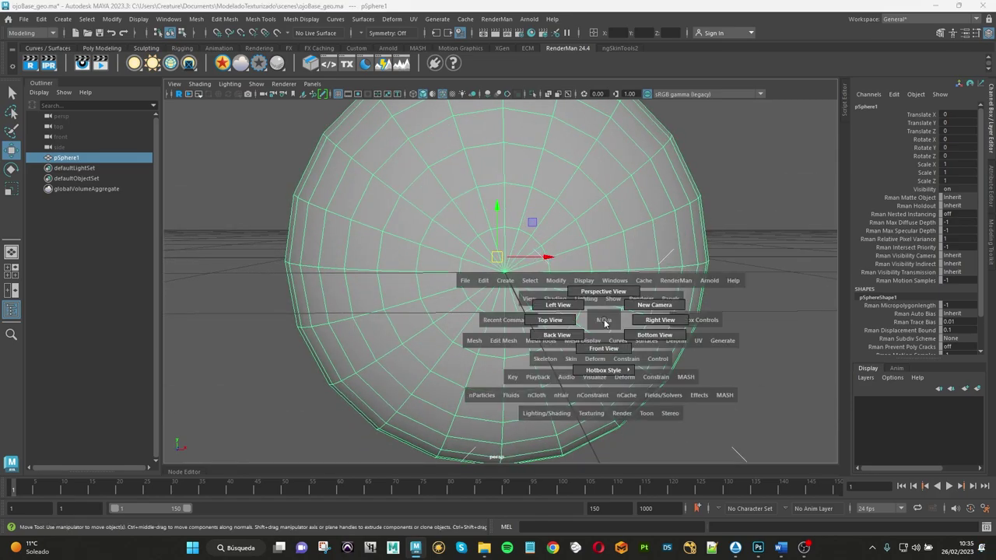
Step: Try selecting edge rings around the sphere's front pole in edge mode
scroll(438, 267, up, 3)
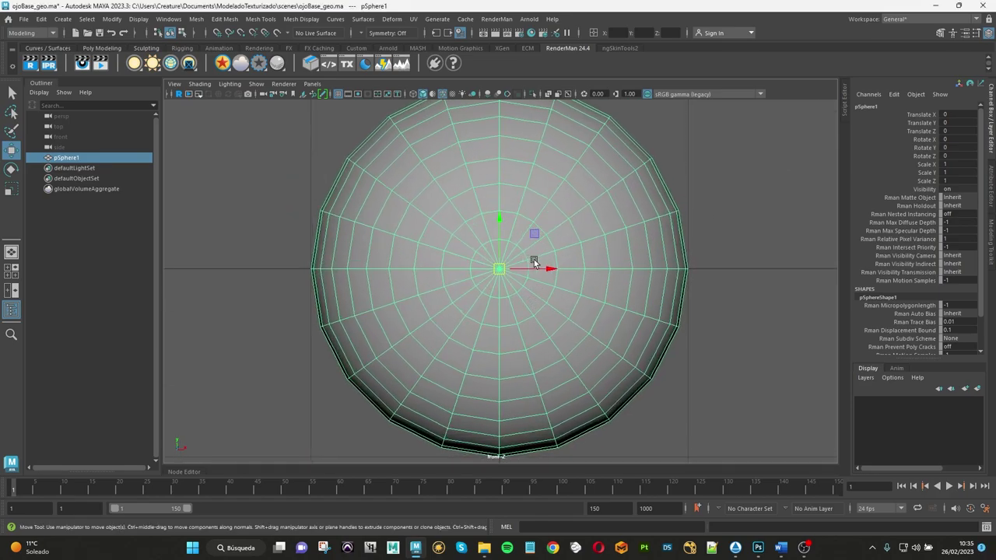
alt+middle_drag(534, 261, 518, 277)
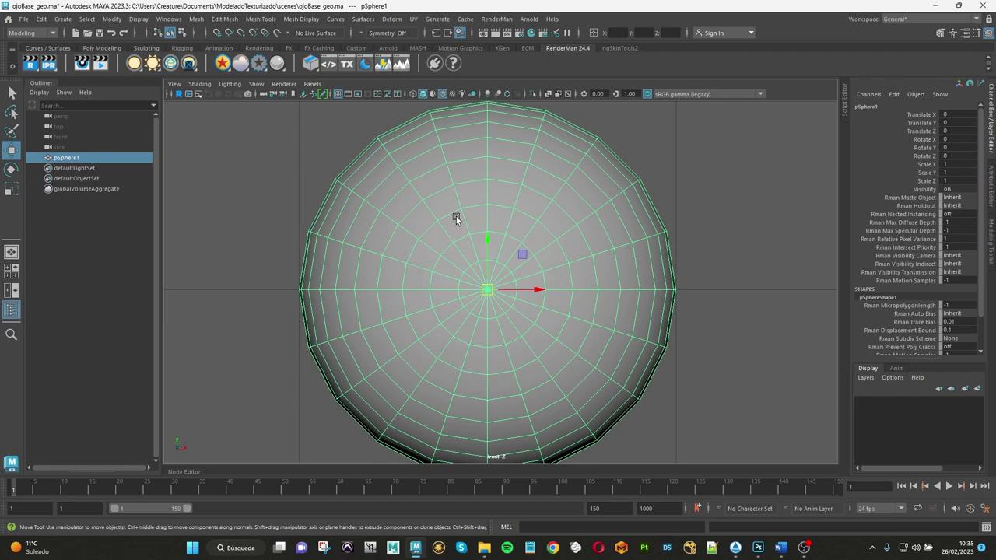
right_drag(459, 216, 464, 203)
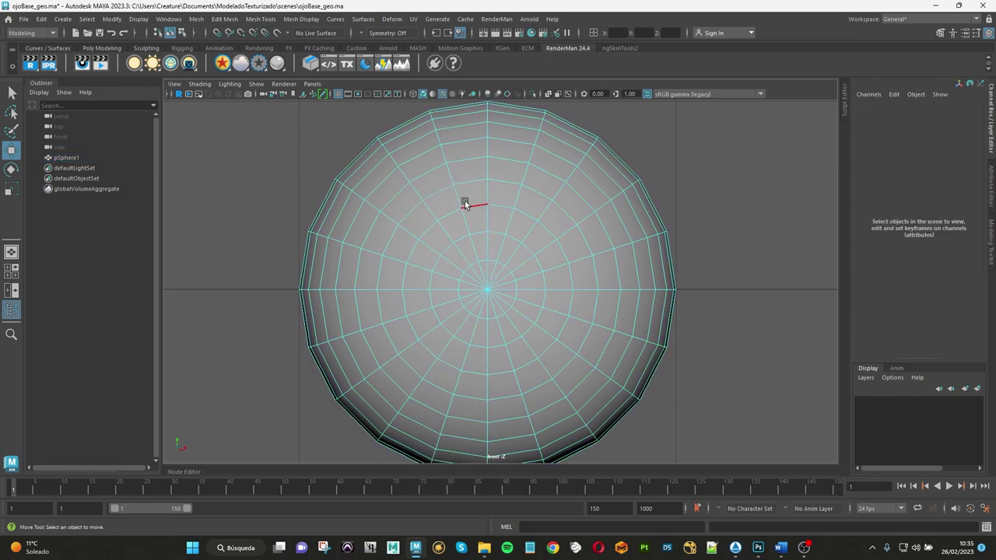
double_click(467, 204)
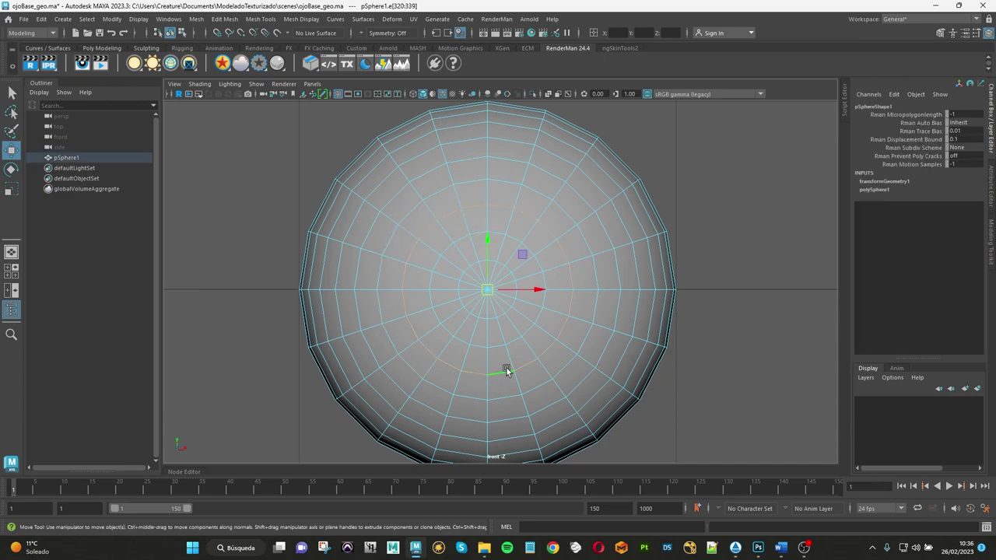
double_click(463, 277)
click(430, 227)
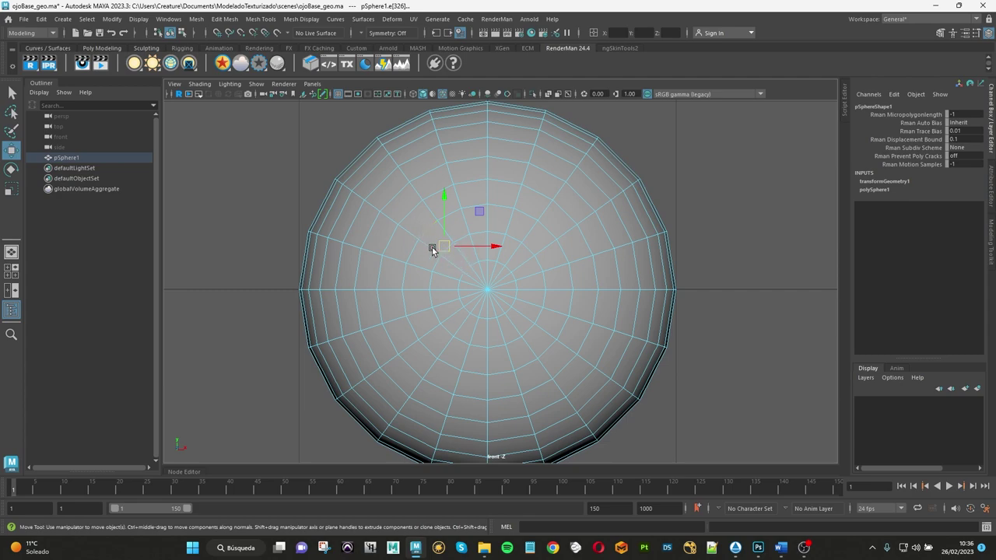
double_click(426, 229)
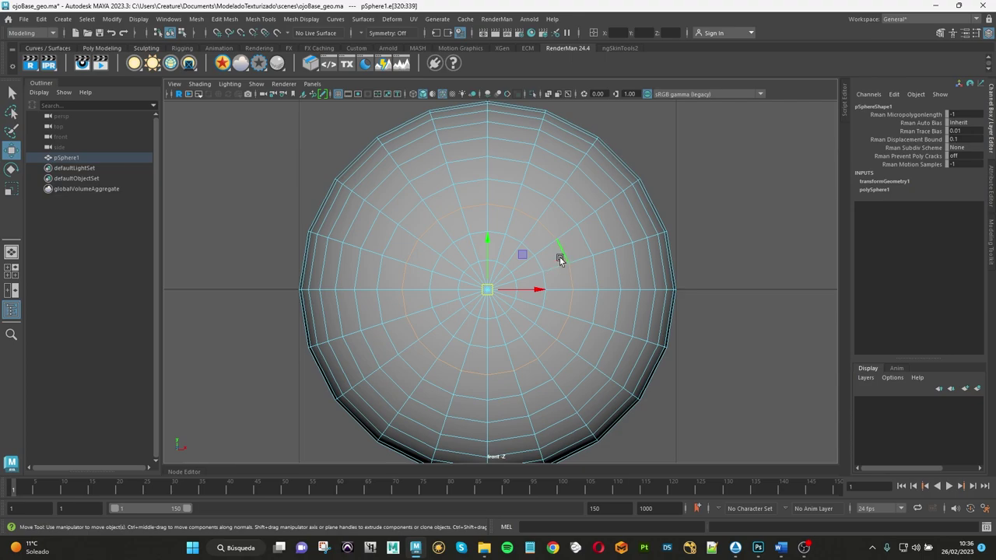
Step: In perspective view, select the centre vertex of the front pole and show the Modeling Toolkit
key(space)
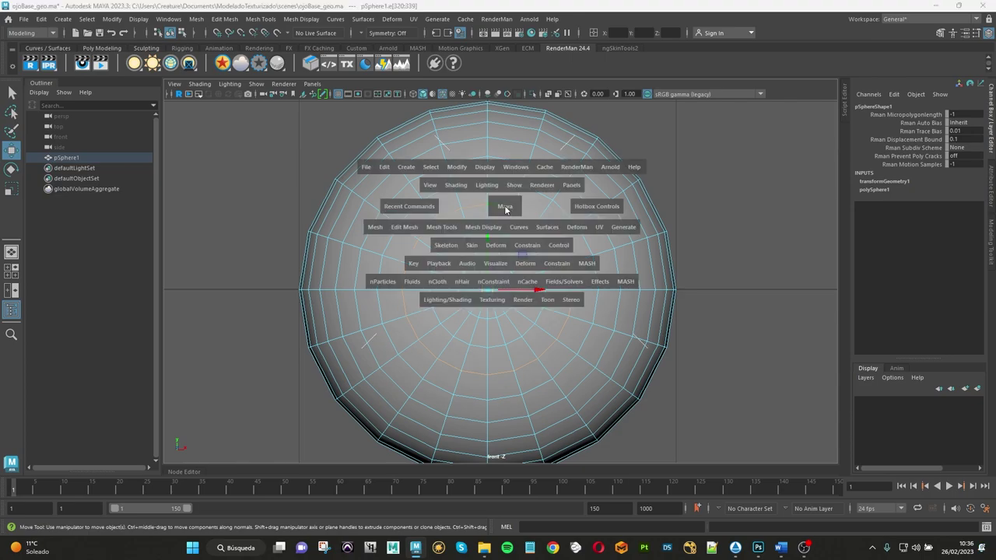
mouse_move(507, 205)
mouse_down()
mouse_move(500, 187)
mouse_move(524, 276)
mouse_move(617, 301)
mouse_up()
scroll(617, 301, up, 5)
scroll(592, 292, up, 3)
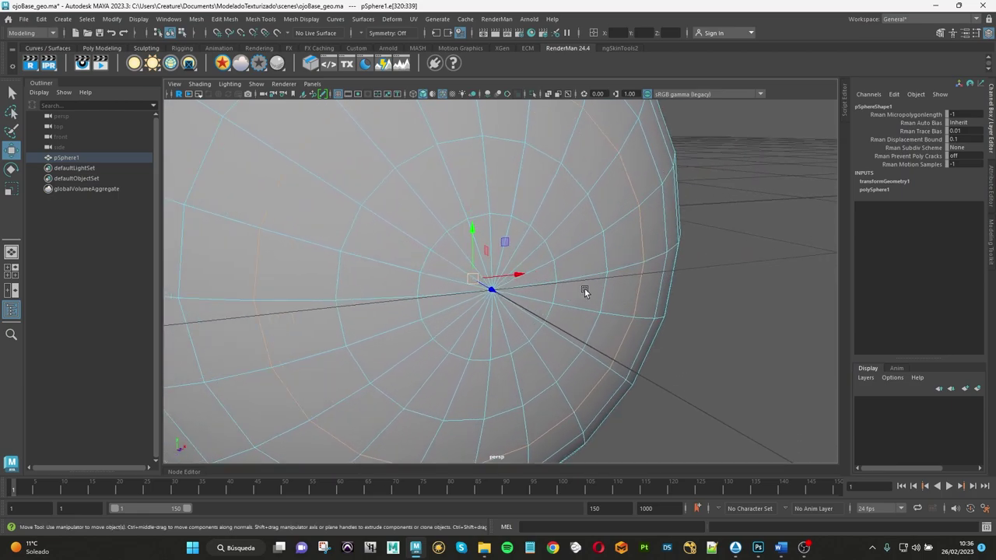
mouse_move(525, 239)
right_down()
mouse_move(475, 249)
mouse_move(475, 241)
right_up()
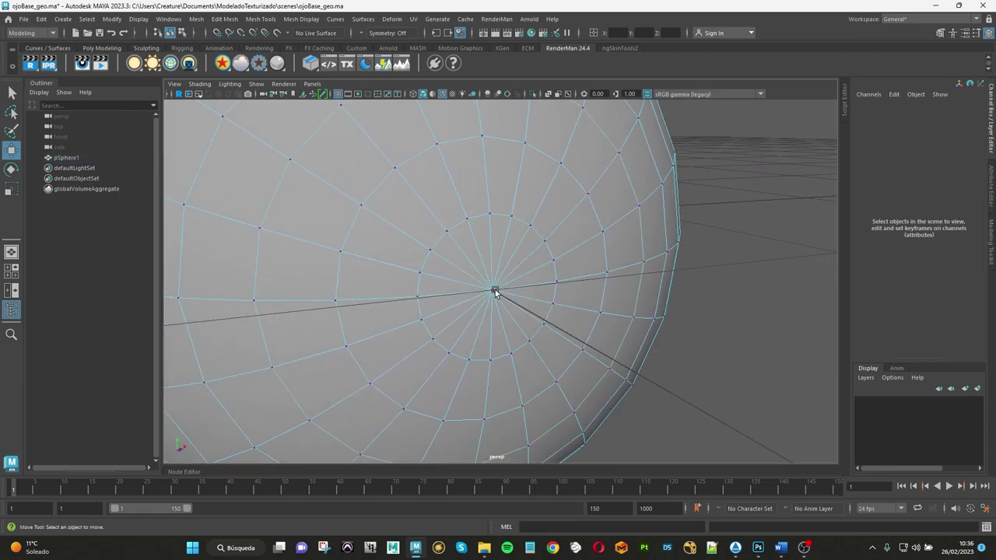
click(495, 292)
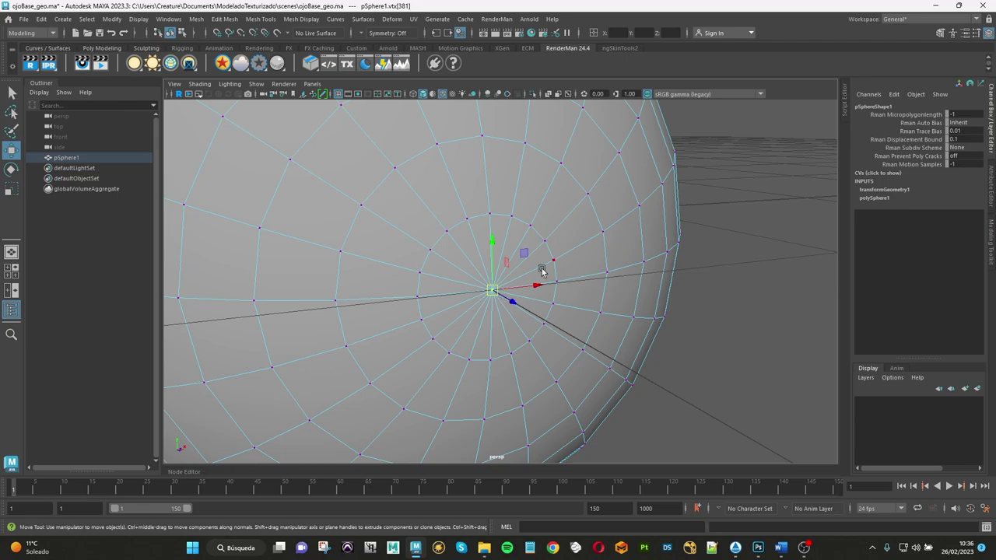
click(940, 33)
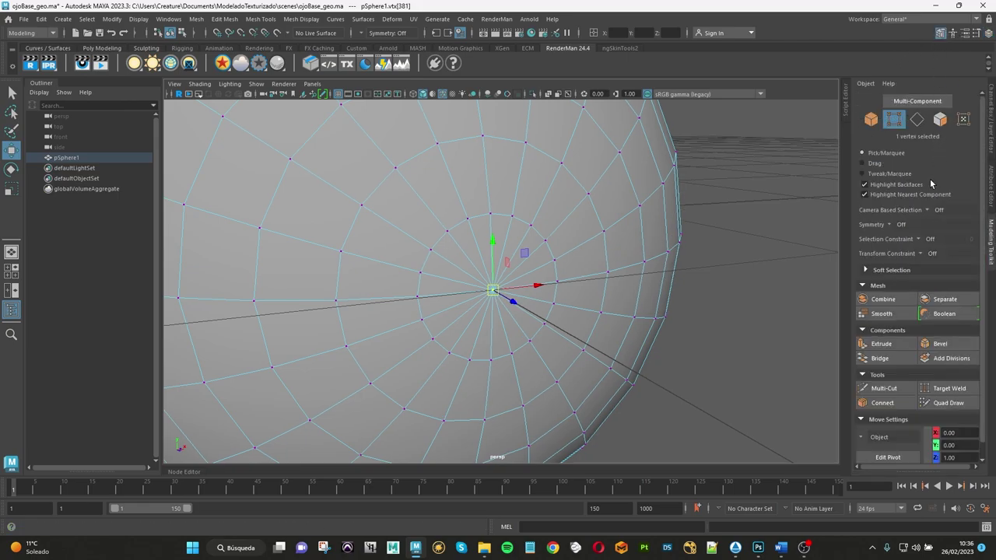
Step: Convert the pole vertex to its 20 faces and extrude them inward to Local Translate Z -0.216
click(941, 120)
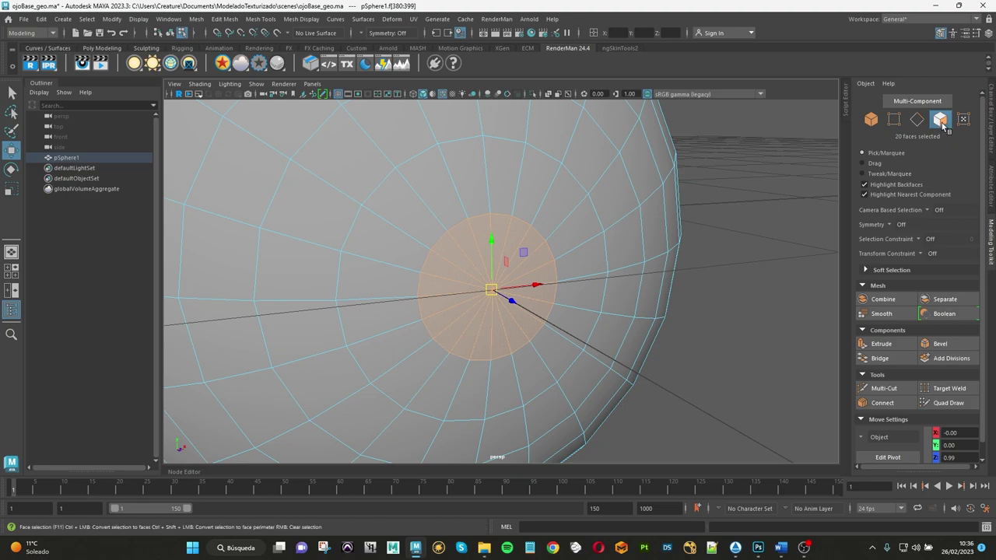
click(882, 343)
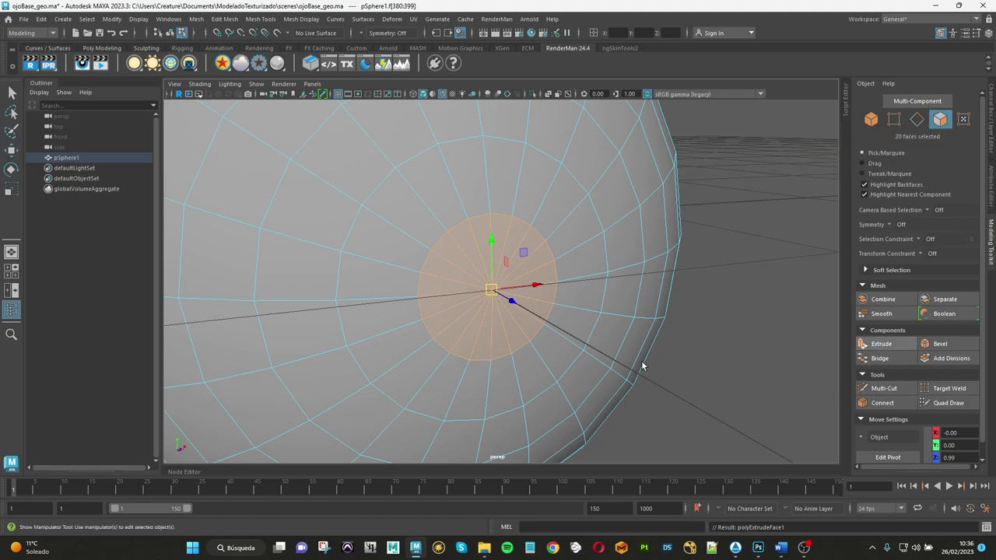
mouse_move(644, 378)
alt+mouse_down()
mouse_move(707, 304)
mouse_move(639, 287)
alt+mouse_up()
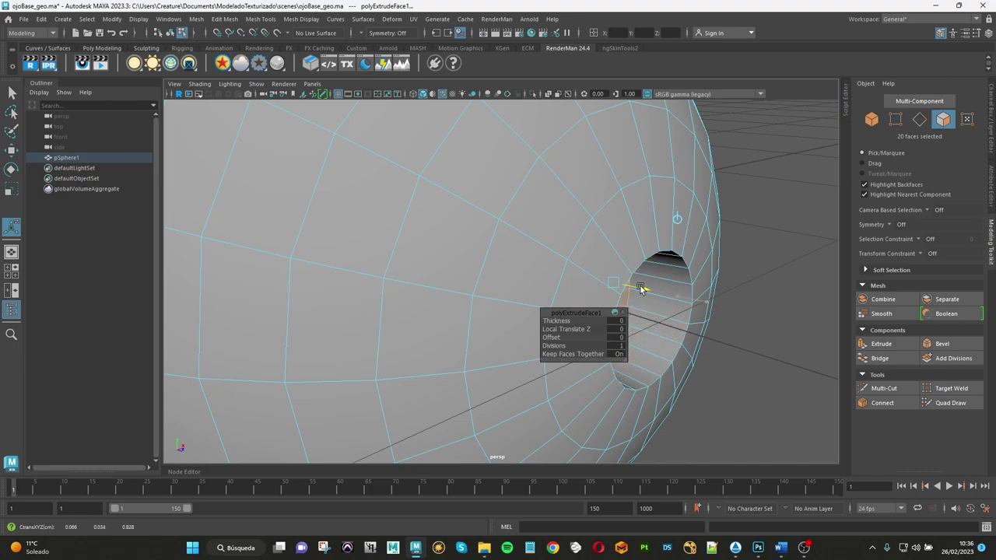
mouse_move(639, 288)
alt+mouse_down()
mouse_move(583, 320)
mouse_move(640, 331)
alt+mouse_up()
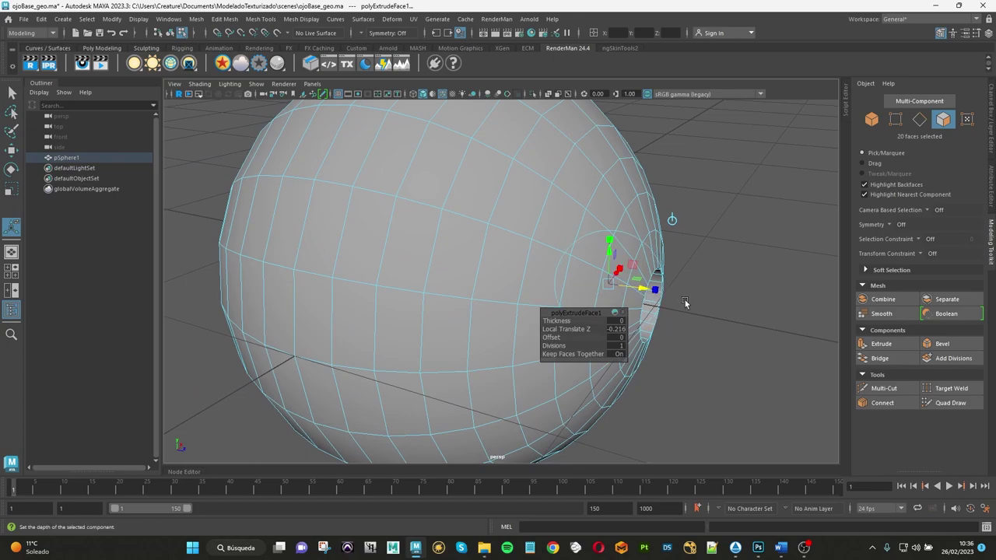
alt+drag(685, 304, 623, 289)
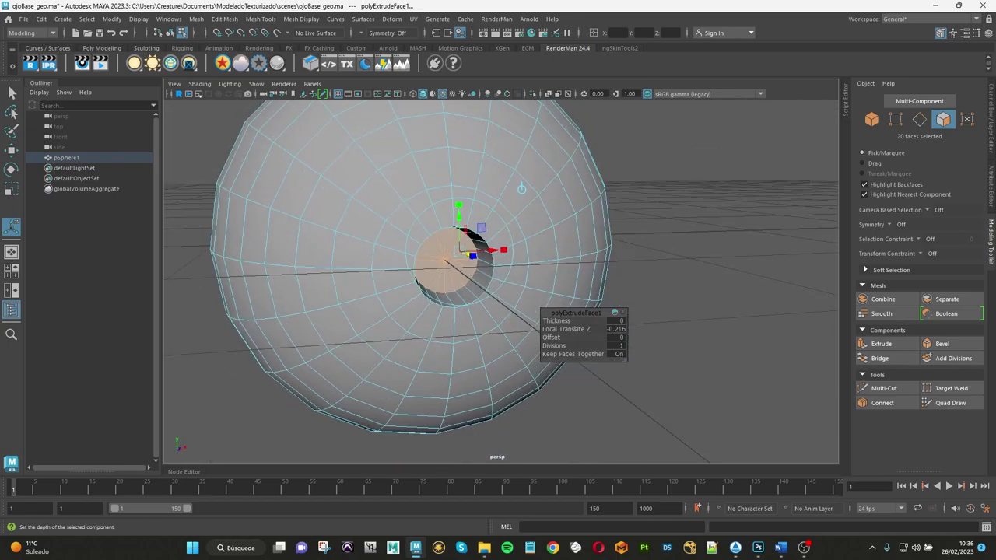
click(691, 243)
alt+drag(669, 248, 654, 248)
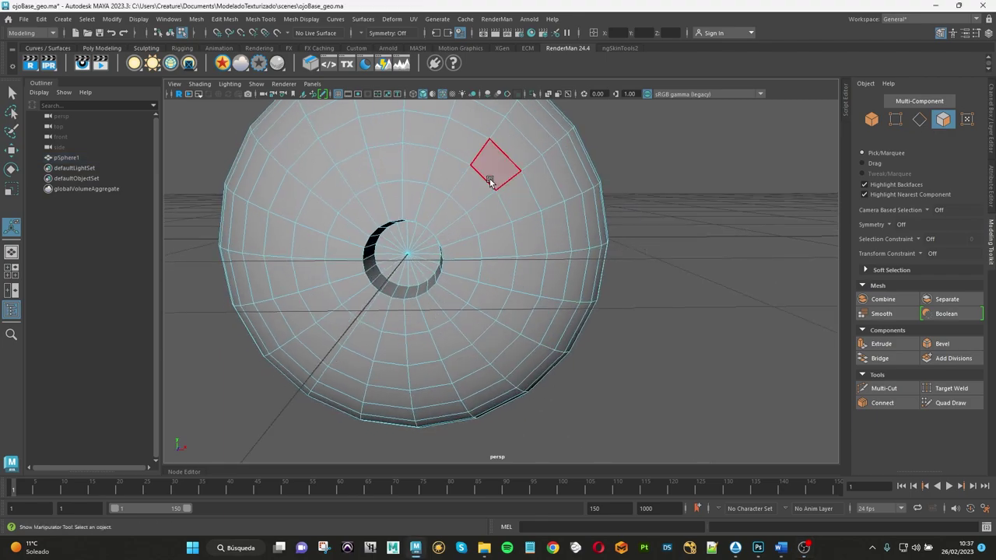
Step: Select the edge loop around the eye hole and bevel it with 2 segments
right_drag(485, 181, 475, 162)
double_click(500, 213)
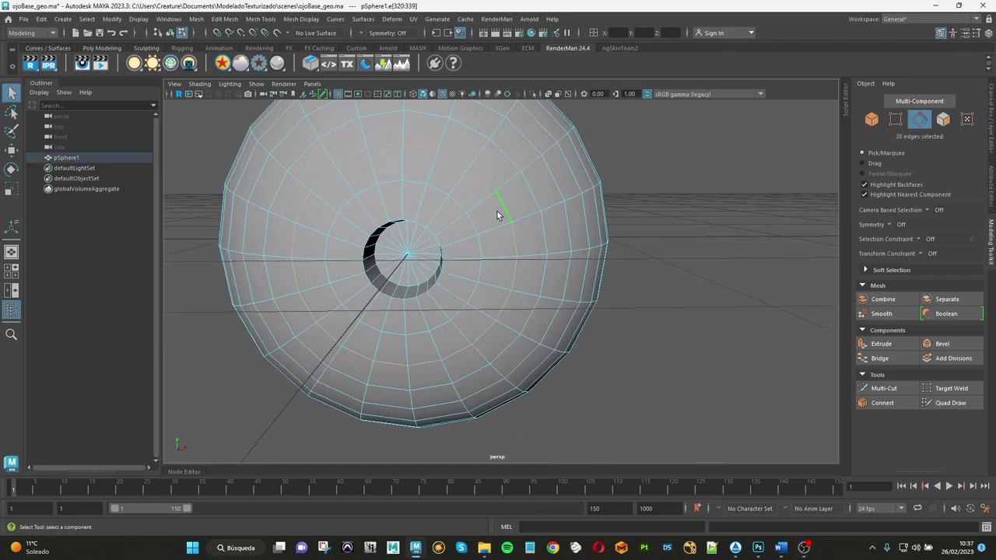
mouse_move(500, 213)
alt+mouse_down()
mouse_move(534, 248)
mouse_move(509, 269)
alt+mouse_up()
scroll(509, 268, up, 2)
scroll(502, 264, up, 1)
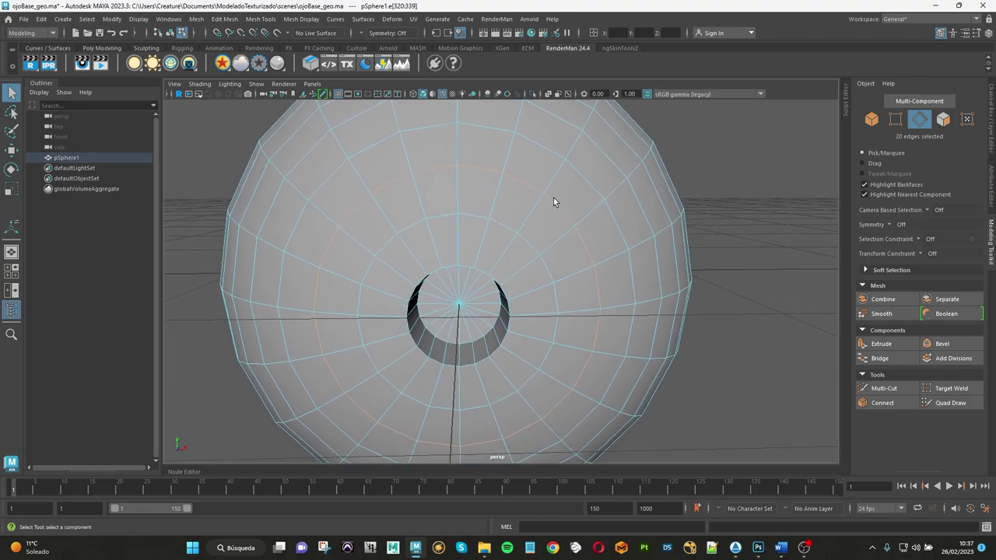
click(942, 344)
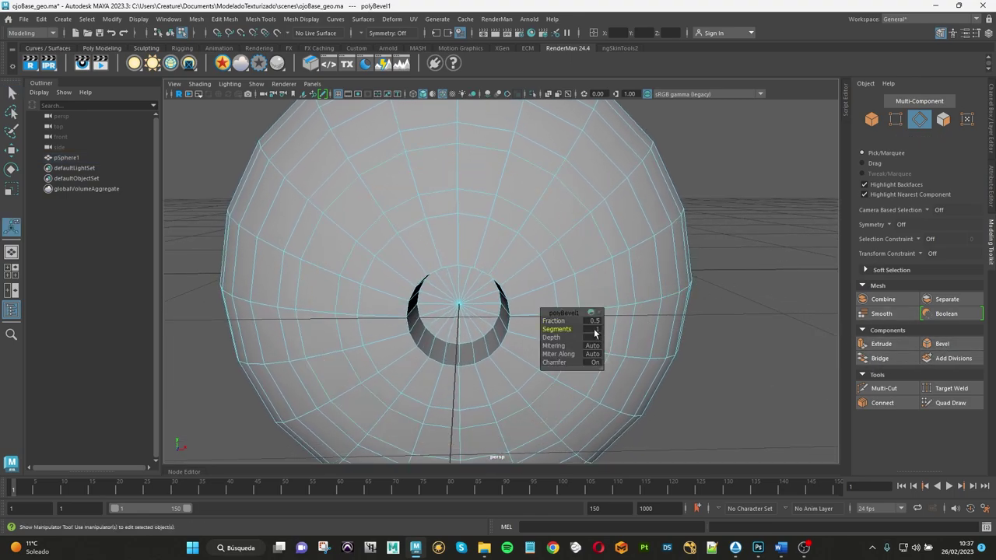
text(2)
key(Return)
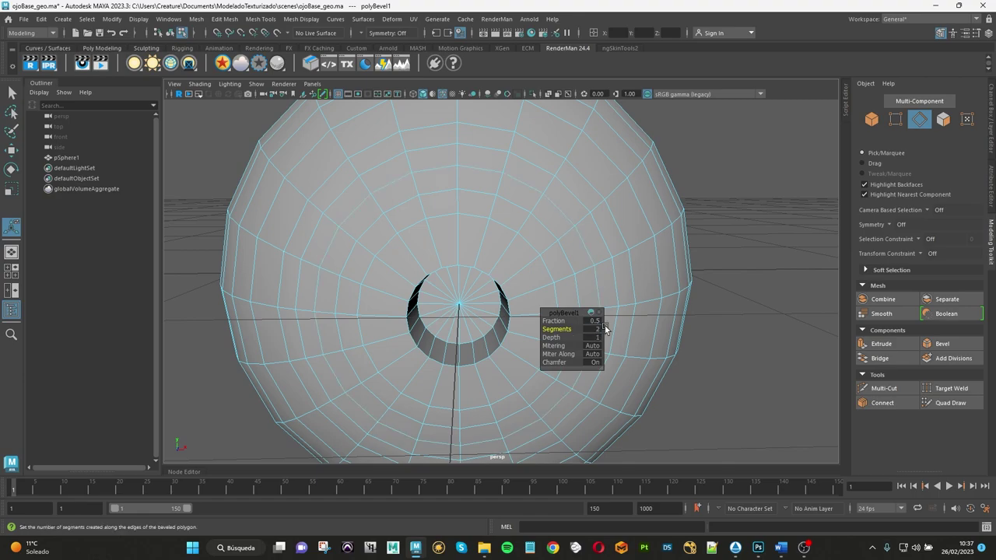
Step: Set the bevel fraction to 0.1, then select the next edge loop around the opening
mouse_move(559, 321)
mouse_down()
mouse_move(473, 242)
mouse_move(457, 260)
mouse_up()
key(3)
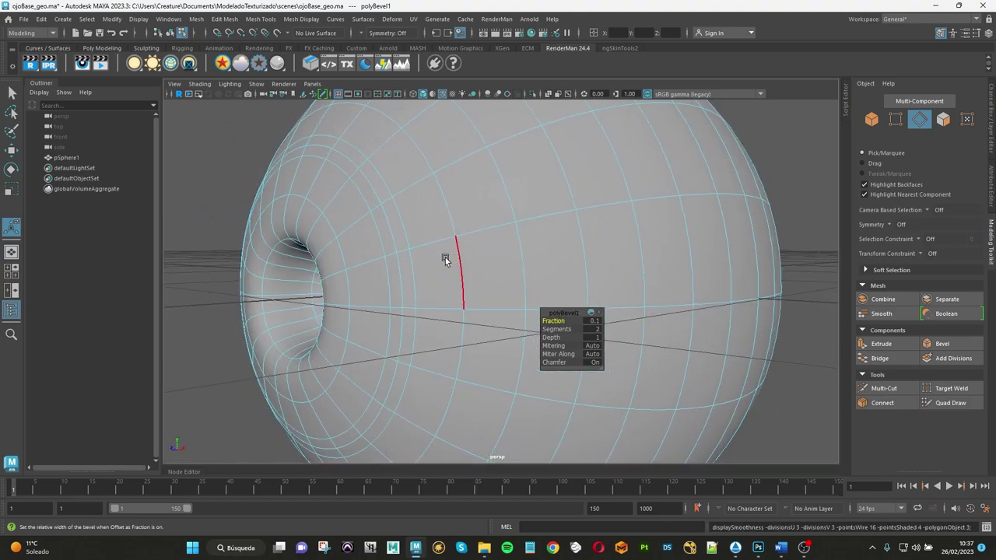
key(1)
alt+drag(382, 251, 378, 223)
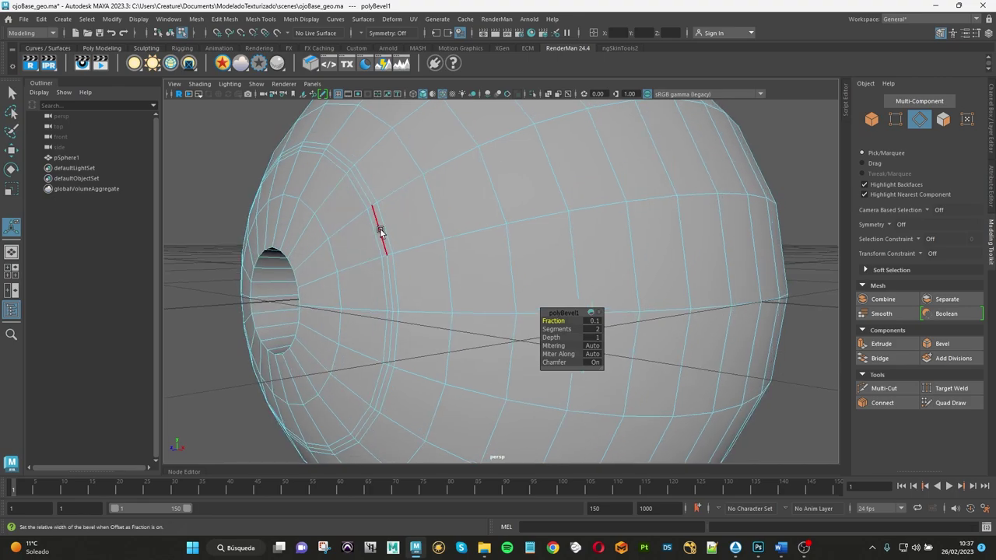
click(591, 322)
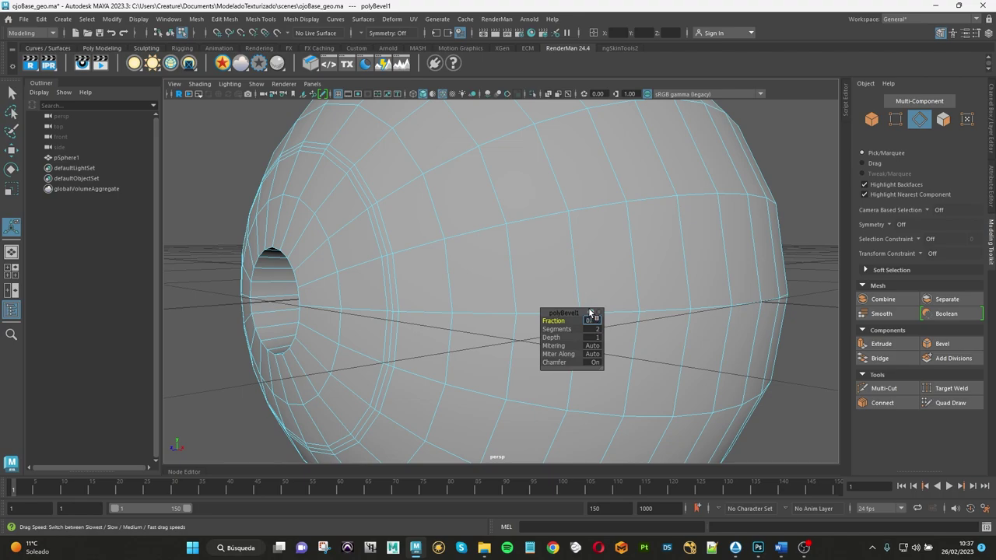
text(0.1)
key(Return)
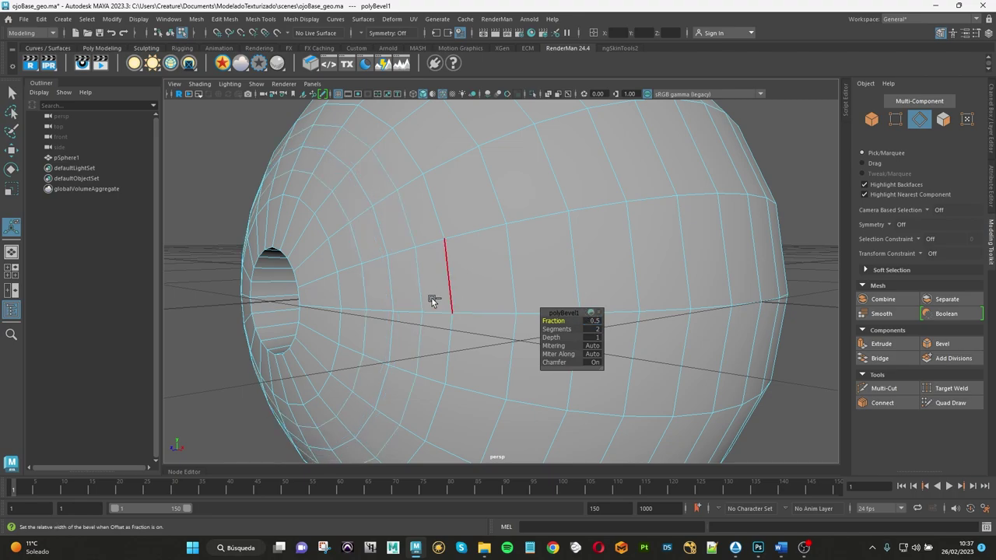
double_click(390, 281)
mouse_move(395, 306)
alt+mouse_down()
mouse_move(459, 306)
mouse_move(509, 271)
mouse_move(582, 296)
alt+mouse_up()
double_click(536, 253)
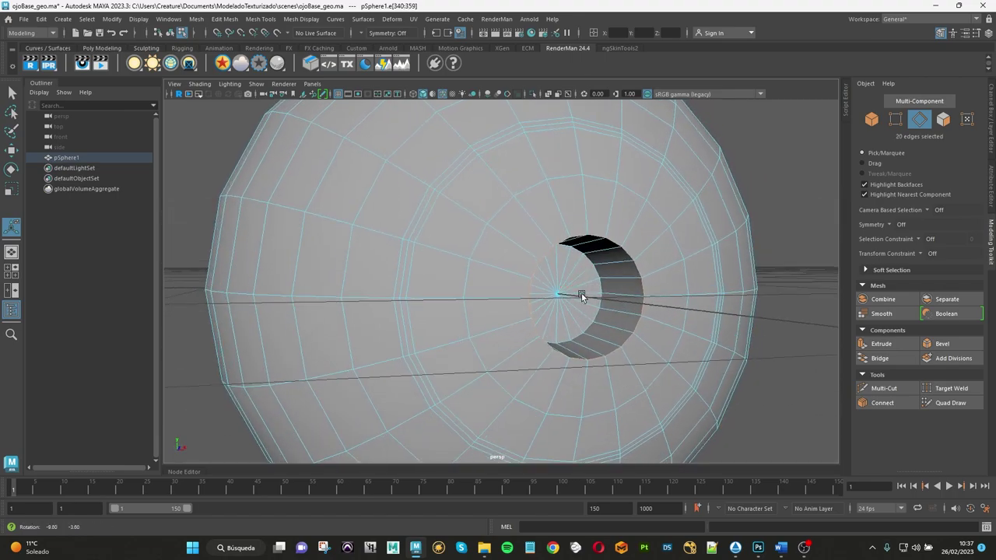
Step: Bevel the second edge loop as polyBevel2 with 2 segments and a 0.1 fraction
click(944, 343)
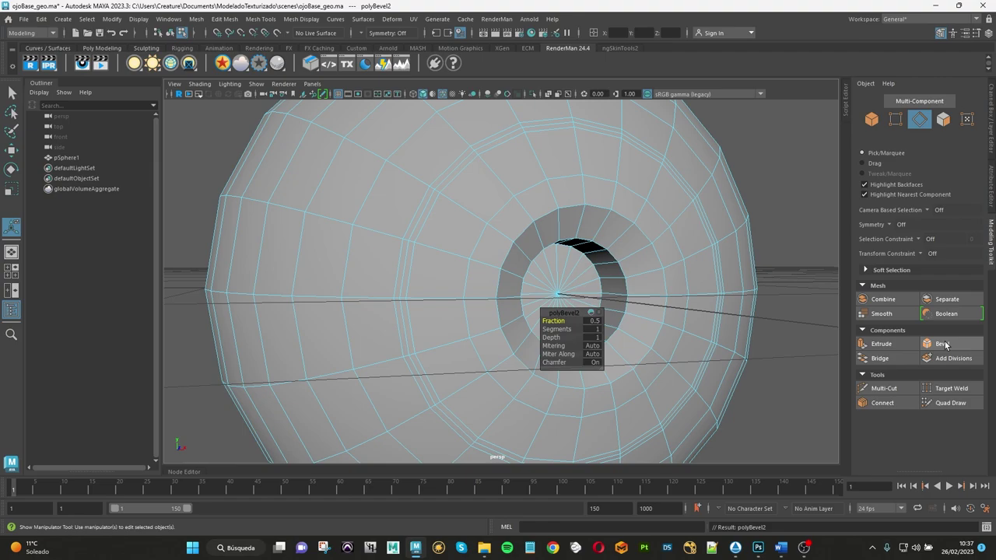
click(593, 329)
text(2)
key(Return)
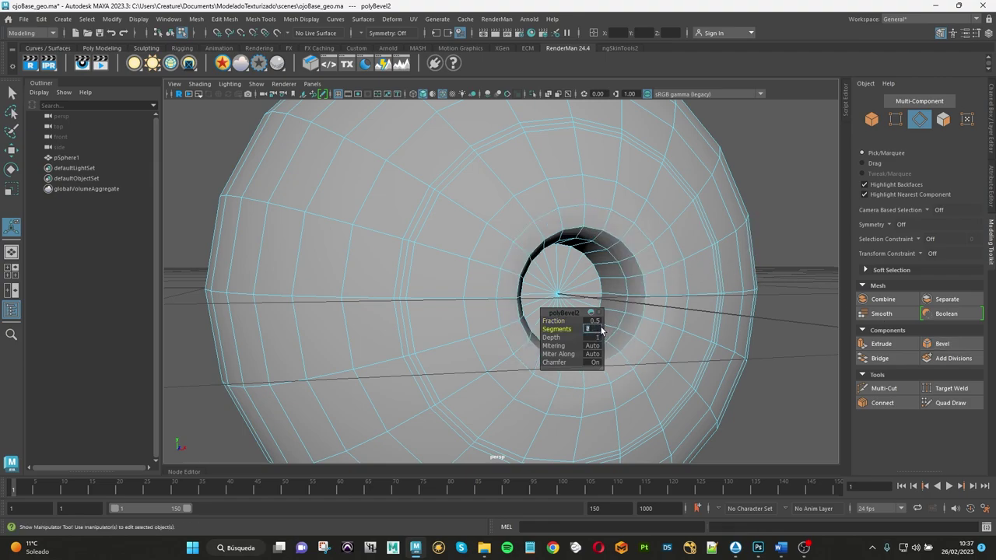
drag(554, 320, 558, 320)
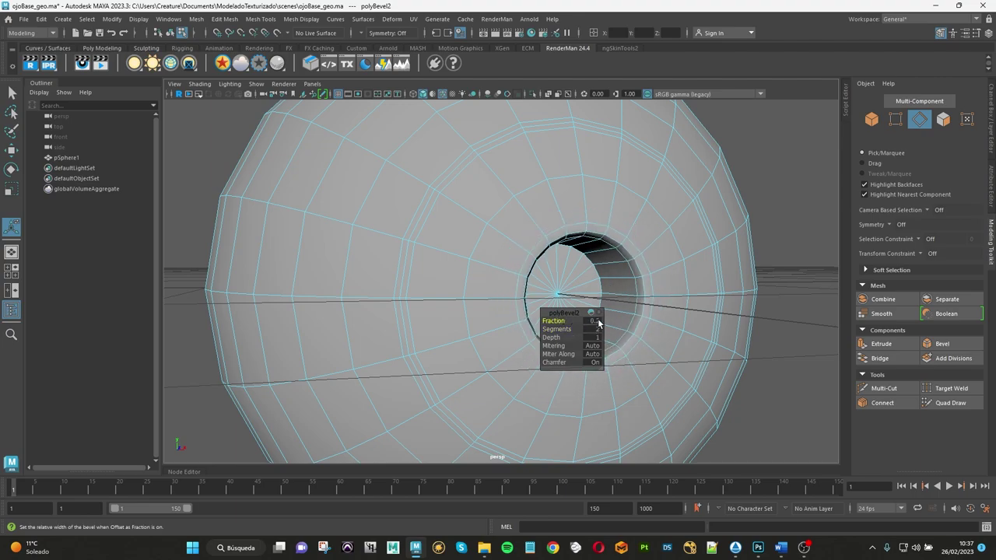
click(595, 320)
text(0.1)
key(Return)
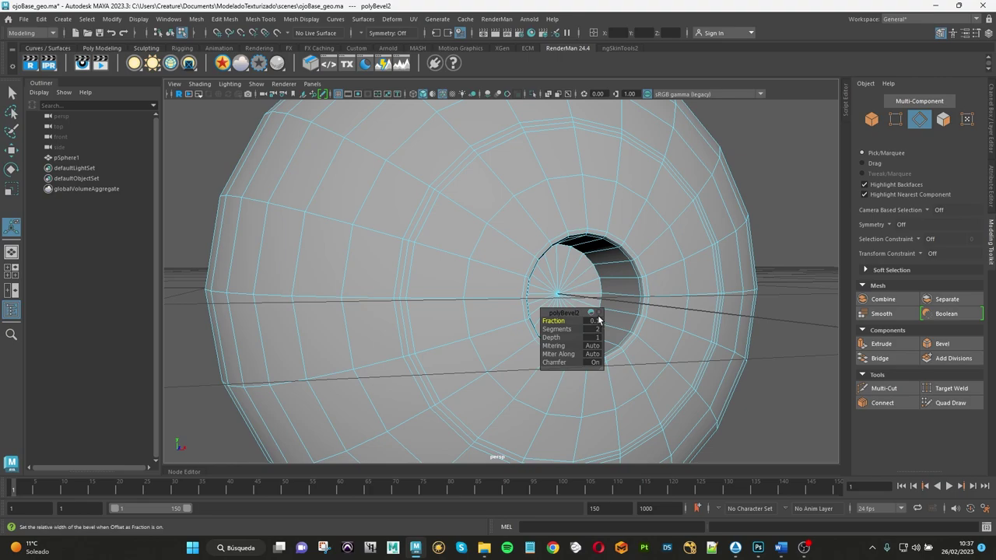
alt+right_drag(595, 271, 572, 255)
alt+drag(572, 254, 580, 190)
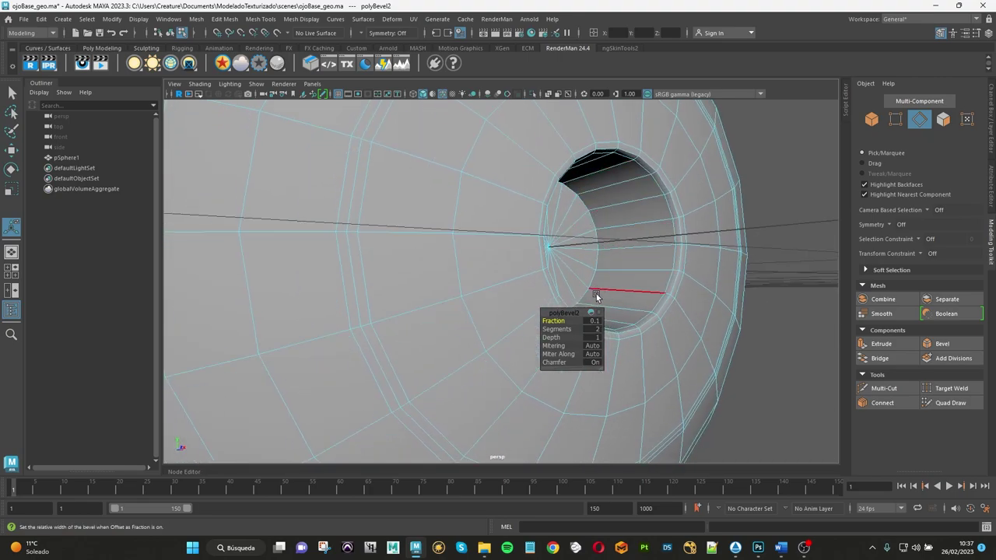
Step: Try a Multi-Cut inside the eye hole and toggle the smooth mesh preview
click(883, 389)
click(588, 289)
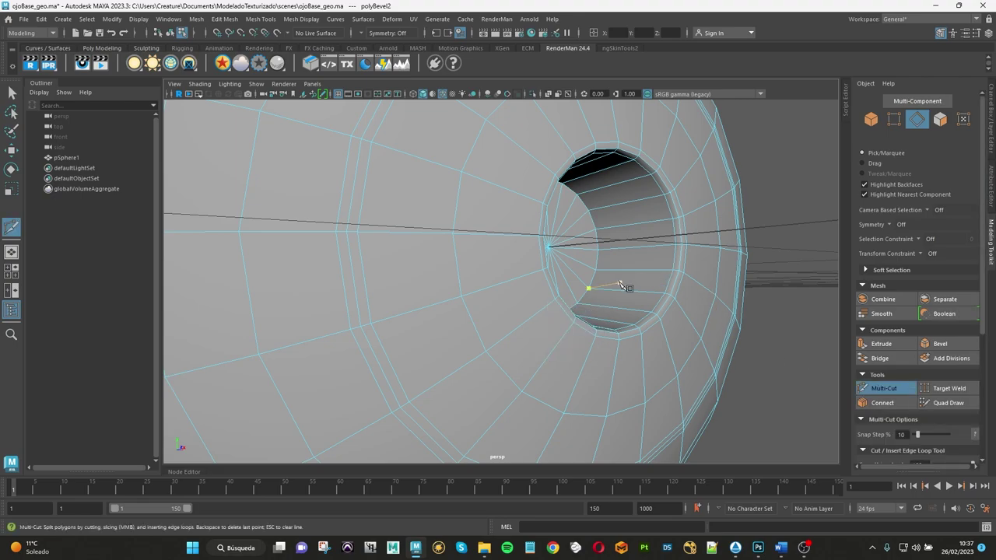
key(3)
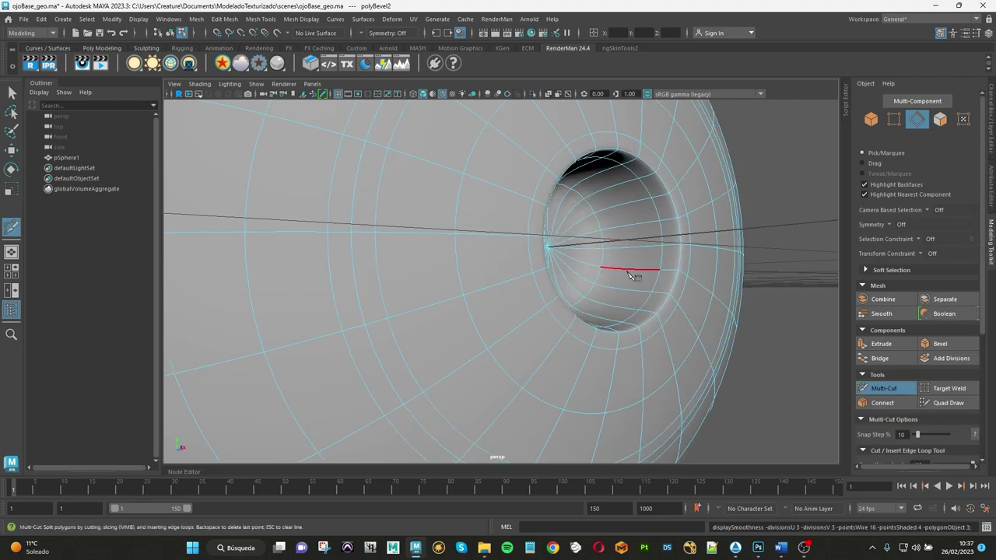
key(1)
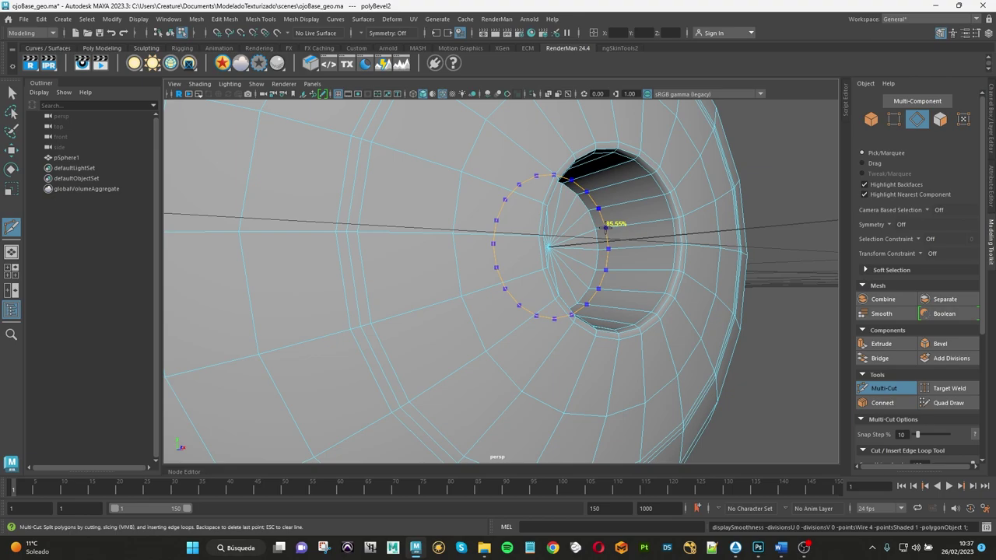
key(3)
mouse_move(667, 278)
alt+mouse_down()
mouse_move(643, 296)
mouse_move(592, 289)
mouse_move(529, 300)
mouse_move(573, 304)
mouse_move(471, 230)
mouse_move(566, 240)
alt+mouse_up()
Step: With the Move tool active, select the full edge loop on the eye-opening rim
key(w)
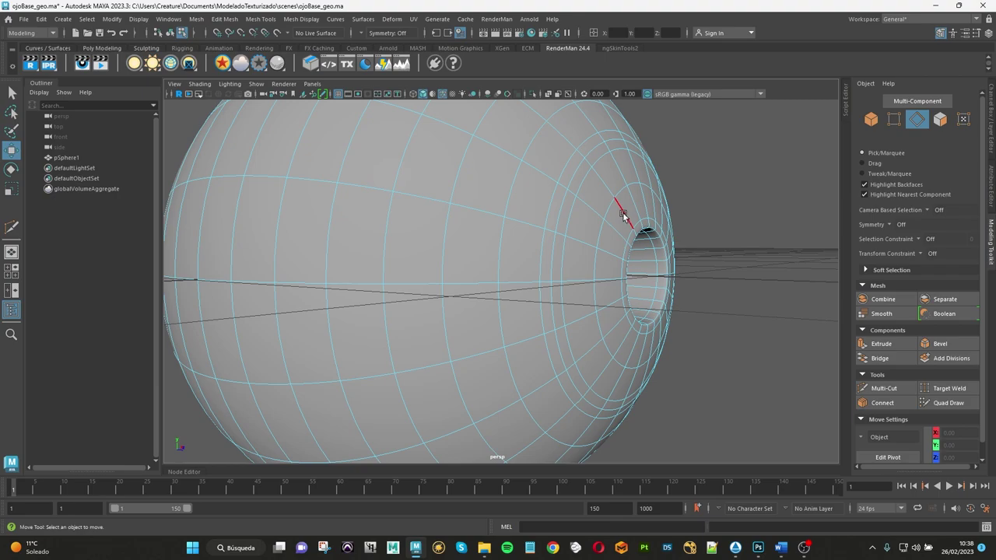
alt+drag(592, 232, 553, 230)
click(518, 246)
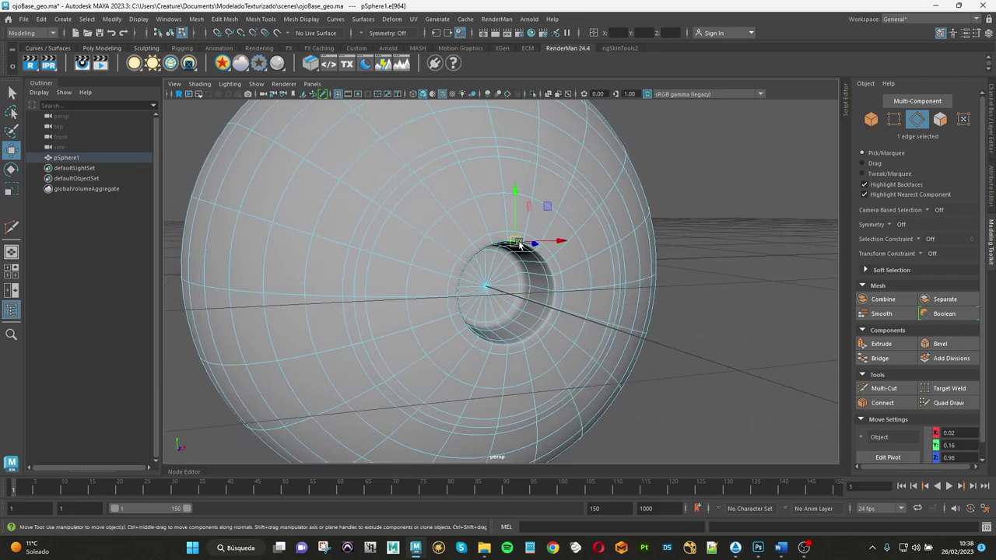
double_click(551, 269)
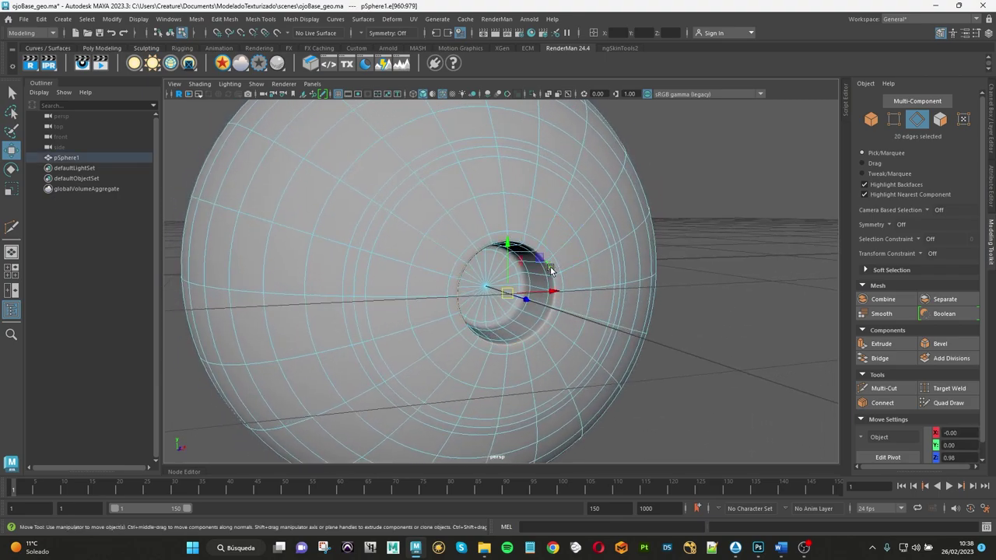
right_click(492, 239)
Step: Select the rim vertex loops and turn on soft selection with a wider falloff
click(444, 246)
click(488, 284)
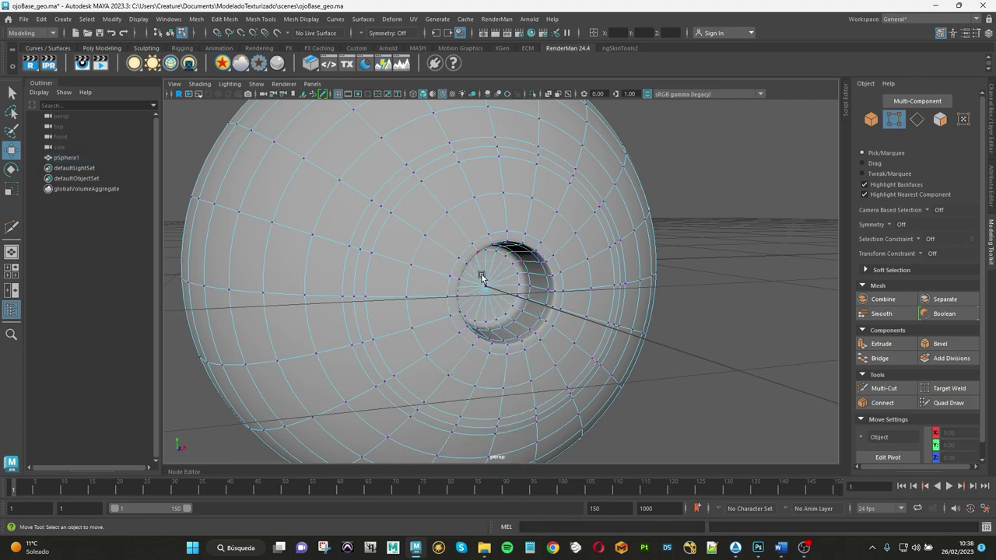
double_click(484, 280)
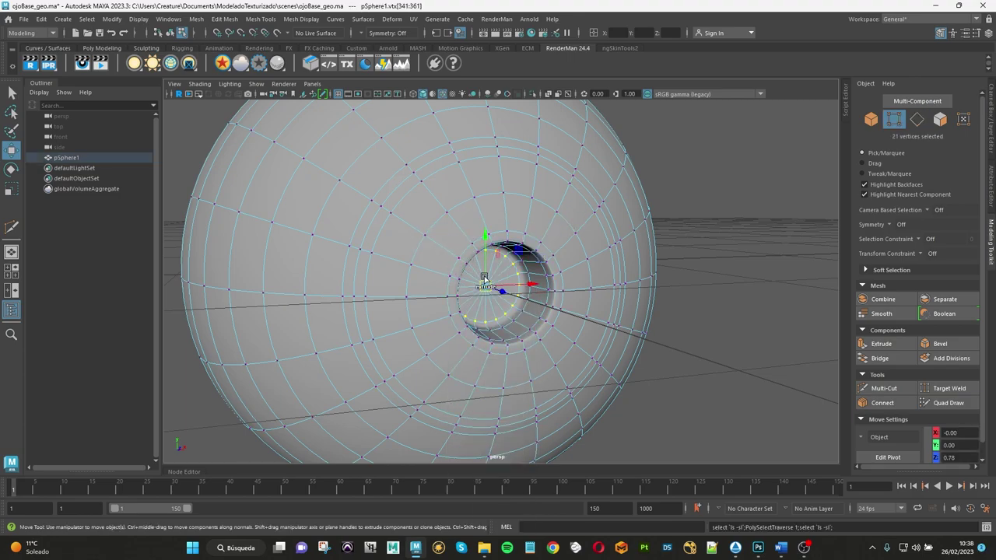
shift+drag(484, 280, 488, 281)
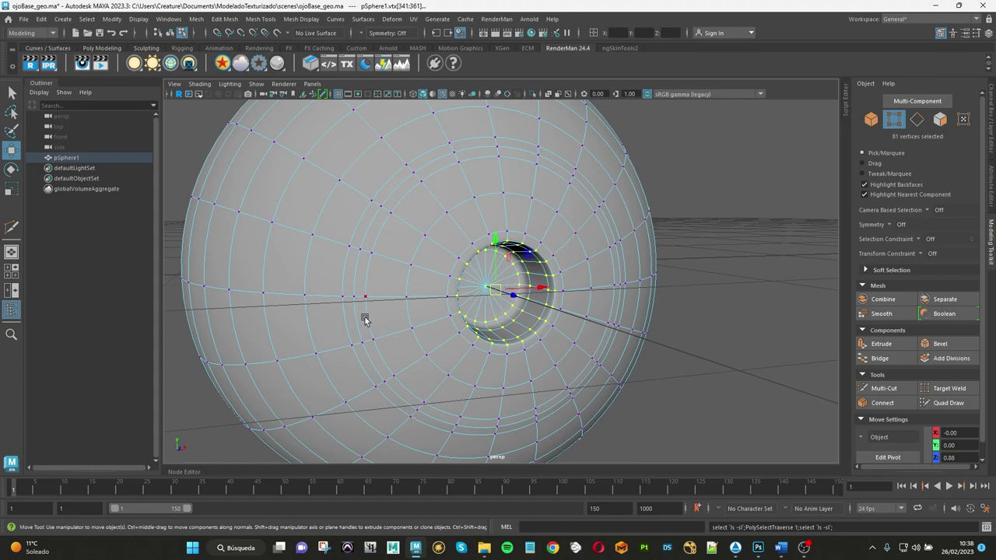
key(b)
drag(383, 321, 461, 319)
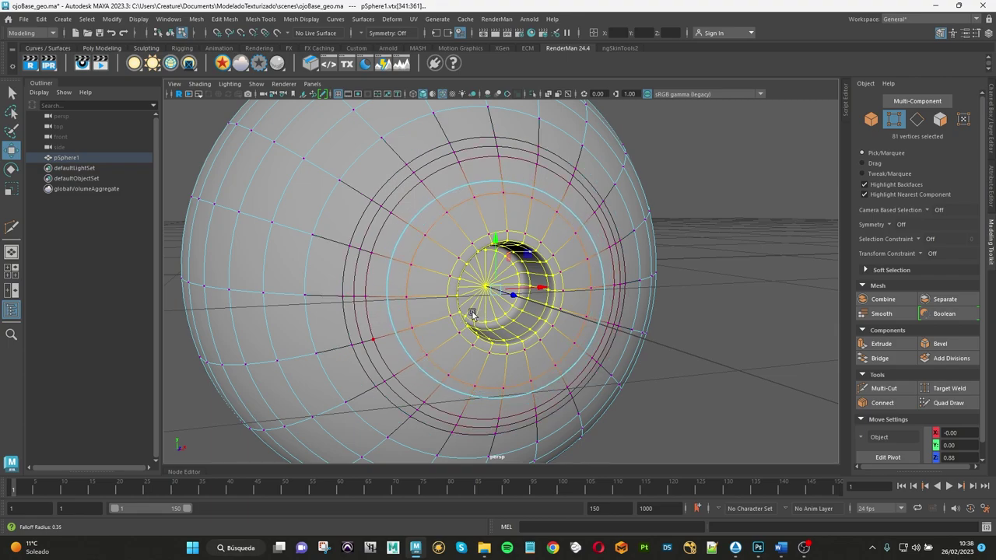
Step: Push the 81 eye-ring vertices inward to about Z 0.70
alt+drag(464, 319, 605, 347)
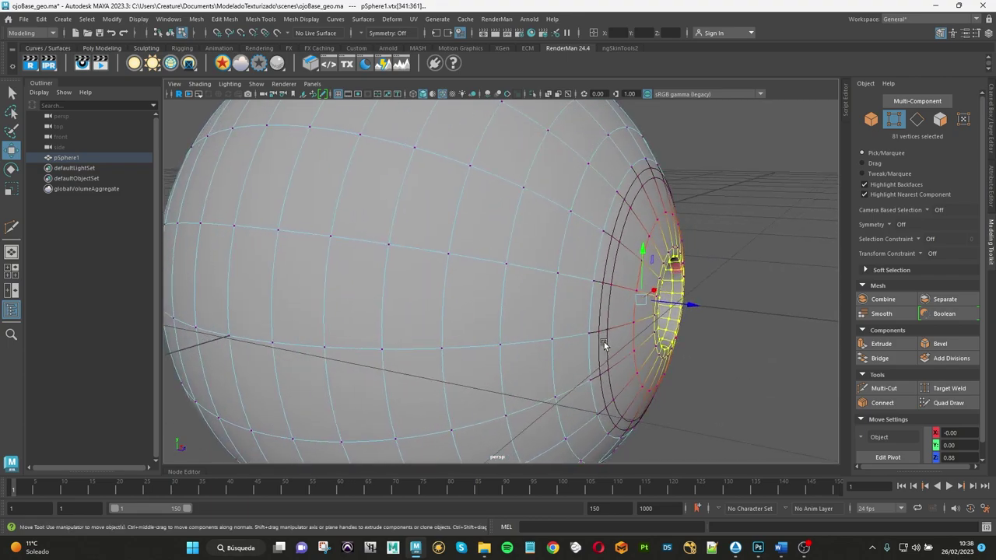
drag(690, 304, 643, 311)
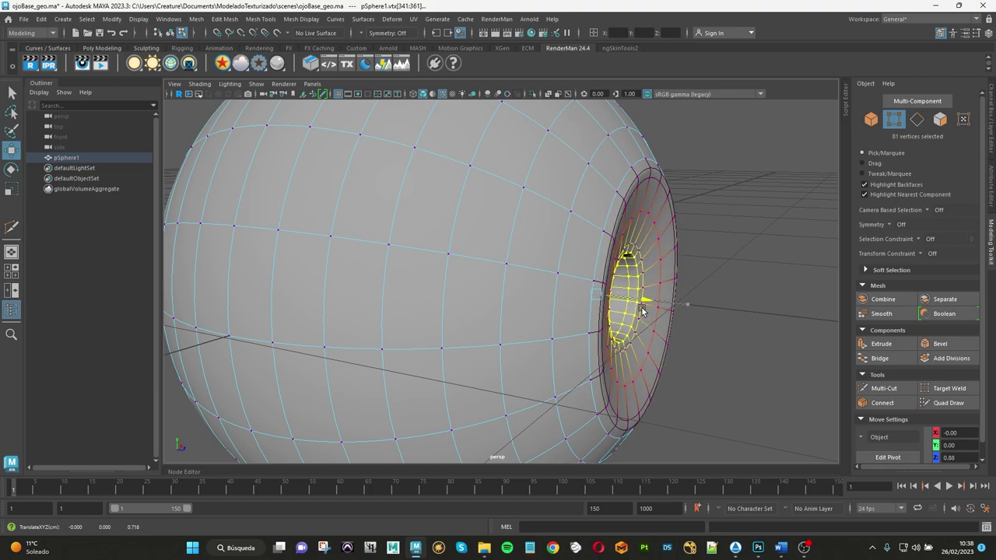
mouse_move(642, 309)
mouse_down()
mouse_move(647, 330)
mouse_move(623, 297)
mouse_move(629, 321)
mouse_move(629, 309)
mouse_move(705, 288)
mouse_up()
mouse_move(616, 295)
mouse_down()
mouse_move(643, 311)
mouse_move(693, 317)
mouse_move(678, 197)
mouse_up()
mouse_move(655, 234)
alt+mouse_down()
mouse_move(583, 233)
mouse_move(545, 273)
mouse_move(509, 269)
mouse_move(596, 271)
mouse_move(584, 222)
alt+mouse_up()
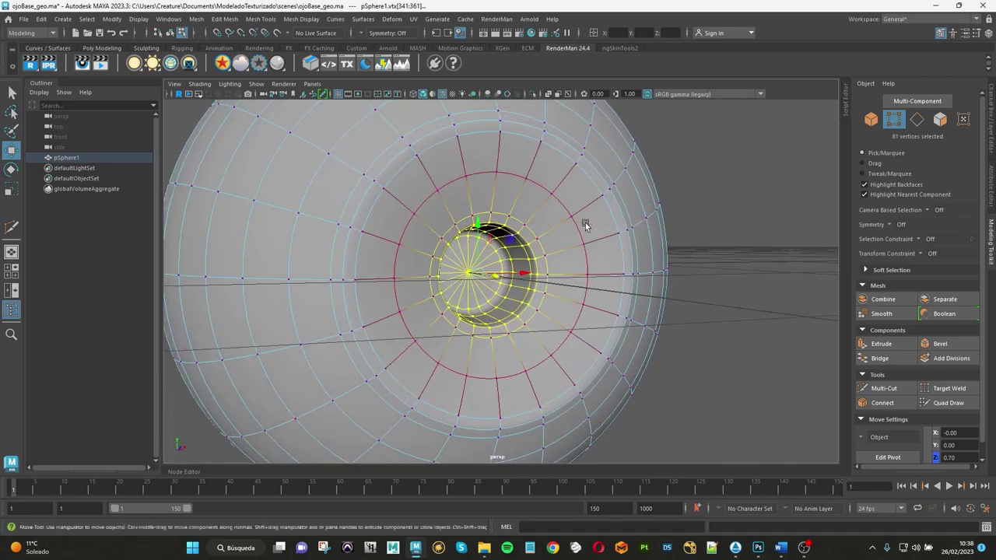
right_drag(561, 191, 643, 179)
Step: Hide the viewport grid and select the eyeball with its hole facing the camera
scroll(660, 265, down, 5)
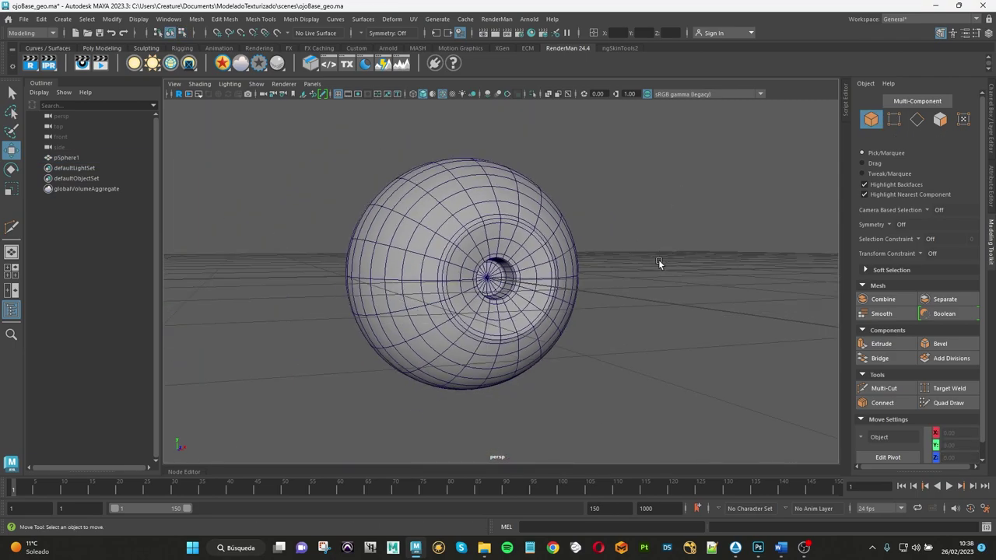
mouse_move(660, 264)
alt+mouse_down()
mouse_move(574, 258)
mouse_move(593, 234)
alt+mouse_up()
click(337, 93)
scroll(625, 253, down, 2)
click(475, 366)
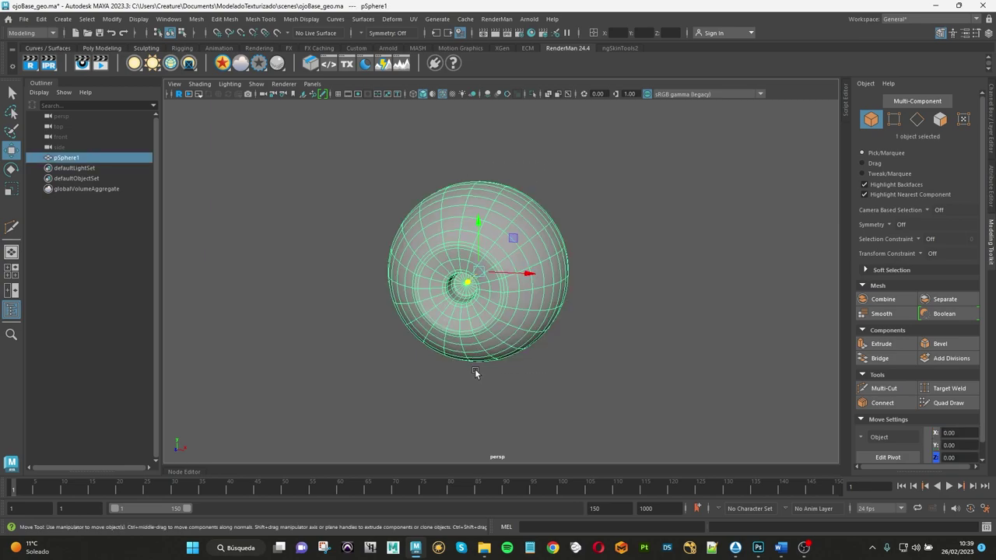
alt+drag(475, 366, 467, 327)
Step: Run Edit > Delete by Type on the sphere and reselect pSphere1 in the Outliner
click(35, 24)
mouse_move(71, 144)
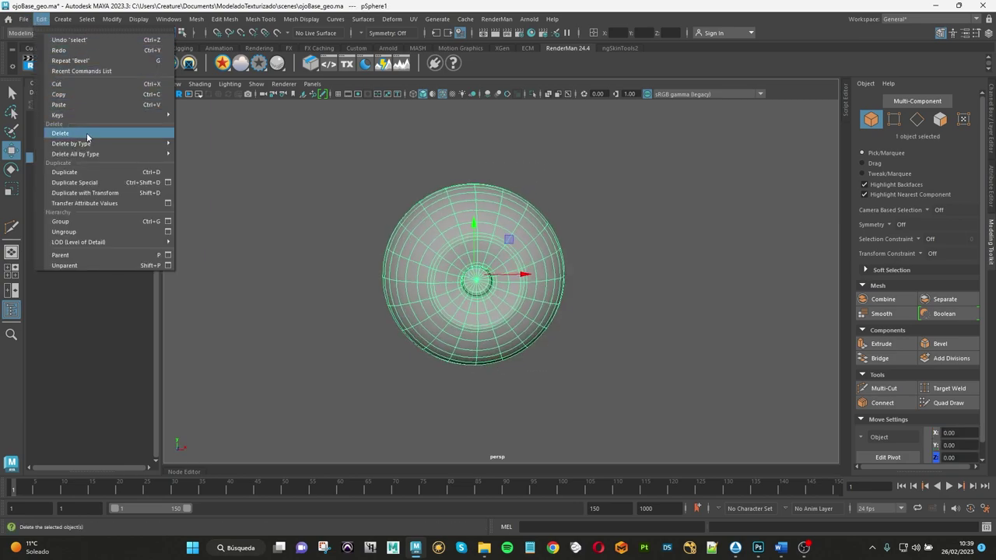
click(233, 145)
click(253, 171)
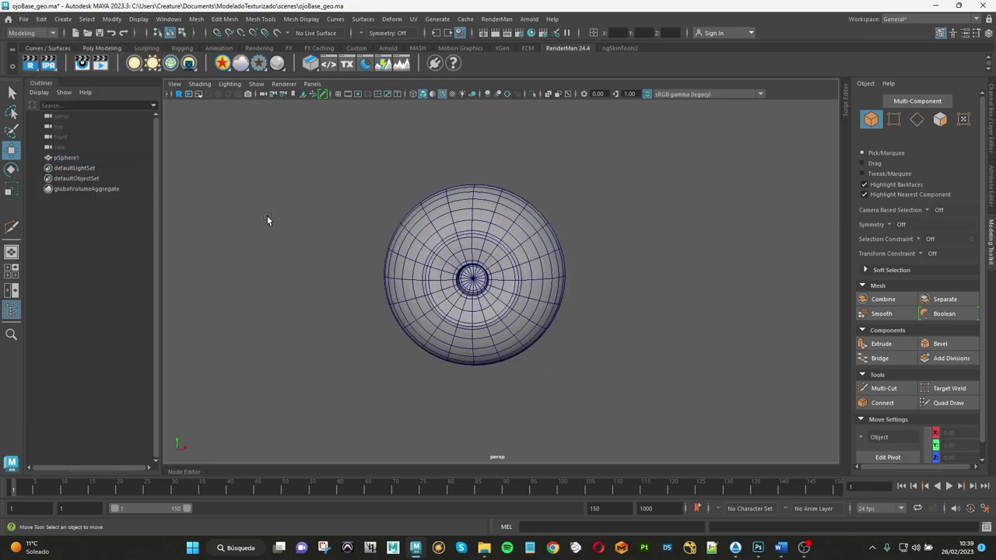
click(67, 158)
text(eye_c_geo)
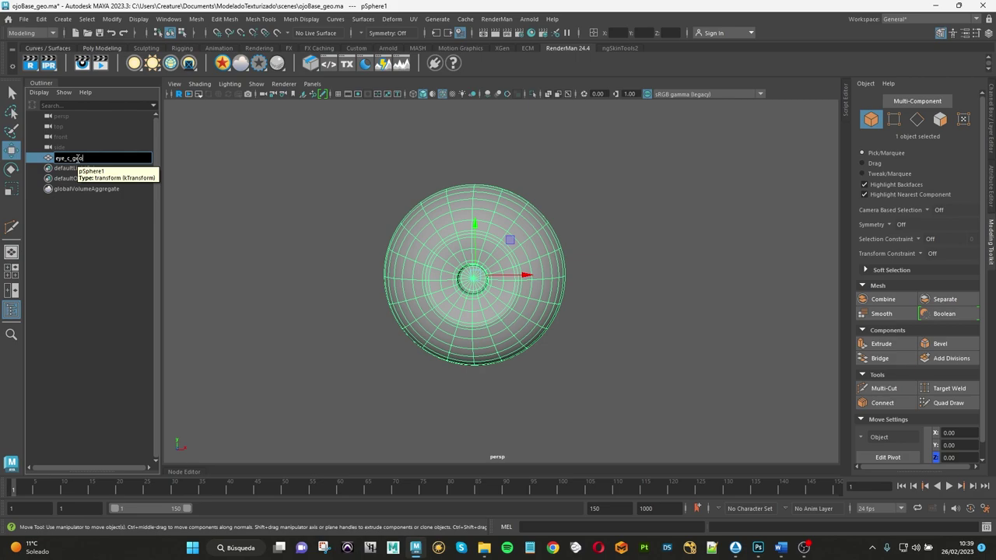
Step: Commit the name eye_c_geo, then orbit around the eye and reselect the sphere
key(Return)
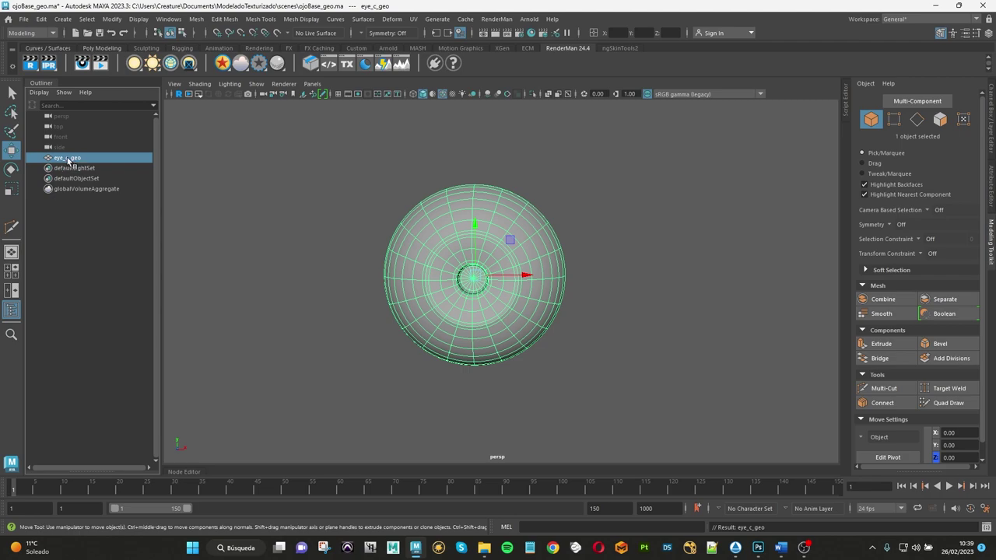
mouse_move(570, 172)
alt+mouse_down()
mouse_move(507, 182)
mouse_move(570, 187)
alt+mouse_up()
click(570, 186)
click(534, 222)
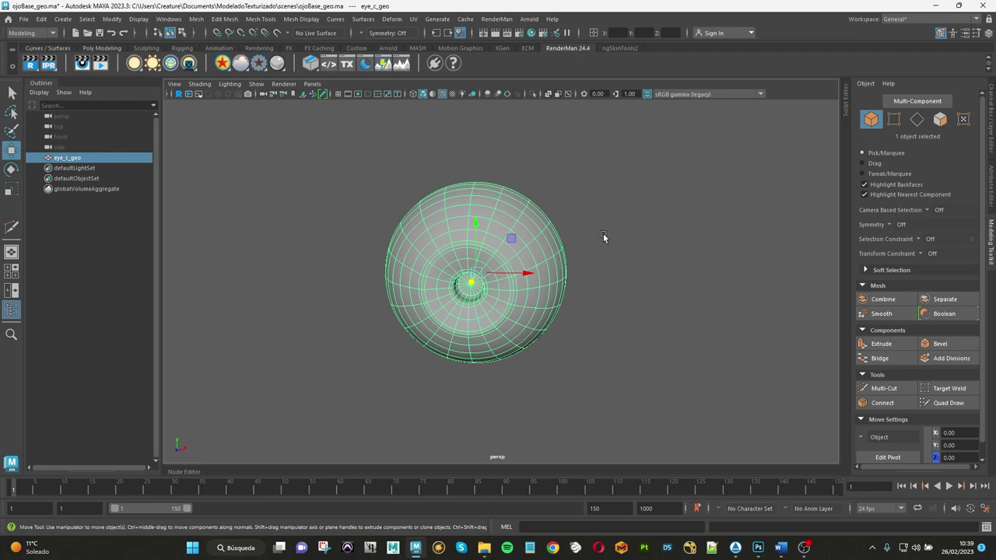
alt+drag(604, 238, 505, 219)
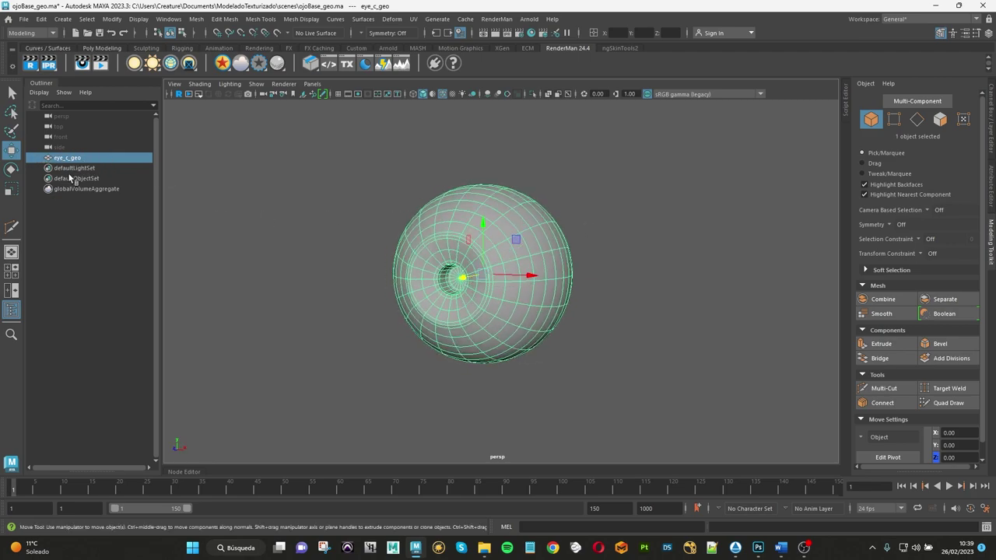
mouse_move(388, 257)
alt+mouse_down()
mouse_move(400, 267)
mouse_move(371, 269)
mouse_move(392, 270)
alt+mouse_up()
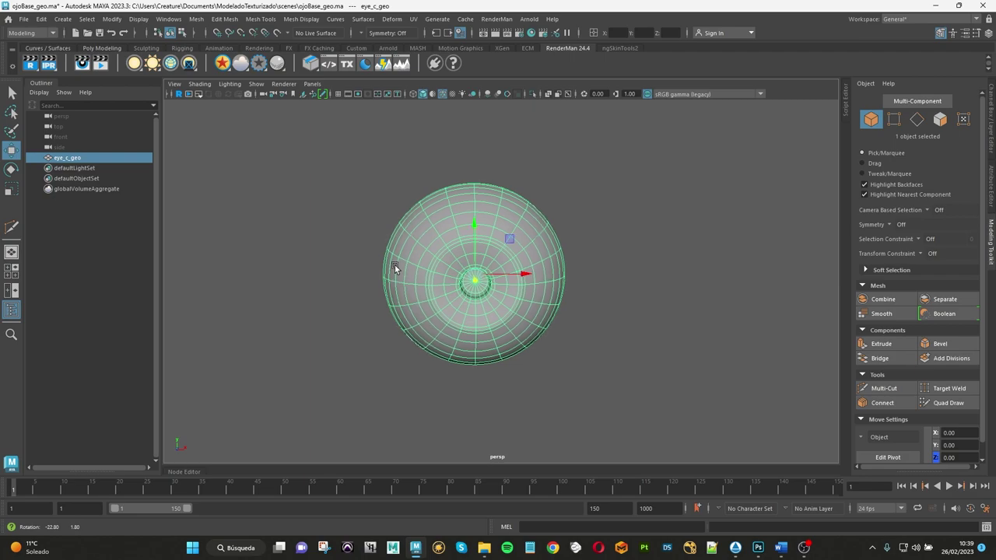
click(640, 186)
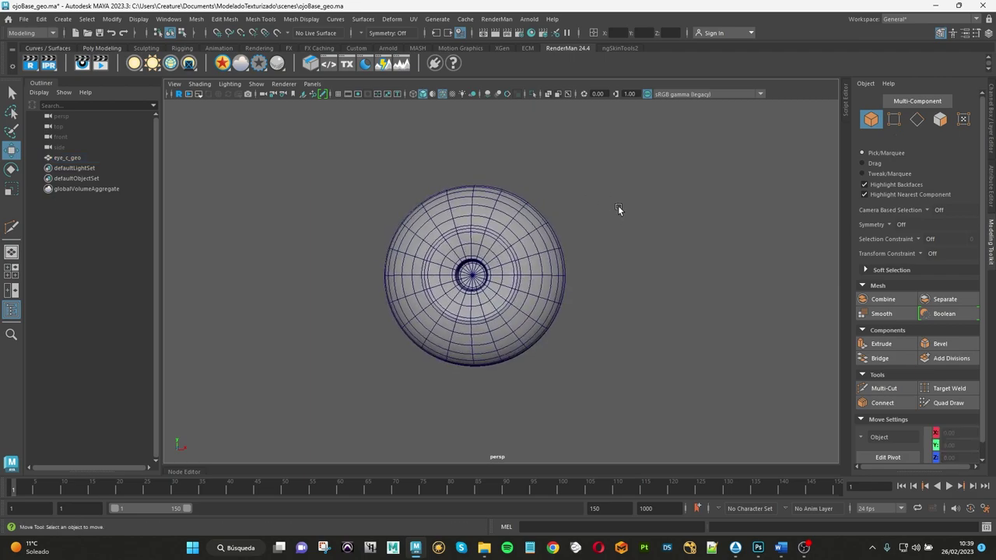
click(527, 226)
alt+drag(568, 230, 605, 212)
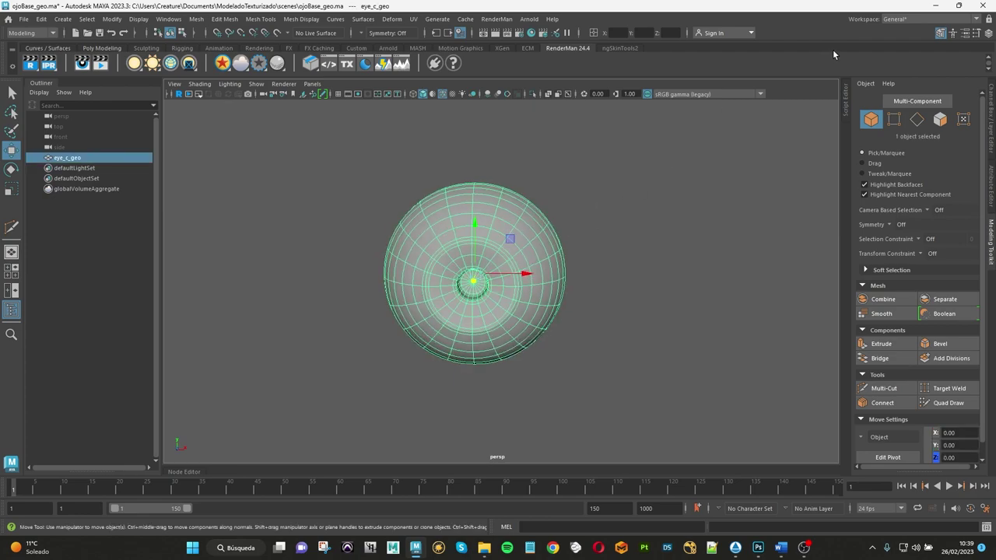
click(888, 21)
Step: Switch to the UV Editing workspace and apply Automatic UV mapping to the eye
click(895, 82)
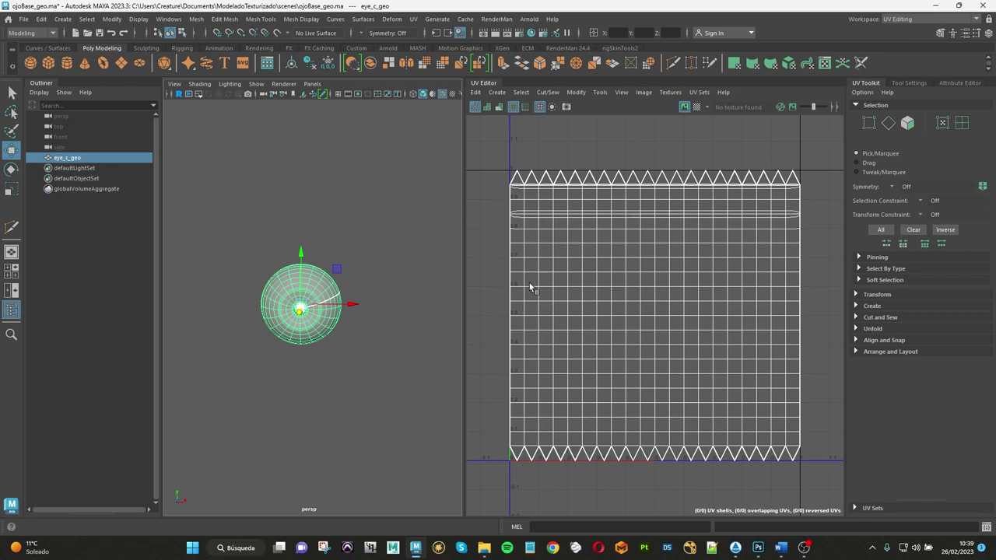
alt+drag(296, 256, 310, 228)
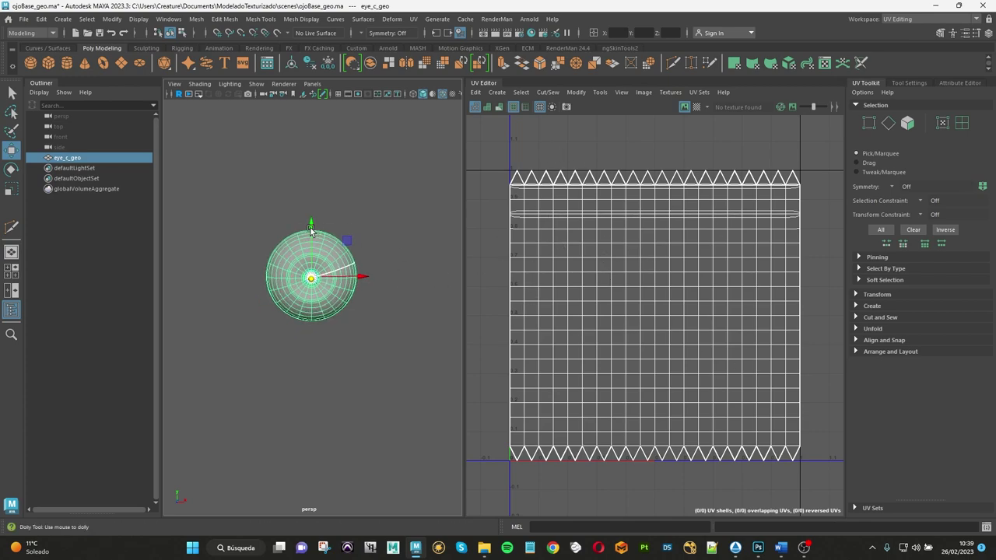
scroll(311, 228, up, 3)
click(413, 18)
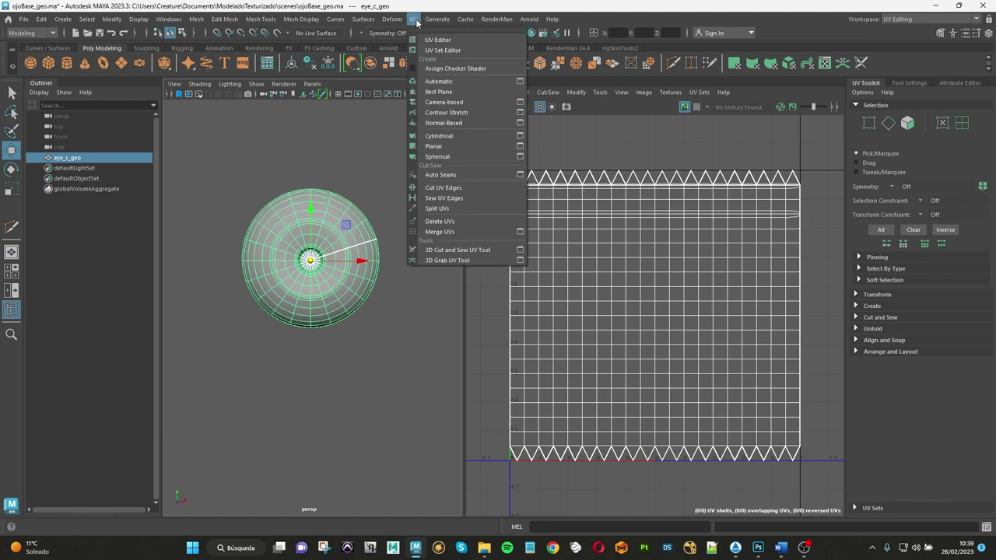
click(437, 81)
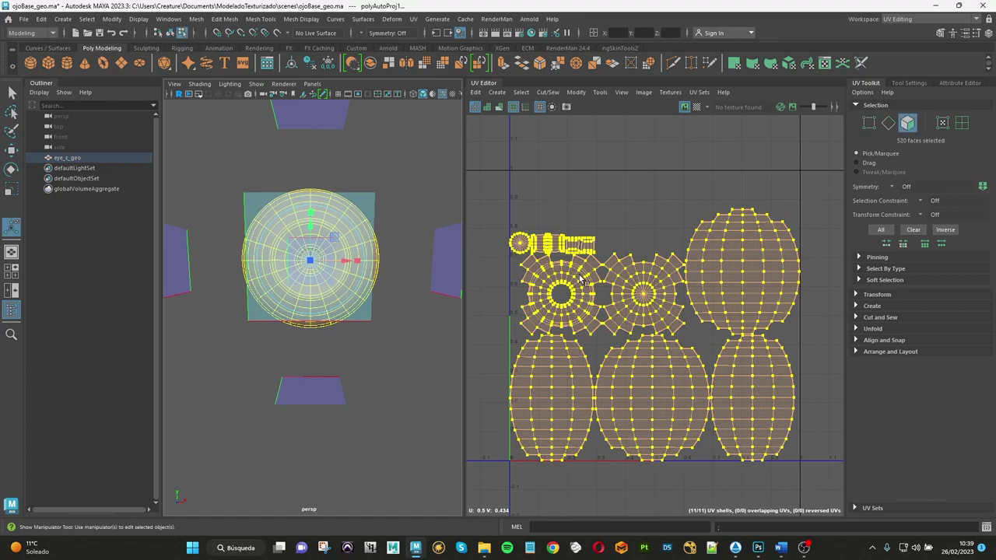
Step: Select all the eye's UV edges and sew them into a single shell
right_drag(743, 219, 737, 187)
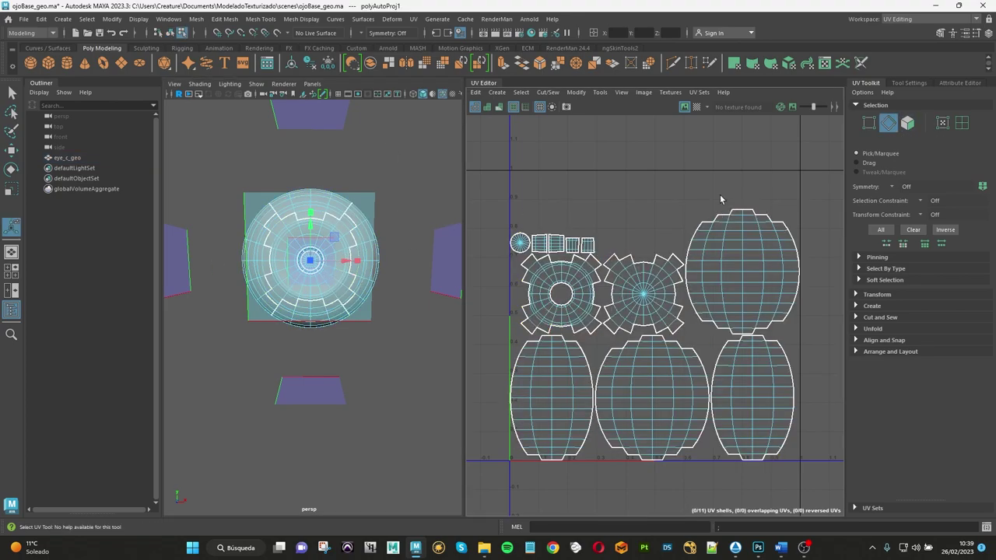
drag(492, 155, 821, 478)
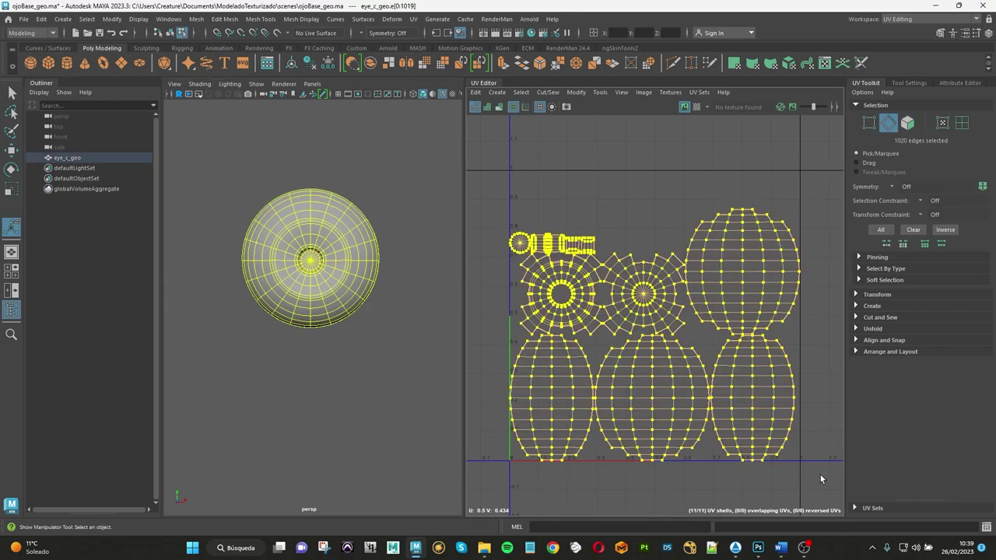
click(724, 273)
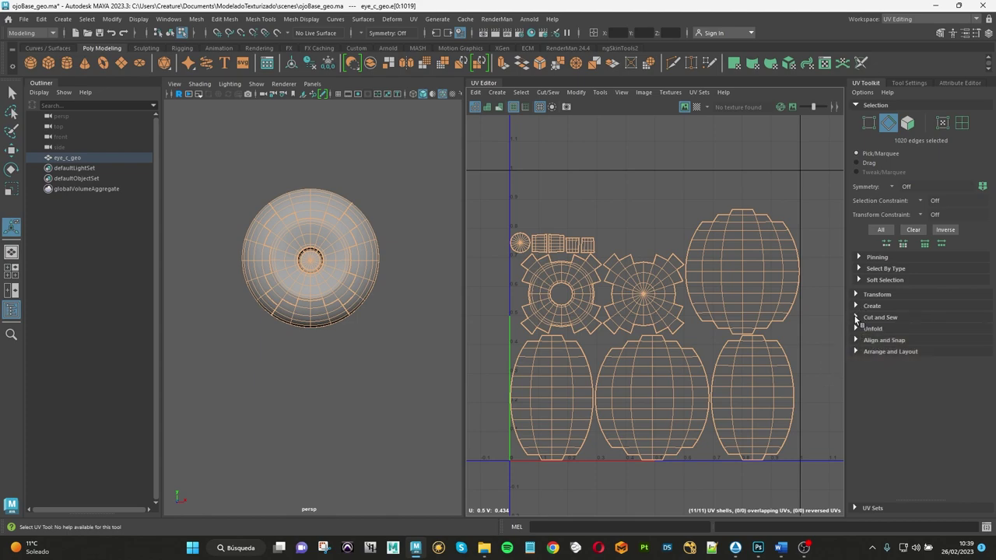
click(857, 317)
click(871, 372)
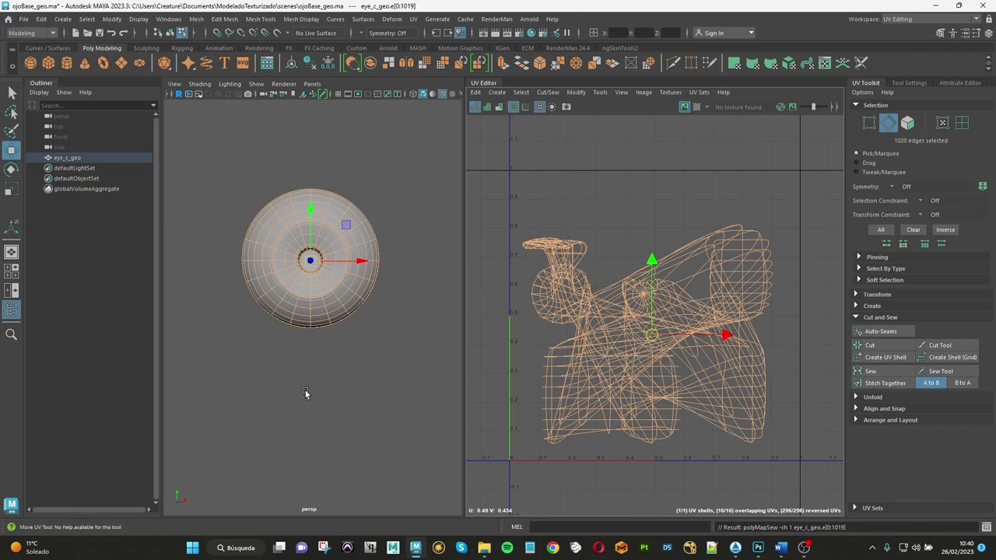
Step: Cut two edge loops of the eye, including one around the iris, into UV seams
mouse_move(305, 392)
alt+mouse_down()
mouse_move(382, 340)
mouse_move(365, 340)
mouse_move(323, 303)
alt+mouse_up()
click(384, 340)
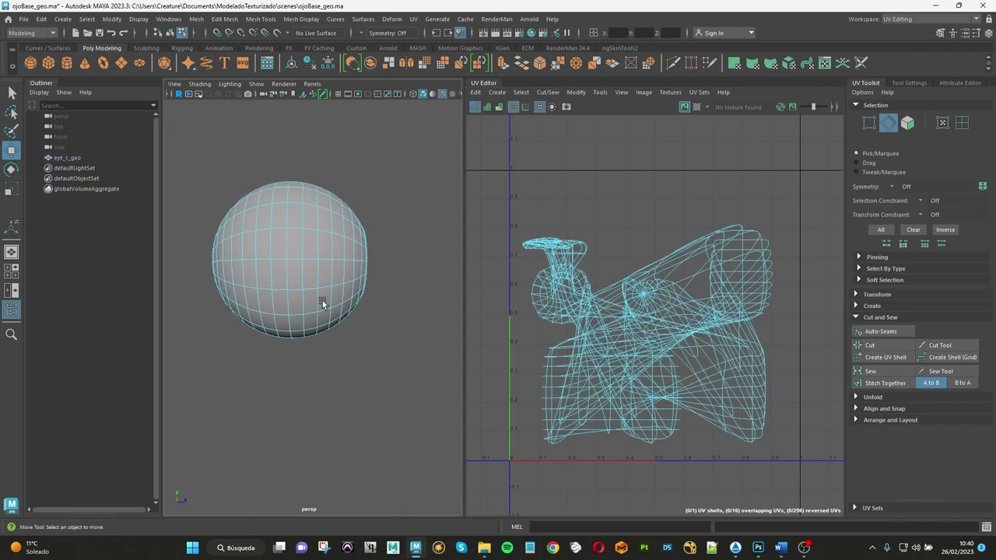
double_click(287, 215)
mouse_move(286, 215)
alt+mouse_down()
mouse_move(313, 311)
mouse_move(280, 169)
alt+mouse_up()
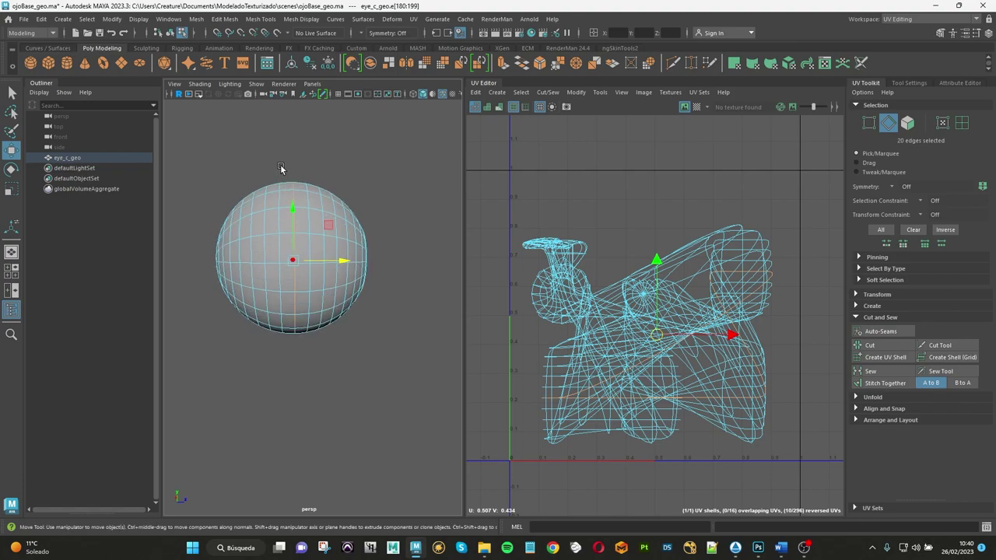
click(868, 344)
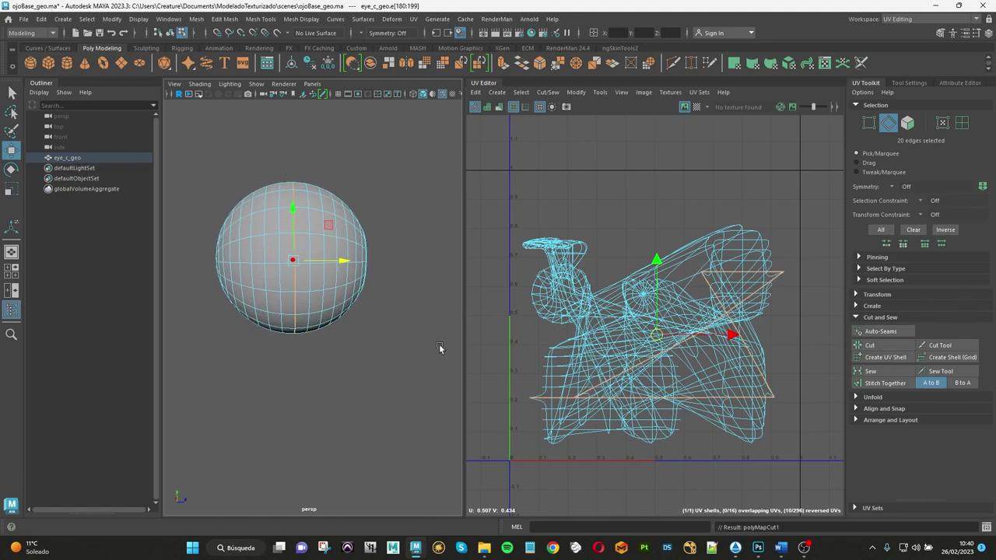
mouse_move(438, 348)
alt+mouse_down()
mouse_move(329, 360)
mouse_move(267, 311)
alt+mouse_up()
scroll(303, 295, up, 5)
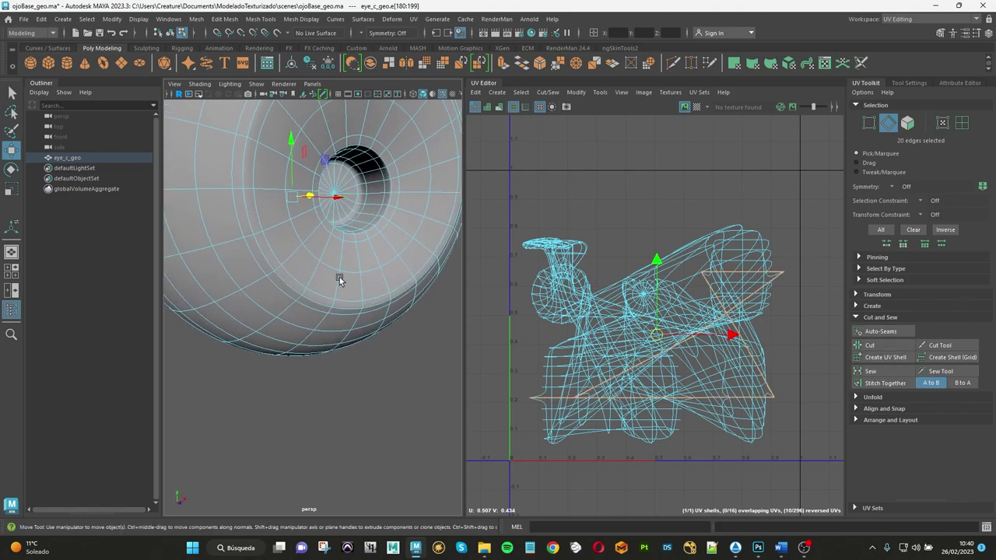
double_click(255, 244)
scroll(284, 257, down, 5)
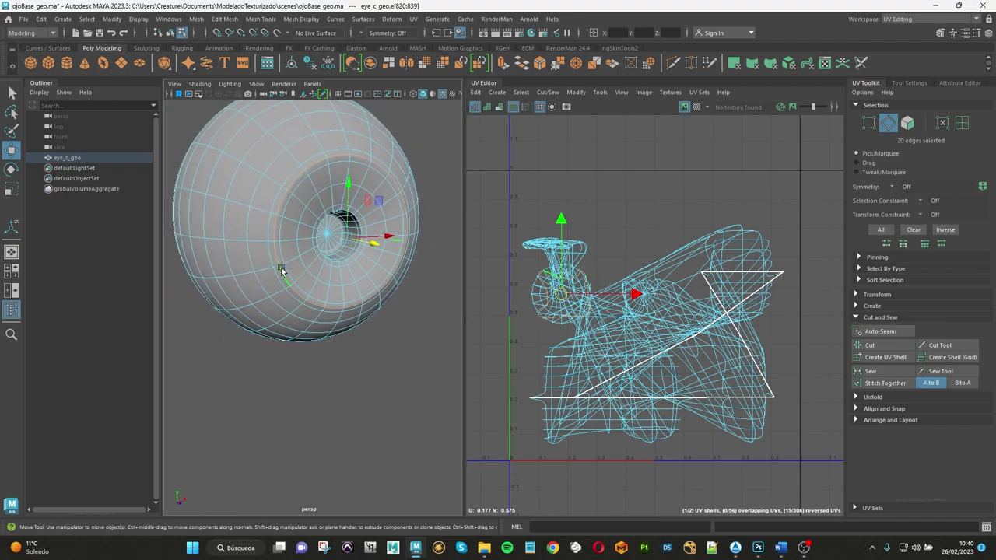
click(885, 345)
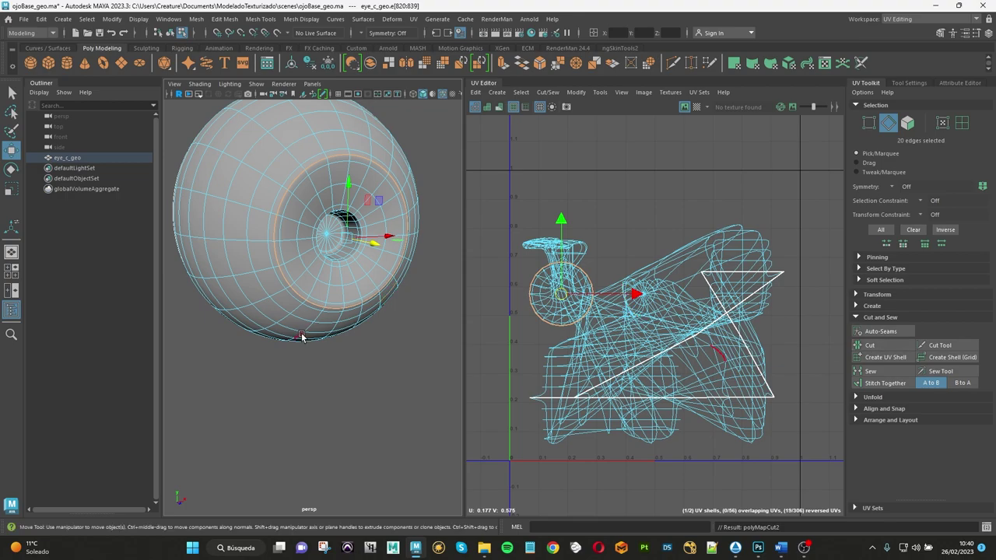
Step: Cut a third edge loop near the rim, then select all four UV shells
scroll(312, 336, up, 3)
alt+drag(347, 329, 365, 296)
double_click(351, 310)
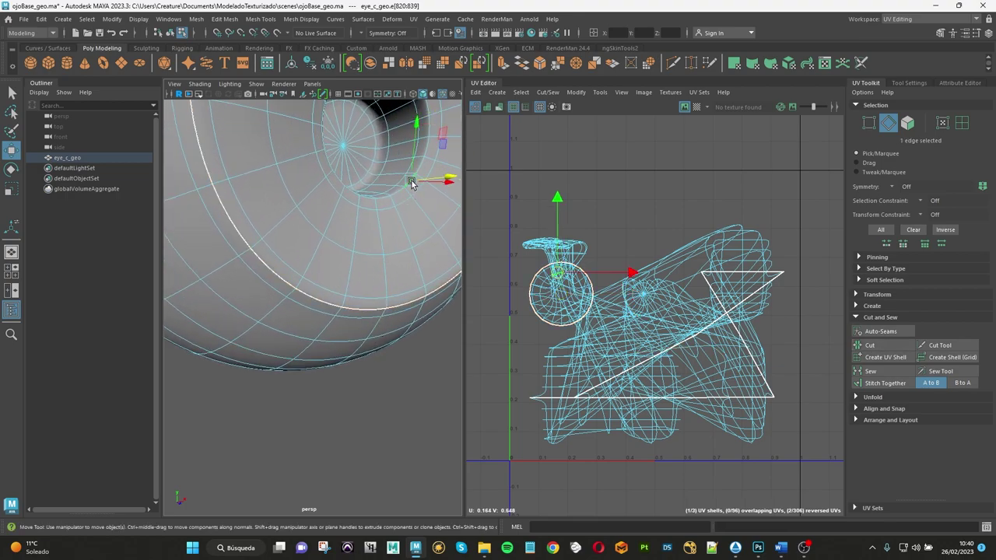
click(874, 346)
scroll(420, 306, down, 5)
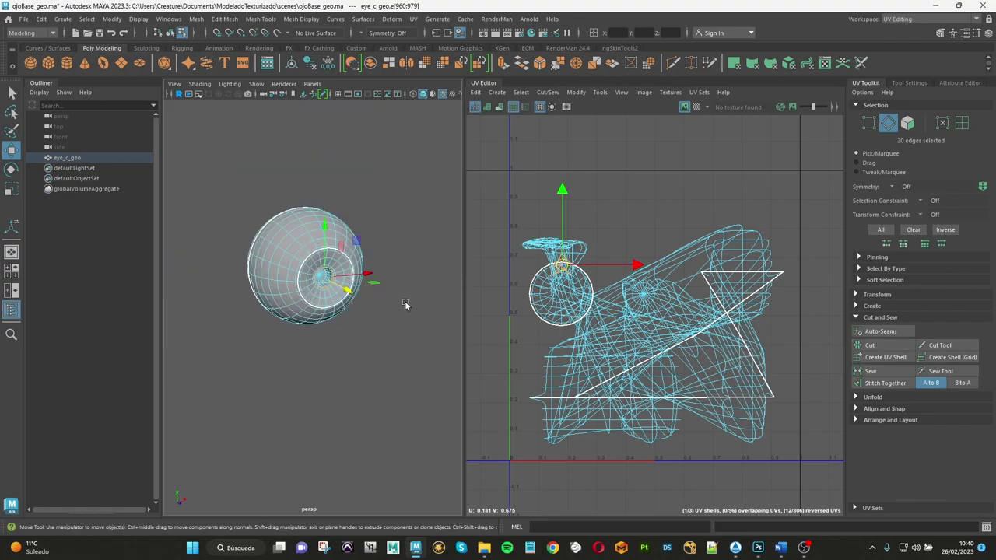
alt+drag(407, 307, 333, 289)
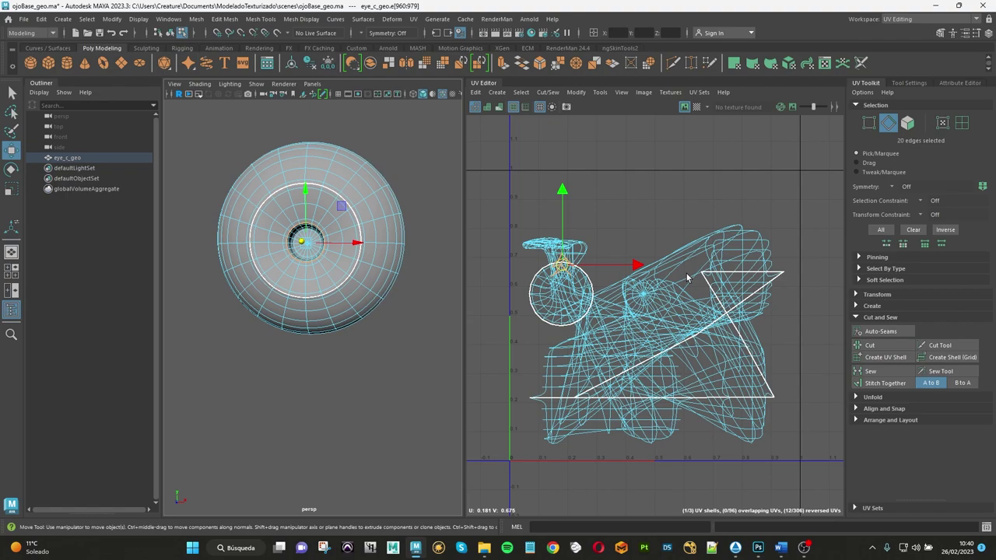
right_drag(687, 278, 638, 274)
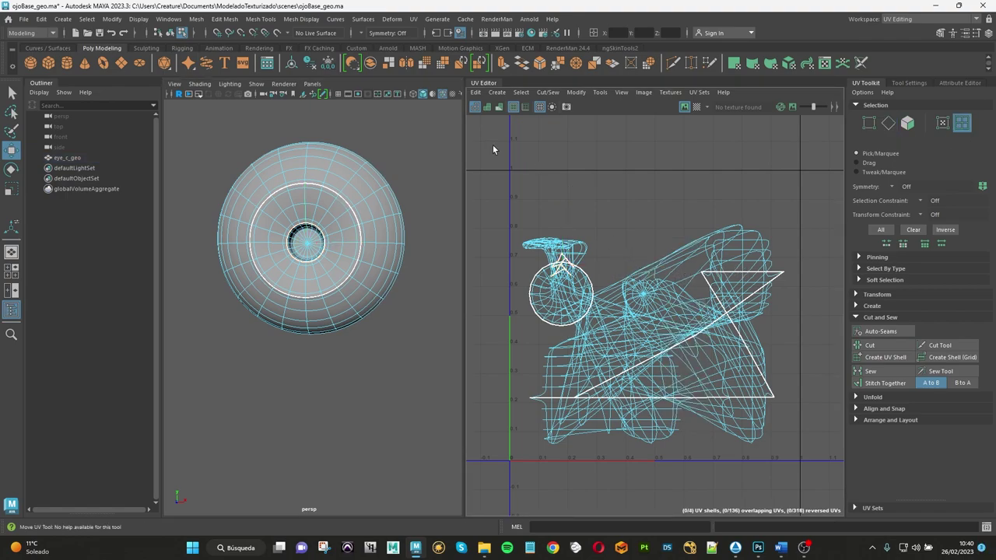
drag(489, 152, 817, 485)
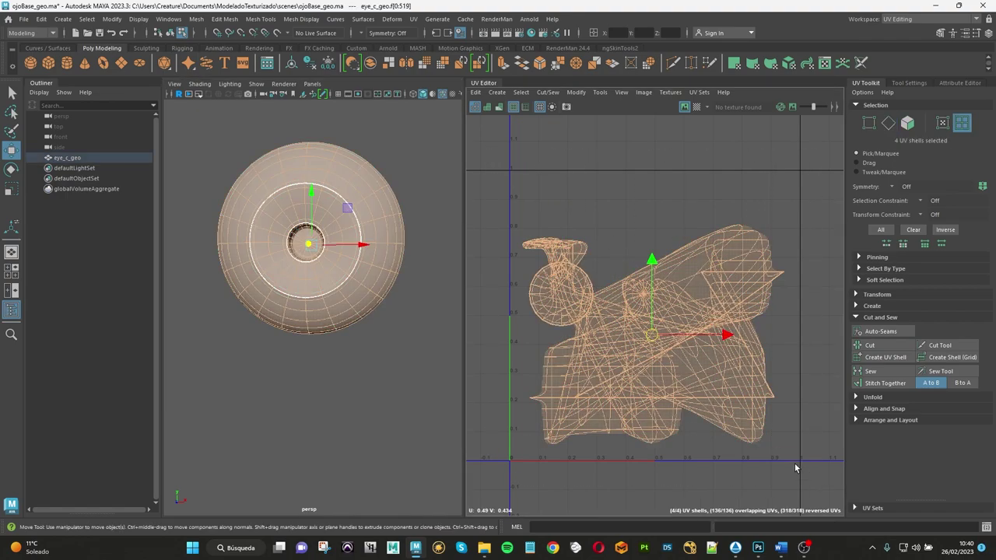
Step: Unfold the selected UV shells and move them to the upper right of the tile
key(1)
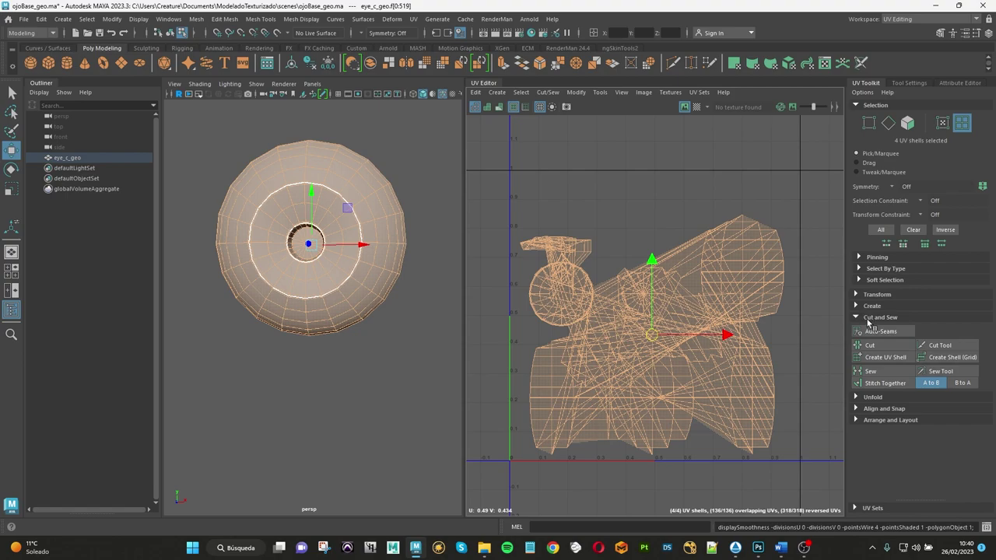
click(872, 397)
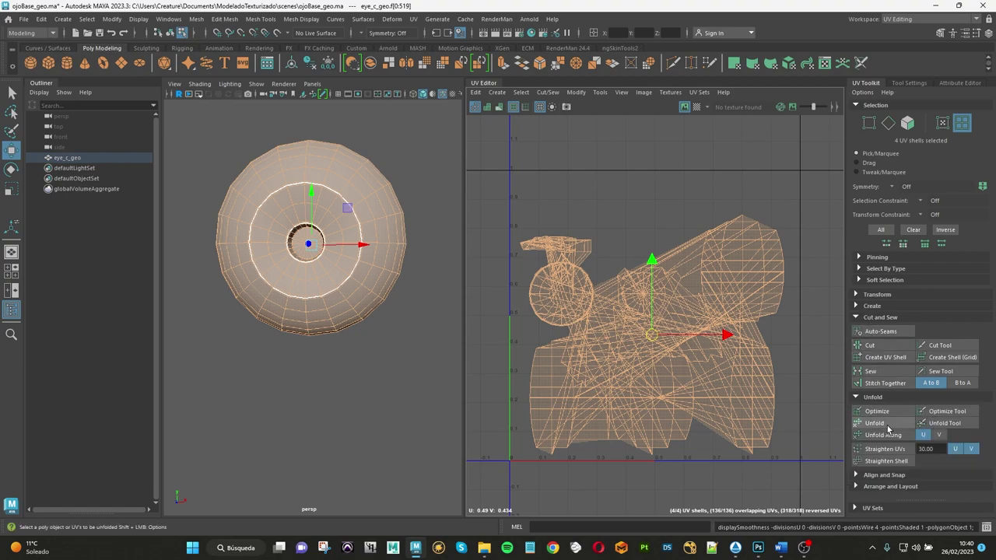
click(887, 427)
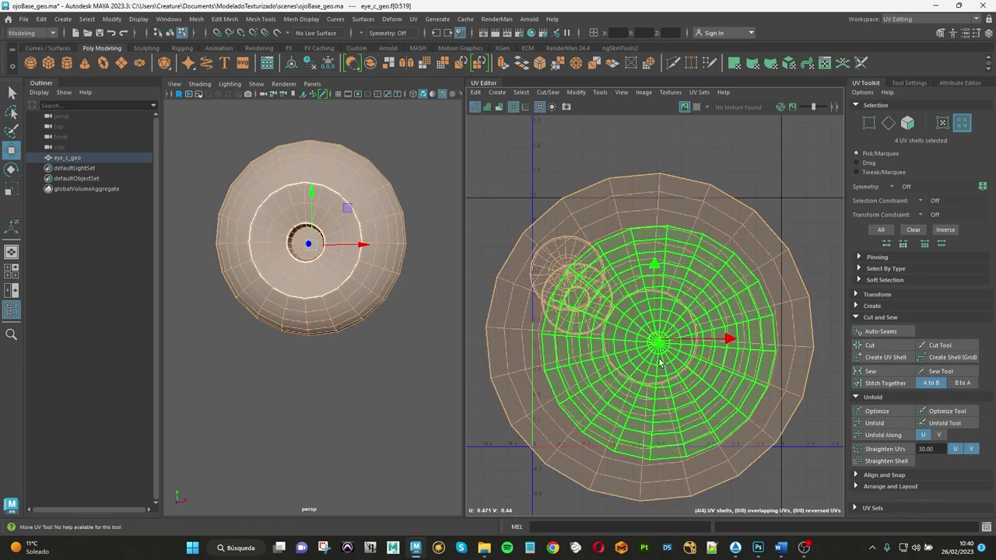
scroll(658, 362, down, 3)
drag(652, 340, 749, 195)
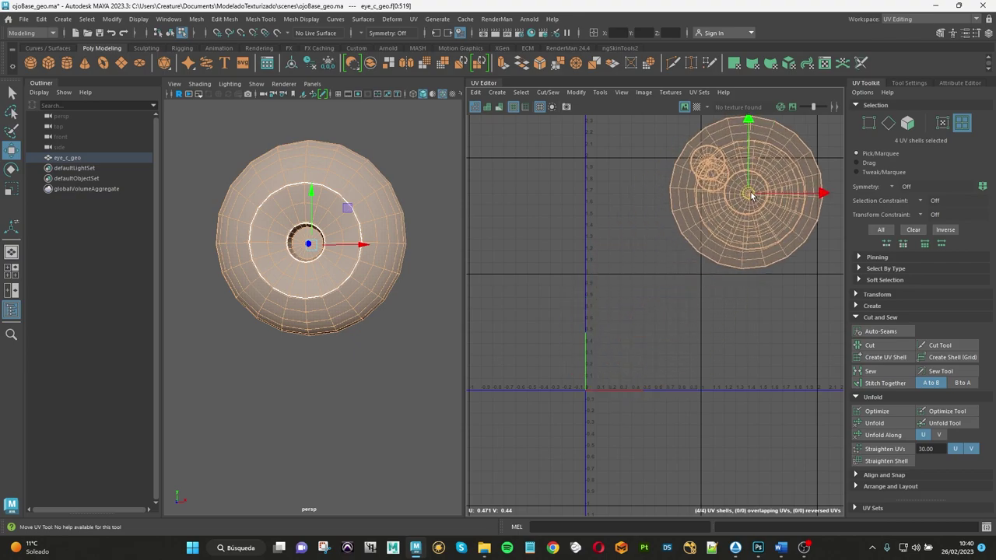
Step: Select the pupil tube and outer eyeball shells on the eye in the viewport
click(662, 298)
scroll(356, 363, up, 2)
scroll(358, 340, up, 2)
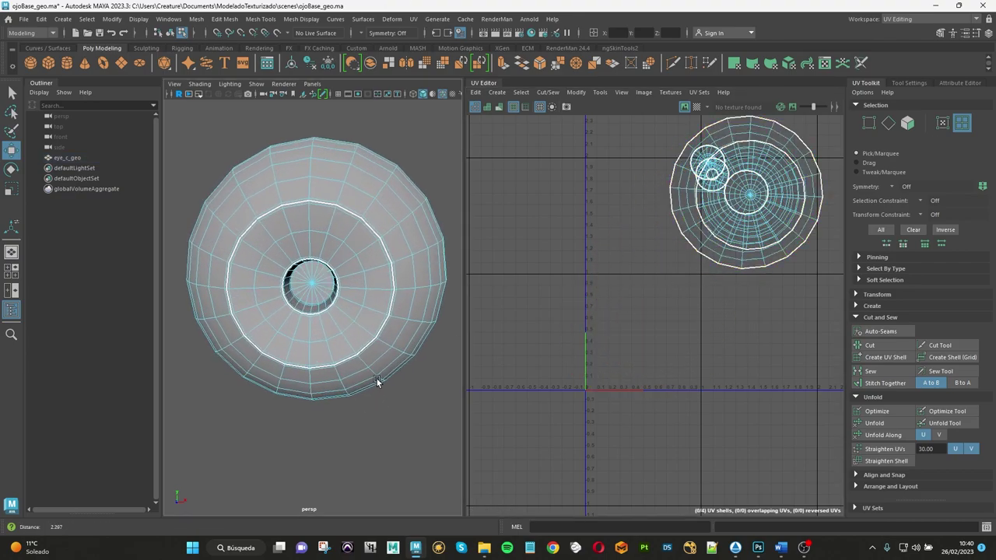
click(350, 233)
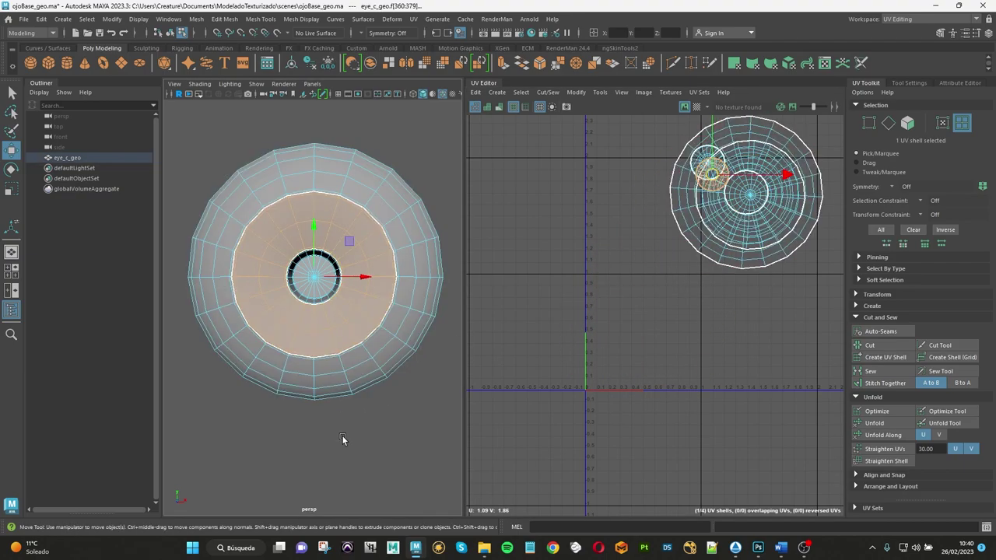
alt+drag(344, 438, 362, 322)
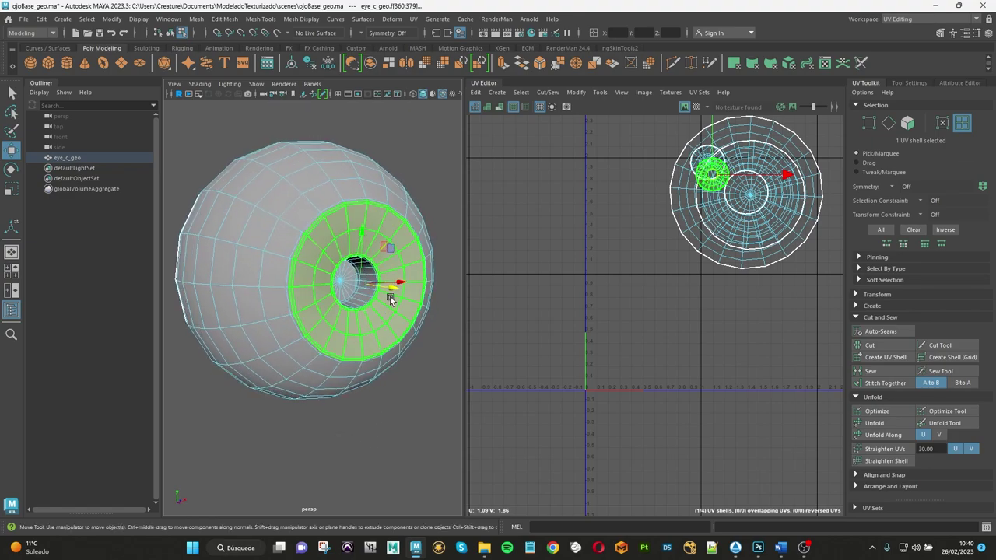
click(352, 283)
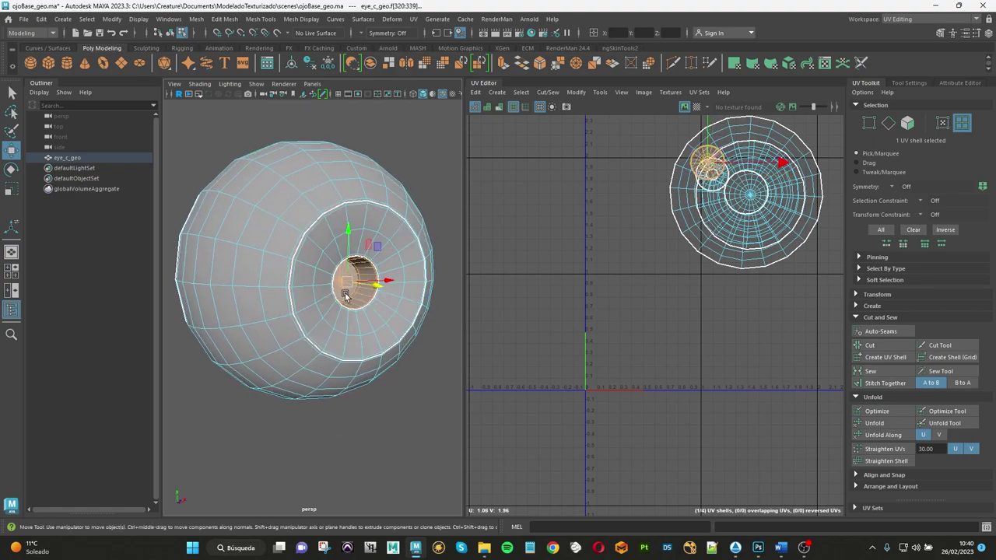
shift+click(288, 278)
alt+drag(288, 277, 355, 278)
alt+drag(234, 233, 231, 313)
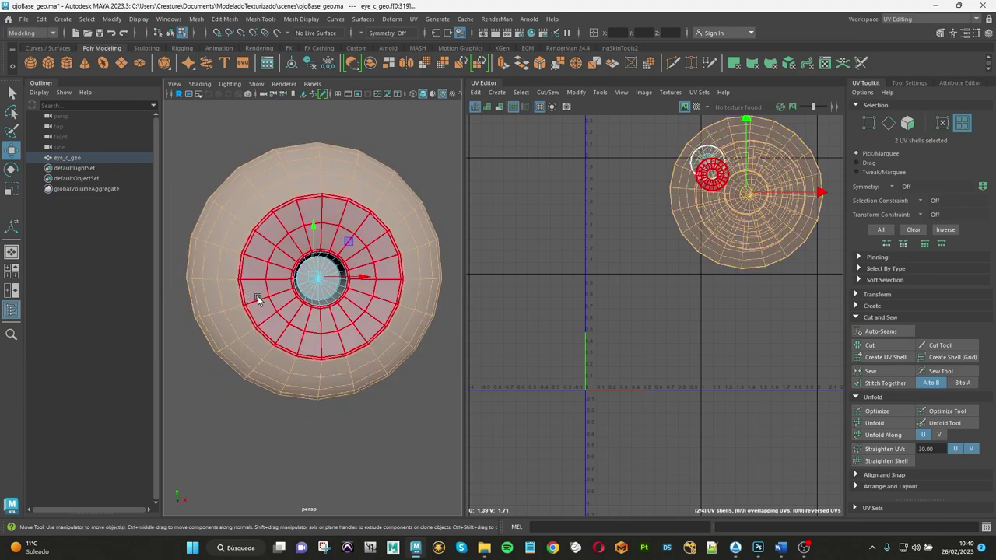
click(261, 297)
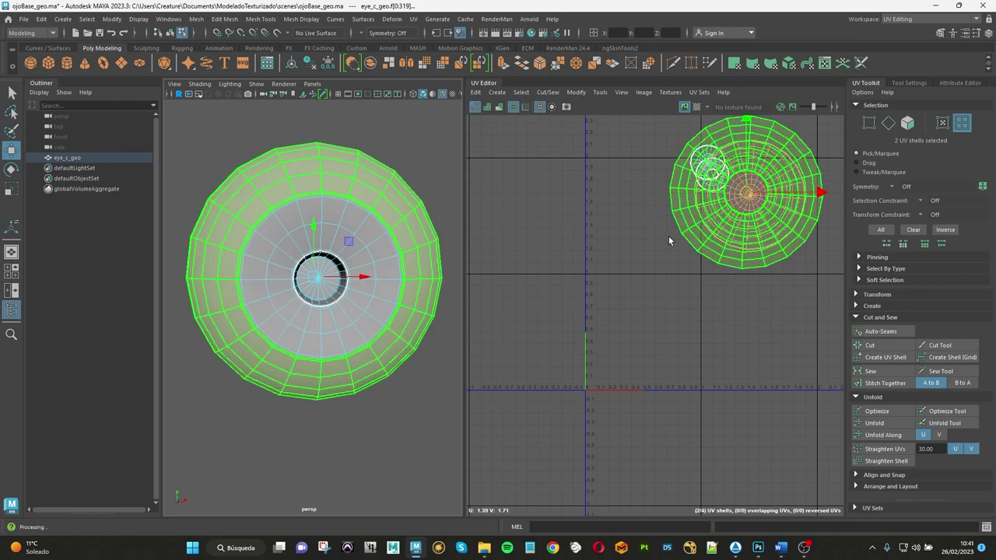
Step: Bring the empty 0–1 tile into view and move the outer eyeball shell further right
alt+middle_drag(635, 327, 619, 339)
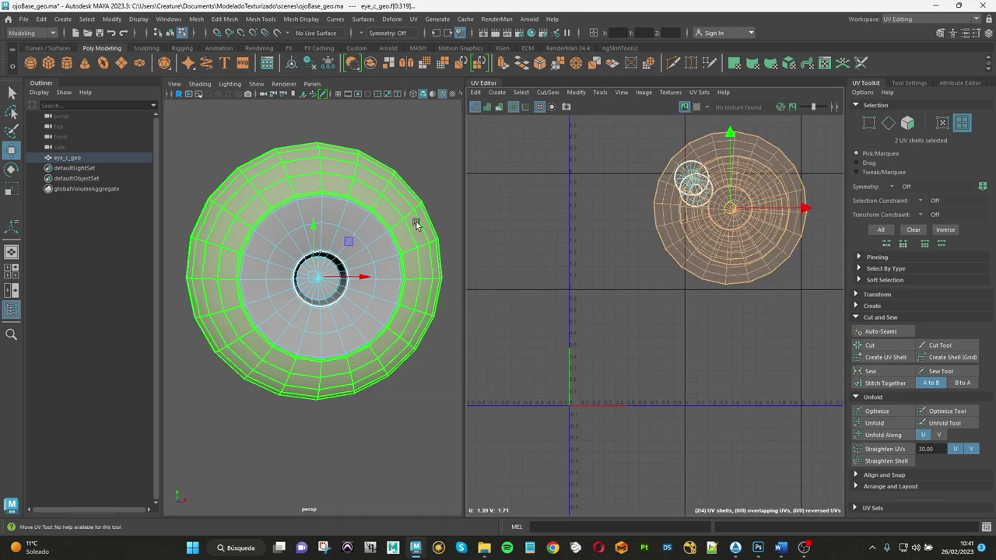
click(618, 294)
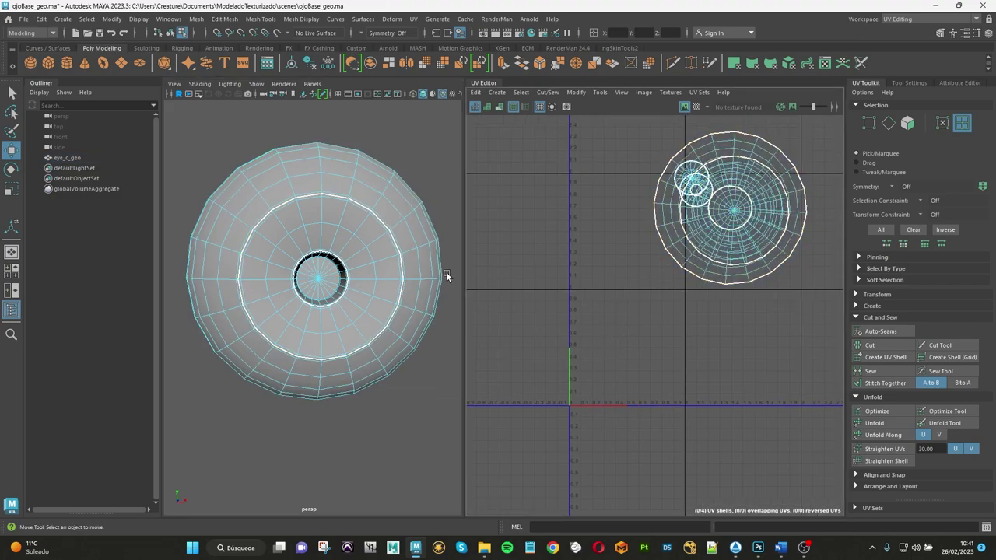
scroll(579, 335, up, 3)
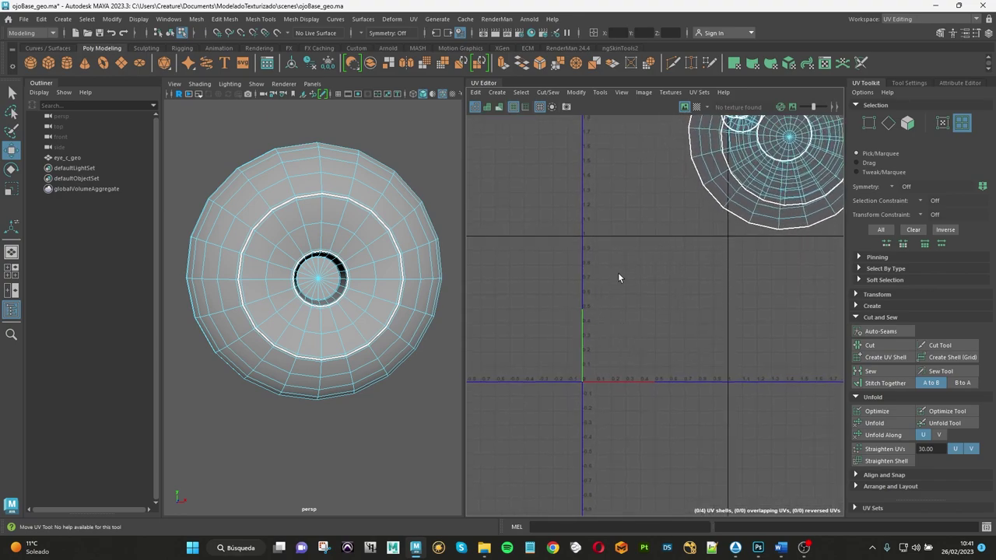
alt+middle_drag(663, 311, 614, 317)
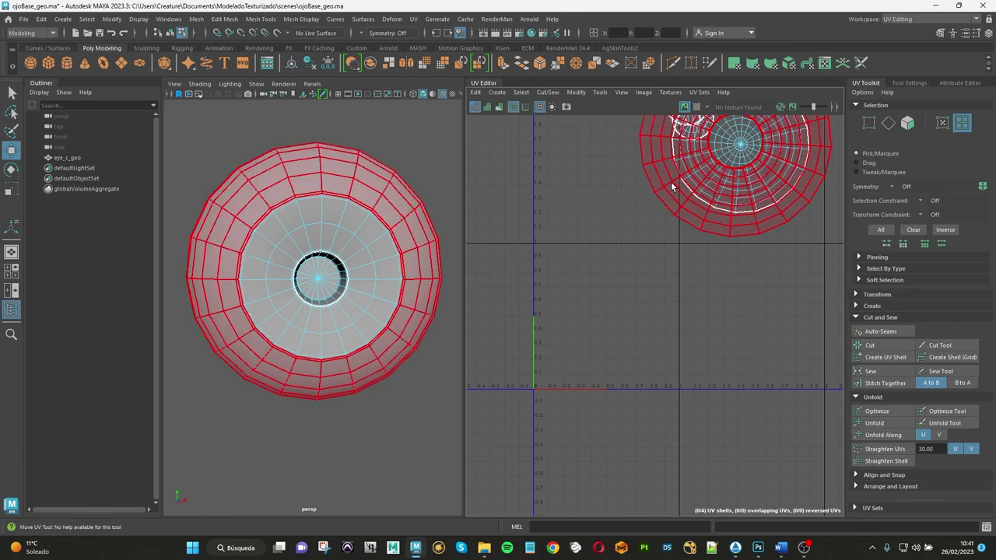
click(740, 154)
drag(740, 153, 789, 154)
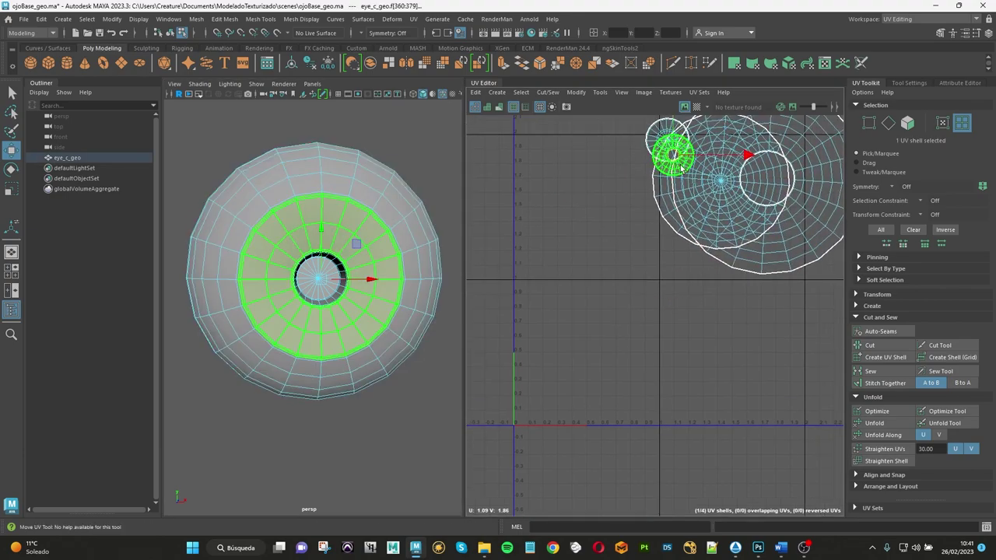
Step: Move the iris ring shell into the 0–1 tile, snap it to centre, and scale it up about 2.3x
mouse_move(667, 147)
mouse_down()
mouse_move(578, 315)
mouse_move(592, 359)
mouse_up()
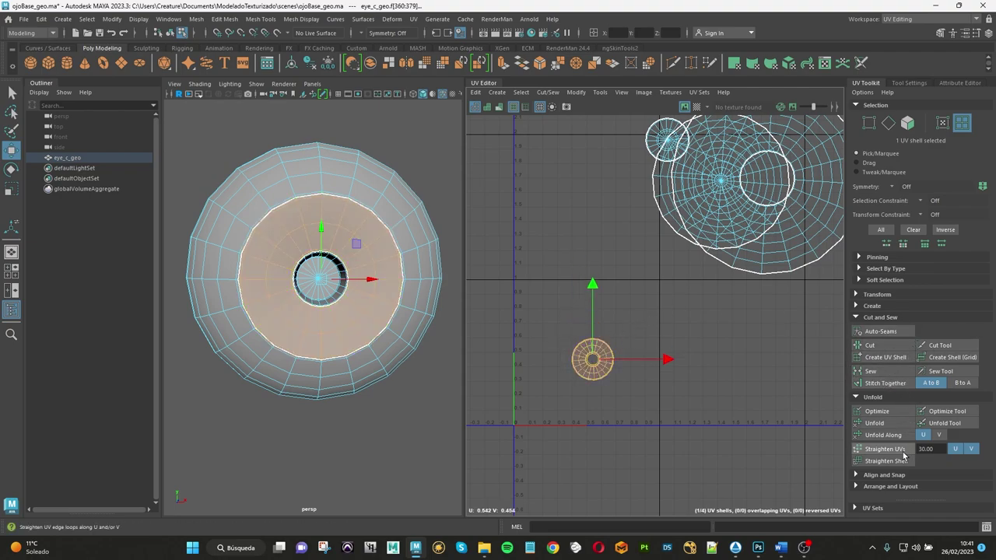
click(886, 488)
scroll(886, 487, down, 4)
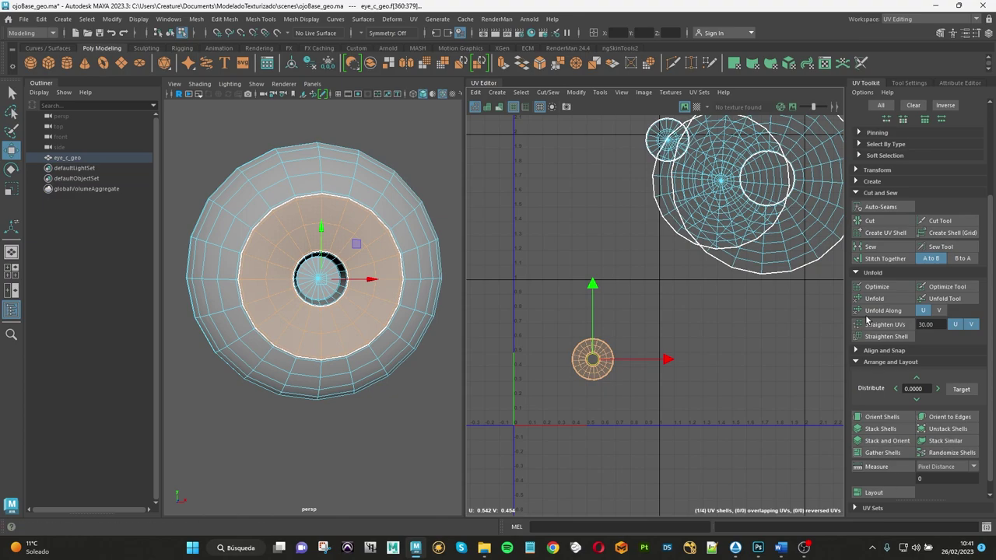
click(884, 352)
click(912, 418)
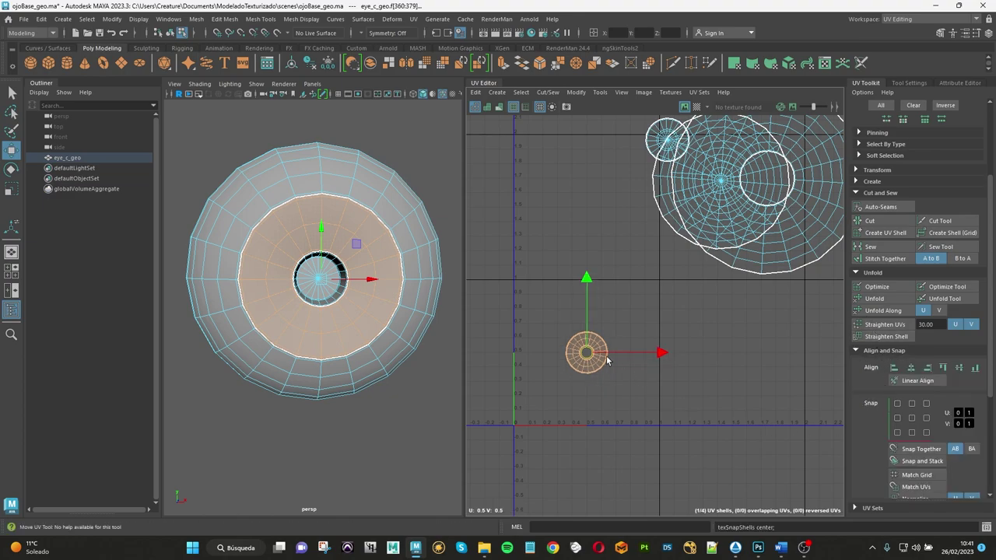
scroll(587, 354, up, 2)
key(r)
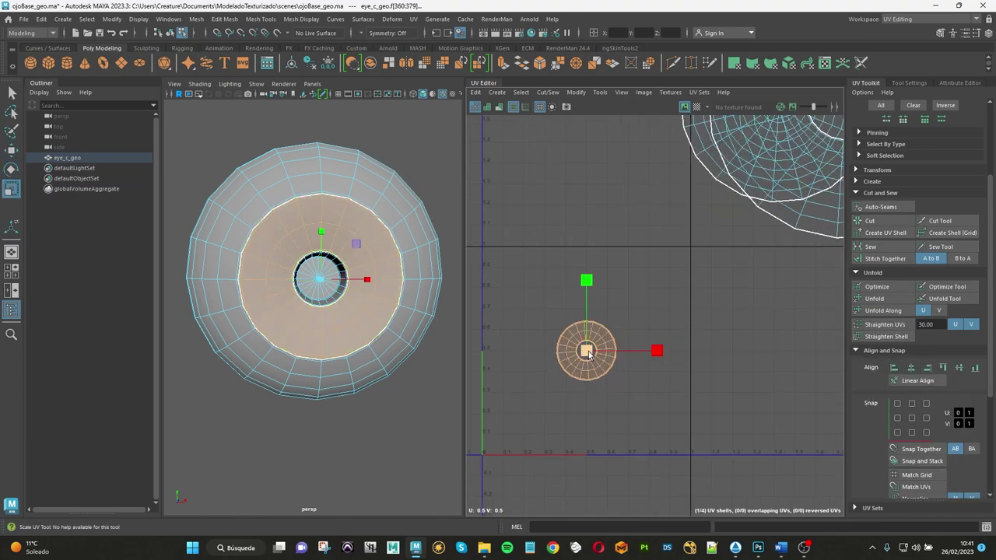
drag(586, 350, 730, 292)
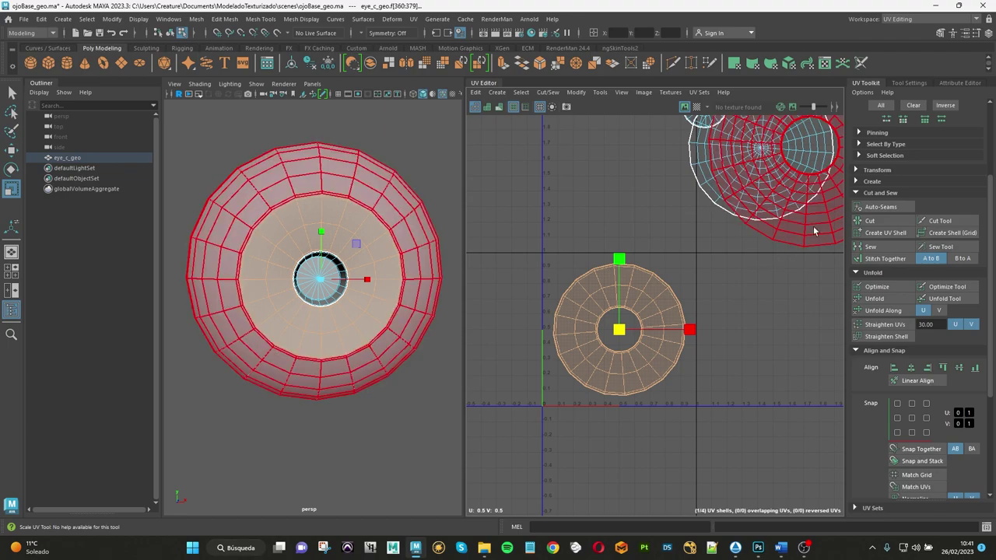
Step: Shrink the large eyeball UV shell to a small disc and place it beside the ring
click(813, 226)
alt+middle_drag(775, 275, 671, 351)
scroll(725, 268, up, 1)
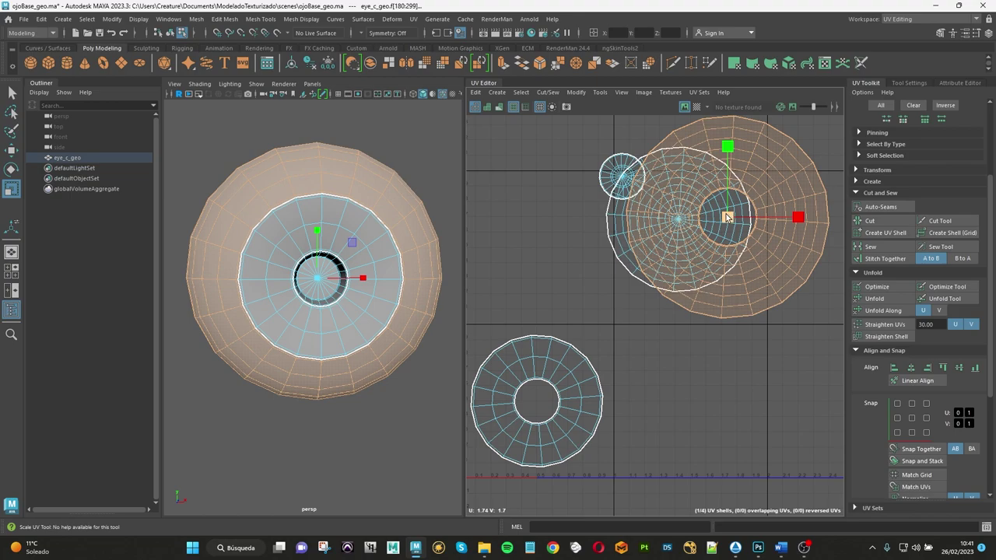
drag(727, 218, 500, 311)
key(w)
scroll(651, 291, up, 2)
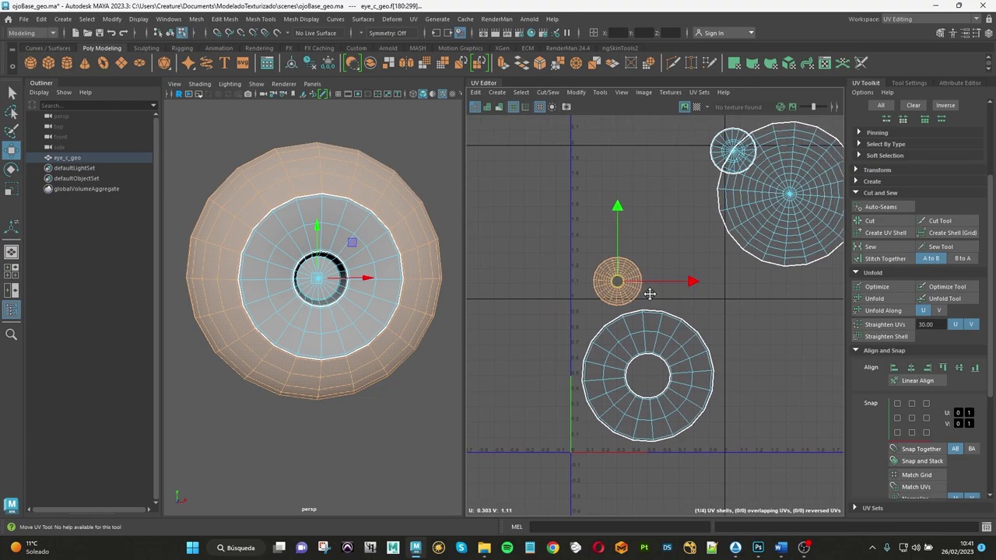
scroll(608, 286, up, 2)
scroll(608, 285, up, 2)
key(r)
mouse_move(603, 269)
mouse_down()
mouse_move(577, 284)
mouse_move(522, 358)
mouse_move(532, 355)
mouse_up()
key(w)
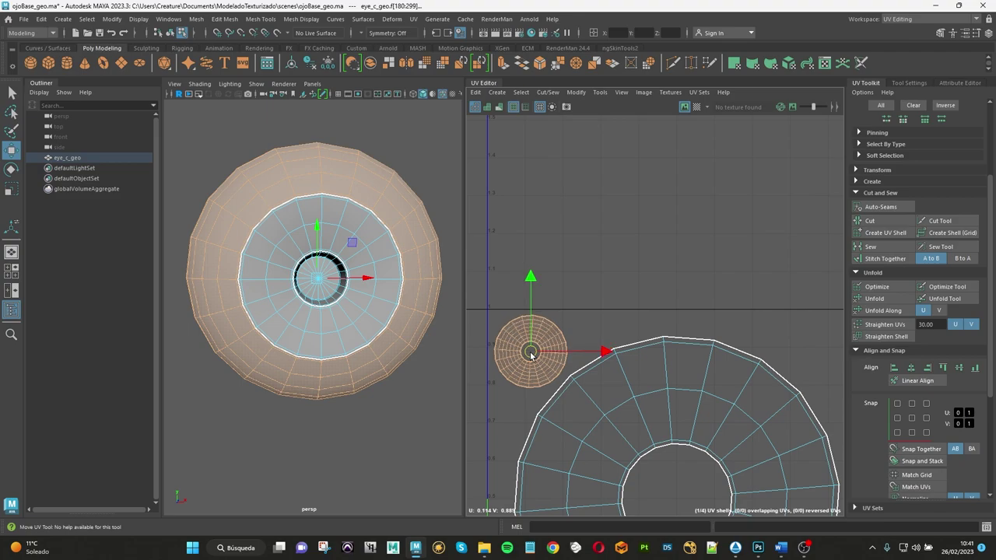
scroll(591, 305, down, 2)
scroll(693, 264, down, 2)
Step: Move the pupil shell into the iris ring's centre and scale it down to fit the hole
click(634, 179)
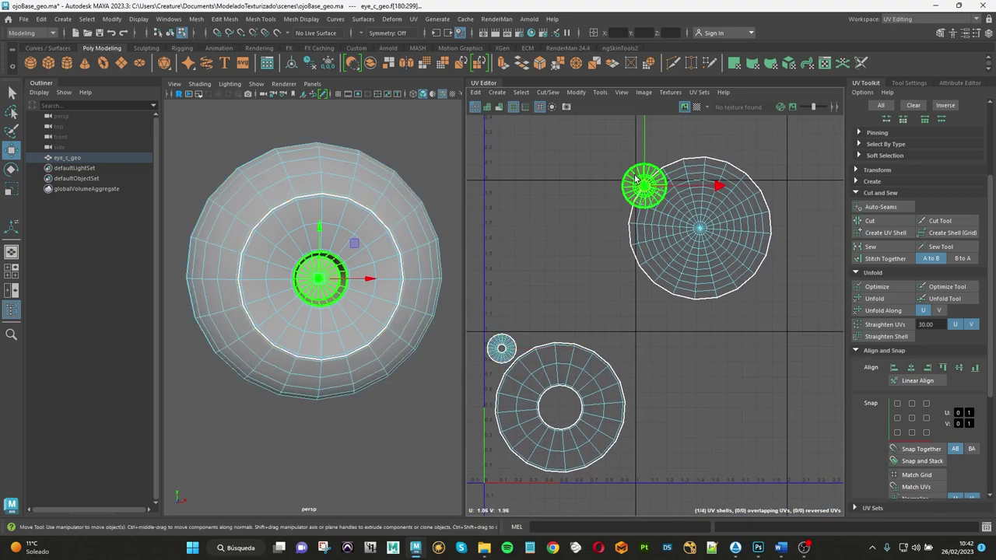
mouse_move(635, 179)
mouse_down()
mouse_move(596, 264)
mouse_move(560, 406)
mouse_up()
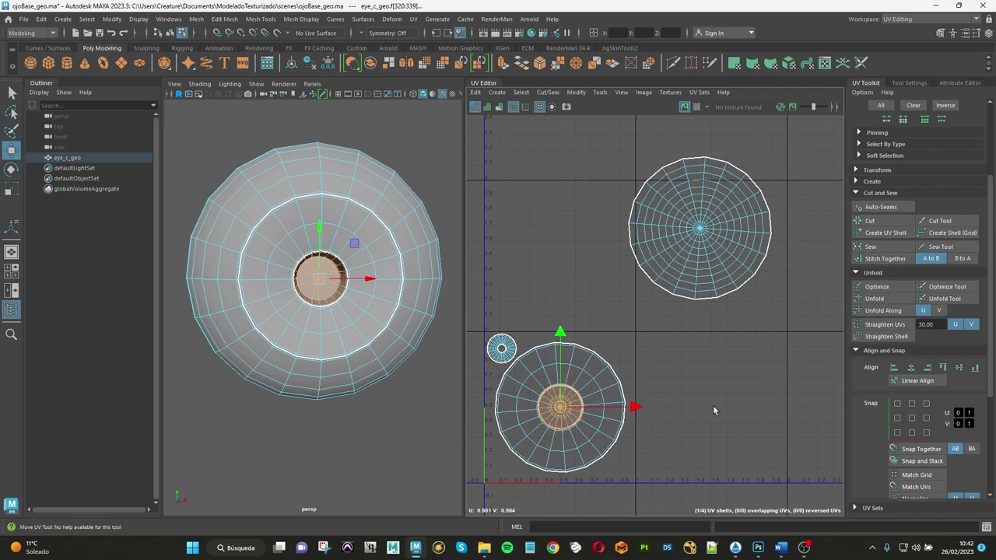
alt+middle_drag(648, 406, 673, 332)
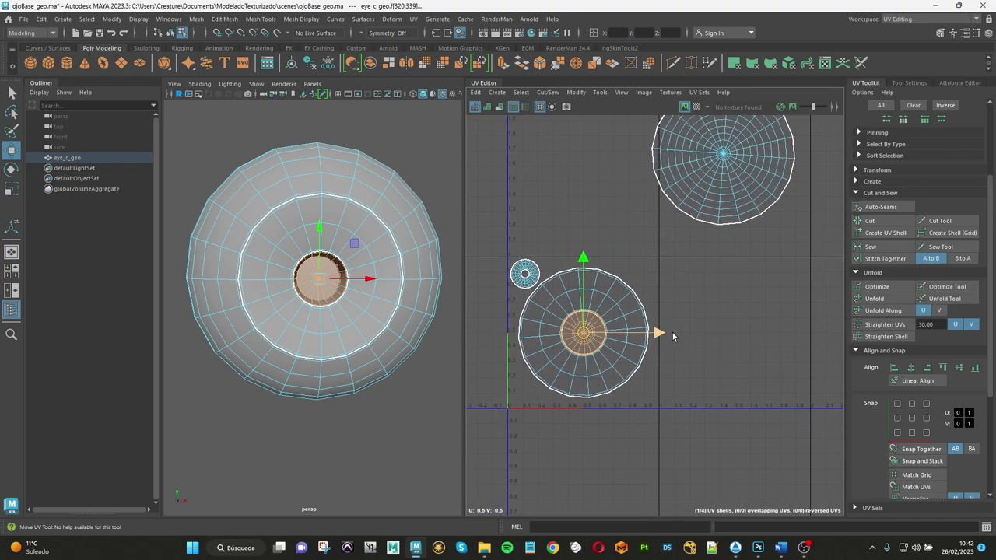
scroll(579, 350, up, 3)
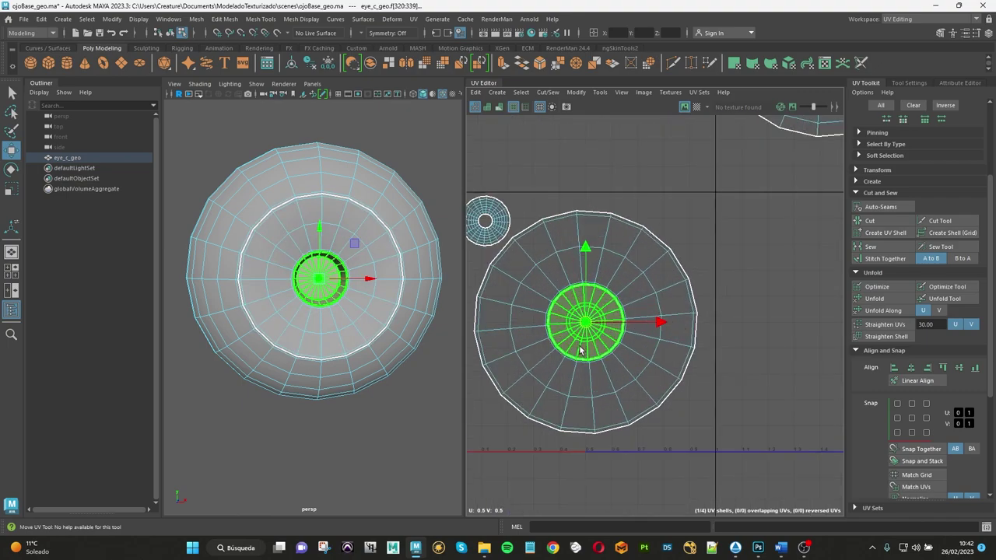
scroll(580, 350, up, 3)
scroll(580, 351, up, 2)
click(596, 299)
key(r)
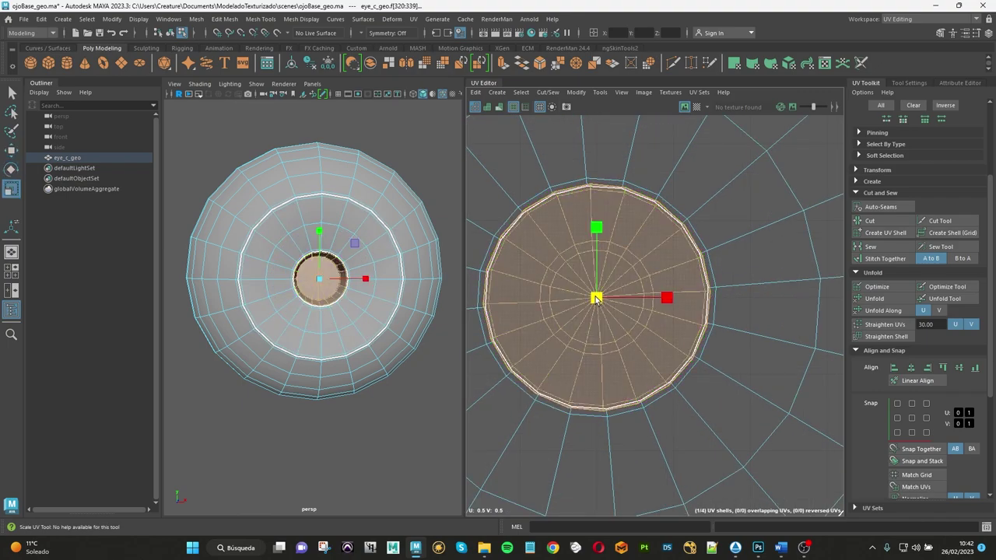
drag(596, 300, 597, 298)
Step: Move the remaining eye disc shell down beside the ring and nudge it into place
scroll(615, 304, down, 2)
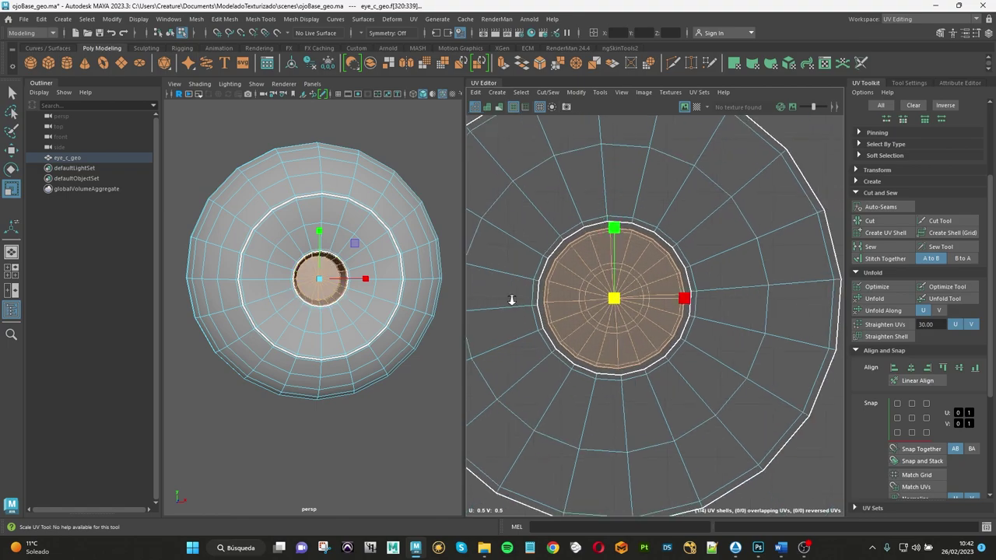
scroll(615, 303, down, 2)
scroll(614, 304, down, 3)
mouse_move(350, 268)
alt+mouse_down()
mouse_move(342, 250)
mouse_move(393, 261)
mouse_move(379, 249)
alt+mouse_up()
scroll(798, 150, down, 2)
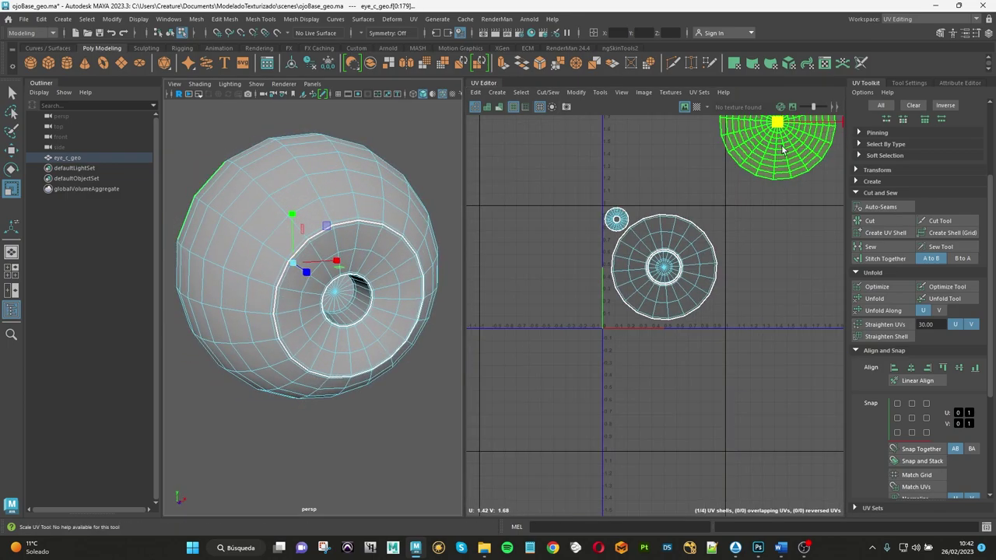
key(w)
mouse_move(777, 122)
mouse_down()
mouse_move(722, 294)
mouse_move(707, 302)
mouse_move(656, 286)
mouse_move(623, 307)
mouse_up()
scroll(707, 302, up, 3)
scroll(677, 282, up, 2)
key(r)
key(ctrl+z)
key(w)
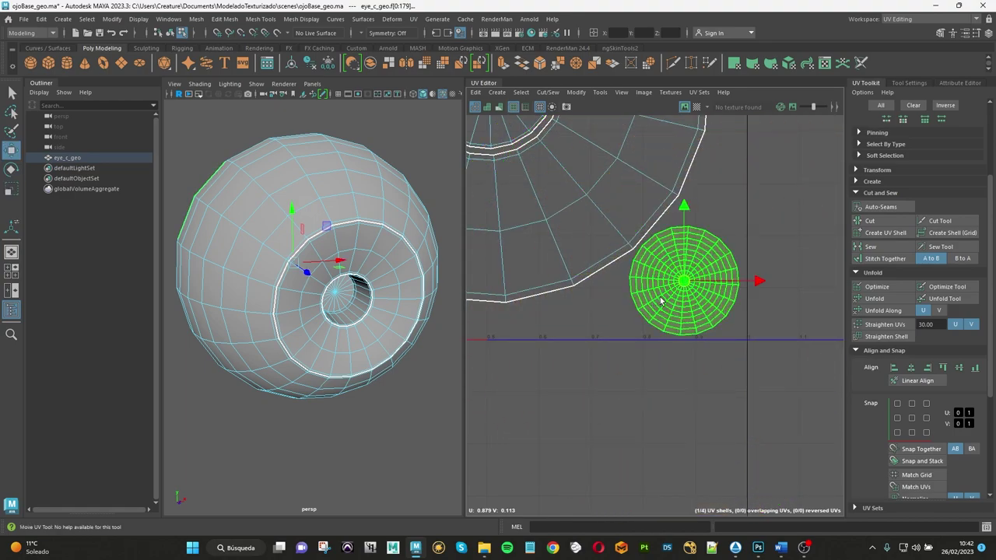
drag(684, 281, 689, 281)
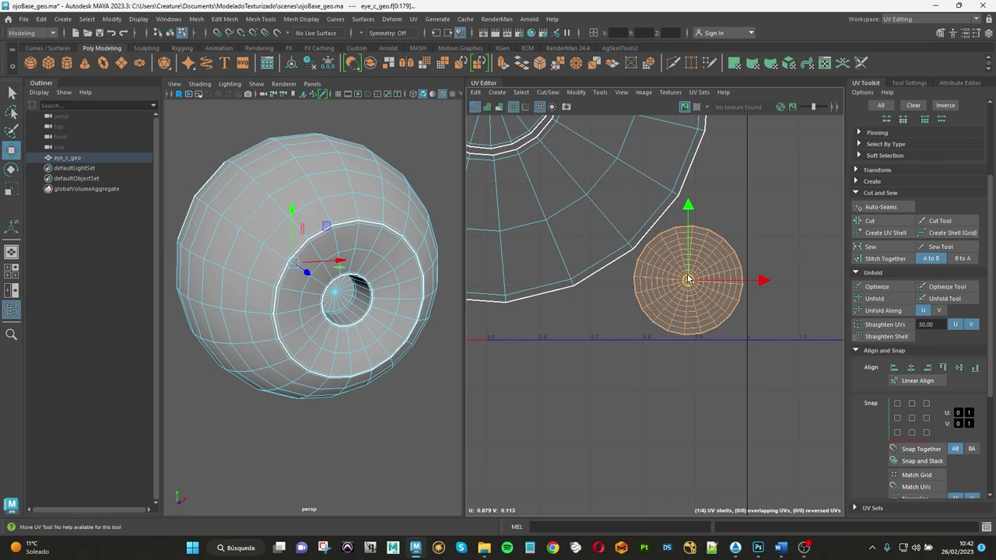
scroll(661, 280, down, 2)
scroll(645, 272, down, 2)
scroll(636, 272, down, 3)
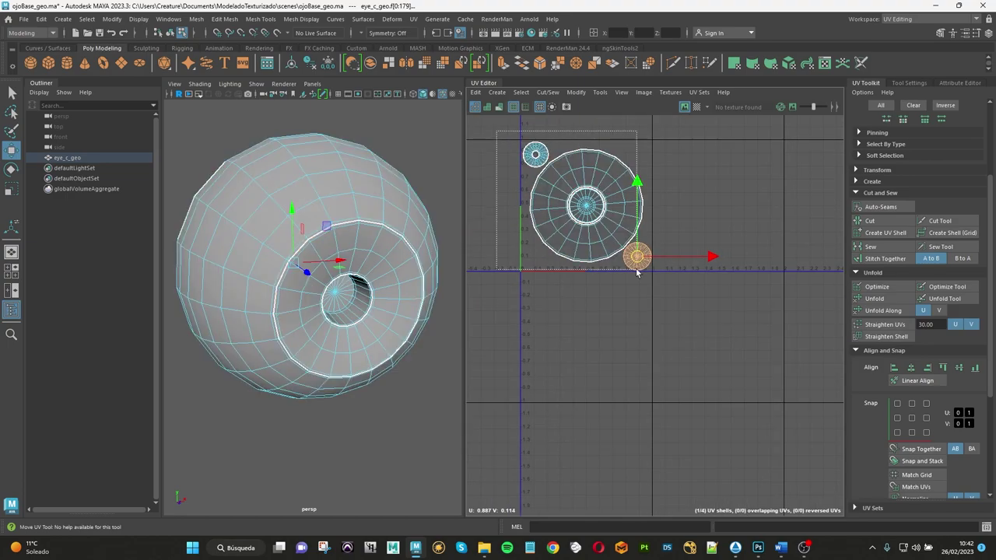
drag(637, 272, 686, 350)
scroll(671, 343, up, 1)
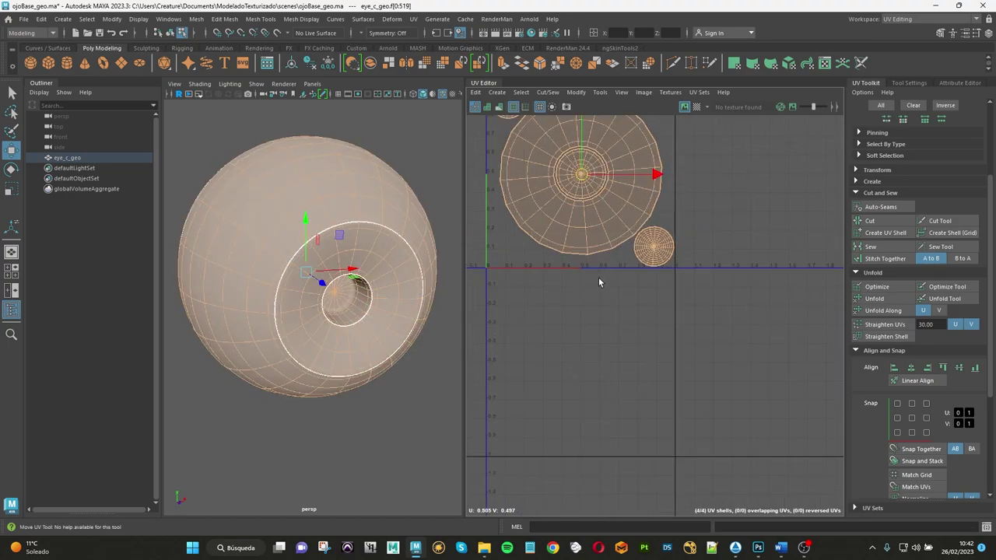
scroll(599, 281, up, 2)
alt+middle_drag(708, 386, 704, 384)
click(536, 195)
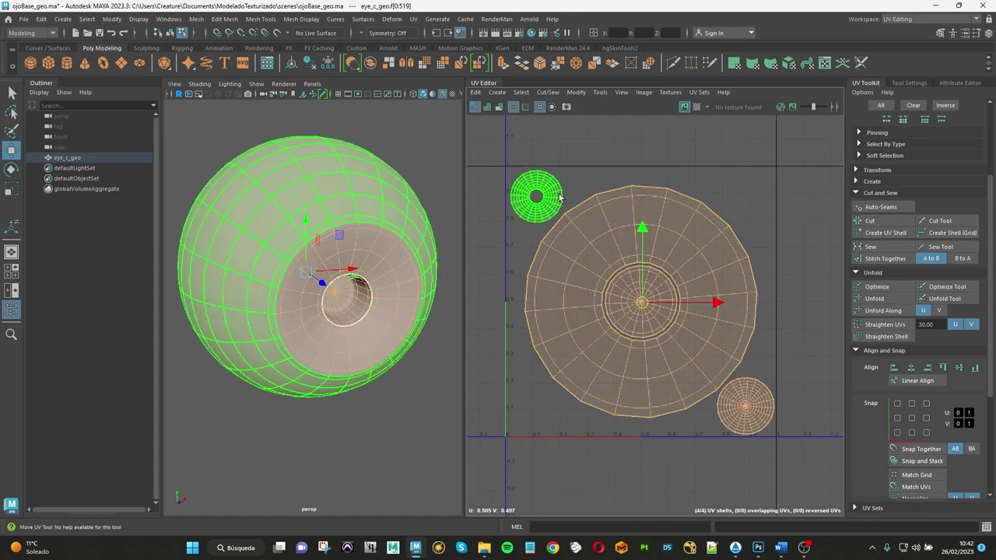
click(503, 167)
click(575, 215)
key(1)
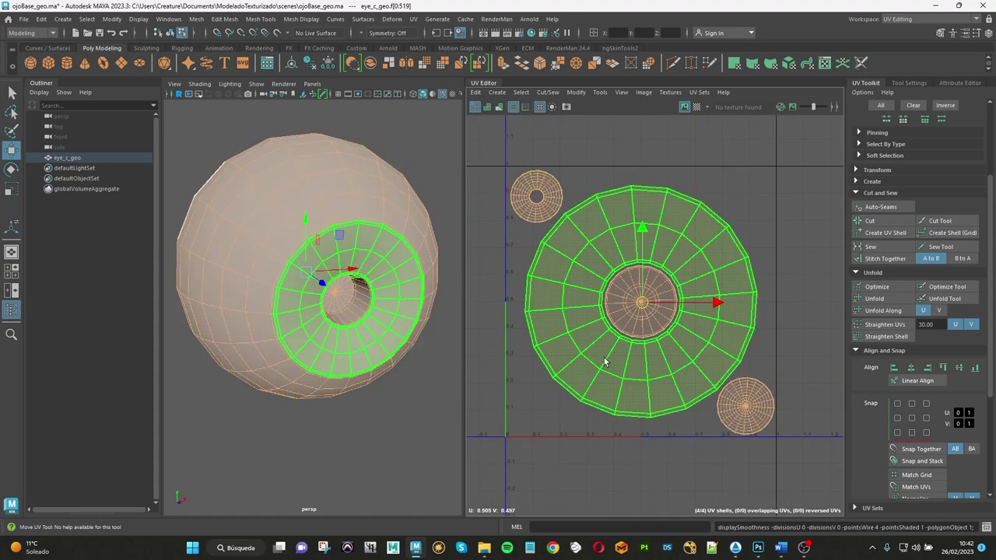
key(3)
click(536, 196)
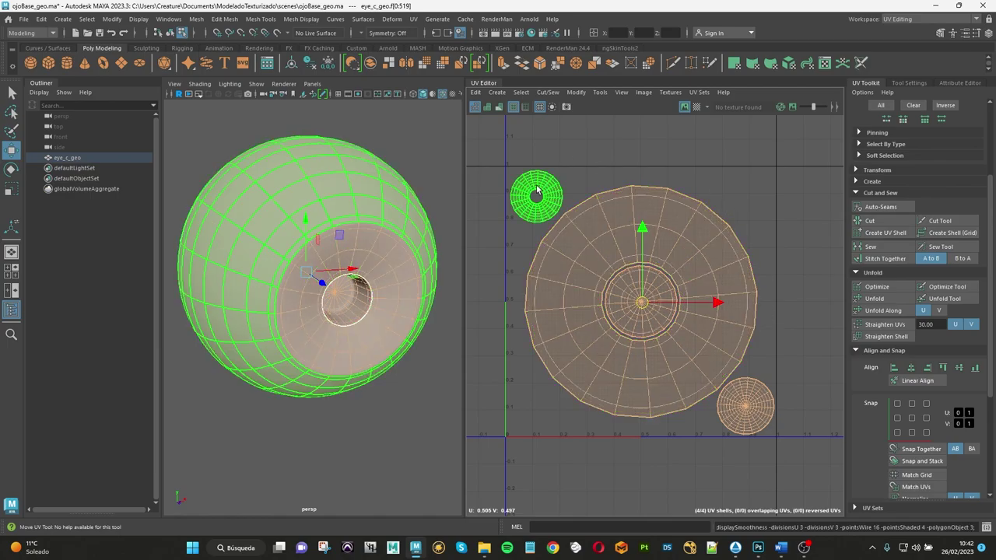
click(615, 173)
click(745, 298)
key(1)
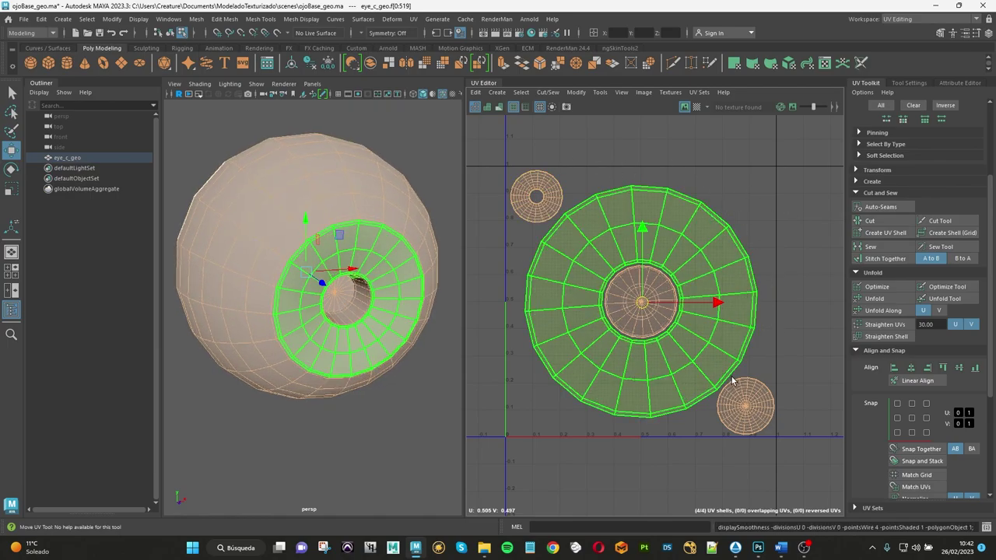
click(727, 393)
click(549, 213)
click(574, 155)
click(536, 198)
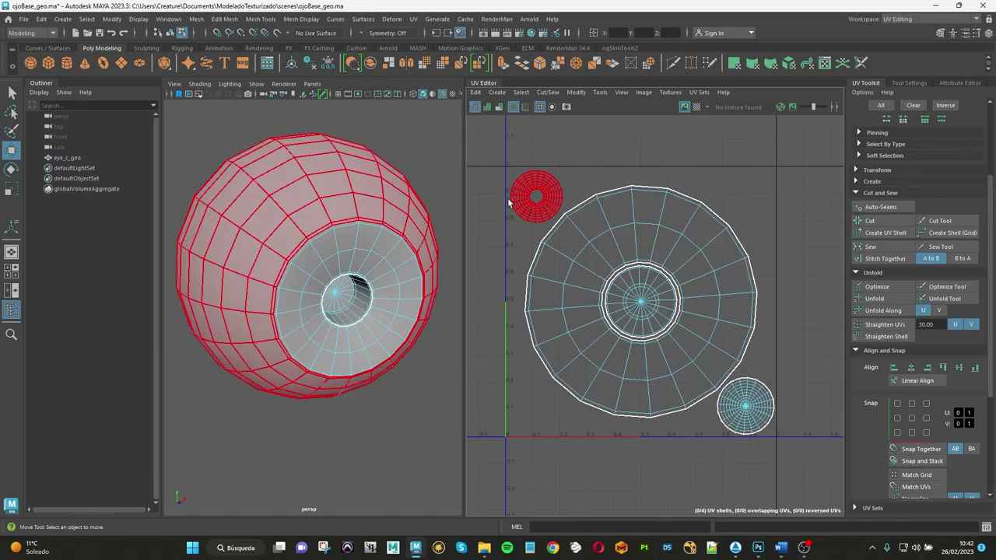
click(565, 227)
click(640, 327)
click(709, 424)
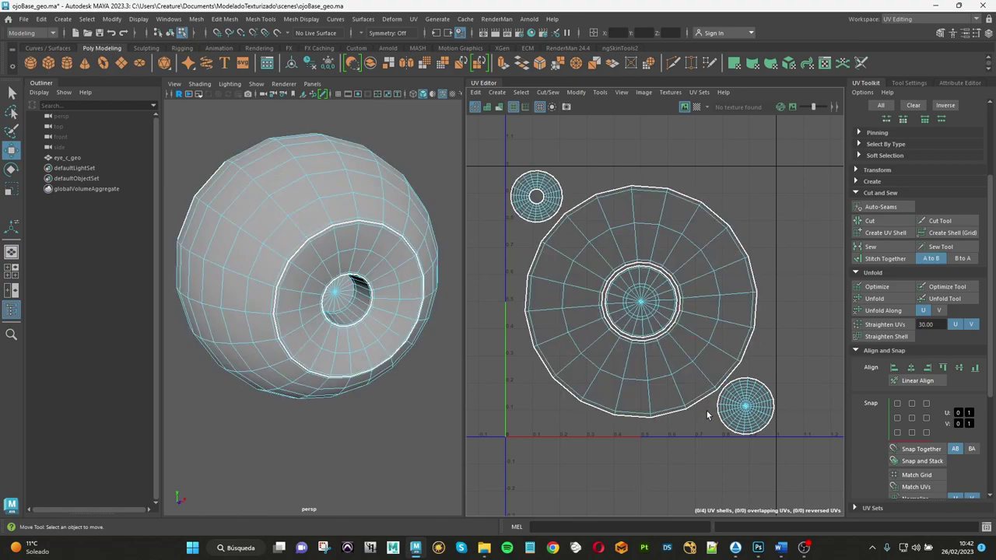
click(723, 407)
click(706, 381)
click(736, 393)
click(731, 404)
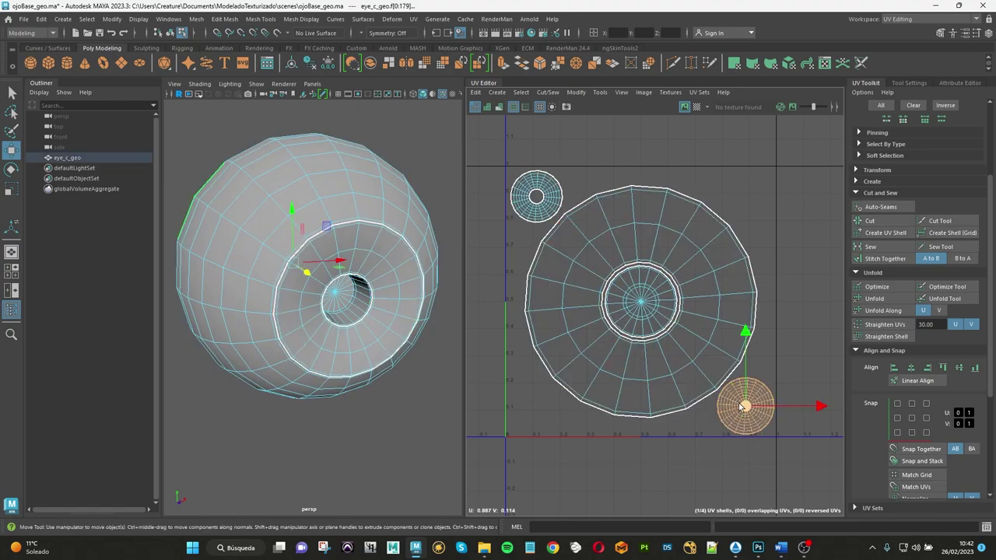
key(e)
key(r)
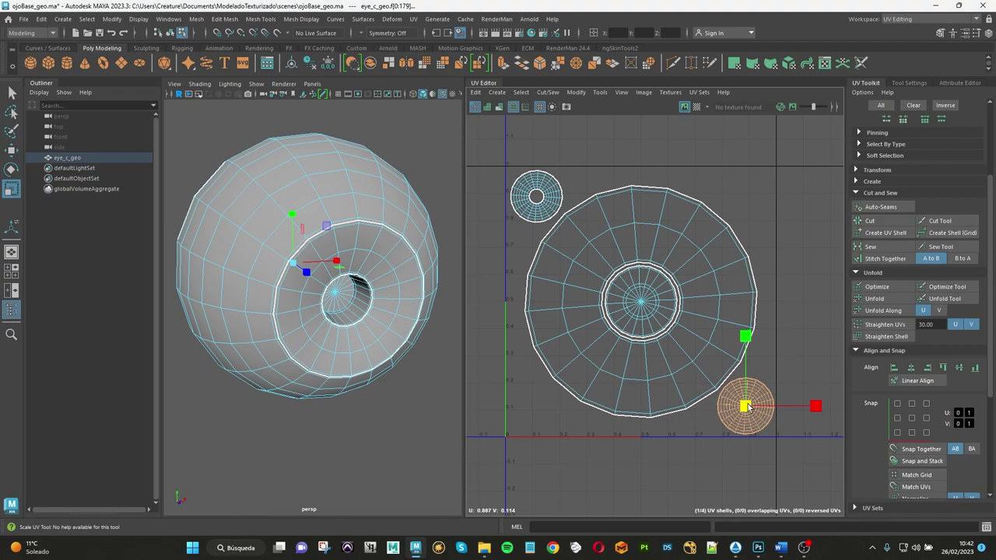
key(w)
click(750, 469)
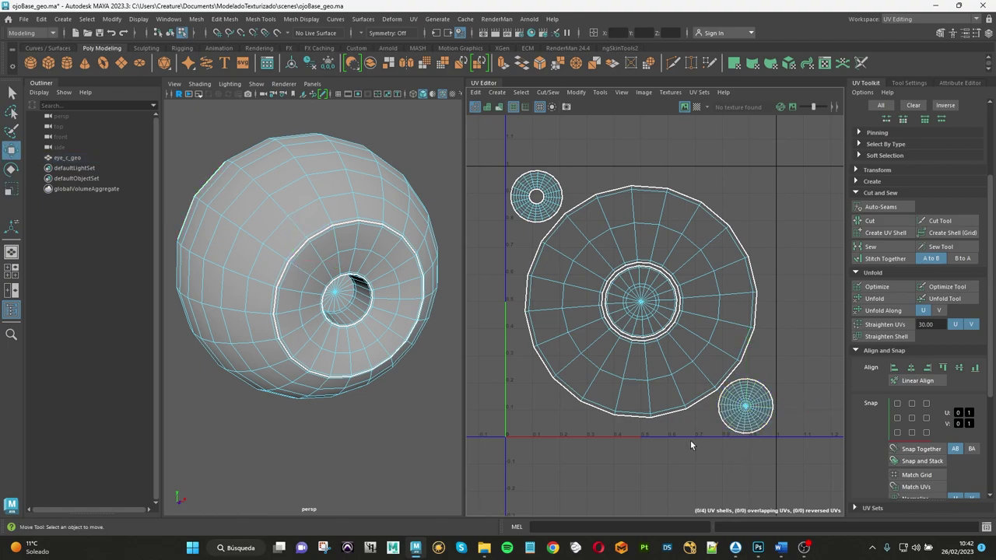
key(f)
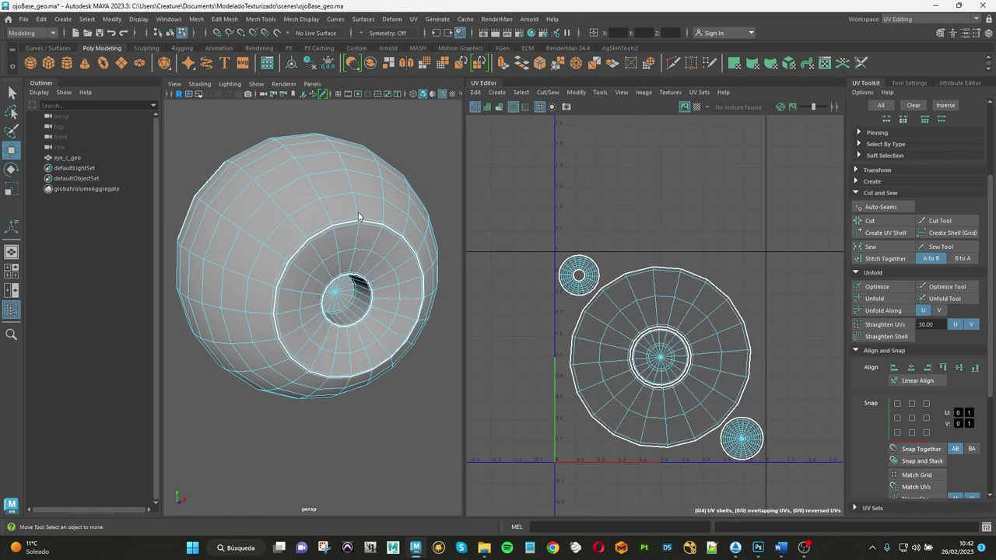
Step: Select the eye mesh and delete its construction history via Edit > Delete by Type
right_drag(355, 215, 406, 199)
click(365, 195)
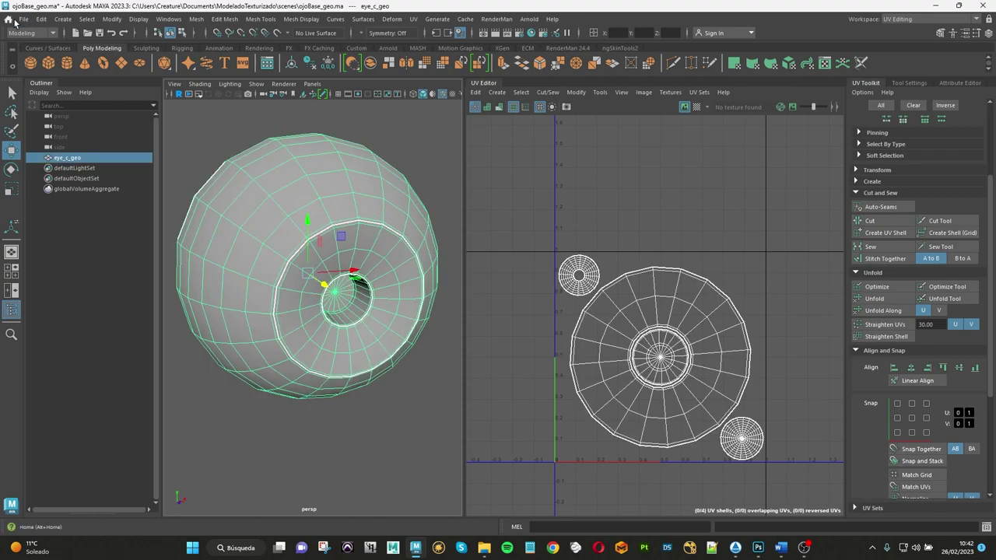
click(42, 19)
click(201, 137)
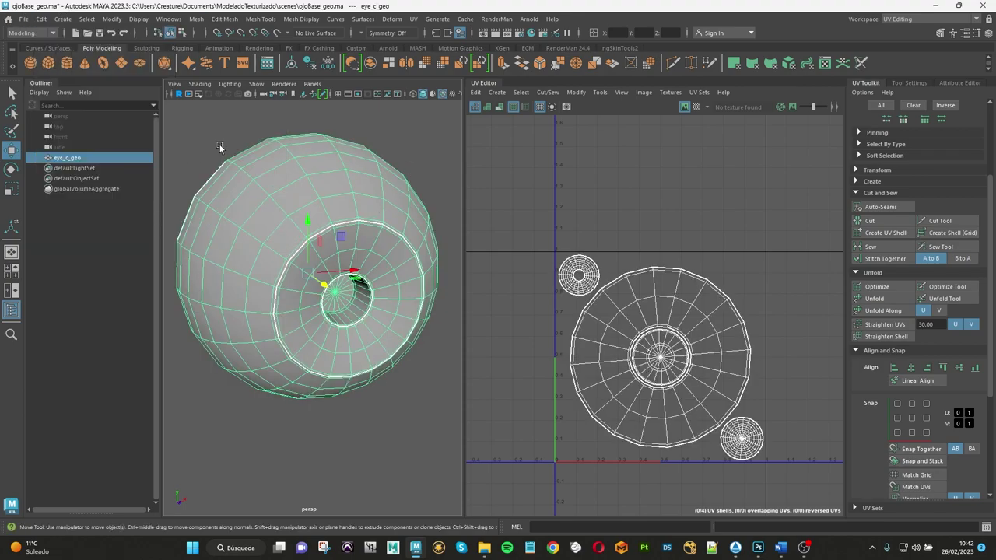
click(367, 129)
Step: Rotate to face the eye head-on, reselect it, and pan and zoom onto its UV shells
alt+drag(332, 141, 339, 170)
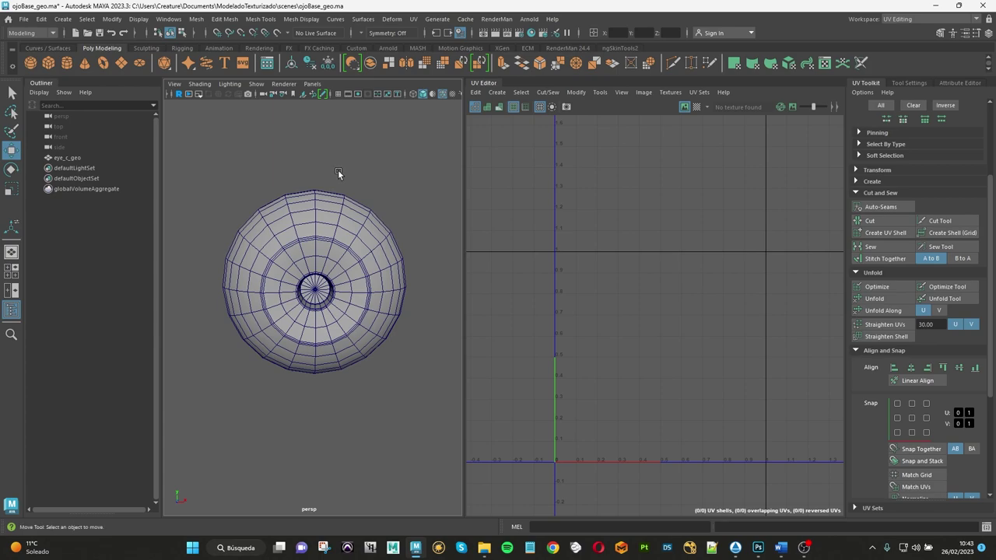
click(299, 344)
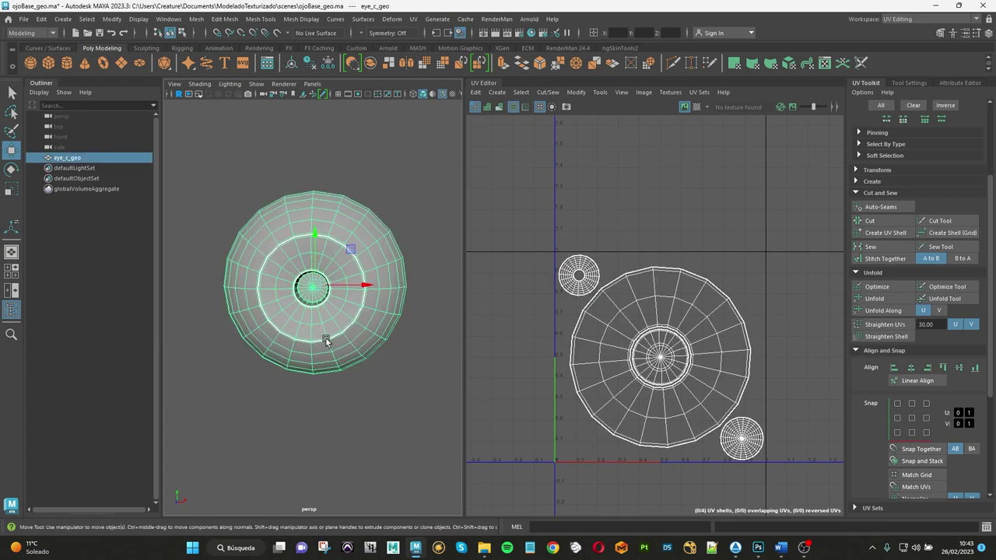
alt+middle_drag(606, 376, 592, 317)
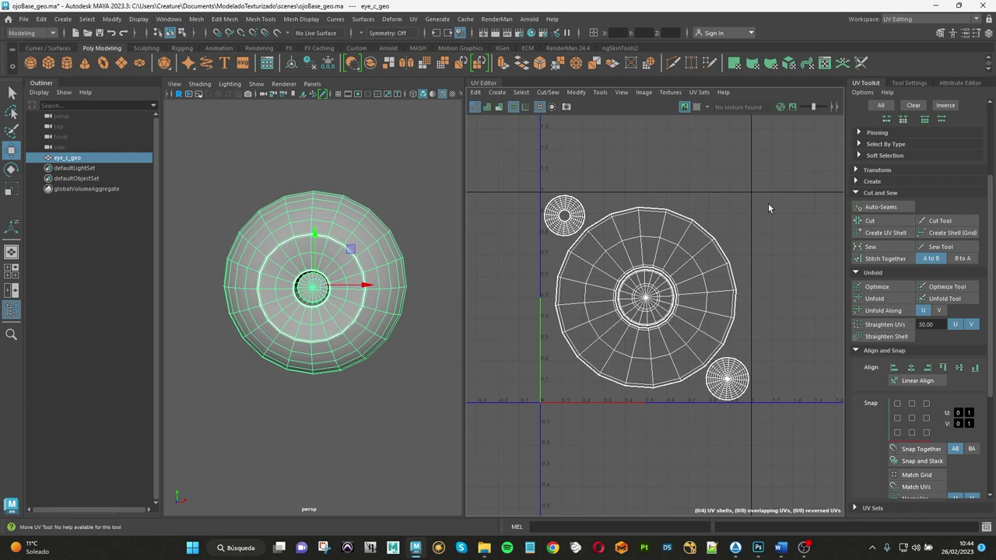
alt+right_drag(628, 327, 754, 319)
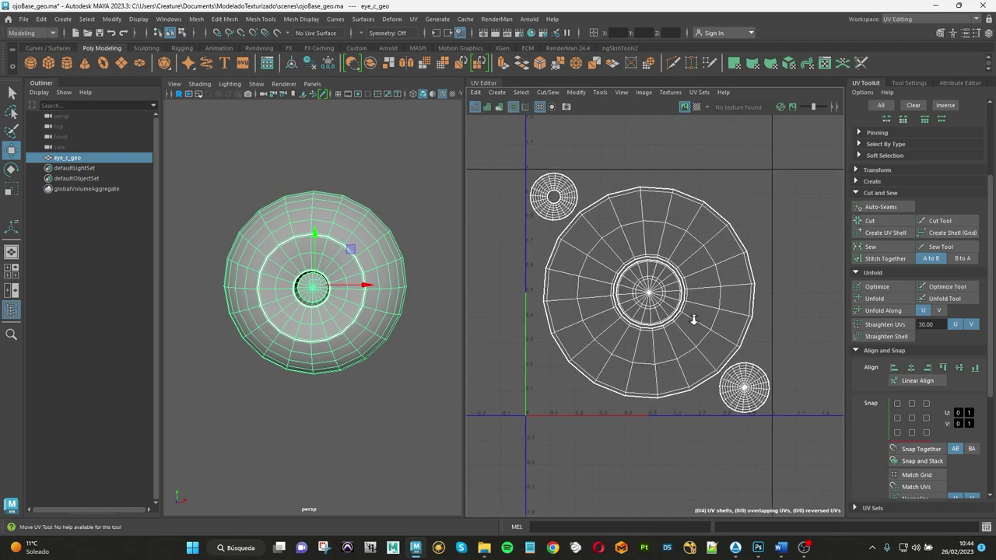
alt+middle_drag(710, 278, 701, 312)
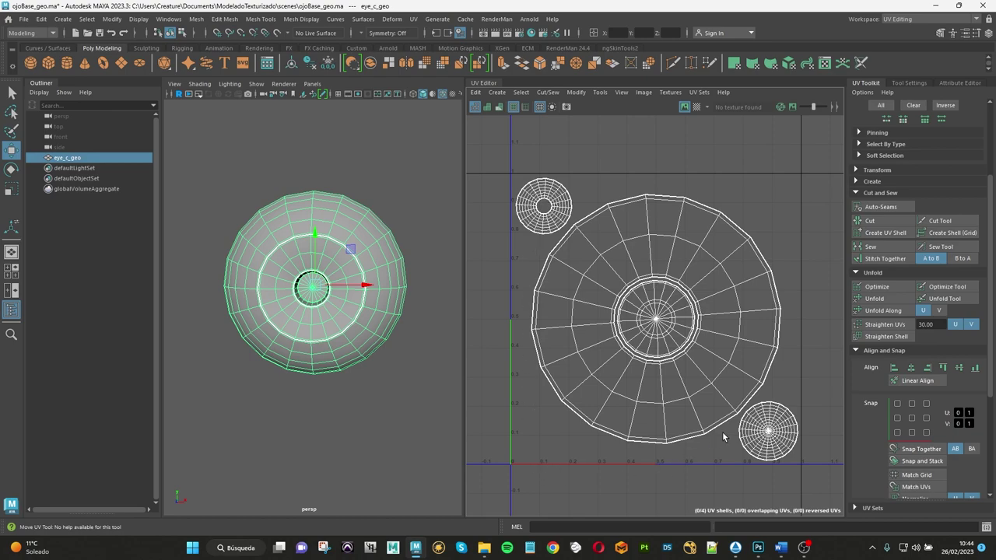
Step: Open the UV Snapshot options and browse to the project's scenes folder
click(567, 107)
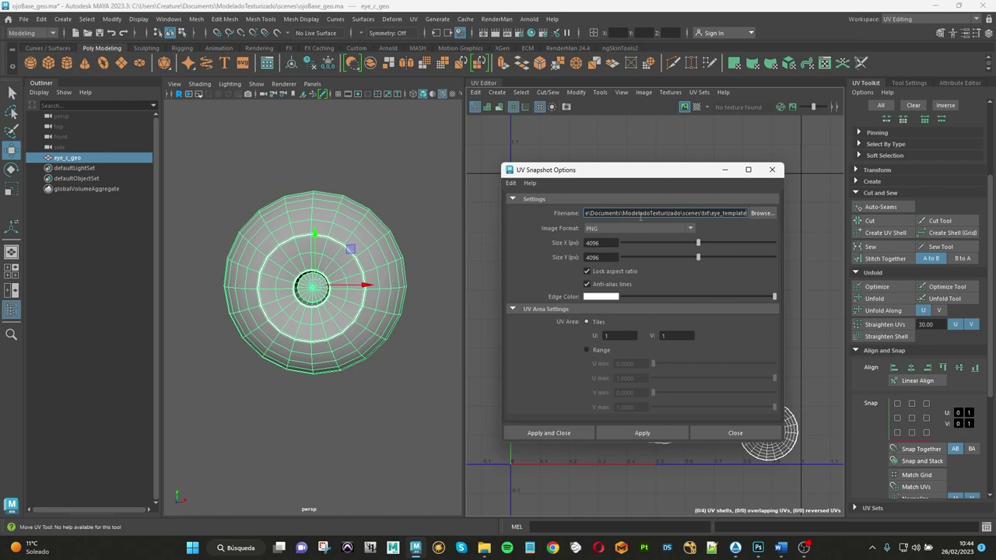
click(760, 212)
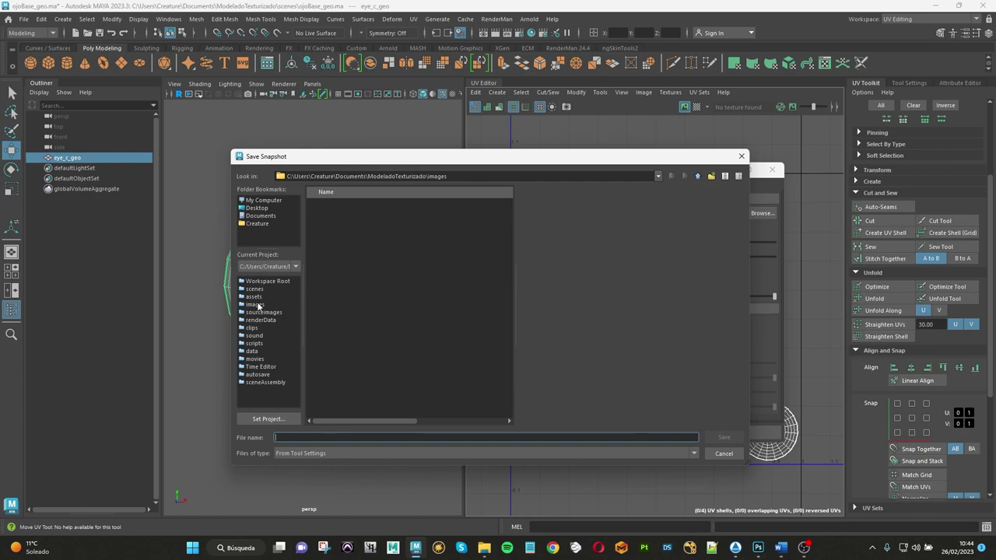
click(259, 288)
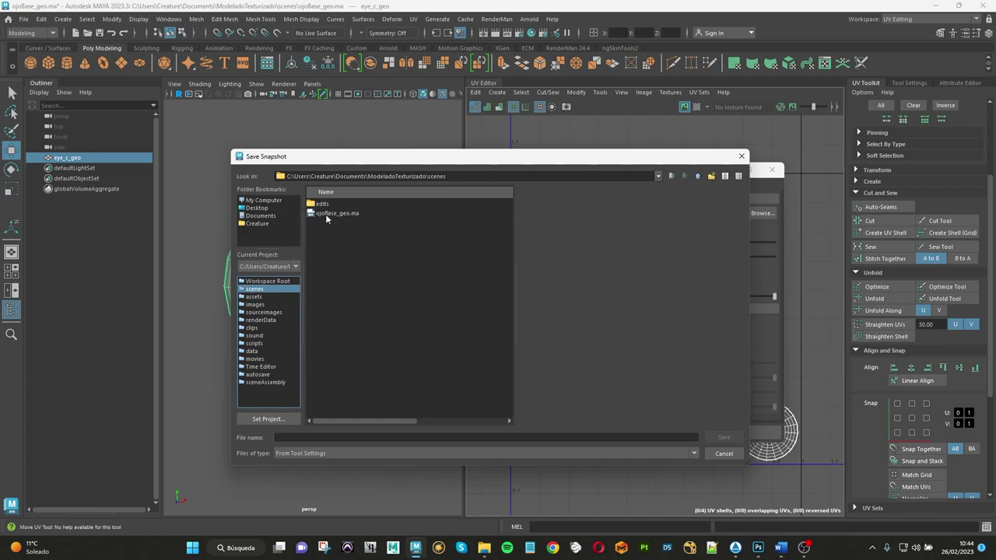
double_click(428, 176)
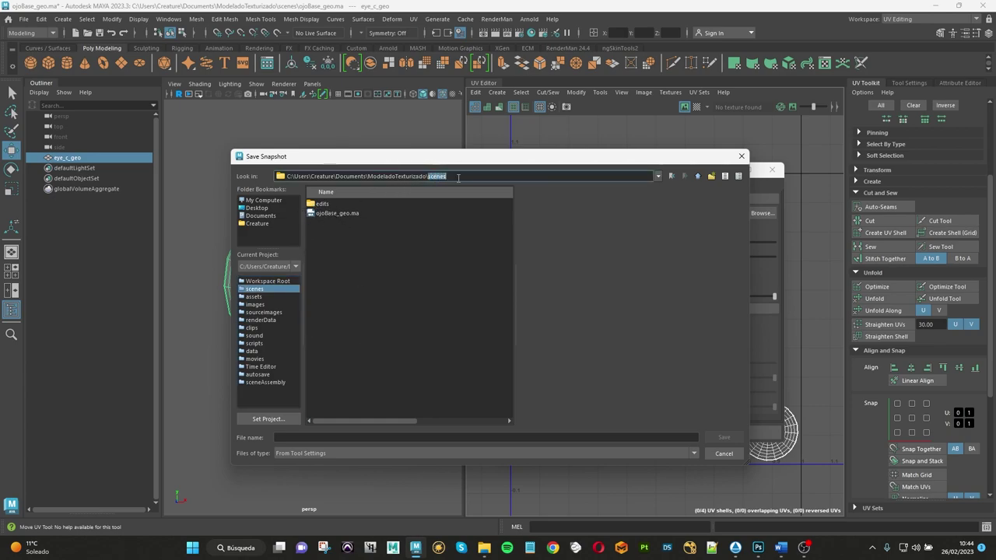
click(351, 246)
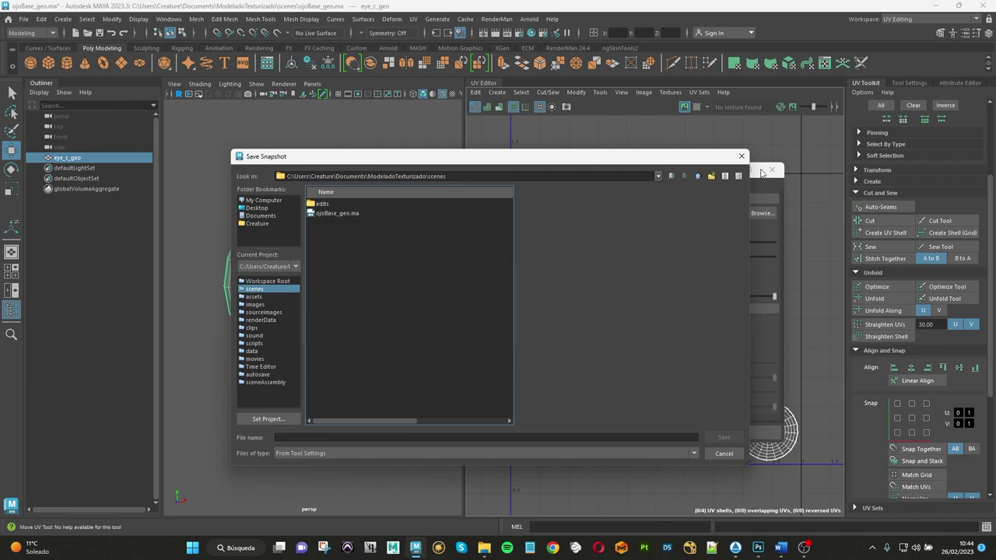
Step: Create a txt folder in scenes and set the snapshot file name to ojoTemplate_UV there
click(710, 176)
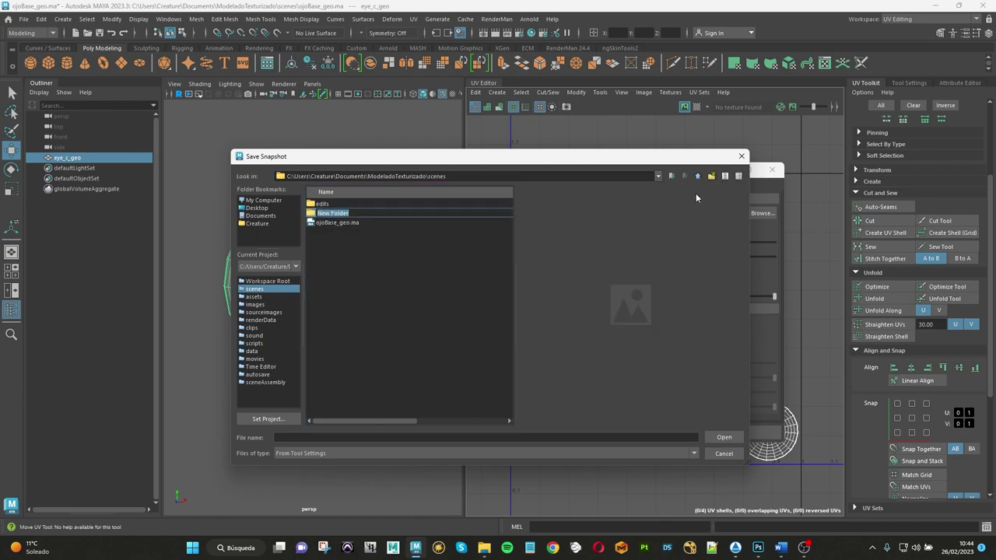
text(txt)
key(Return)
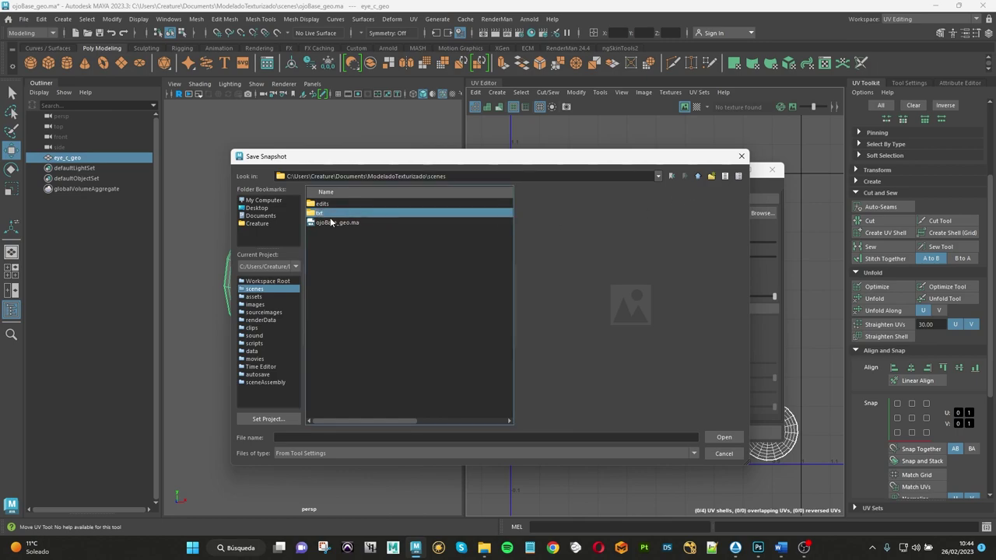
double_click(326, 215)
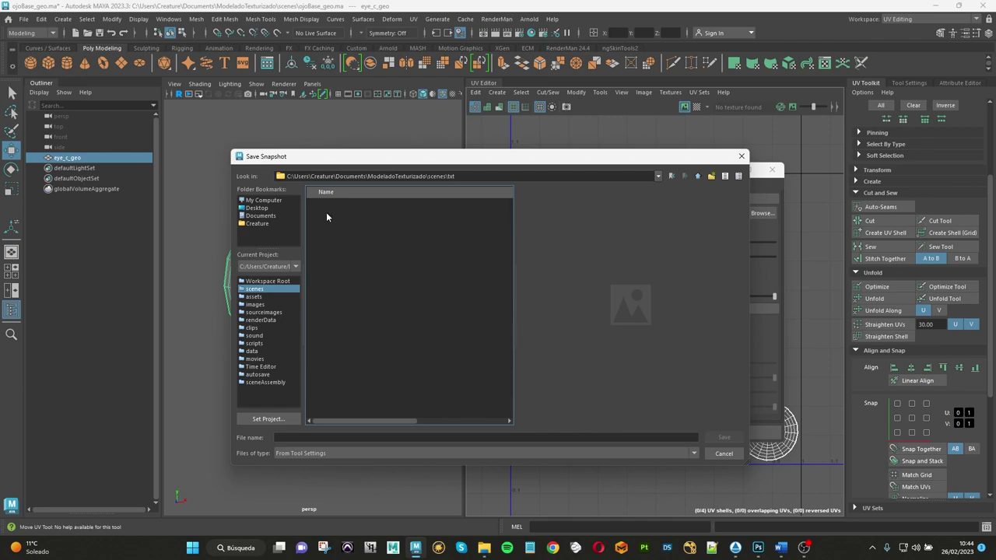
click(306, 441)
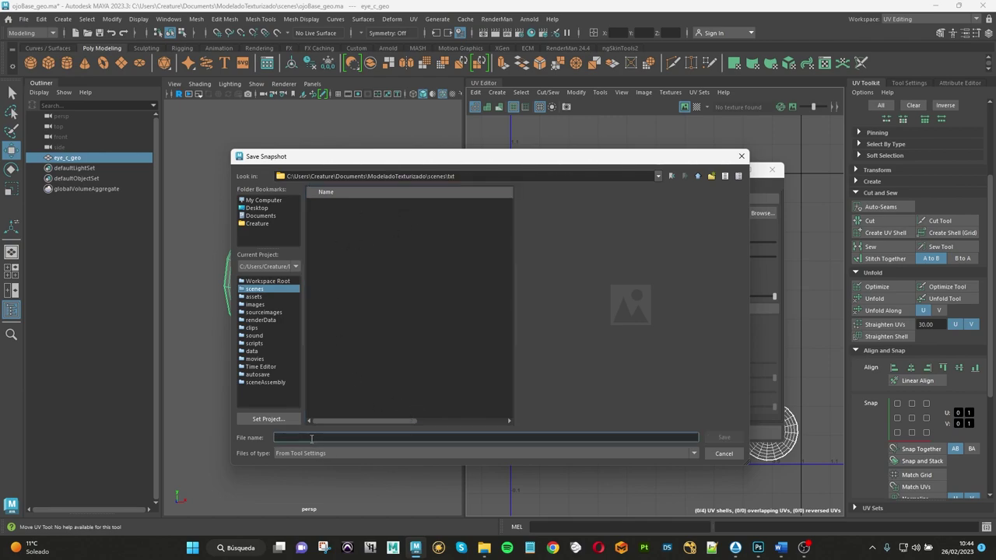
text(ojoTemplate_UV)
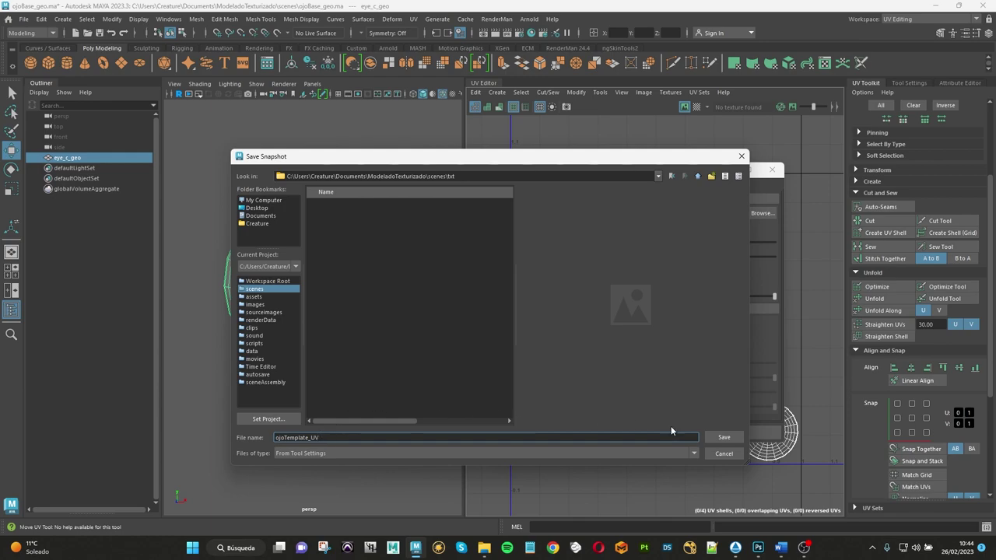
click(720, 437)
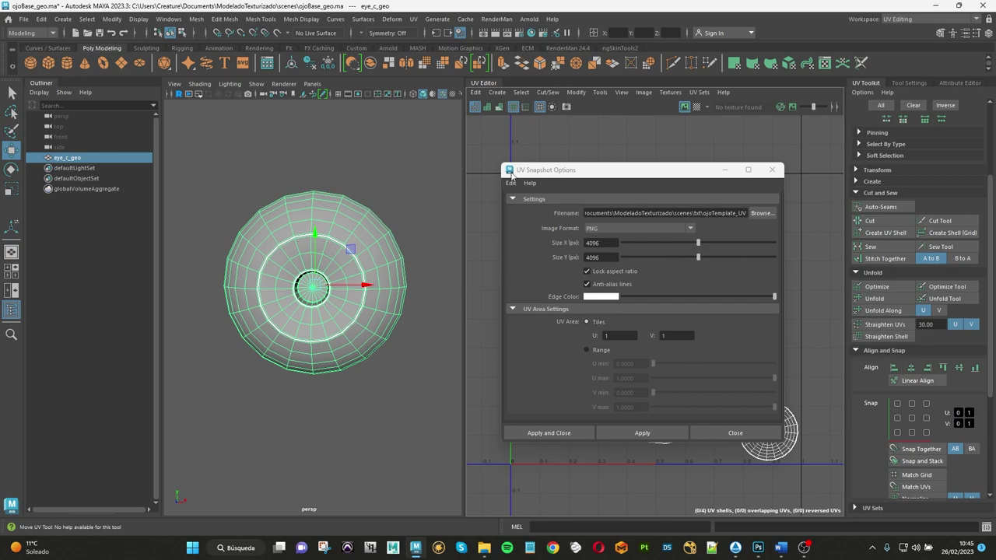
Step: Keep PNG at 4096×4096 with U tile 1, then Apply and Close to save ojoTemplate_UV.png
drag(560, 171, 244, 221)
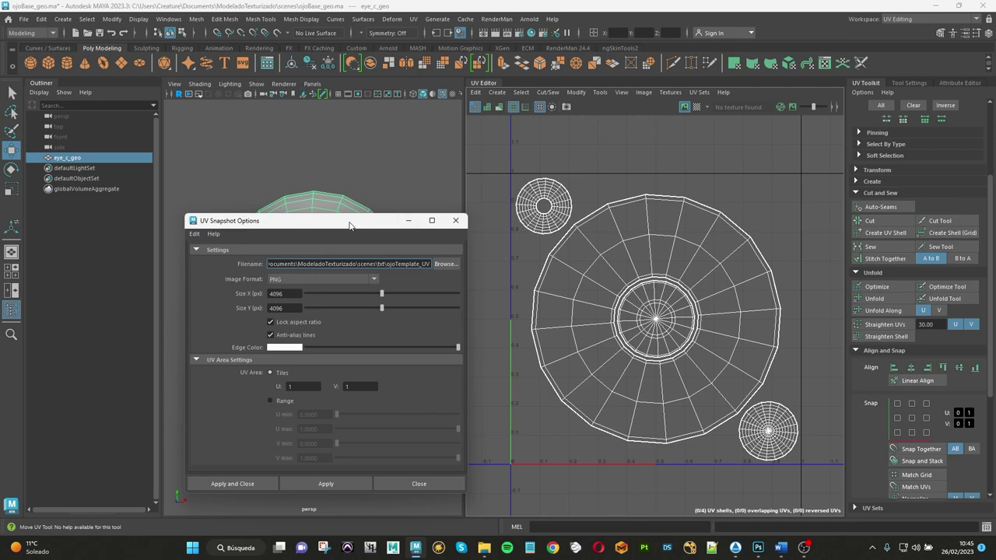
drag(374, 221, 458, 196)
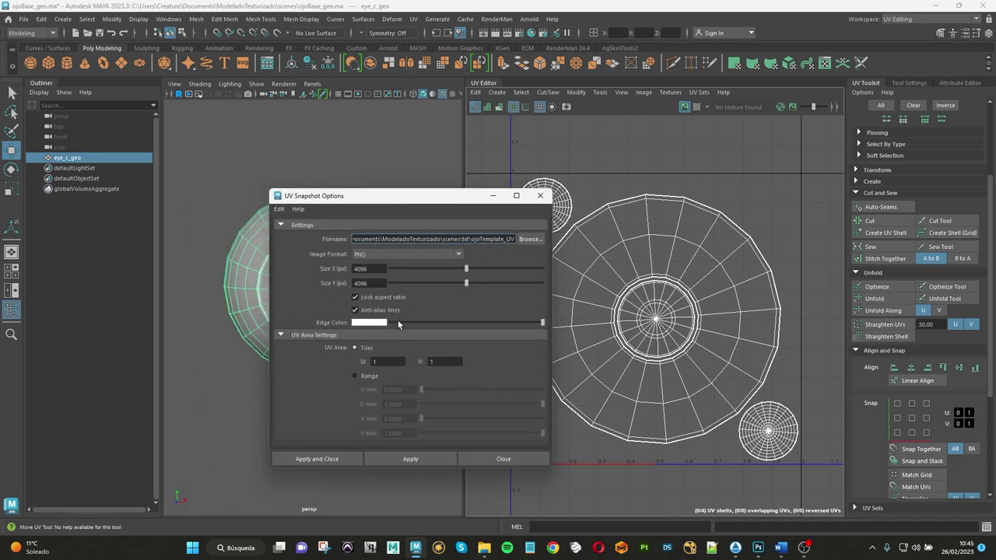
drag(435, 199, 335, 208)
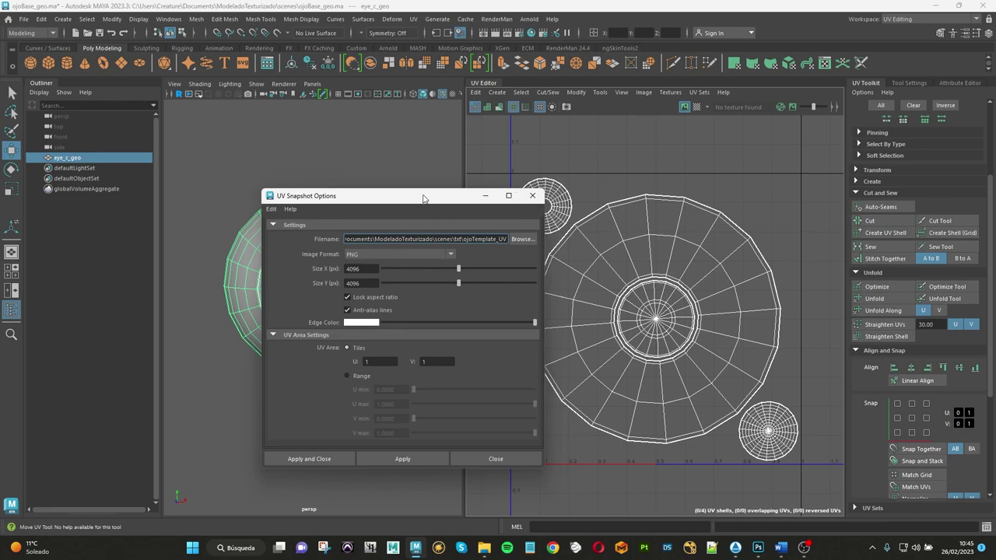
click(282, 279)
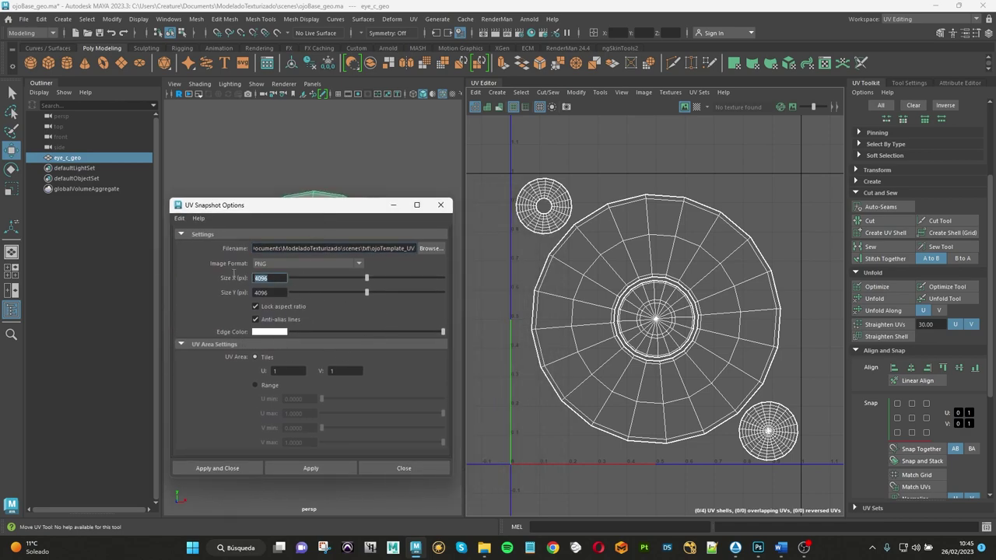
key(Tab)
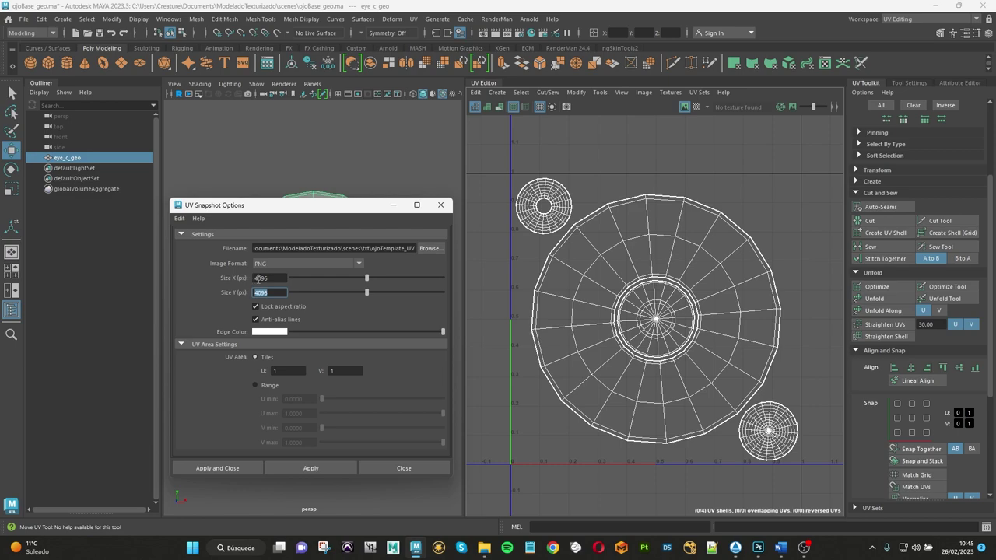
key(shift+Tab)
drag(285, 212, 285, 187)
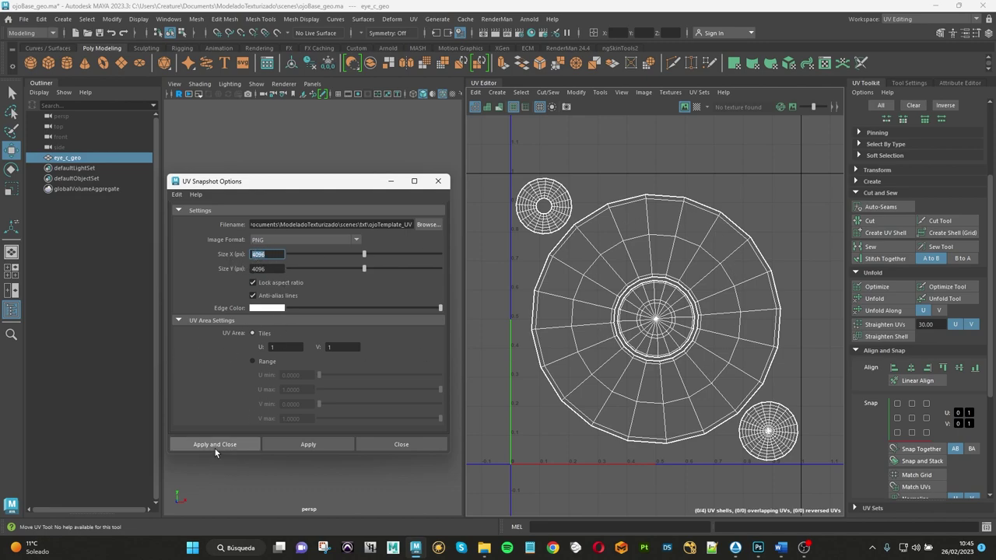
click(283, 347)
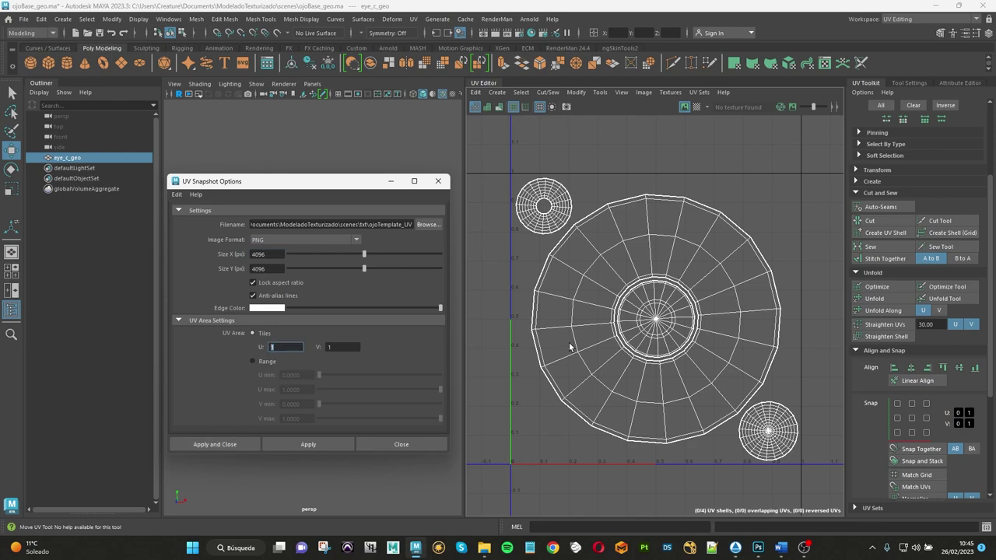
scroll(606, 248, down, 2)
scroll(593, 270, down, 3)
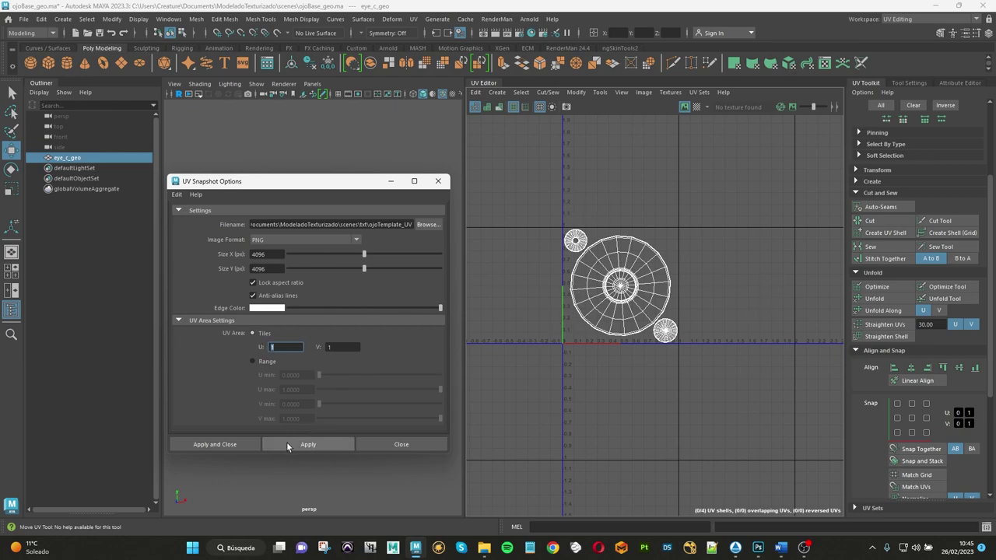
click(222, 441)
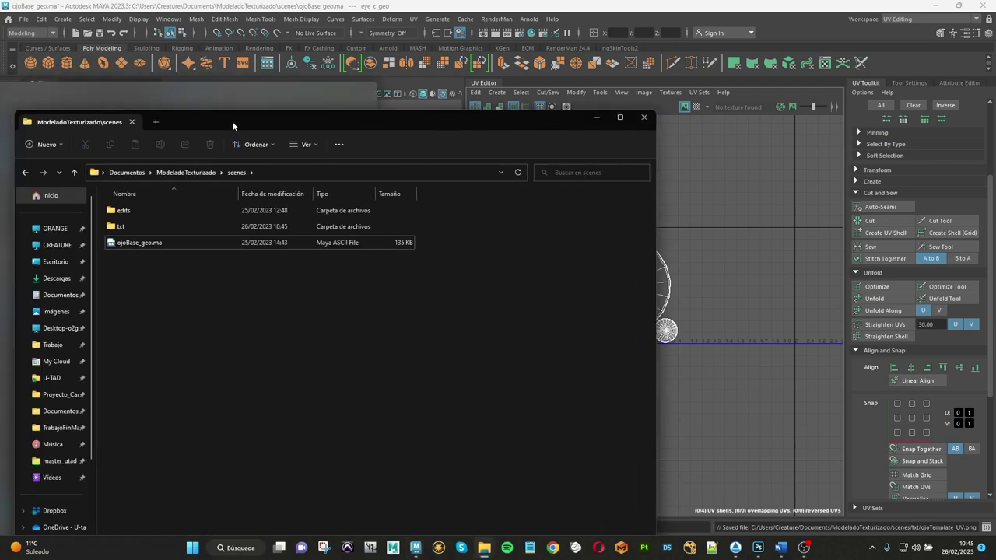
Step: Find ojoTemplate_UV.png in the txt folder, then minimize File Explorer to return to Maya
mouse_move(232, 121)
mouse_down()
mouse_move(377, 110)
mouse_move(355, 104)
mouse_up()
double_click(241, 206)
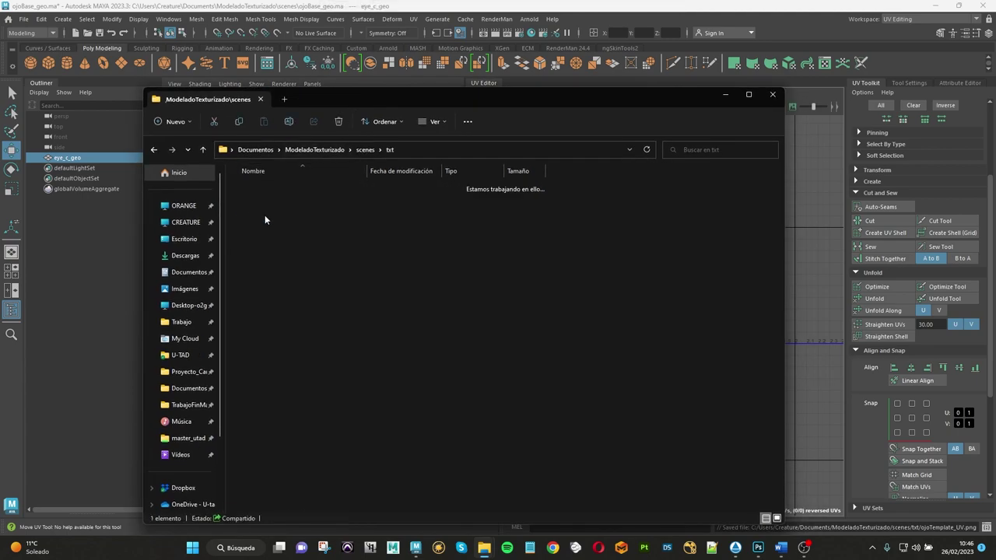
click(254, 217)
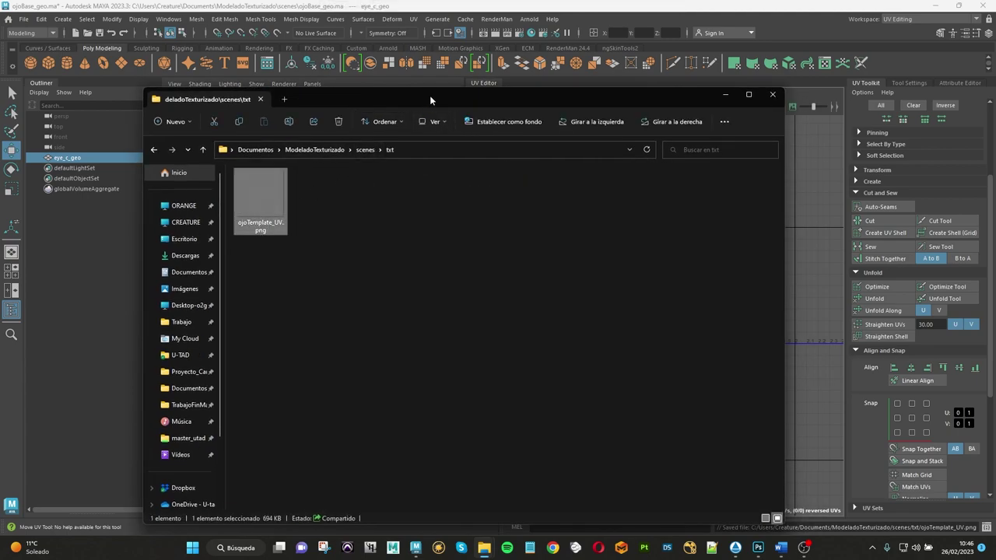
drag(432, 98, 433, 235)
click(773, 230)
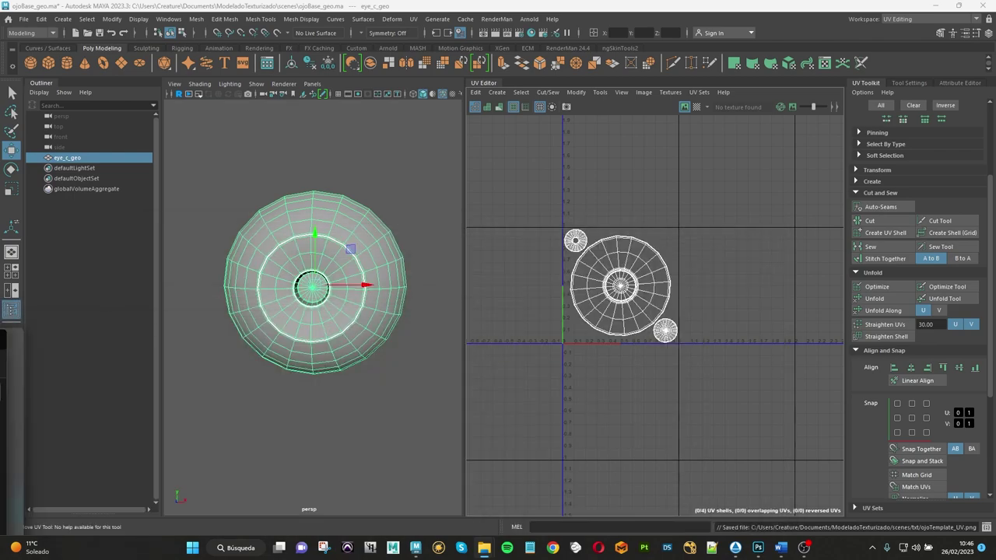
Step: Open ojoTemplate_UV.png in Photoshop with No modificar (no colour management)
click(761, 547)
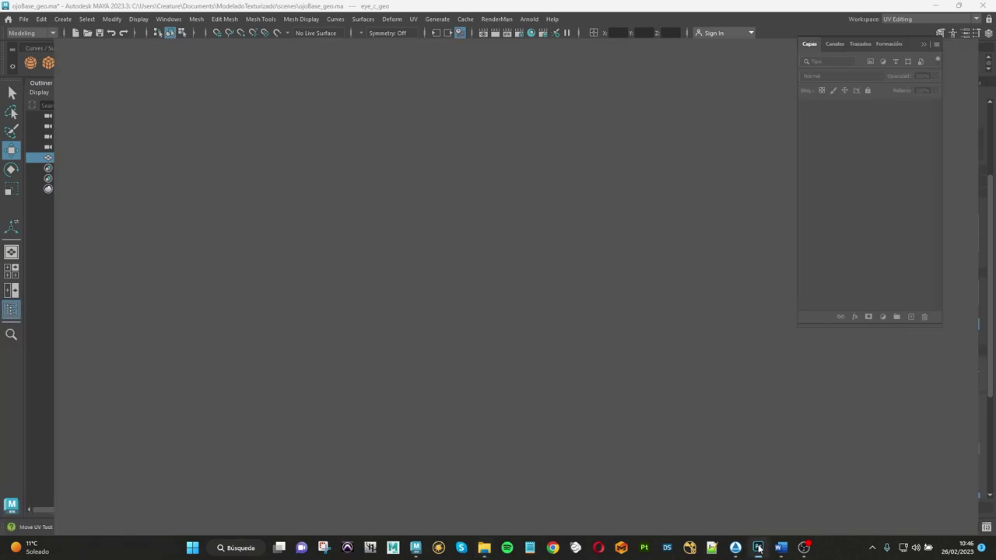
drag(761, 547, 465, 250)
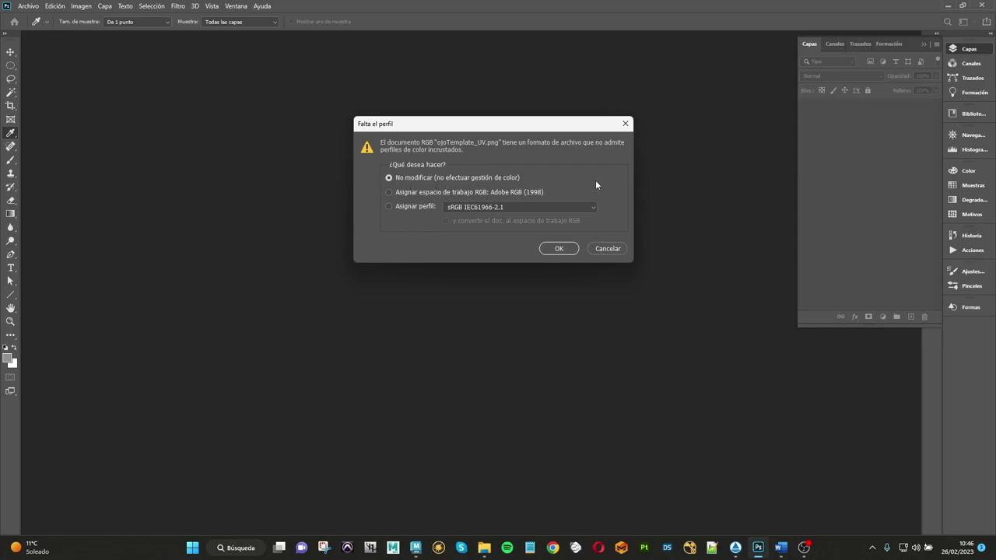
click(559, 249)
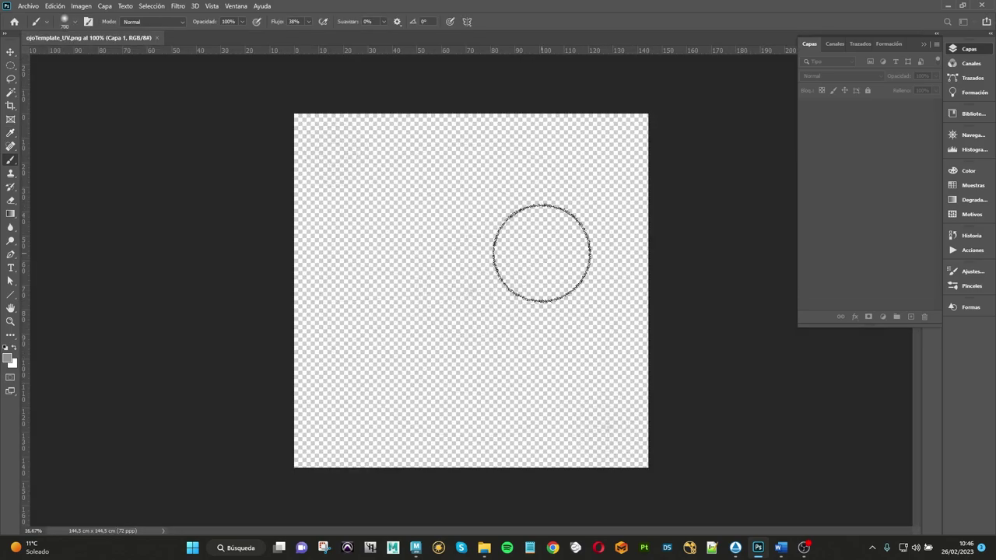
Step: Add a new empty layer, Capa 2, beneath the template layer Capa 1
click(877, 252)
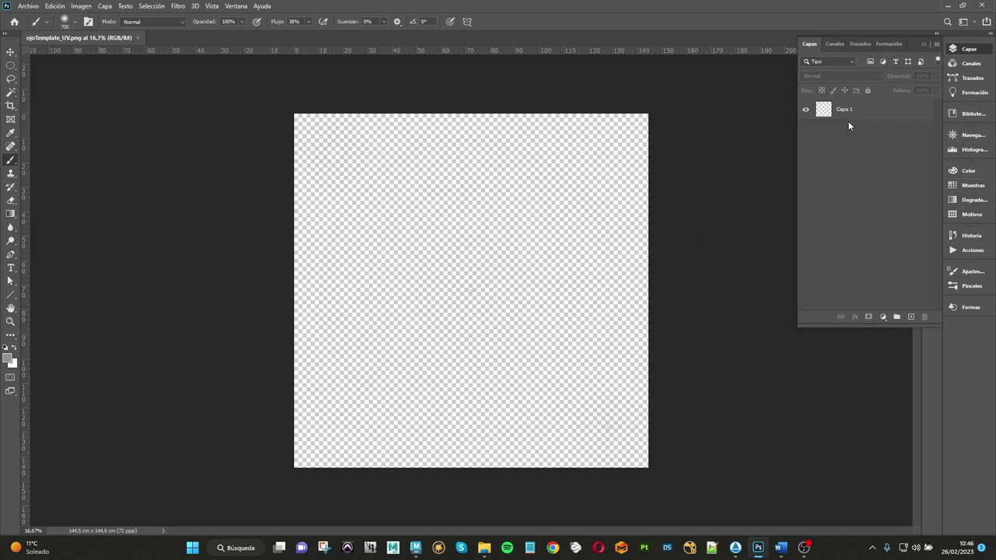
click(912, 318)
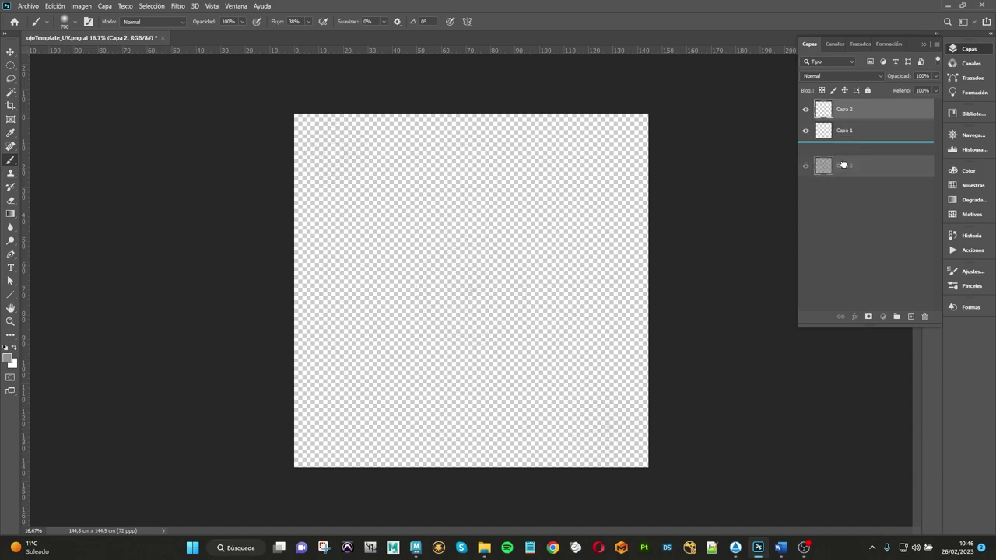
drag(844, 109, 825, 159)
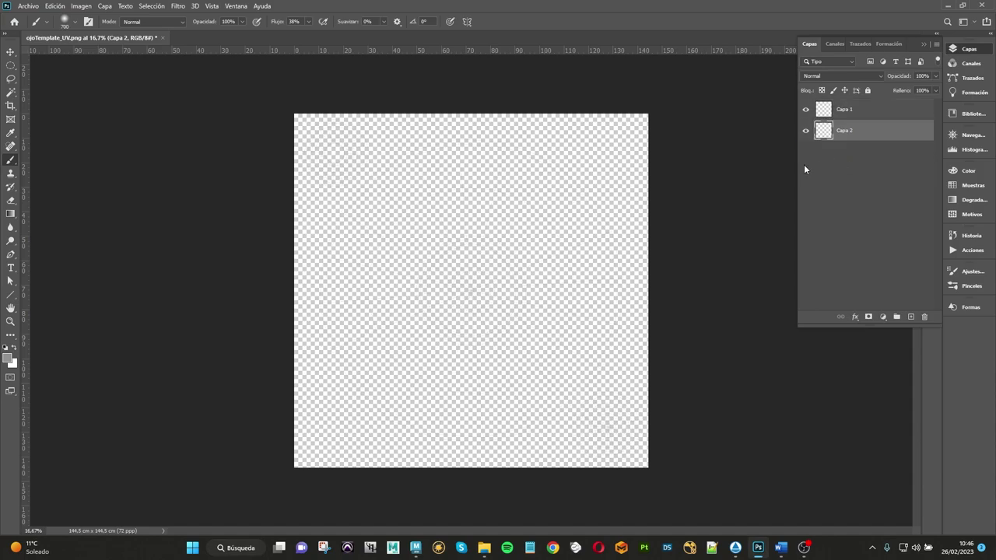
click(8, 357)
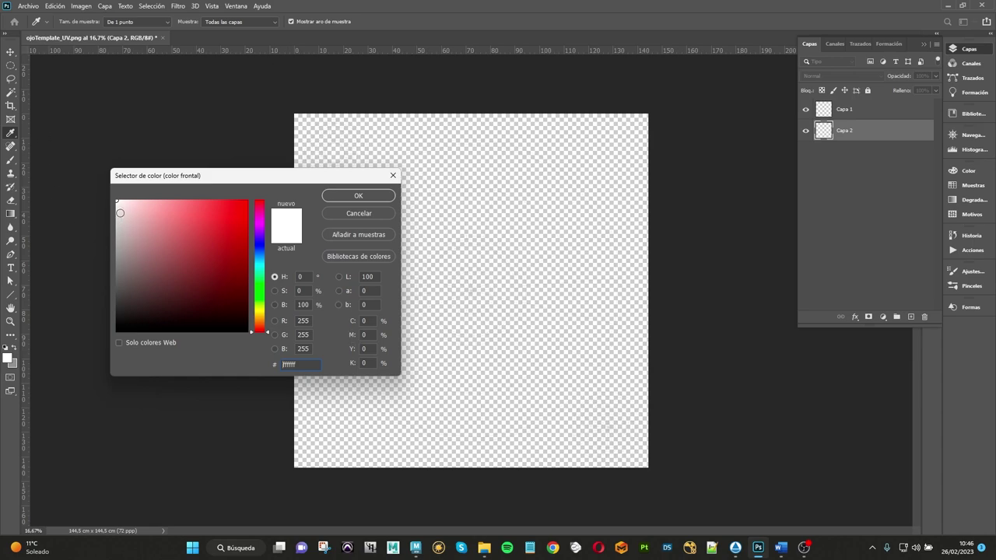
Step: Choose a pale warm off-white beige as the foreground colour
drag(120, 213, 111, 220)
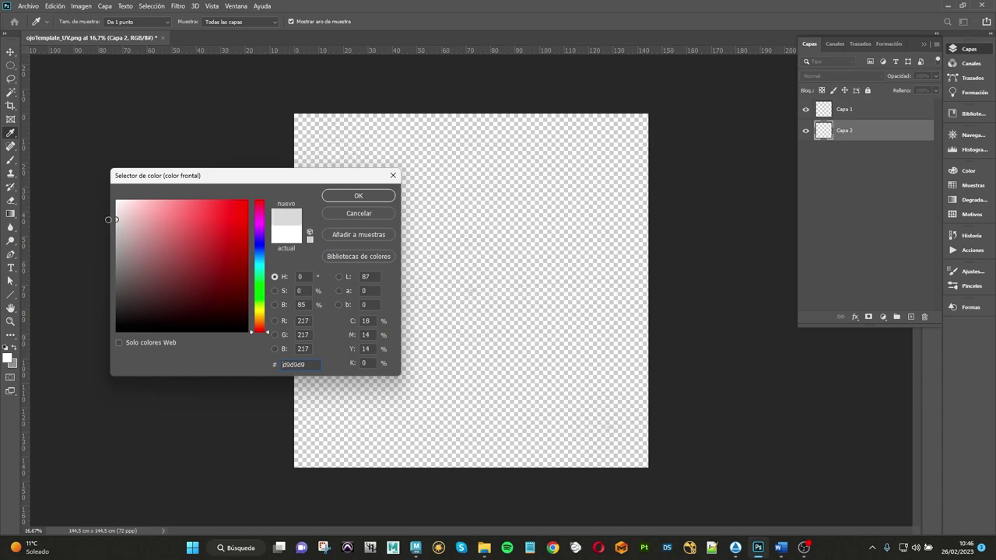
click(259, 313)
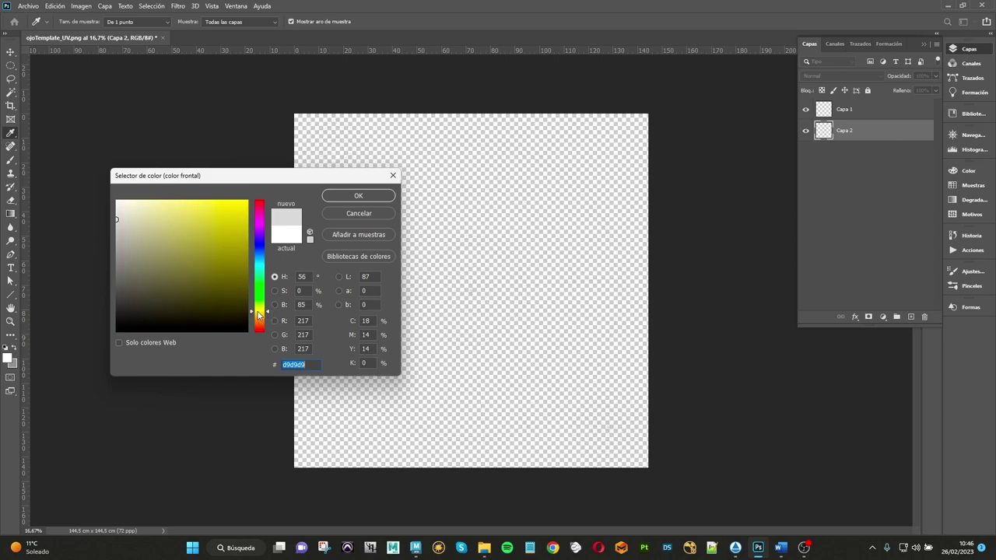
drag(259, 315, 259, 317)
click(121, 229)
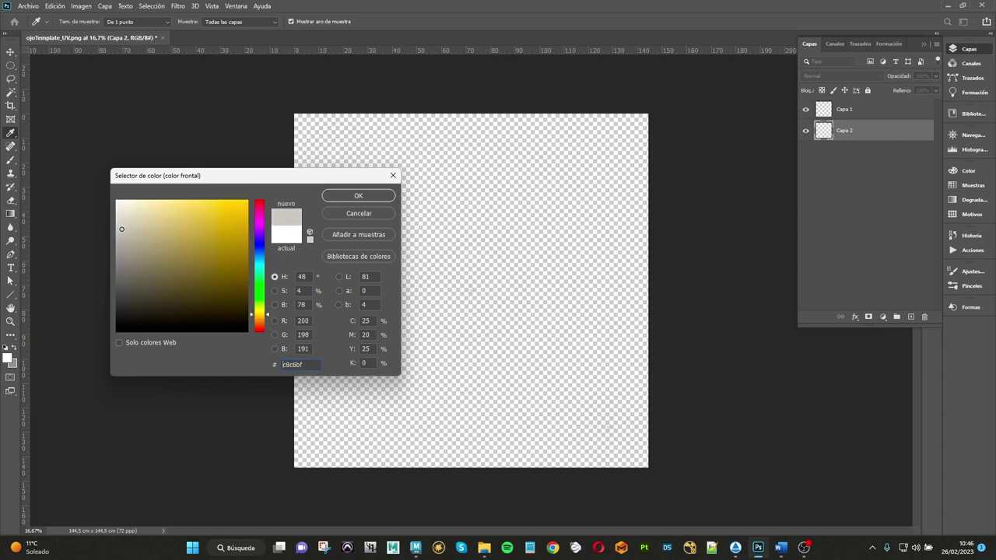
drag(121, 229, 122, 214)
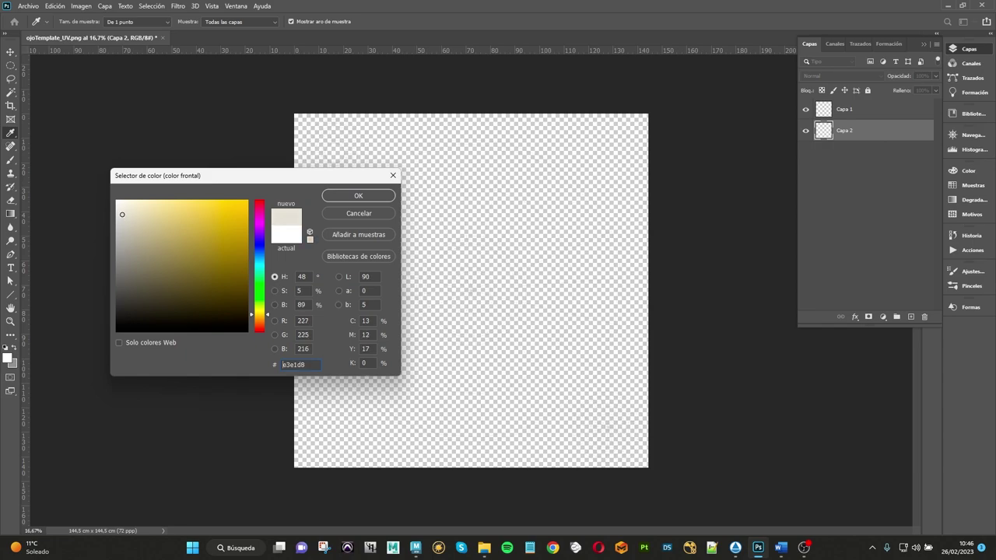
drag(118, 215, 121, 217)
click(349, 196)
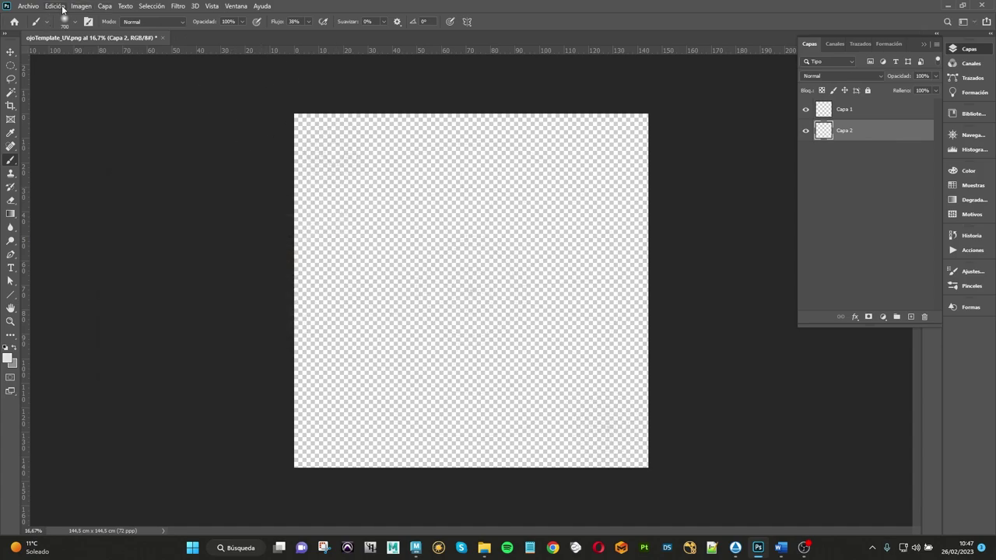
Step: Fill Capa 2 with the off-white foreground colour and add an empty Capa 3 above it
click(54, 5)
click(81, 167)
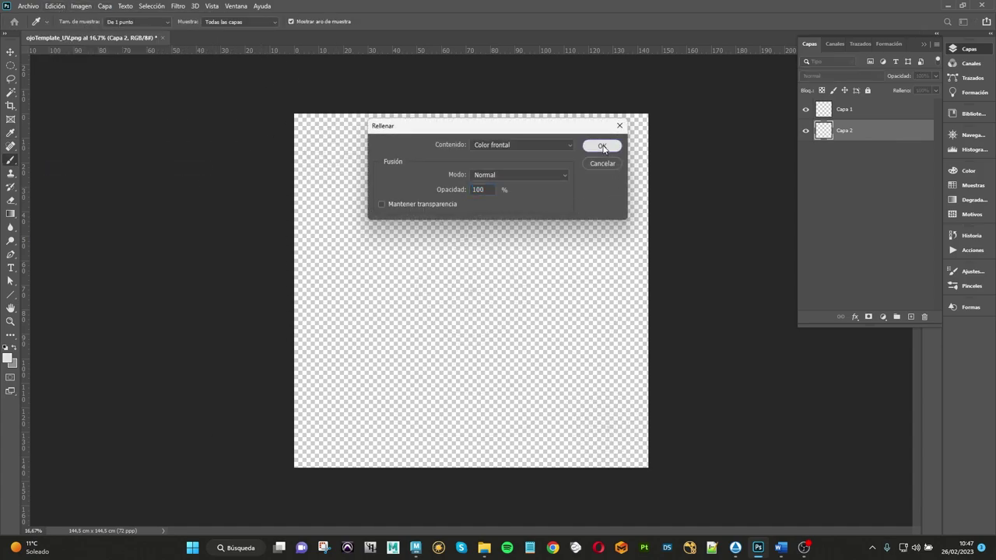
click(599, 145)
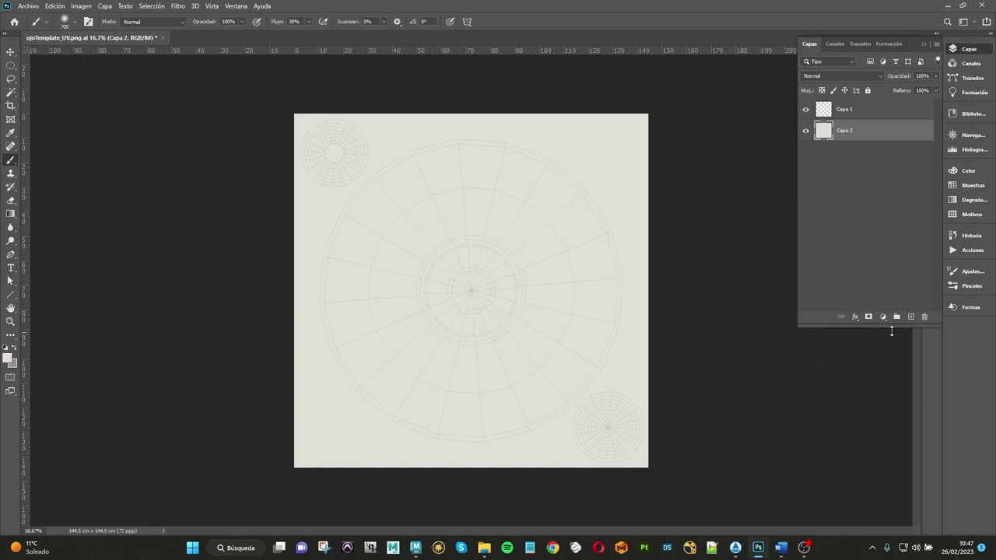
click(910, 317)
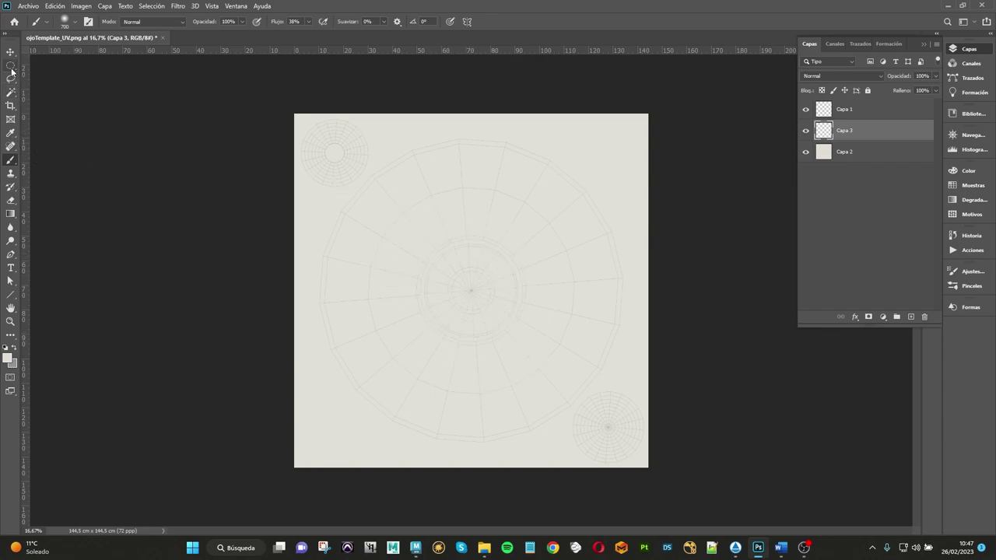
Step: Place centre guides and draw a small circular pupil selection at their intersection
drag(25, 118, 473, 217)
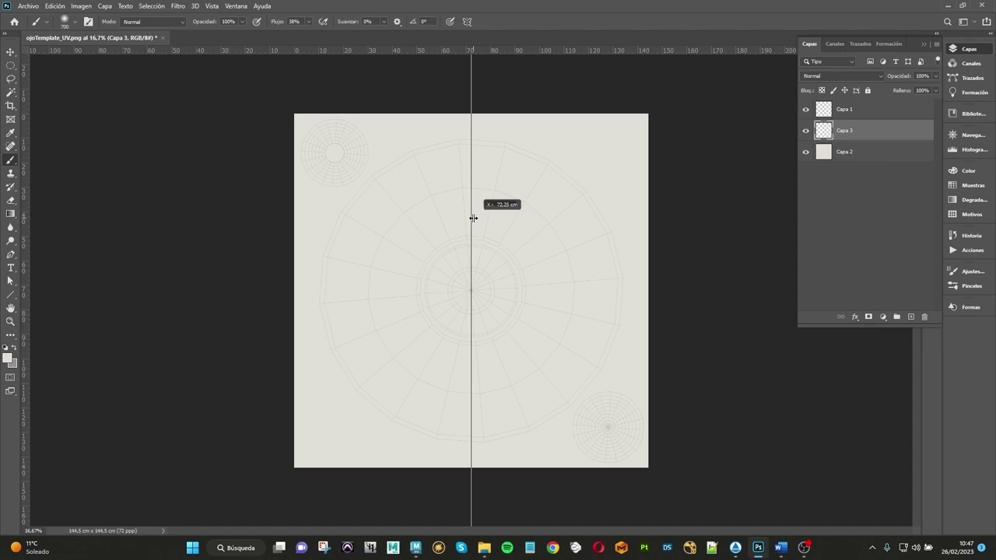
drag(539, 52, 542, 290)
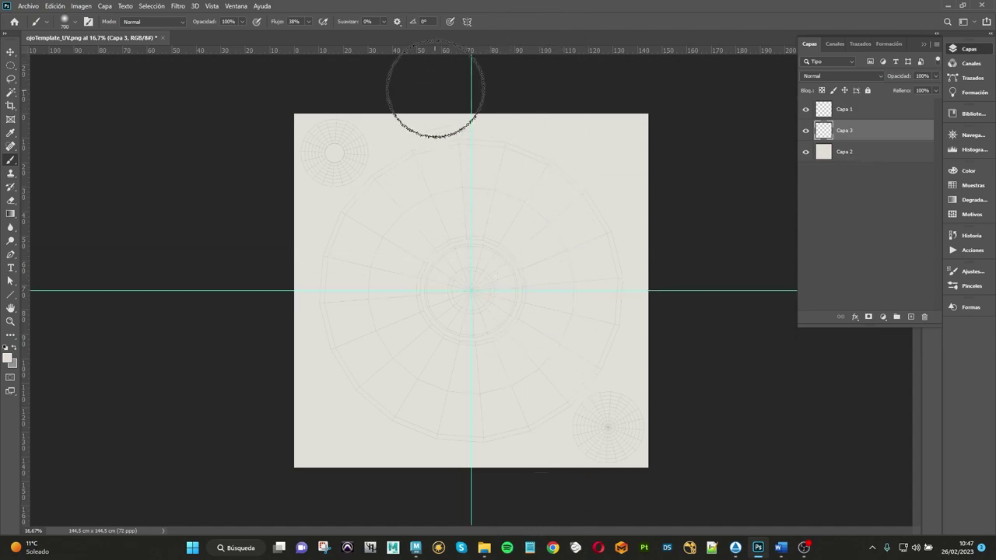
click(11, 65)
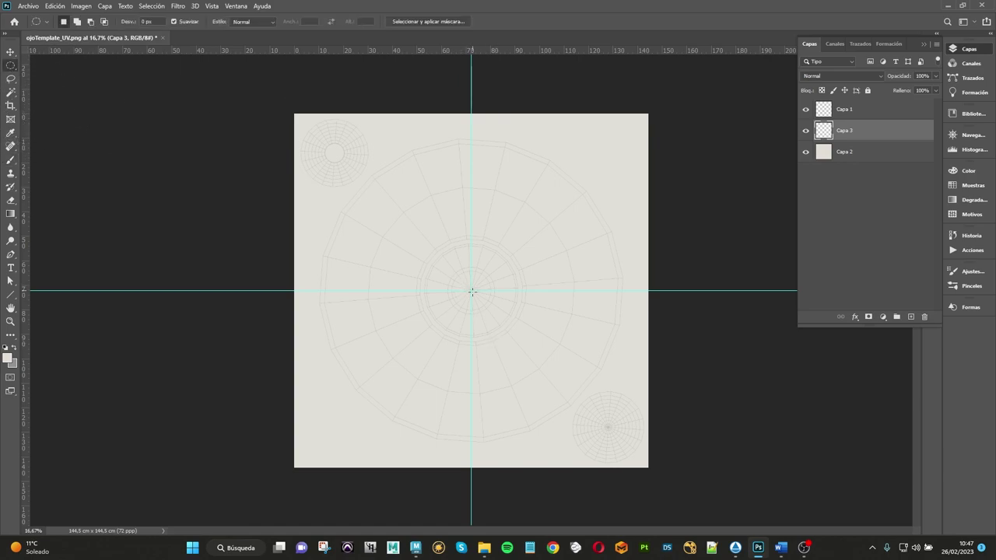
mouse_move(471, 290)
alt+shift+mouse_down()
mouse_move(551, 227)
mouse_move(543, 226)
alt+shift+mouse_up()
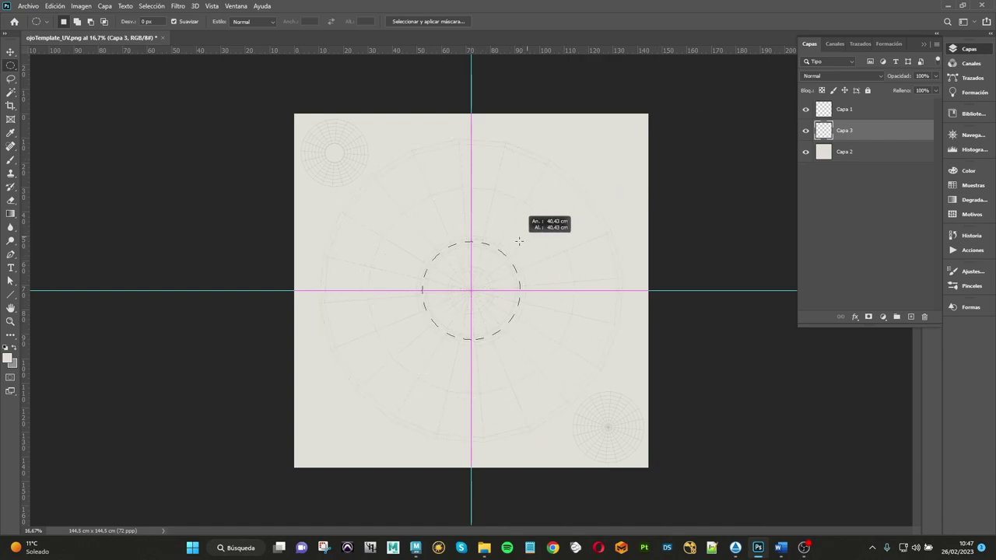
alt+shift+drag(543, 227, 517, 241)
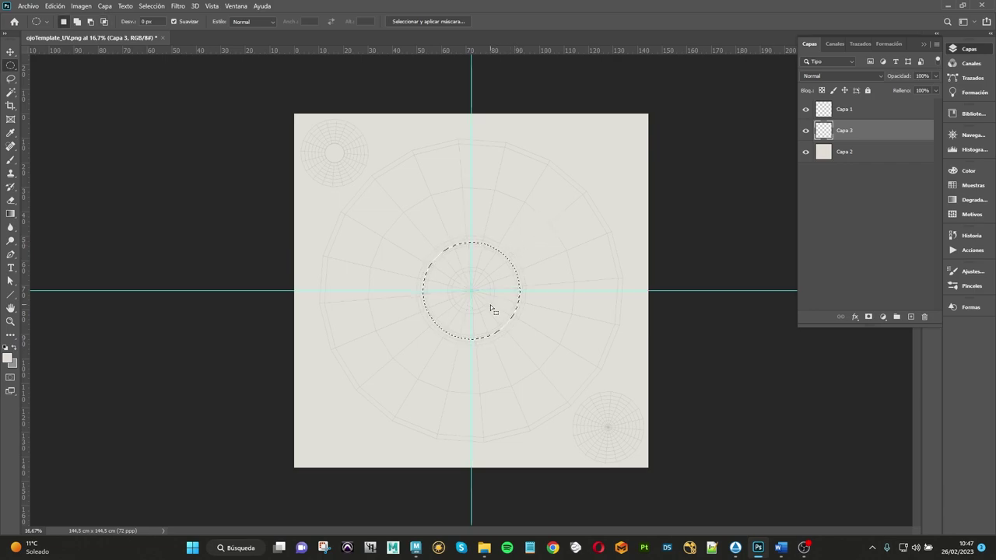
alt+scroll(490, 304, up, 1)
alt+scroll(494, 283, up, 1)
alt+scroll(494, 283, up, 1)
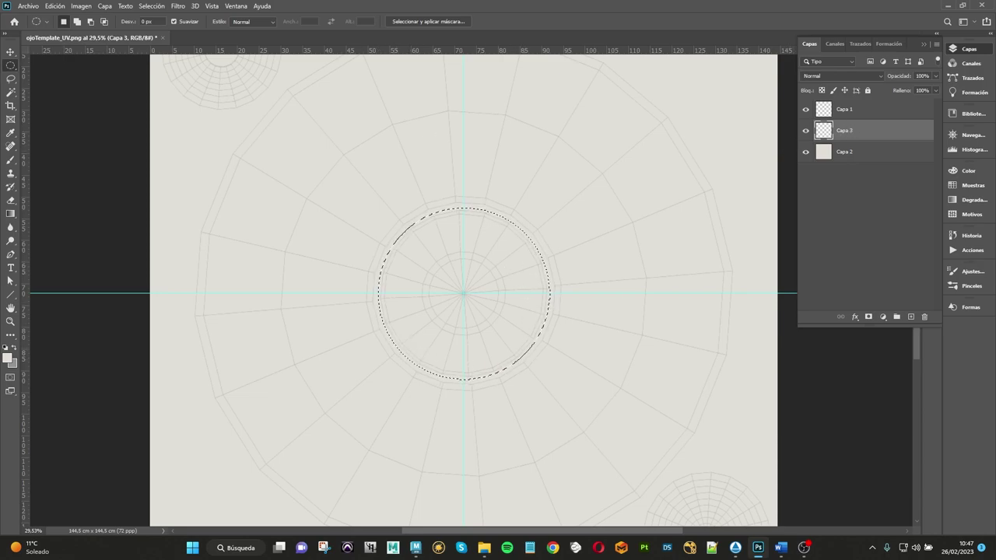
Step: Fill the pupil selection on Capa 3 with black and deselect it
click(13, 350)
click(55, 5)
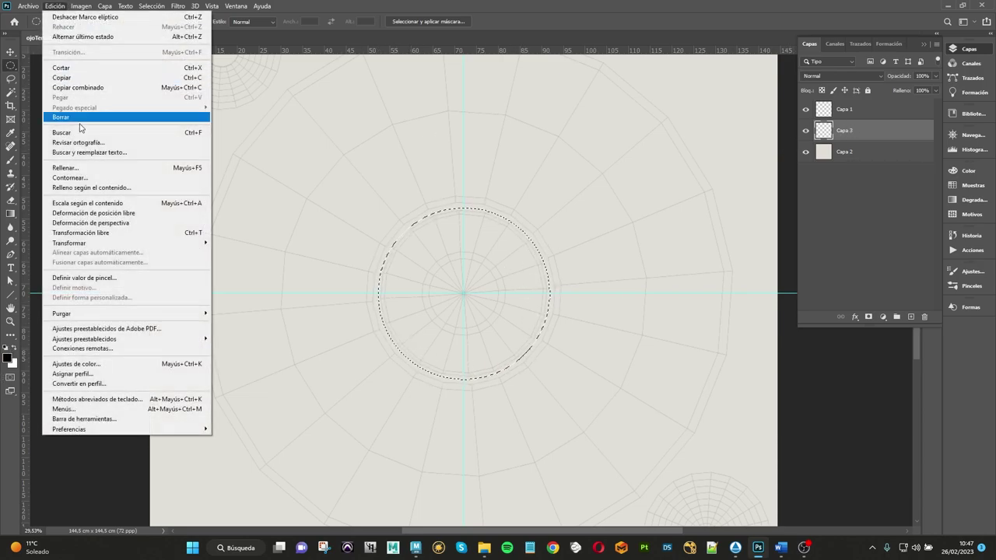
click(87, 168)
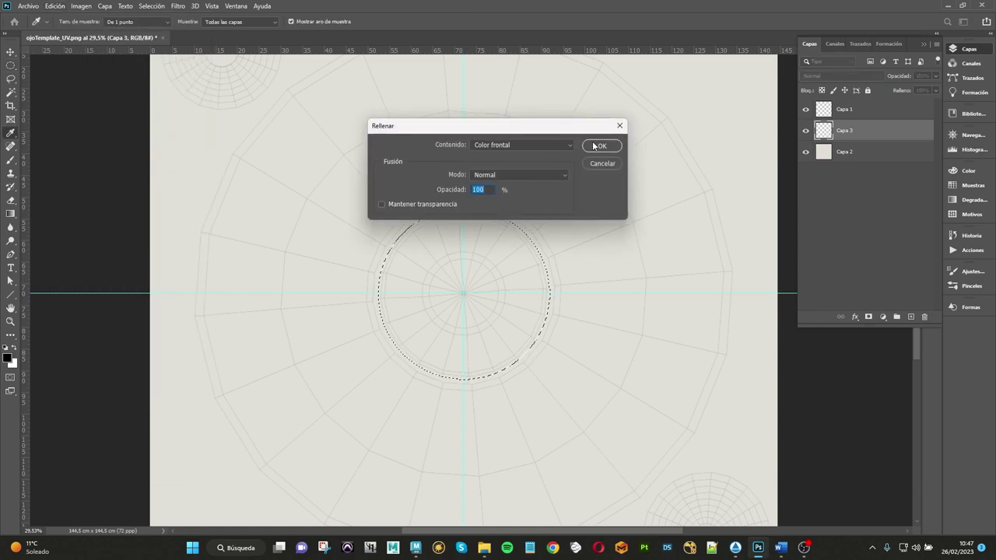
click(596, 145)
key(ctrl+d)
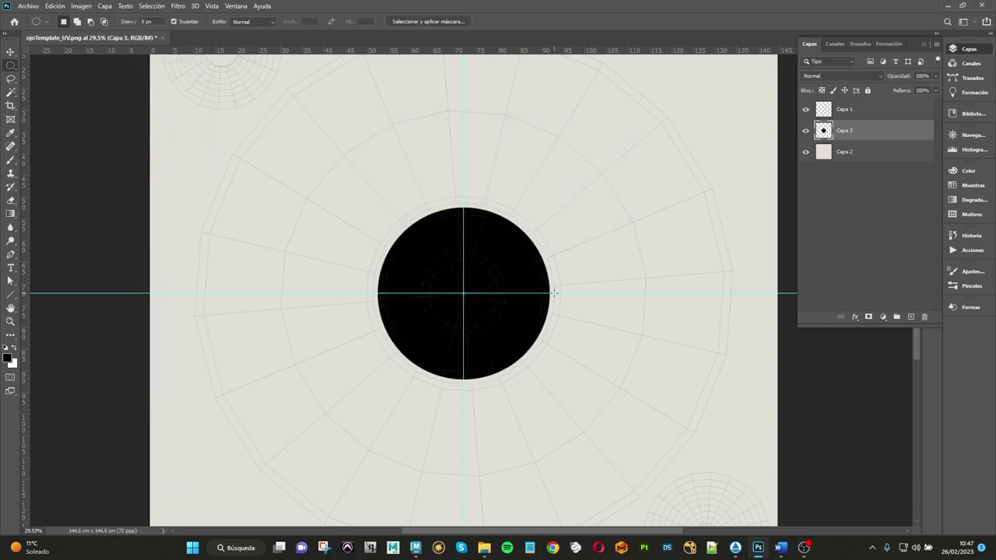
key(ctrl+minus)
key(ctrl+minus)
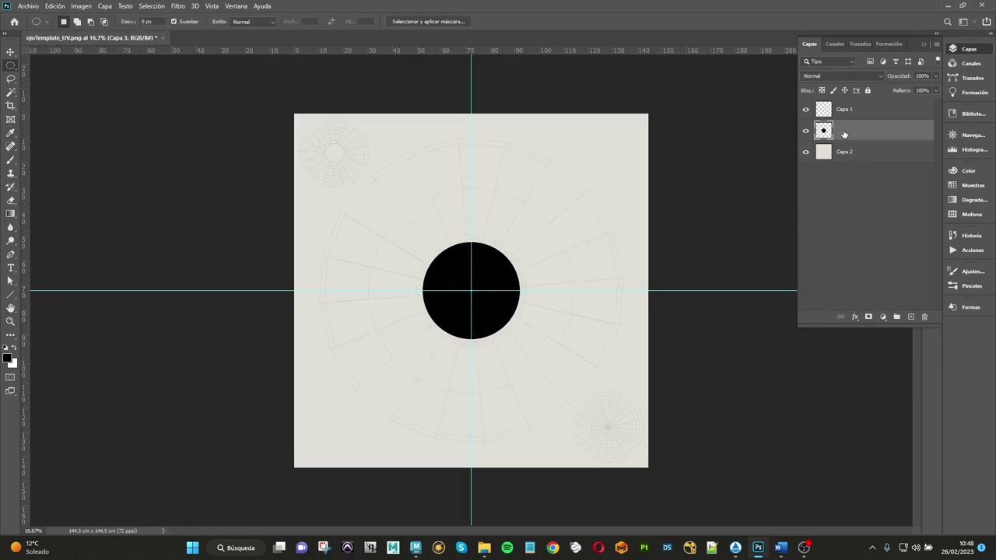
Step: Rename the black circle's layer to pupila and add a new empty layer above it
double_click(844, 131)
text(pupila)
key(Return)
click(910, 316)
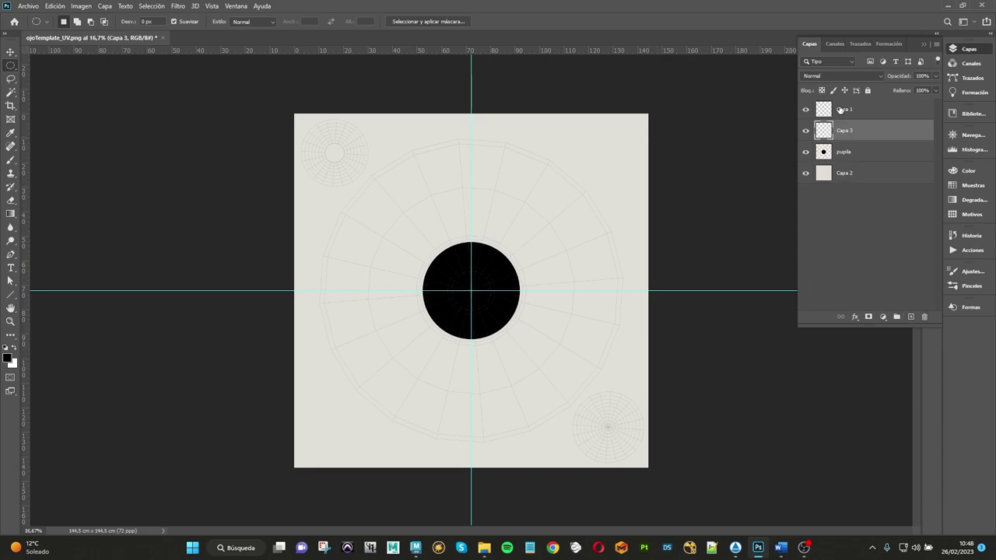
Step: Rename the template layer Capa 1 to UV and make the new Capa 3 active
double_click(843, 109)
text(UV)
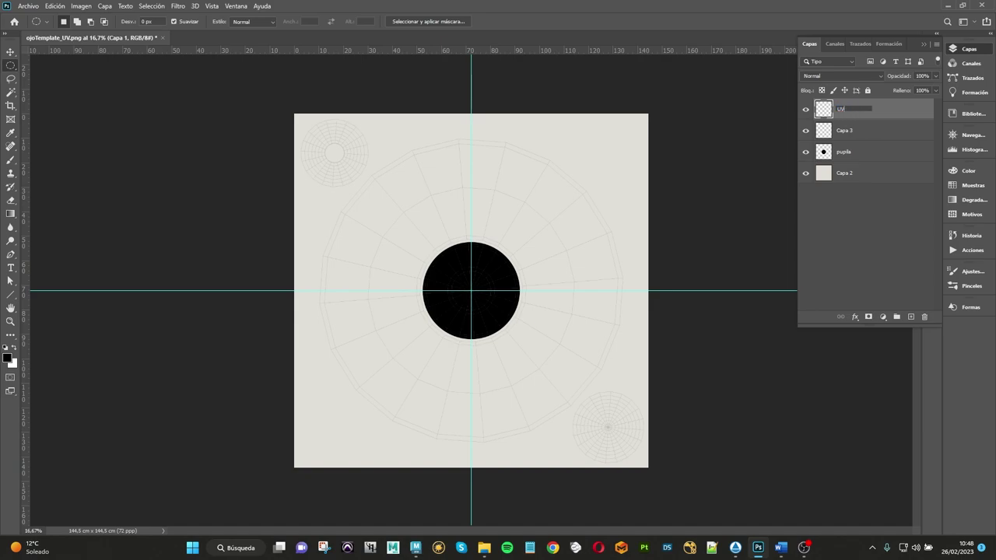
key(Return)
click(806, 110)
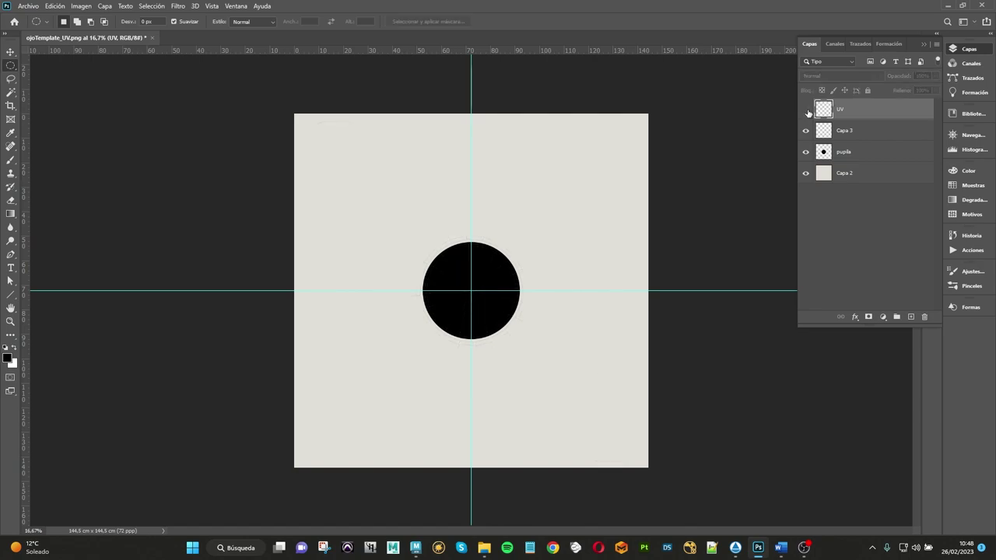
click(838, 136)
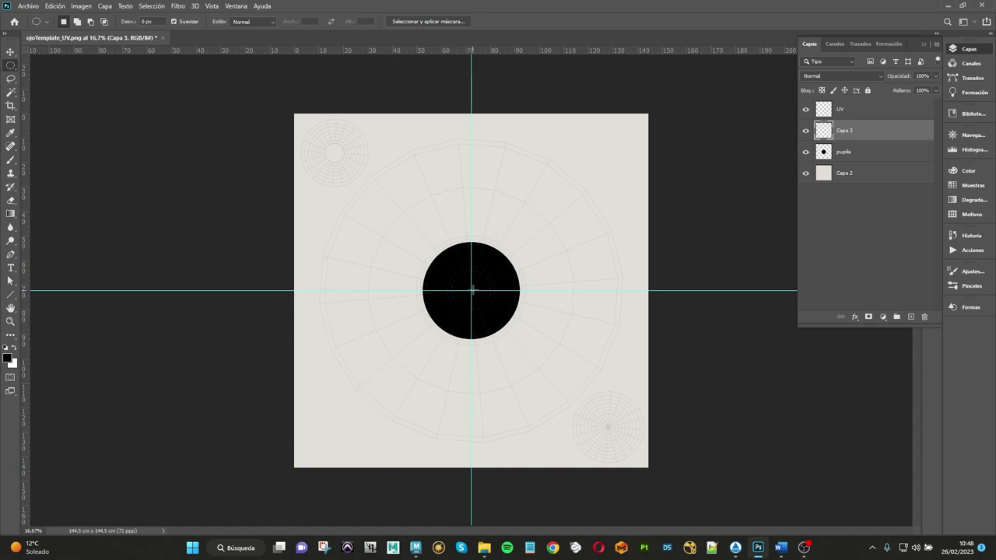
Step: Select a large iris circle around the pupil and choose bright blue 34a5ed as foreground
alt+shift+drag(471, 290, 648, 136)
click(8, 358)
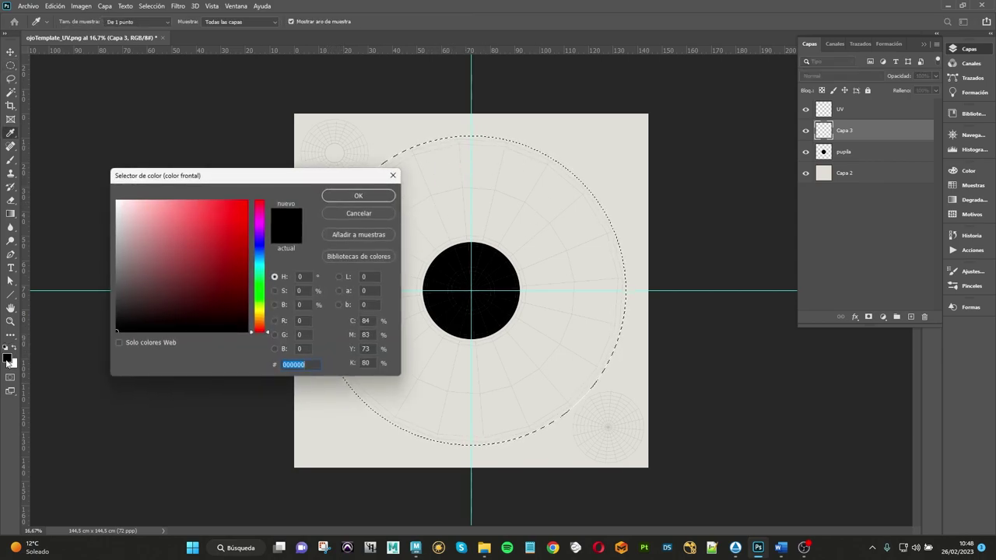
click(261, 257)
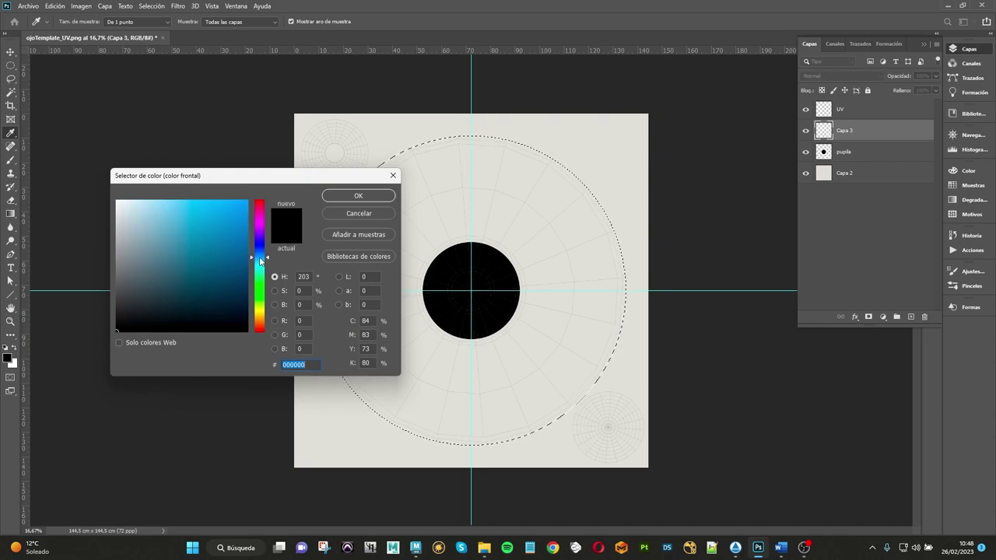
drag(204, 229, 191, 236)
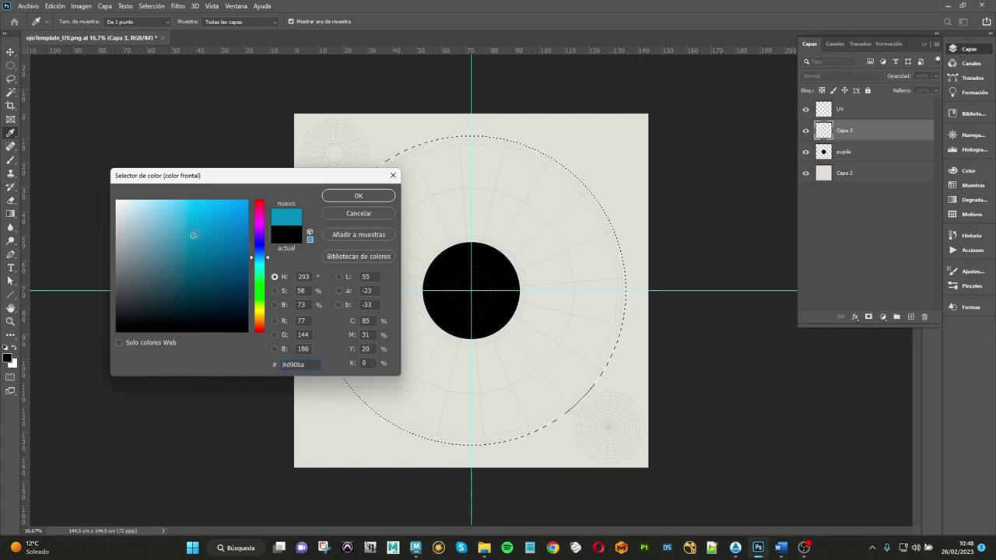
drag(227, 232, 202, 226)
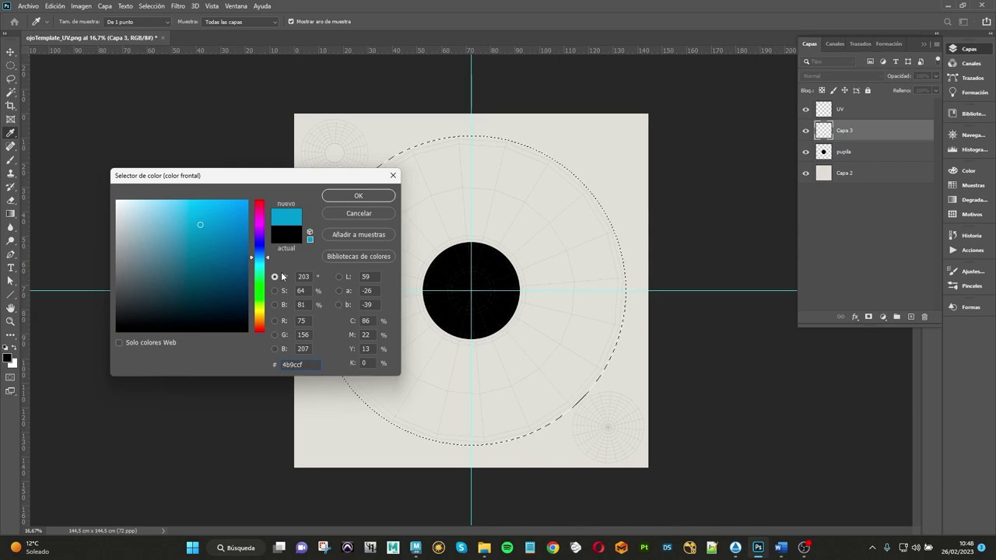
click(201, 224)
drag(202, 223, 223, 209)
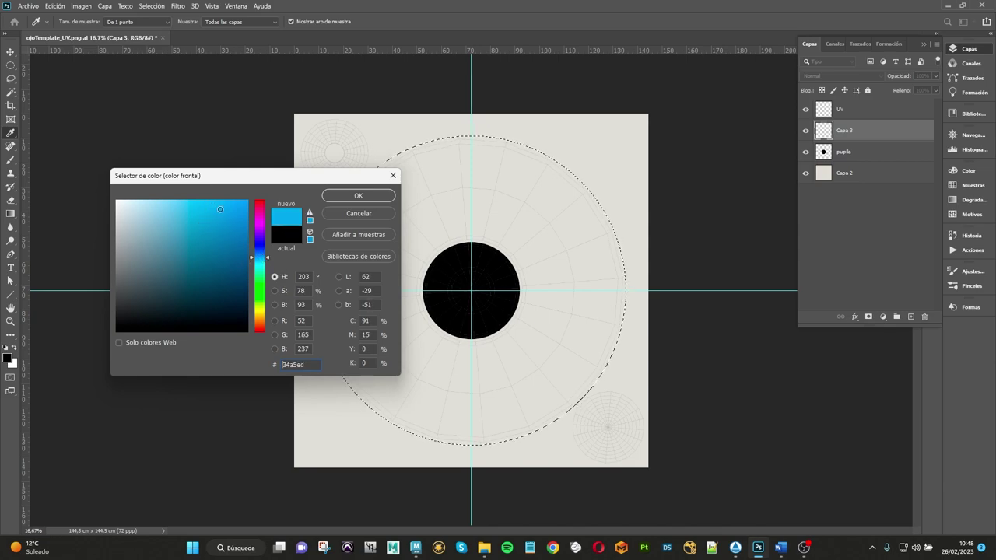
Step: Fill the iris circle on Capa 3 with the bright blue and deselect
click(357, 195)
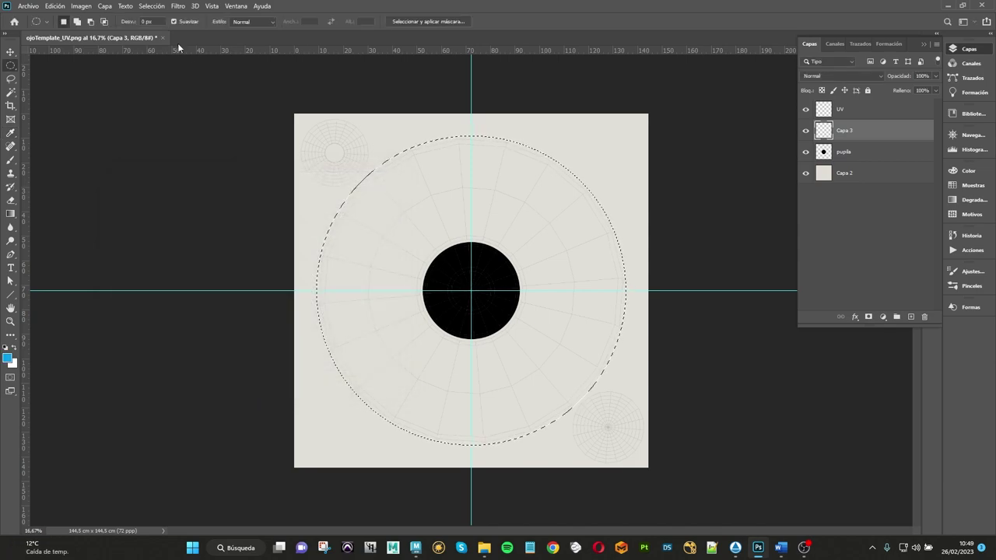
click(54, 5)
click(73, 168)
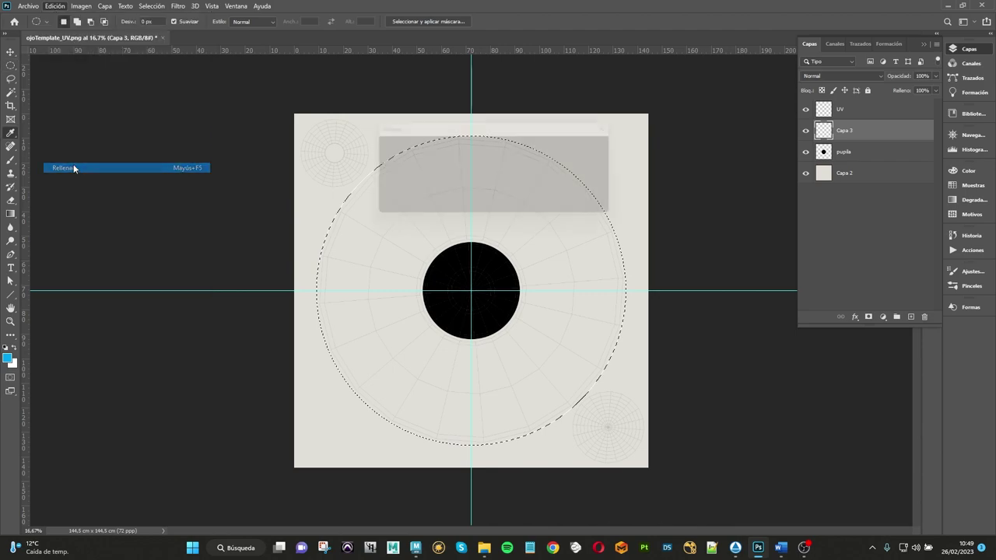
click(604, 161)
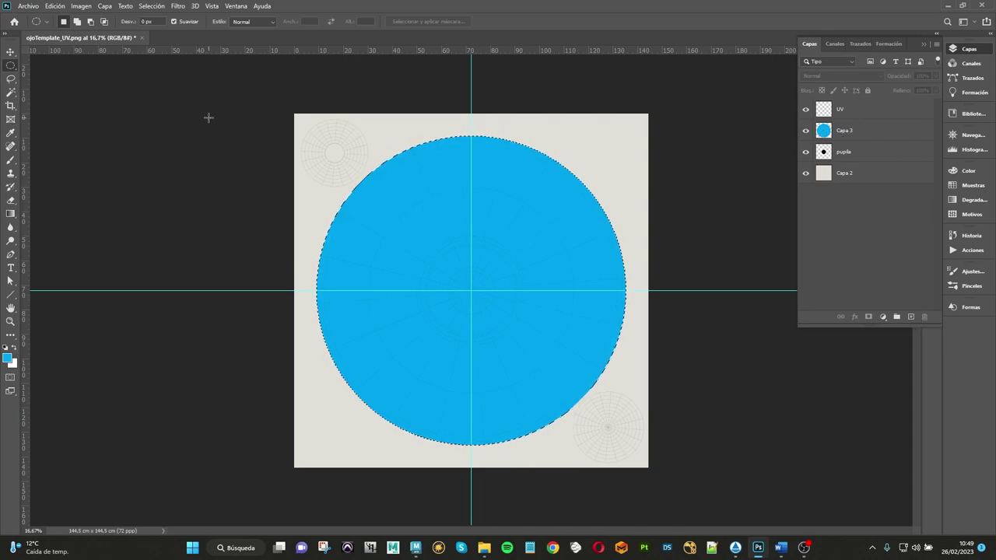
click(360, 249)
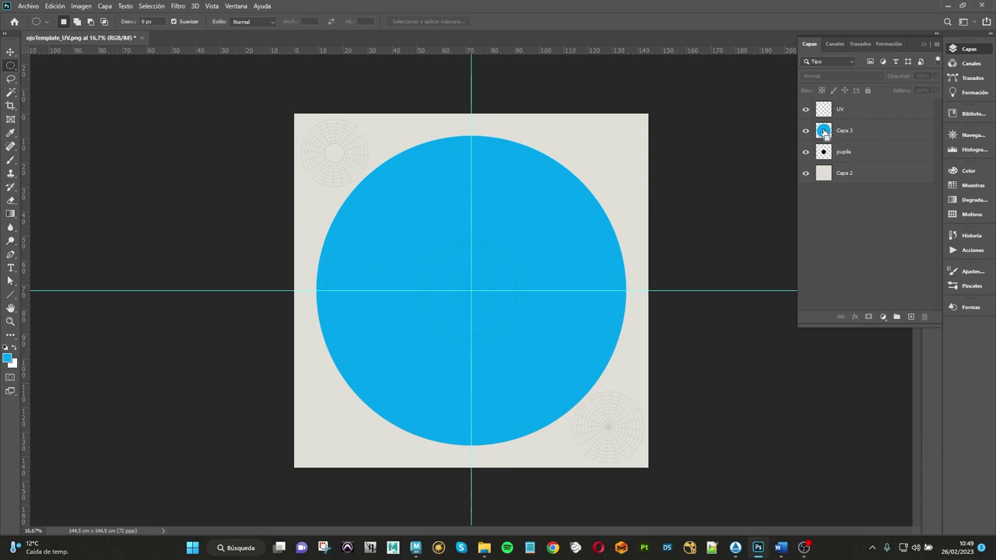
ctrl+click(824, 132)
key(ctrl+d)
Step: Add a new layer above the blue iris and reset colours to default black and white
click(911, 317)
drag(848, 109, 847, 134)
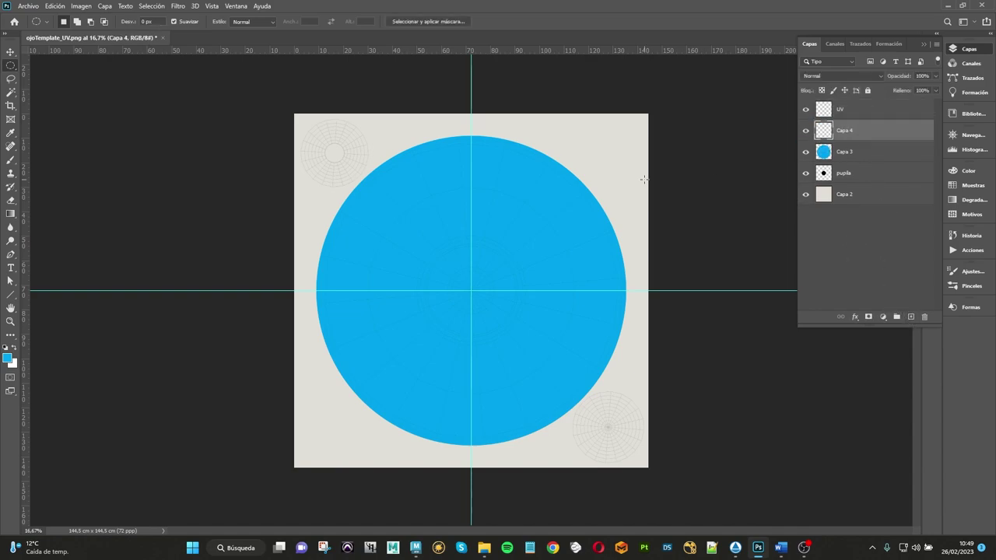
click(5, 347)
Step: Apply Filtro > Interpretar > Fibras with Varianza 20 and Intensidad 20 to Capa 4
click(179, 6)
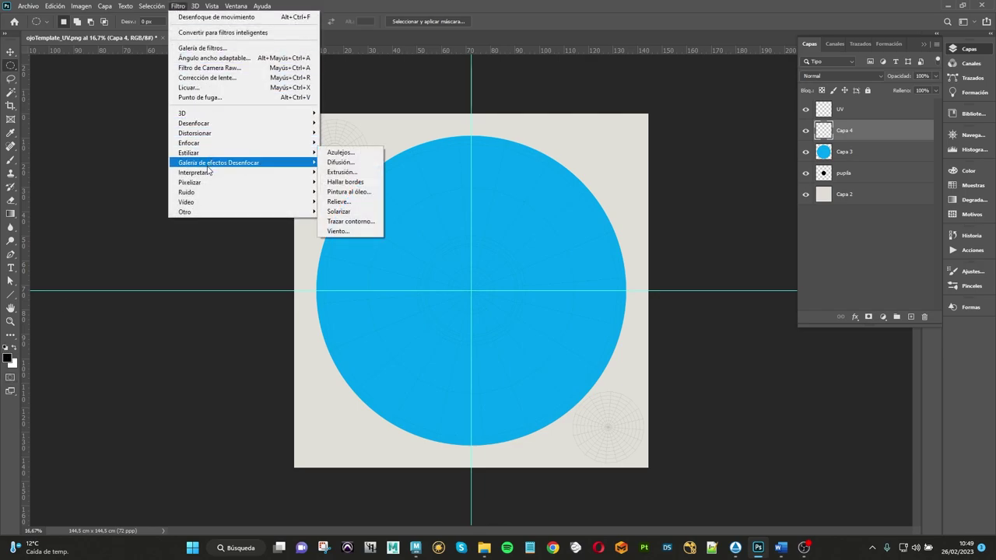
mouse_move(193, 172)
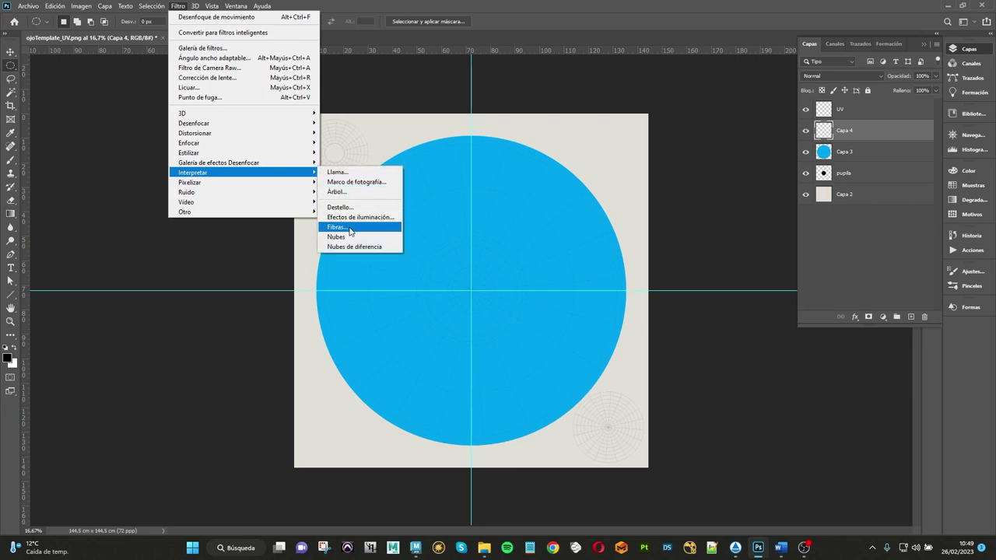
click(350, 227)
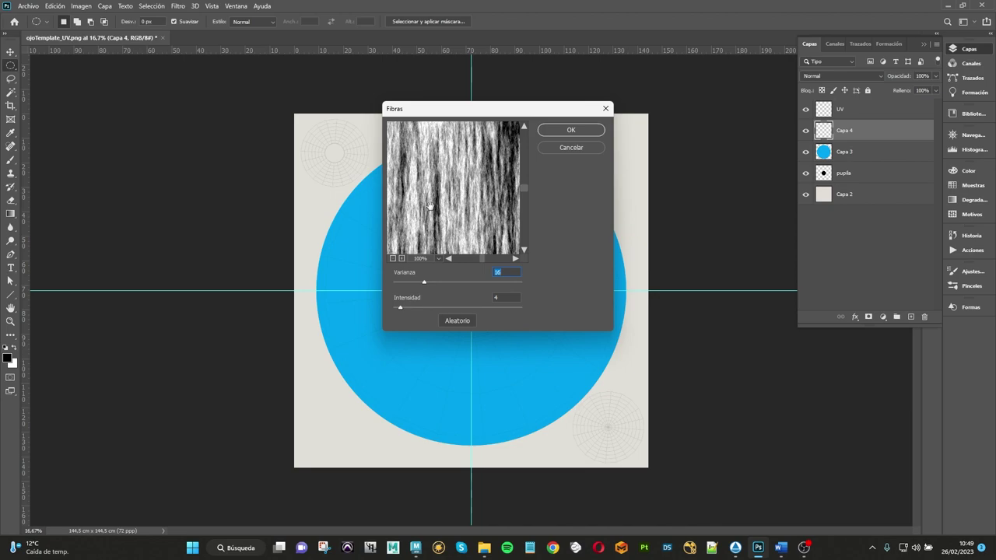
drag(399, 310, 474, 309)
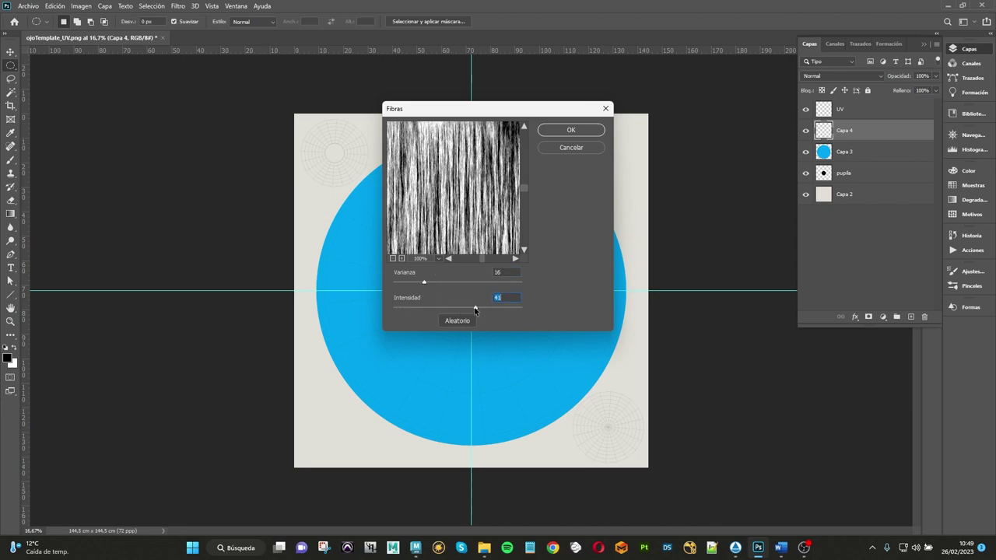
drag(474, 309, 432, 309)
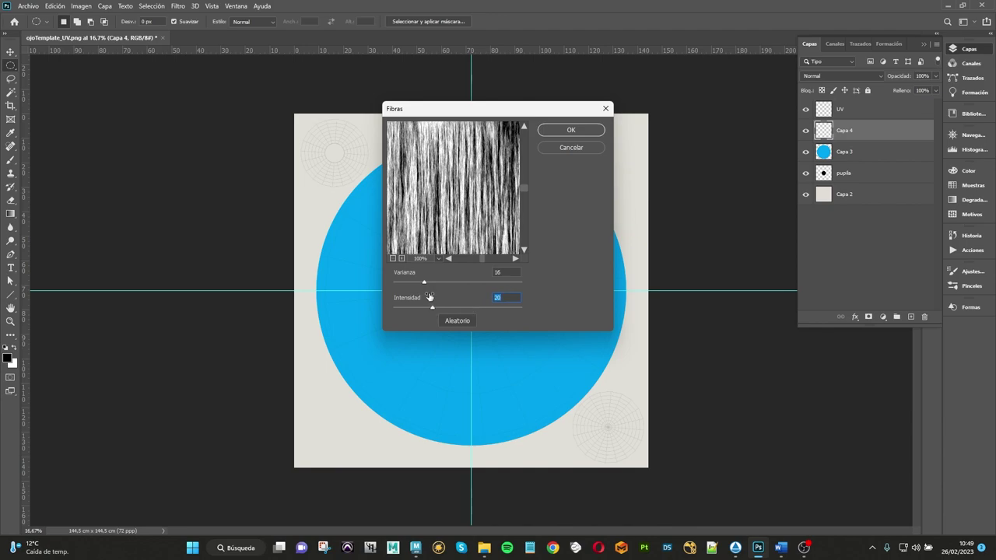
drag(424, 283, 466, 284)
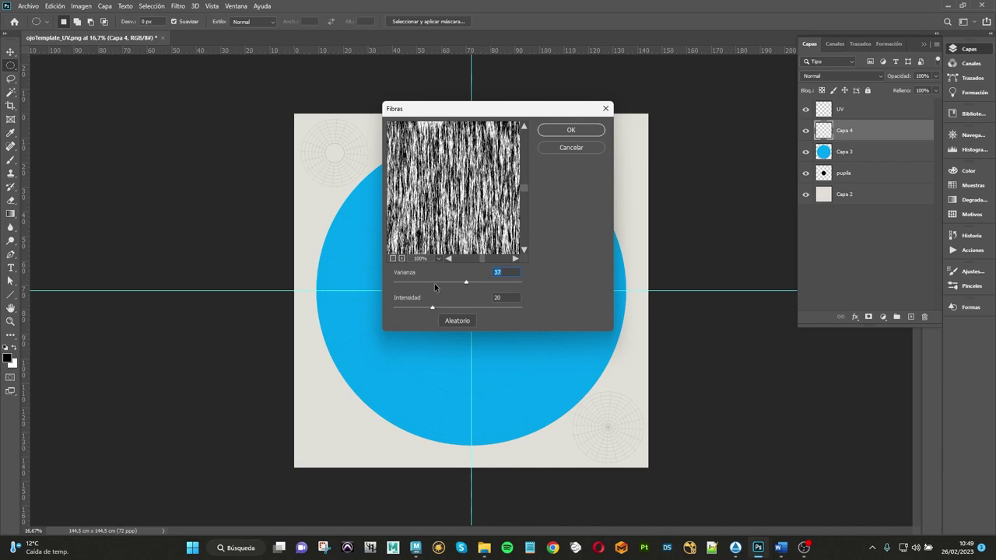
click(428, 285)
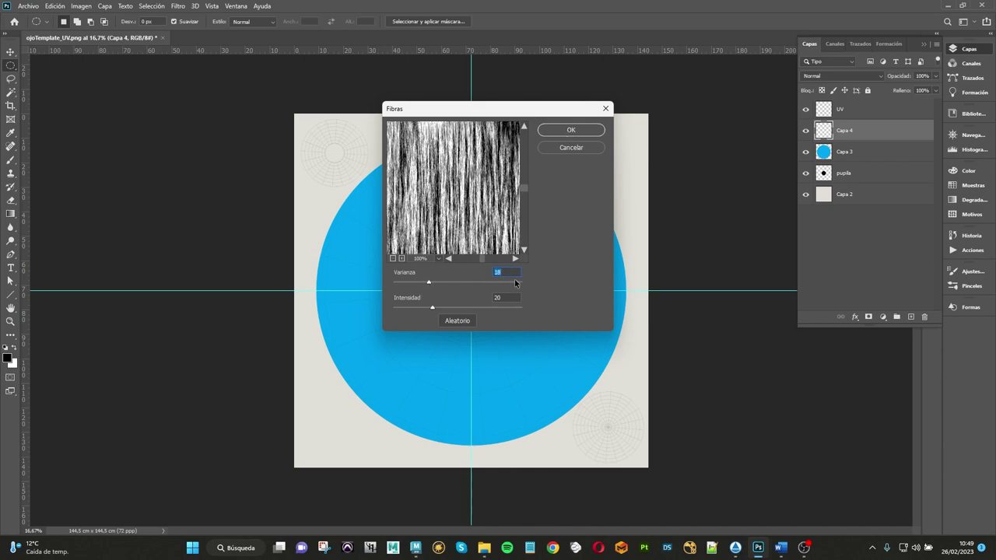
text(20)
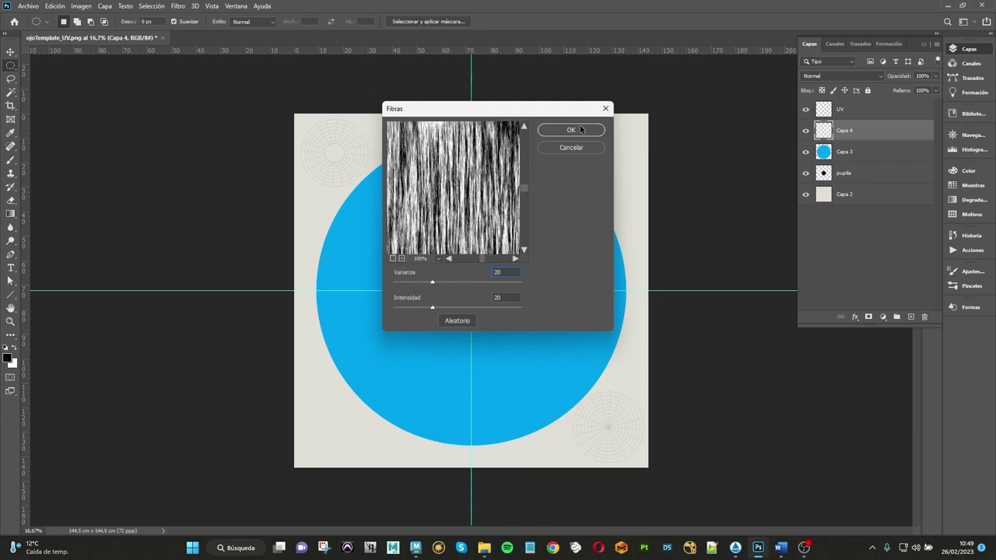
click(580, 130)
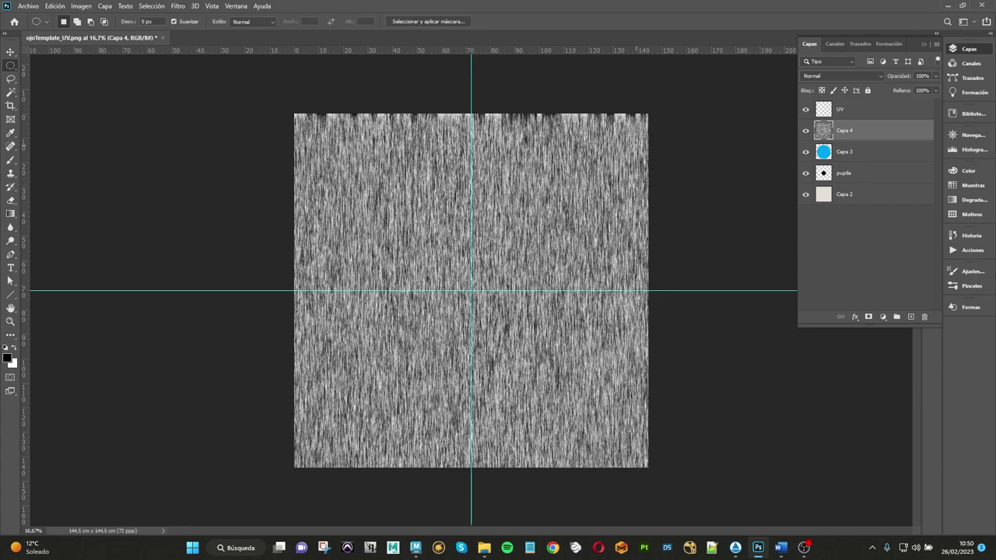
Step: Apply Coordenadas polares to wrap the fibres into a radial pattern
click(177, 6)
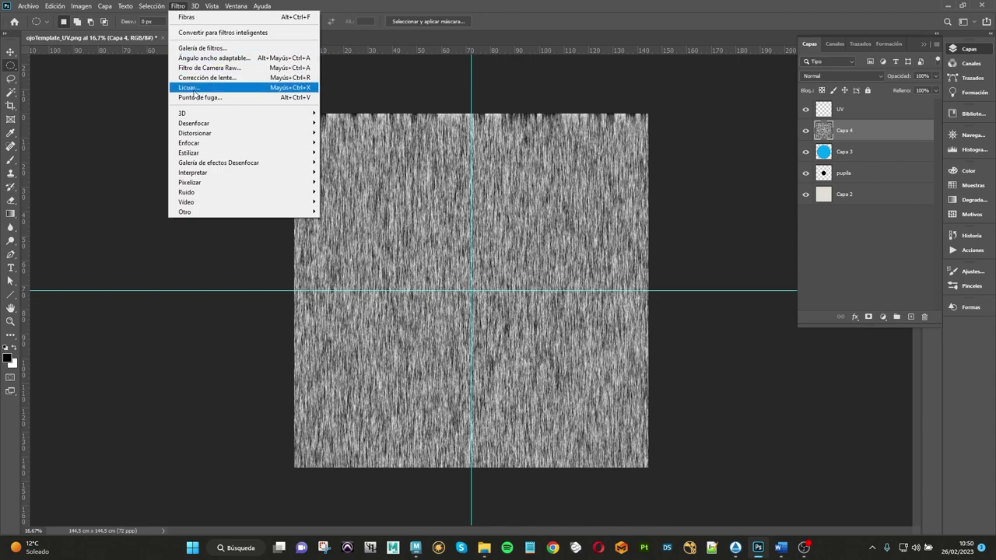
mouse_move(195, 133)
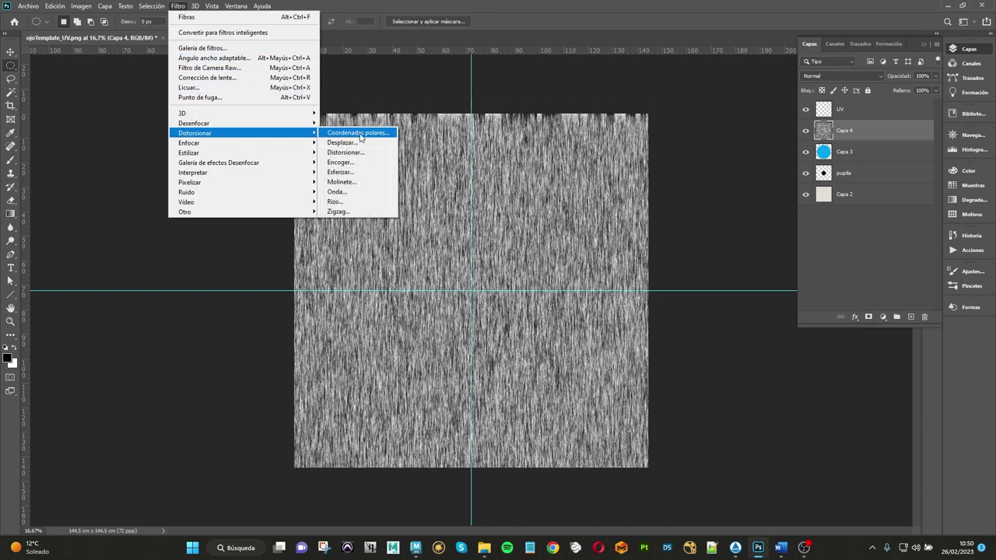
click(372, 140)
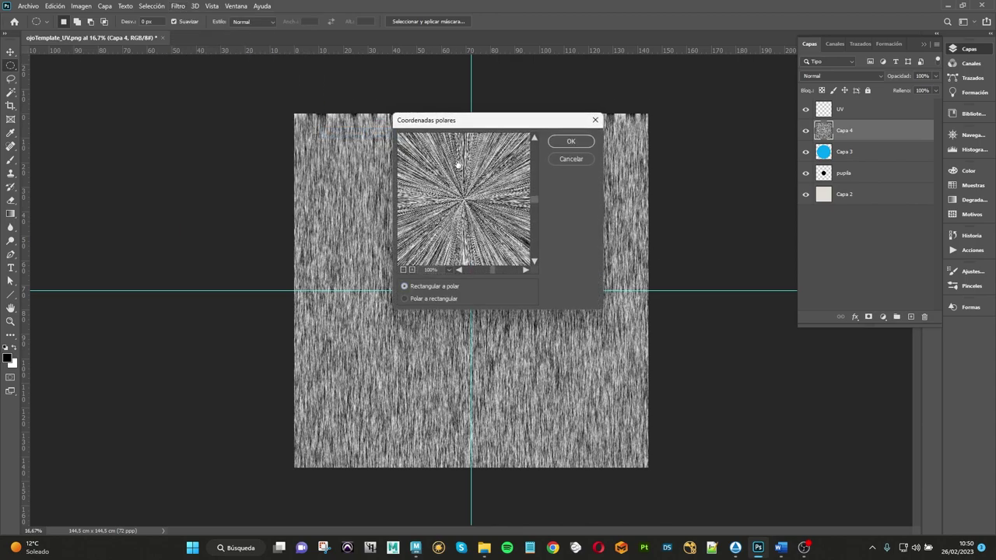
click(568, 143)
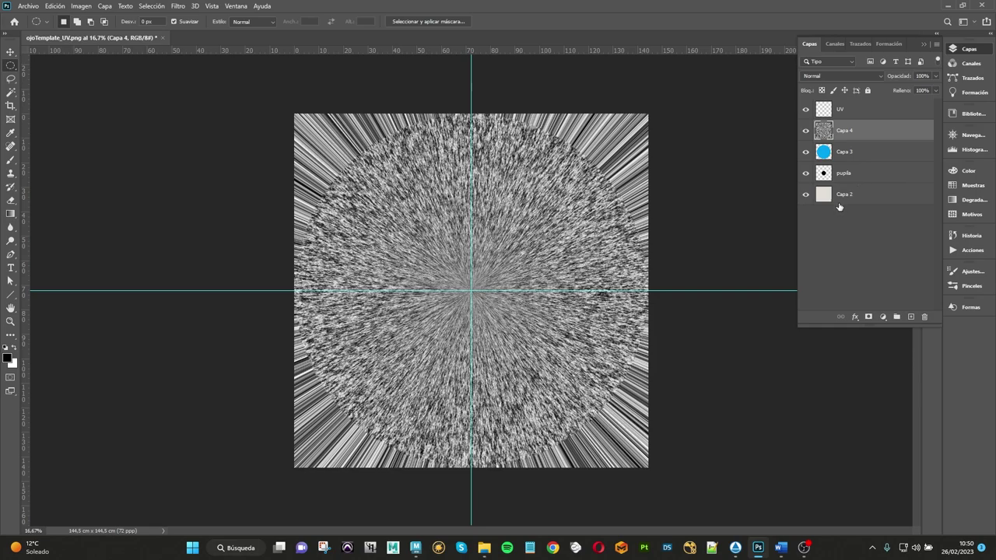
Step: Add a layer mask to Capa 4 from the iris circle's selection, then target the layer itself
ctrl+click(823, 152)
click(869, 317)
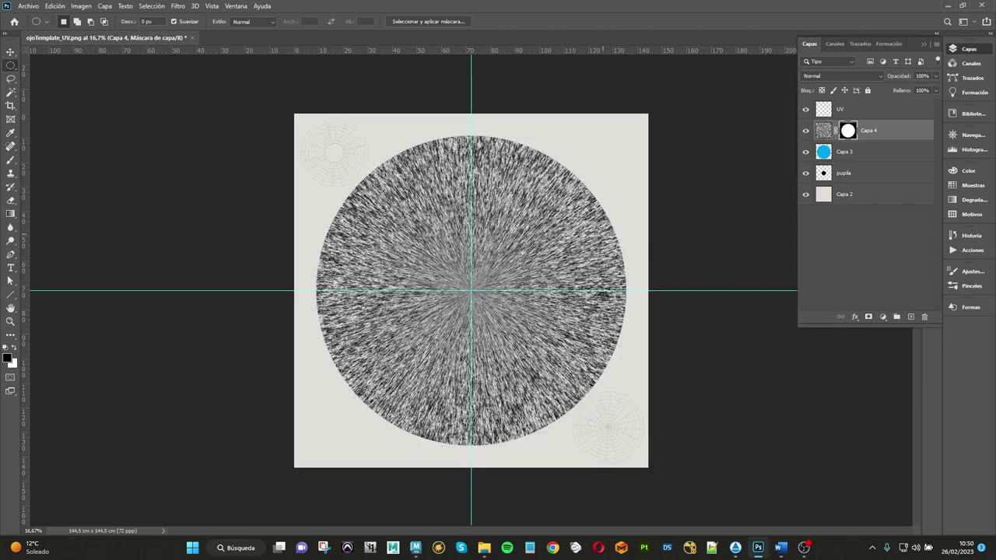
click(823, 131)
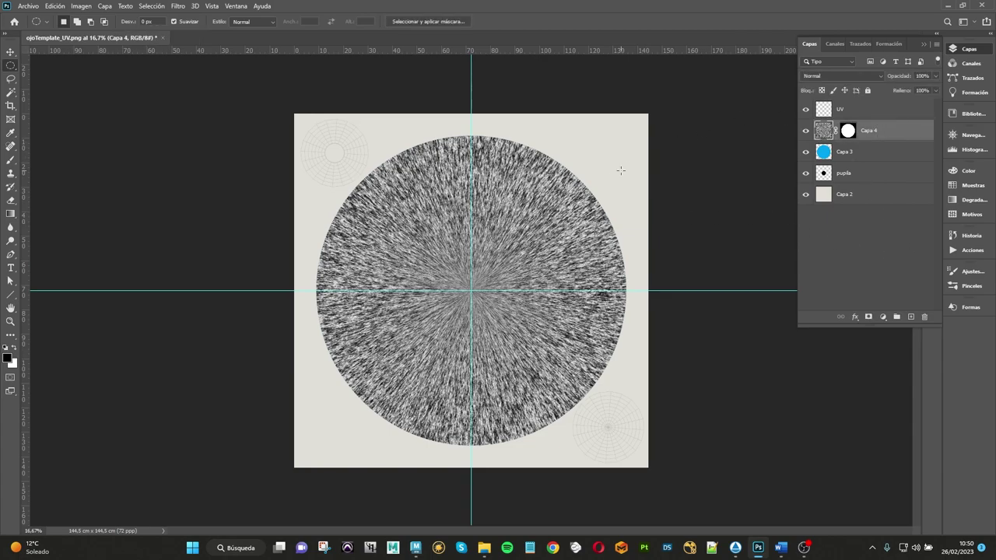
Step: Try Multiplicar, settle on Subexponer color for Capa 4, and add an empty Capa 5
click(837, 76)
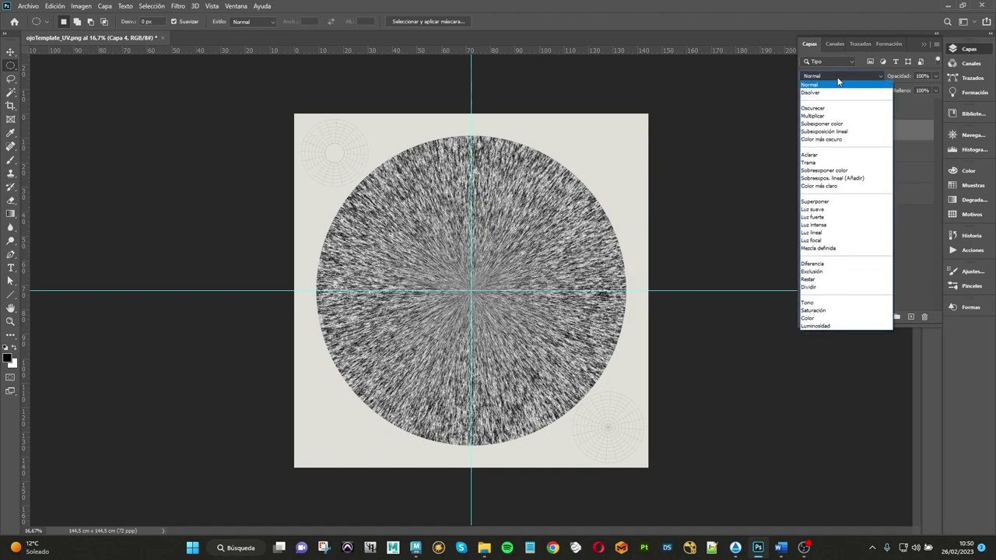
click(820, 116)
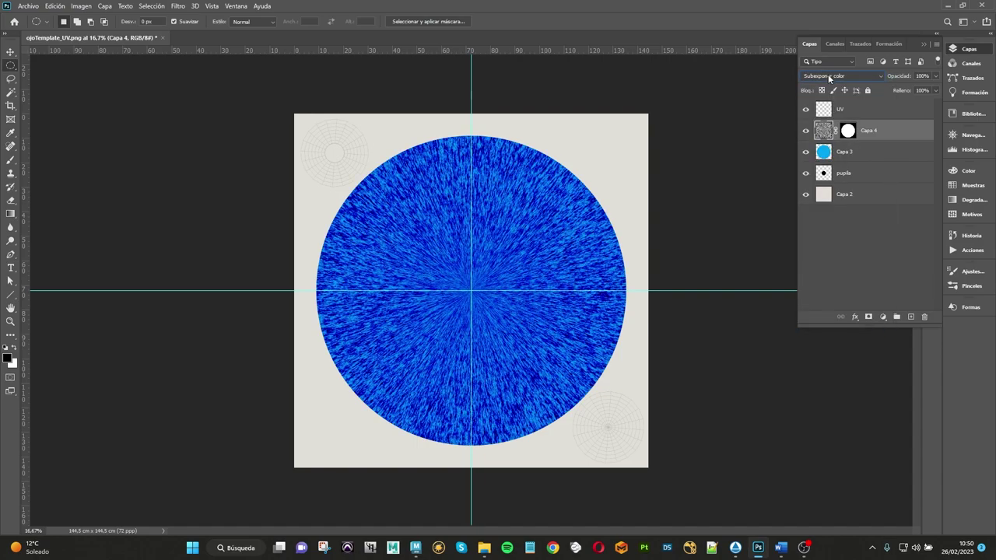
scroll(827, 75, down, 1)
scroll(828, 75, down, 1)
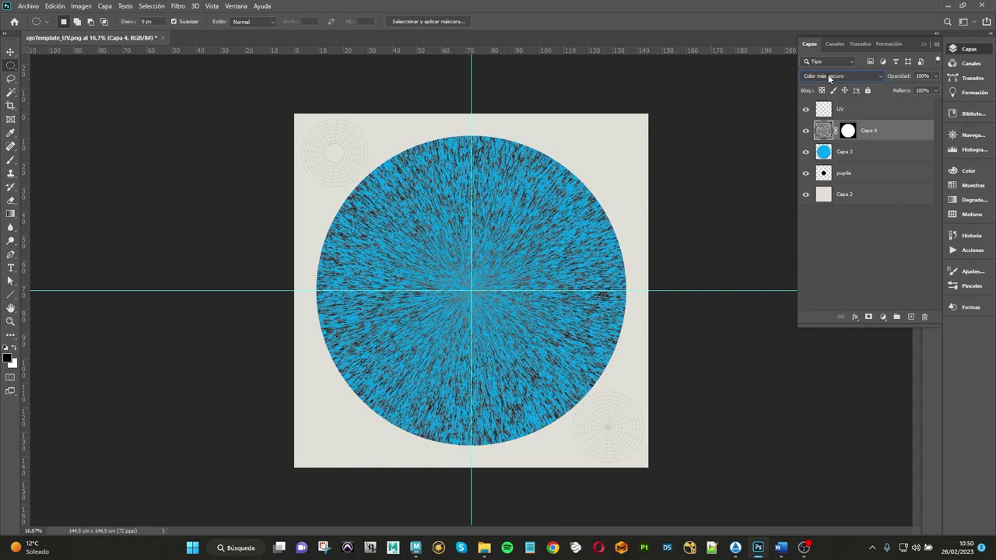
scroll(828, 75, down, 1)
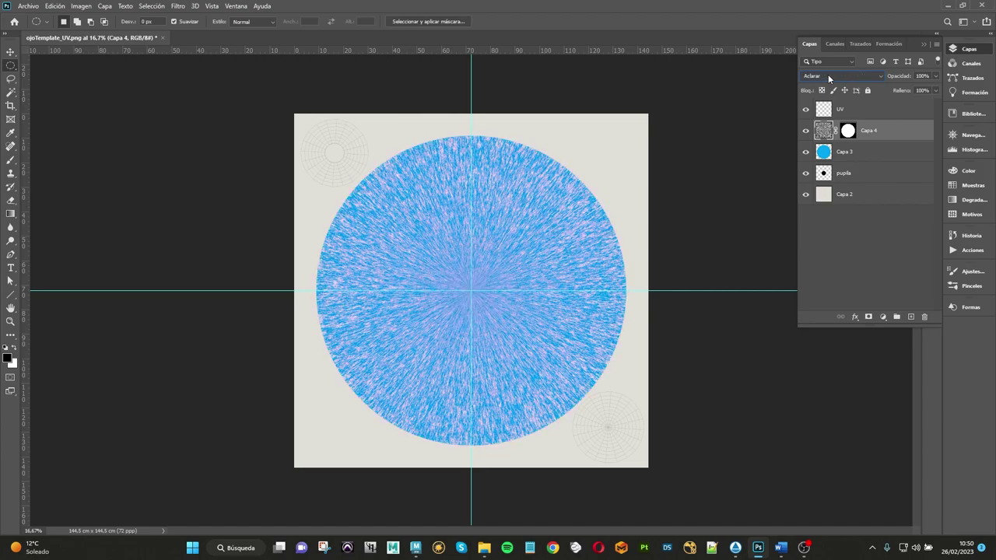
scroll(828, 76, up, 1)
scroll(828, 75, up, 1)
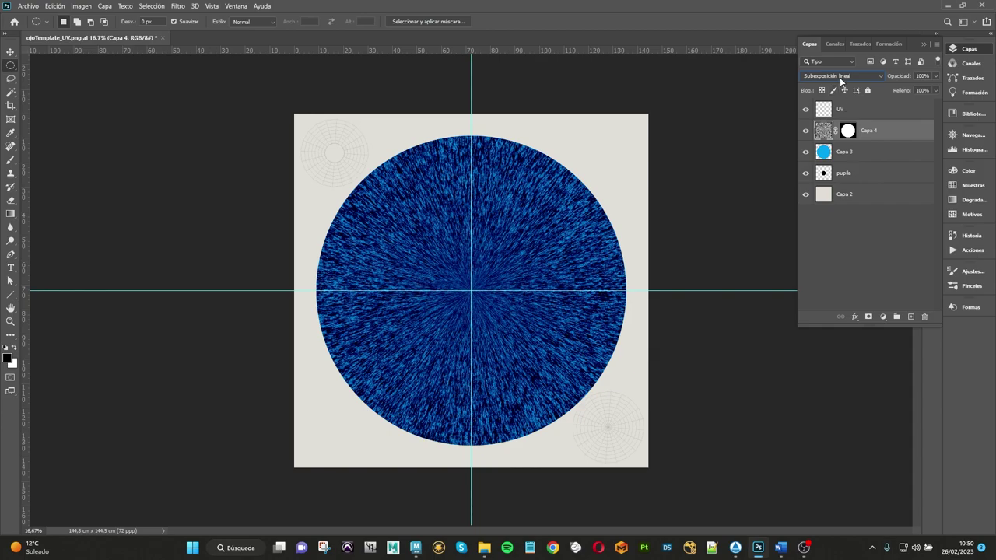
scroll(838, 75, up, 1)
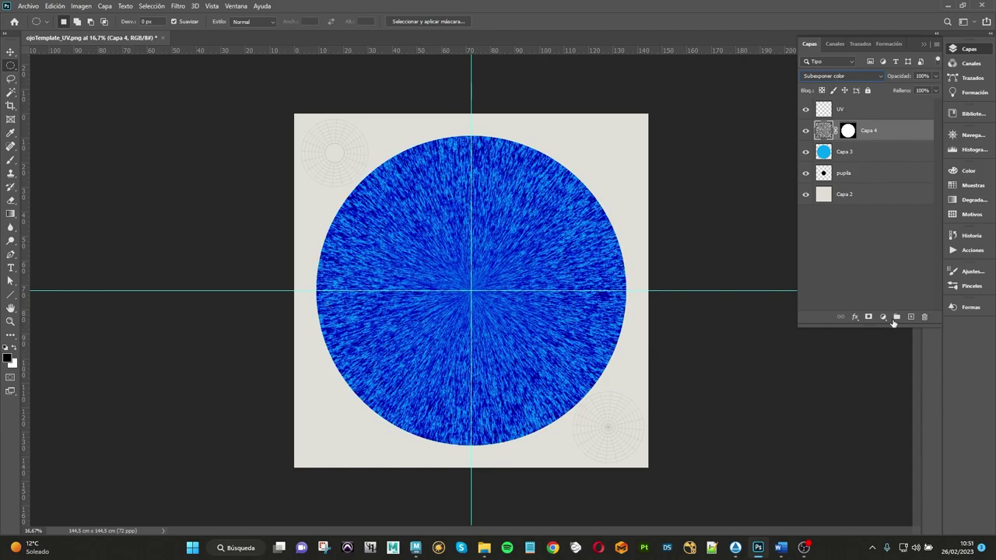
click(868, 263)
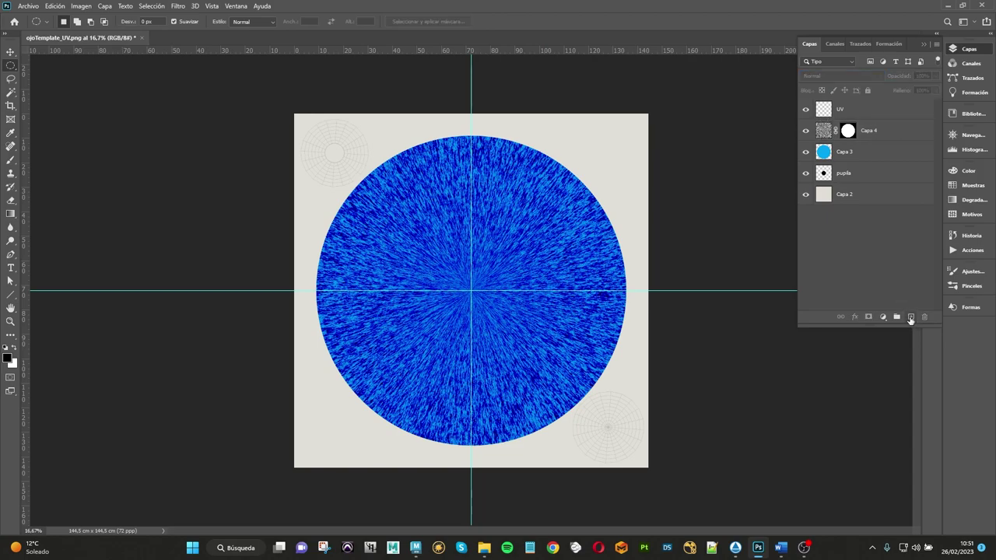
click(878, 131)
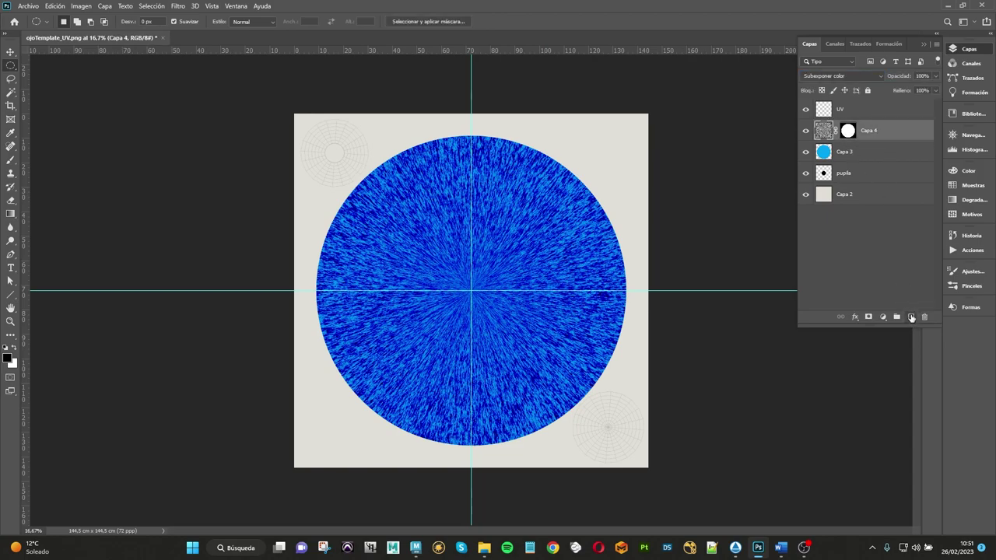
click(912, 318)
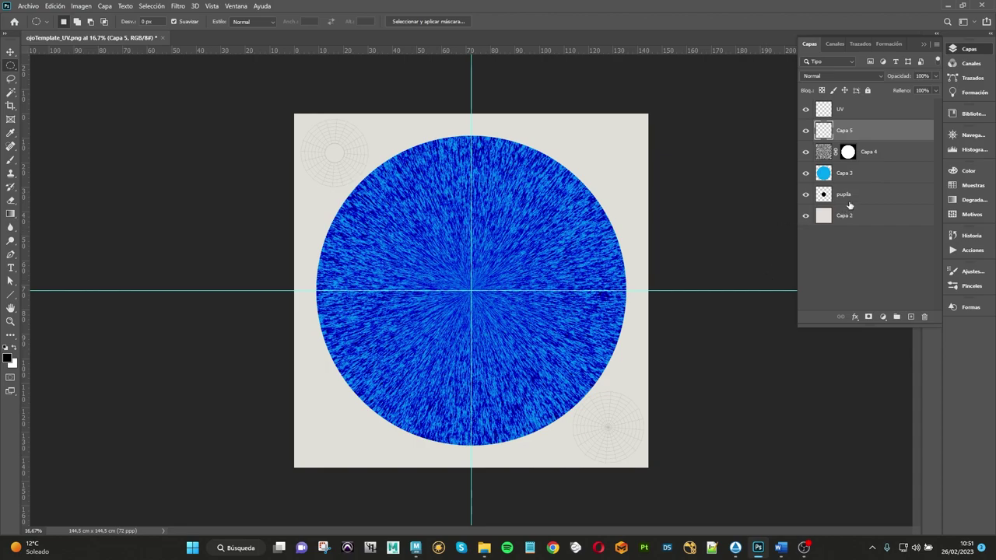
Step: Move the pupila layer just under UV, lock UV, and load Capa 3's iris circle as a selection
drag(844, 195, 864, 122)
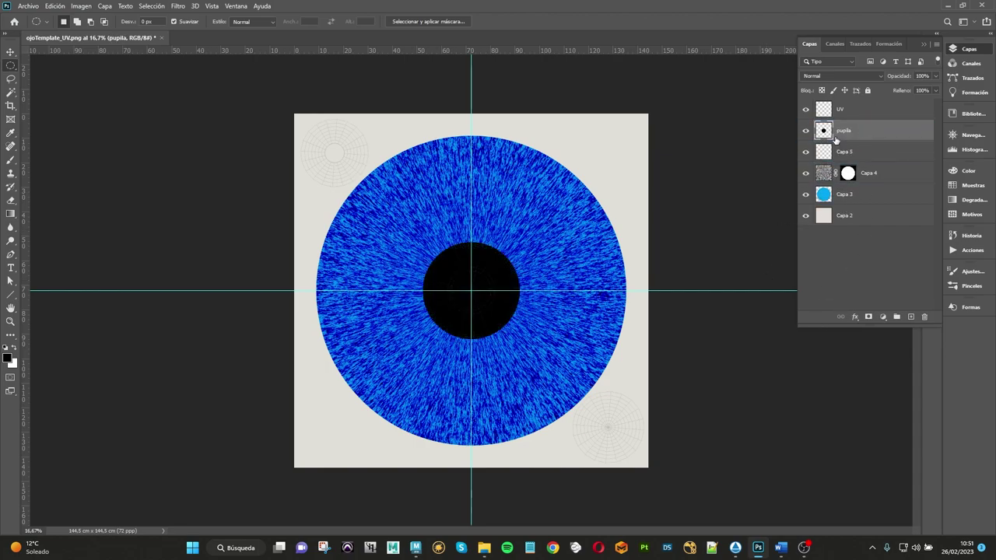
click(850, 109)
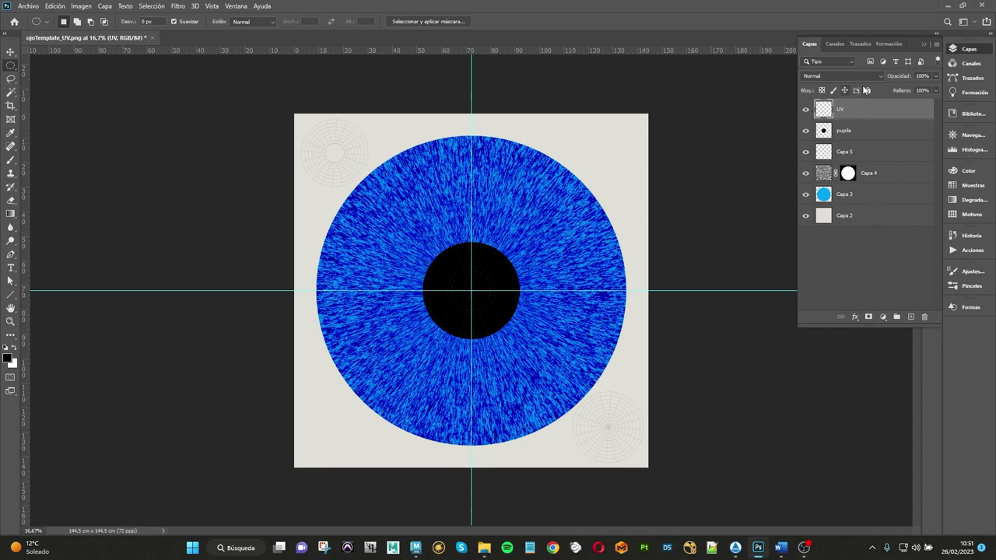
click(867, 90)
click(855, 270)
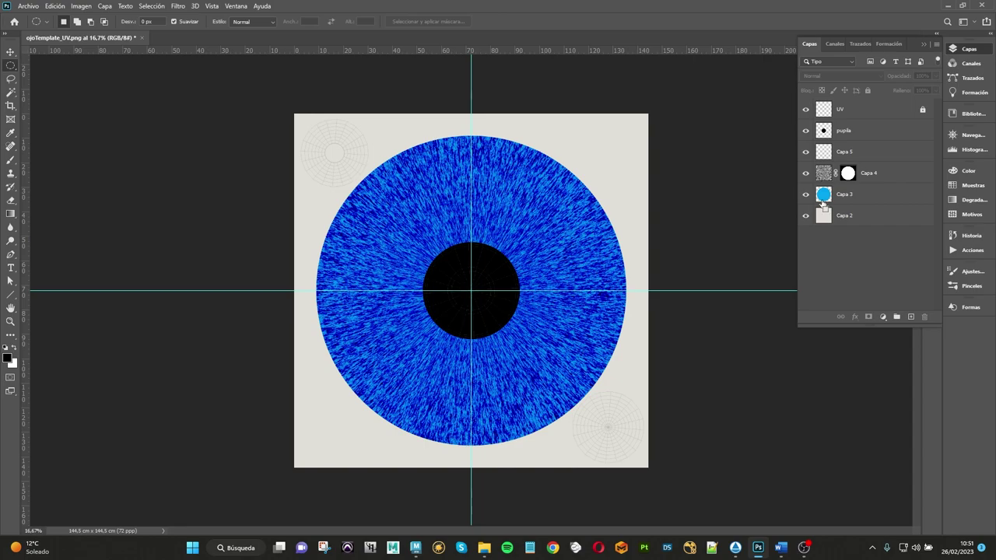
ctrl+click(823, 193)
Step: With Capa 3 active and the Capa 4 fibre texture hidden, sample the iris cyan as foreground colour
click(837, 196)
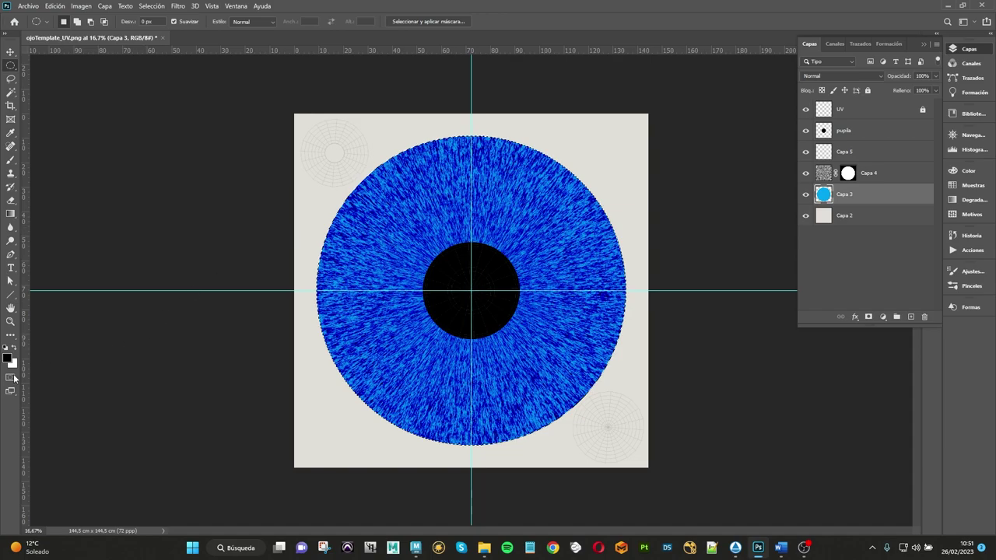
click(806, 172)
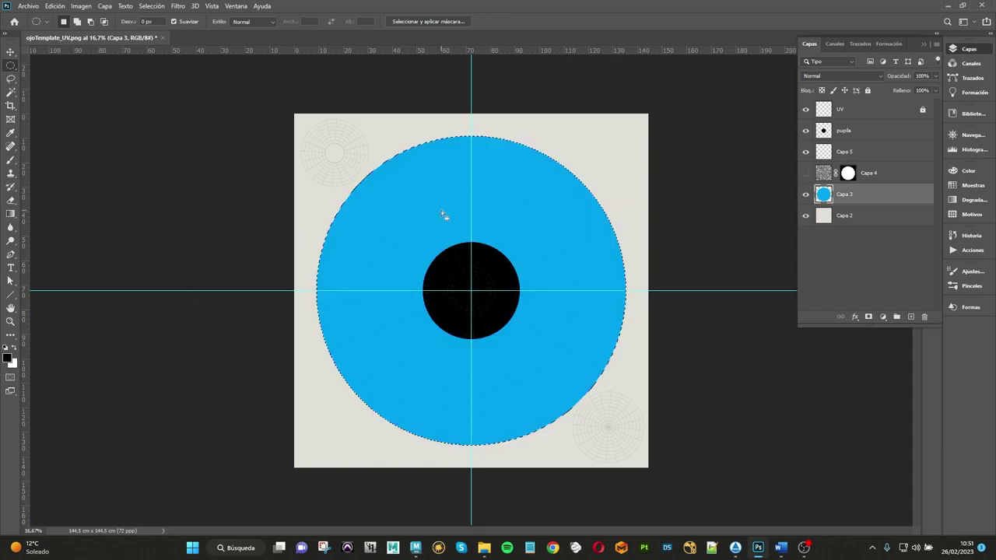
click(7, 358)
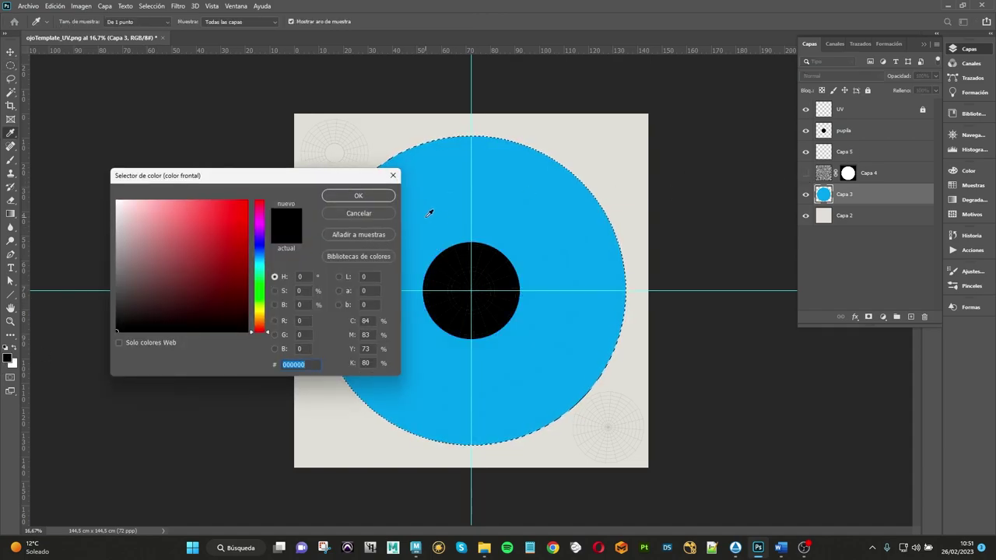
click(426, 217)
click(358, 195)
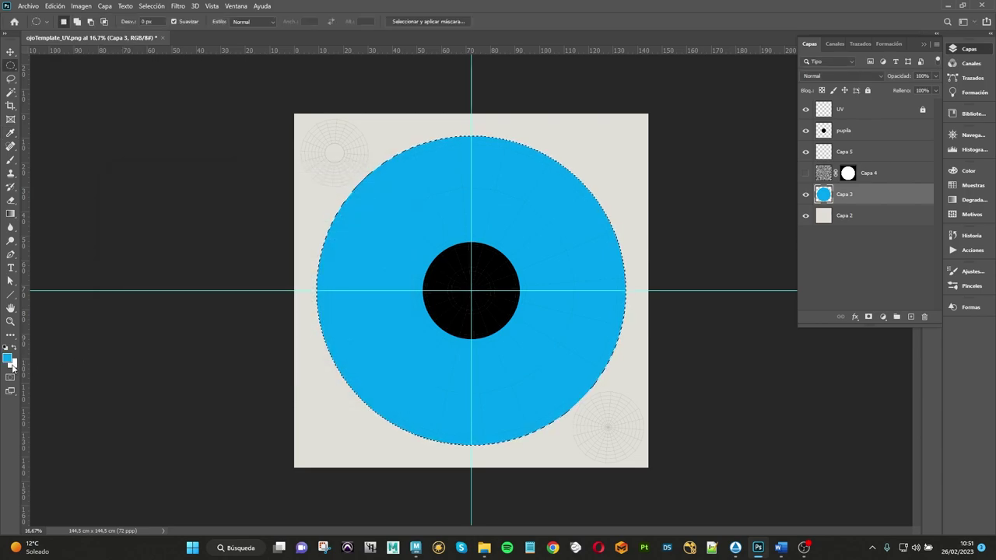
Step: Set the background colour to the dark blue 004994
click(11, 366)
click(426, 217)
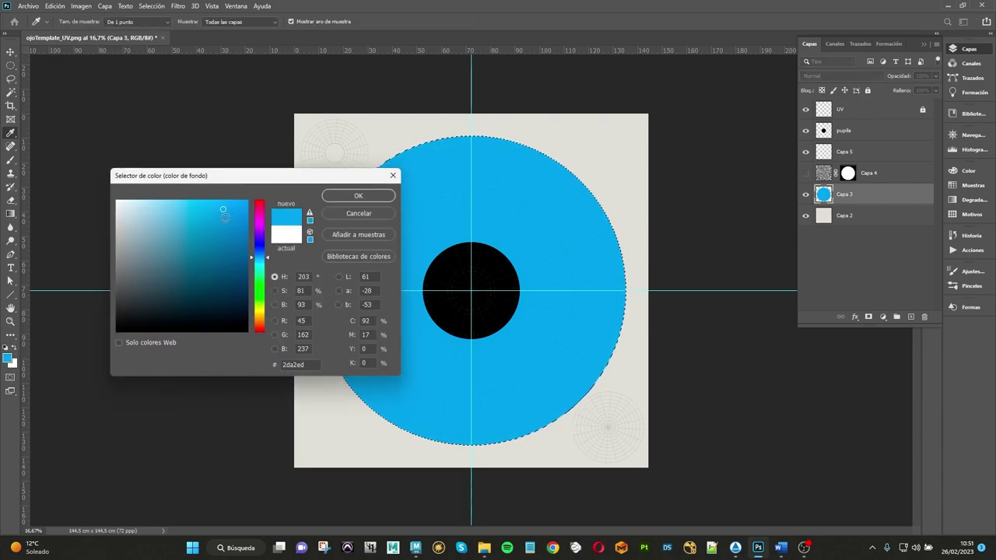
mouse_move(226, 219)
mouse_down()
mouse_move(229, 239)
mouse_move(267, 258)
mouse_up()
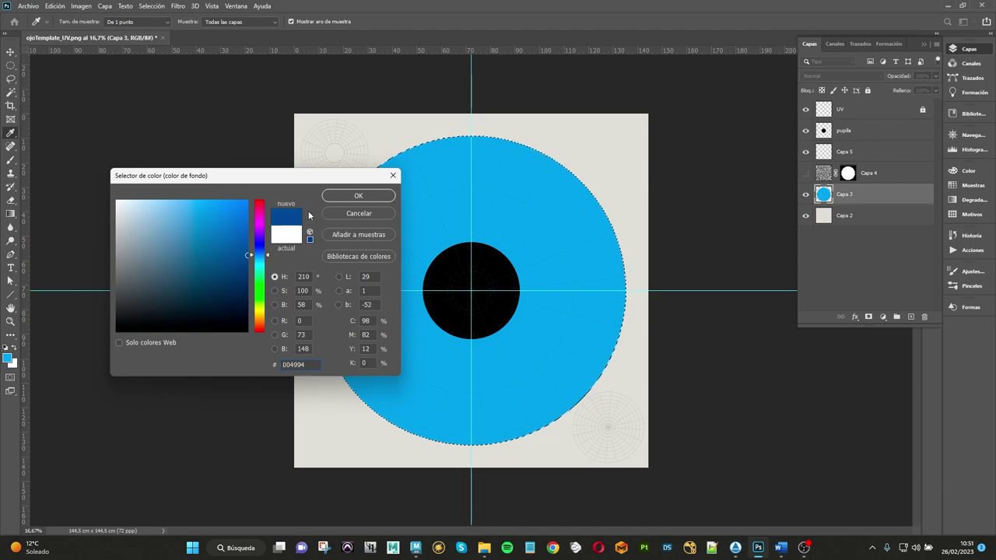
click(334, 200)
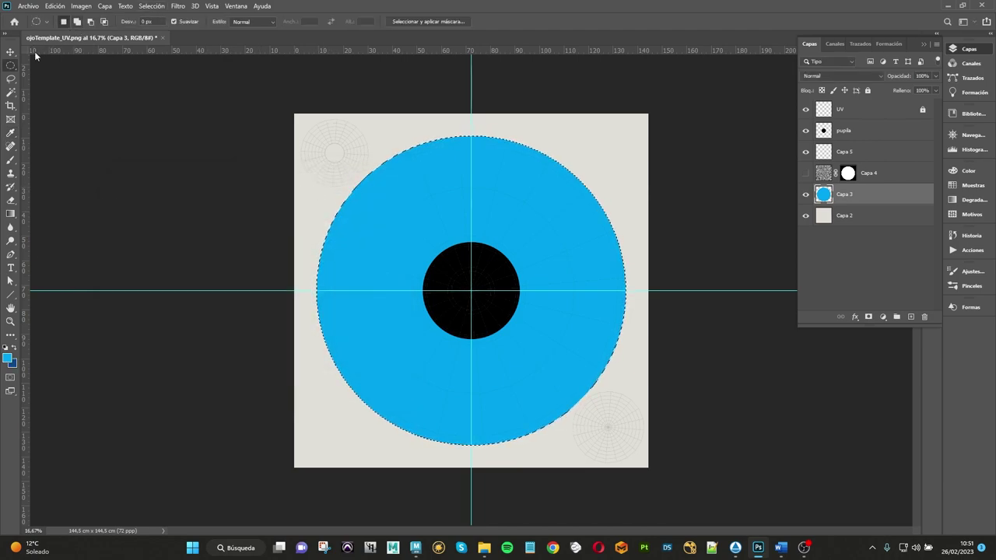
Step: Drag a radial gradient with the blue Básicos preset from the pupil centre to the iris edge
click(10, 213)
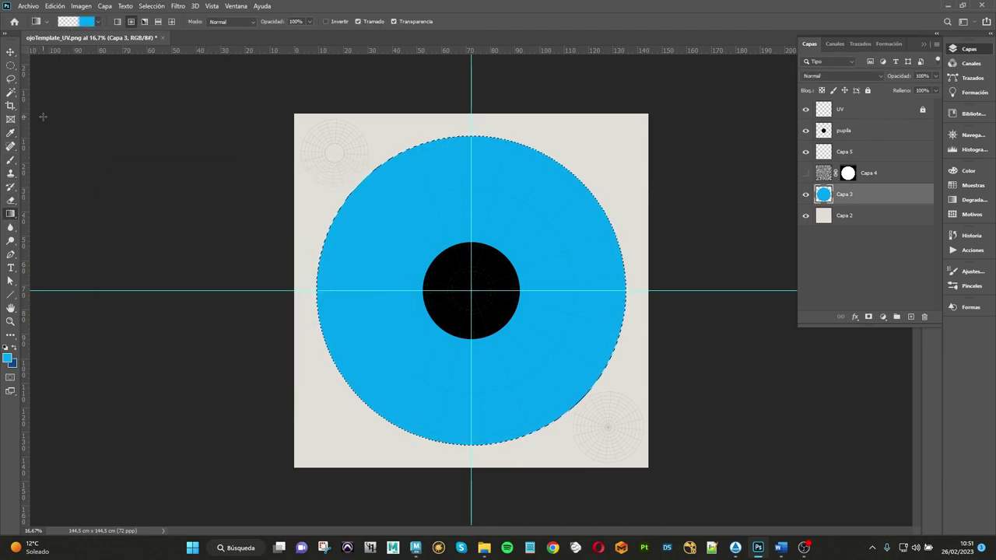
click(98, 22)
click(36, 57)
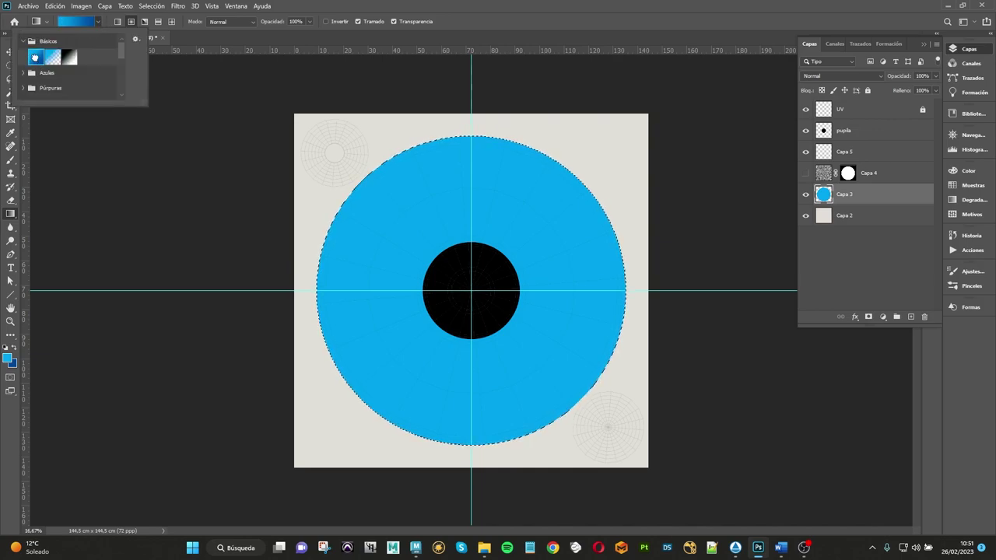
click(471, 290)
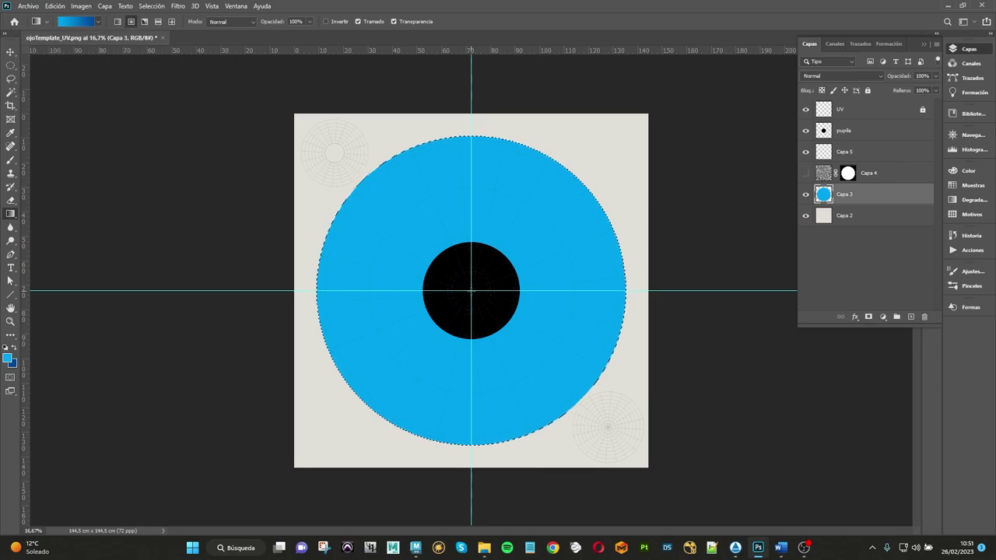
drag(471, 291, 644, 288)
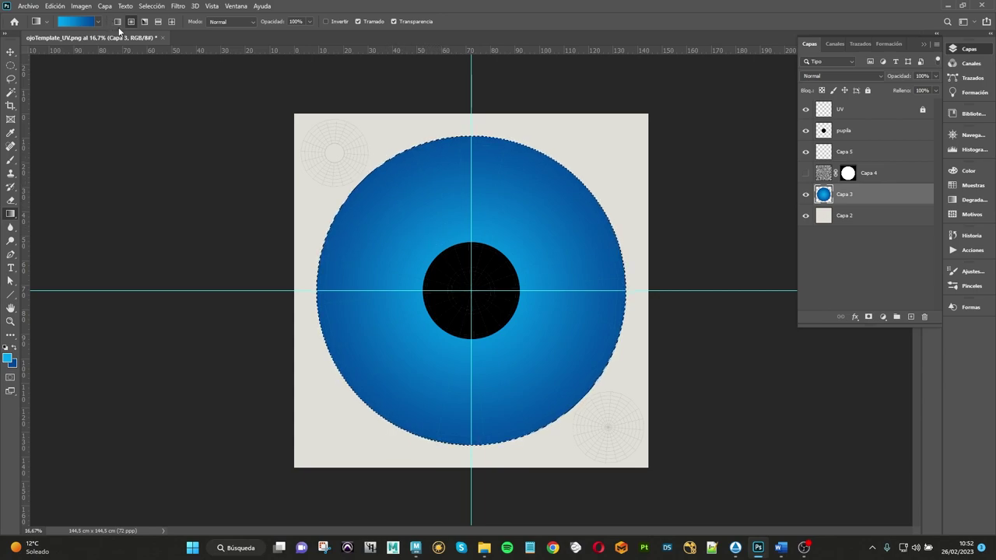
Step: Move the gradient's opacity stop and light blue colour stop to about 60%
click(81, 21)
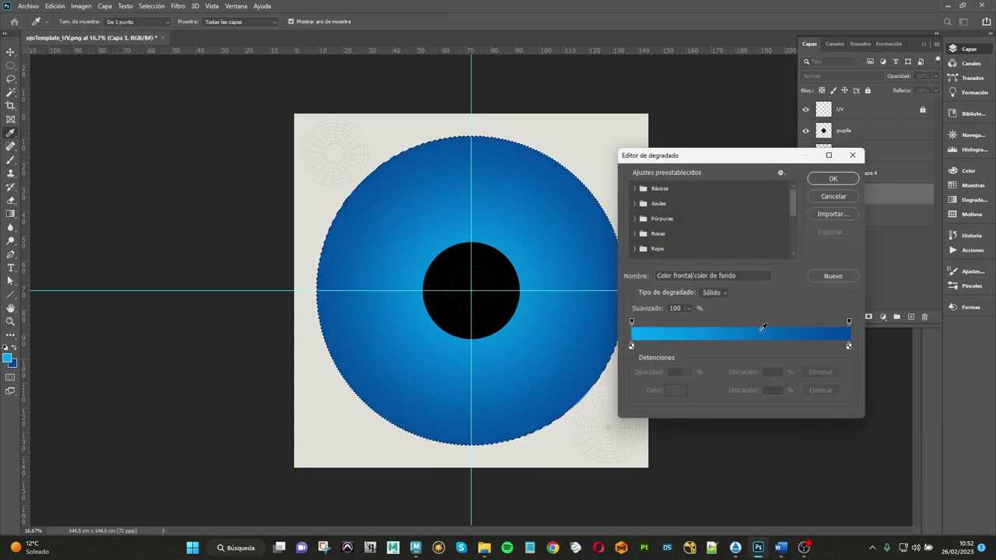
drag(631, 321, 766, 322)
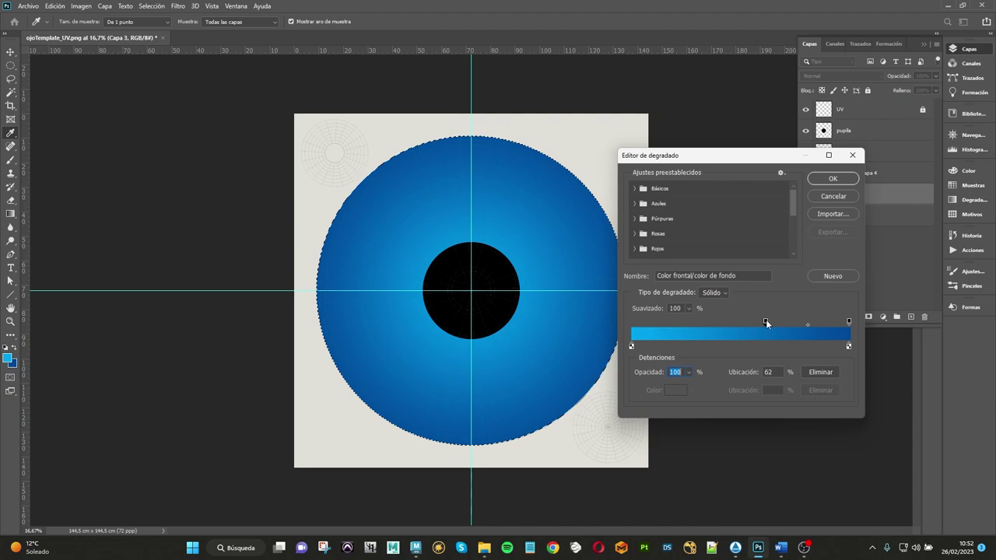
drag(631, 347, 763, 347)
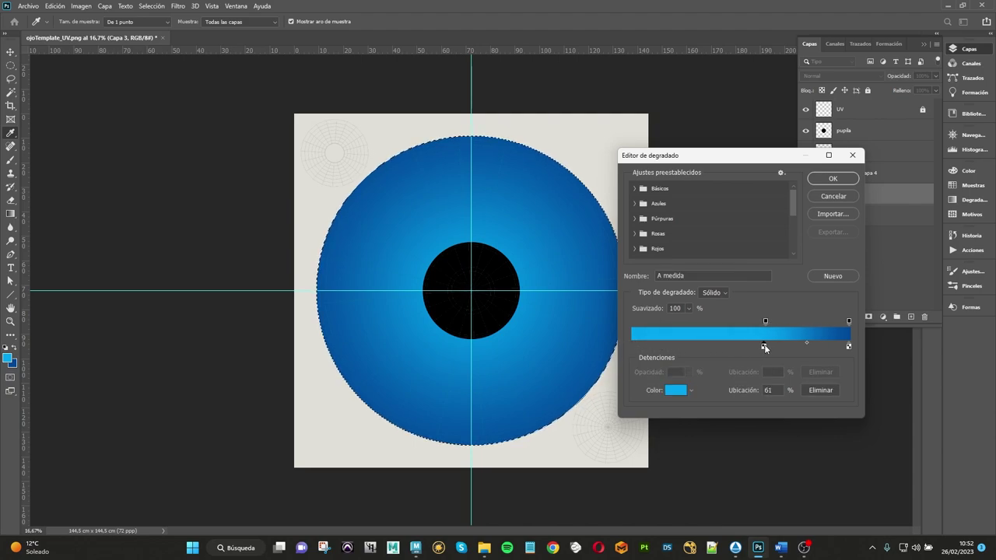
click(833, 179)
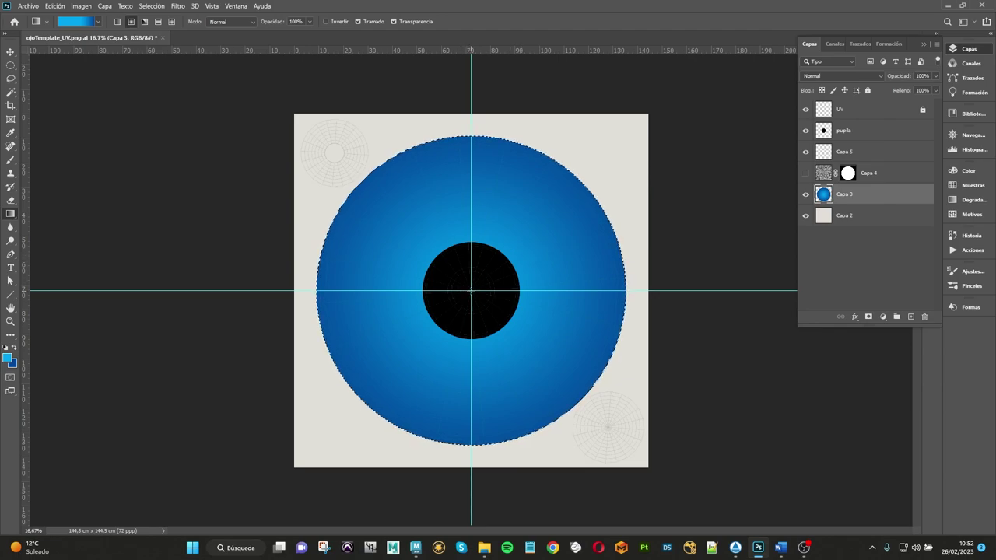
Step: Drag a radial gradient upward from the pupil centre to refill the iris brighter blue
drag(471, 290, 465, 172)
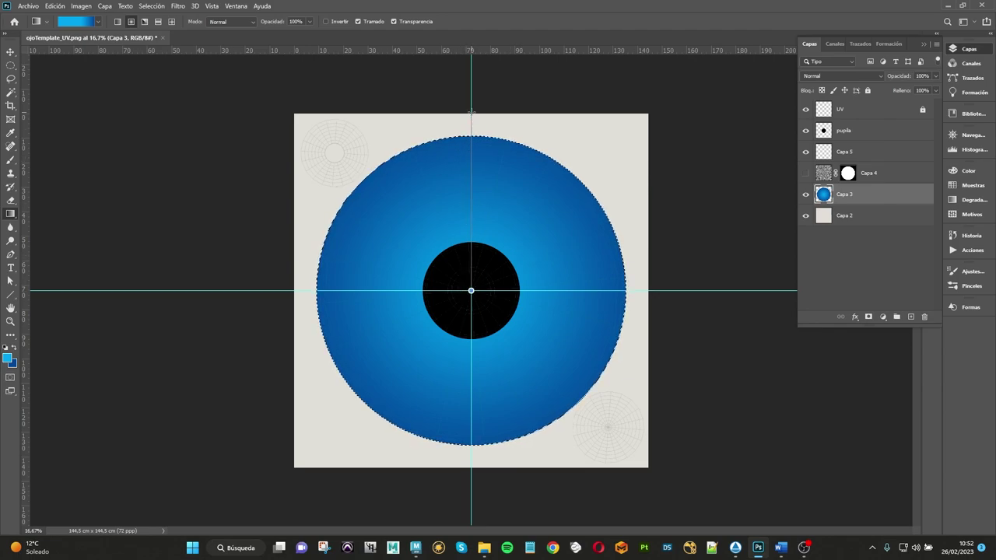
drag(471, 111, 472, 111)
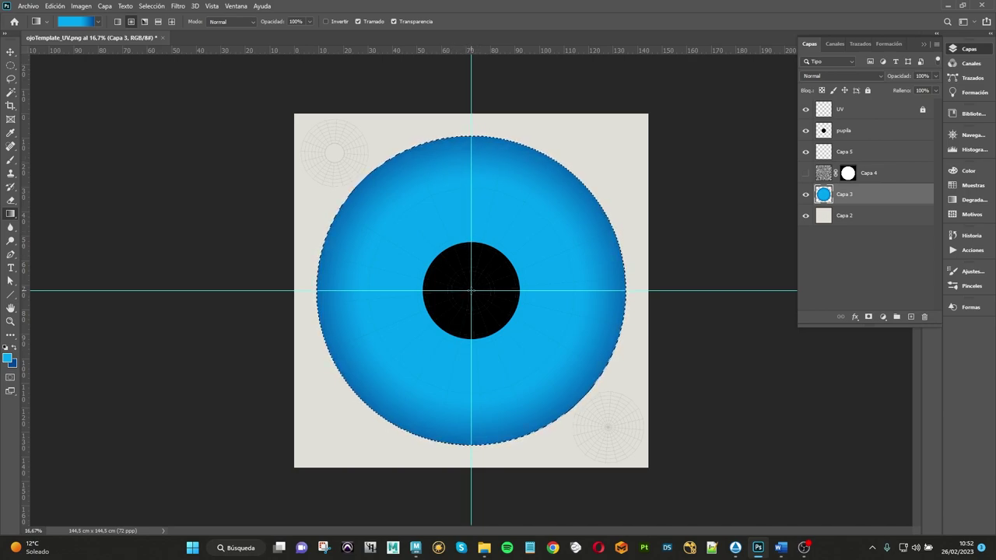
drag(471, 289, 472, 97)
Step: Add a new layer and move the gradient's opacity and dark blue stops to about 25%
click(911, 317)
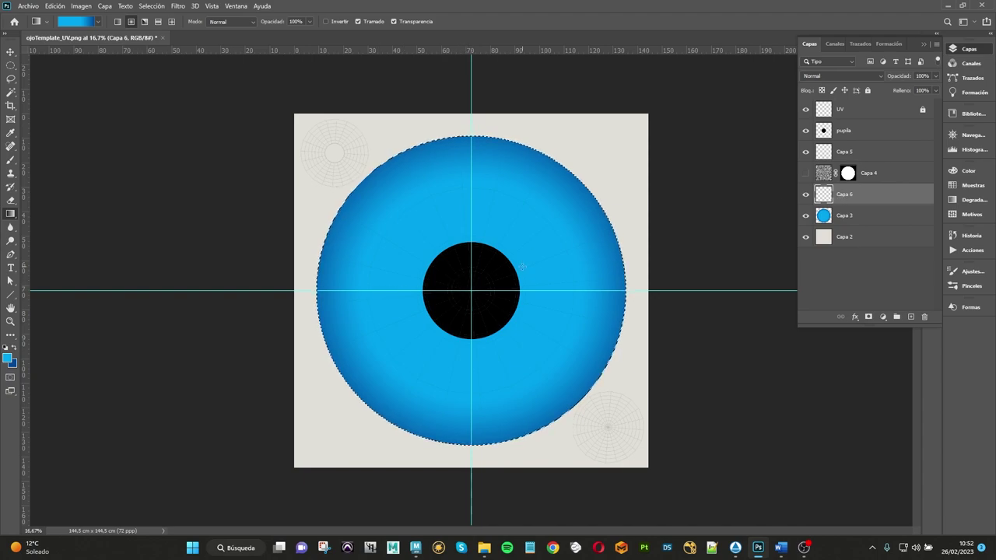
click(77, 24)
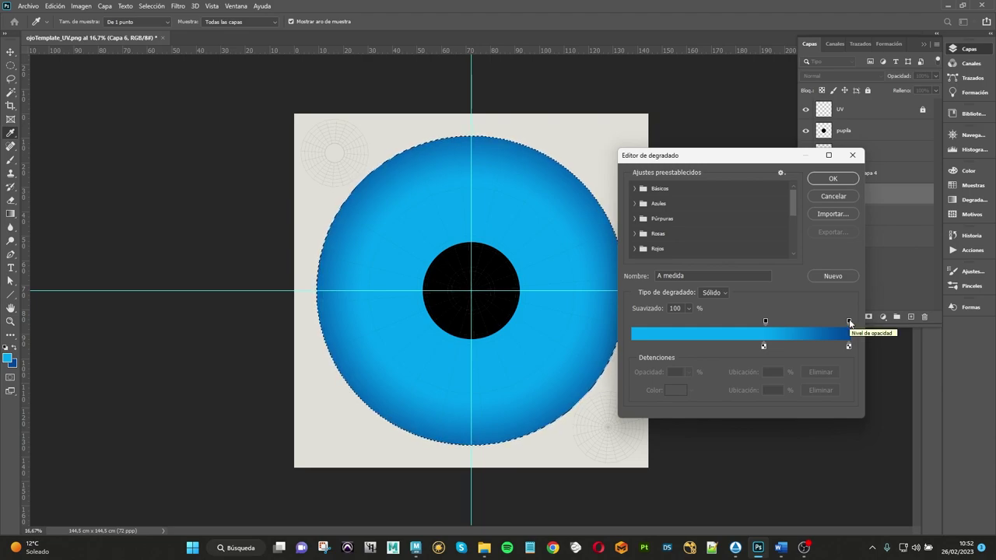
drag(849, 321, 686, 322)
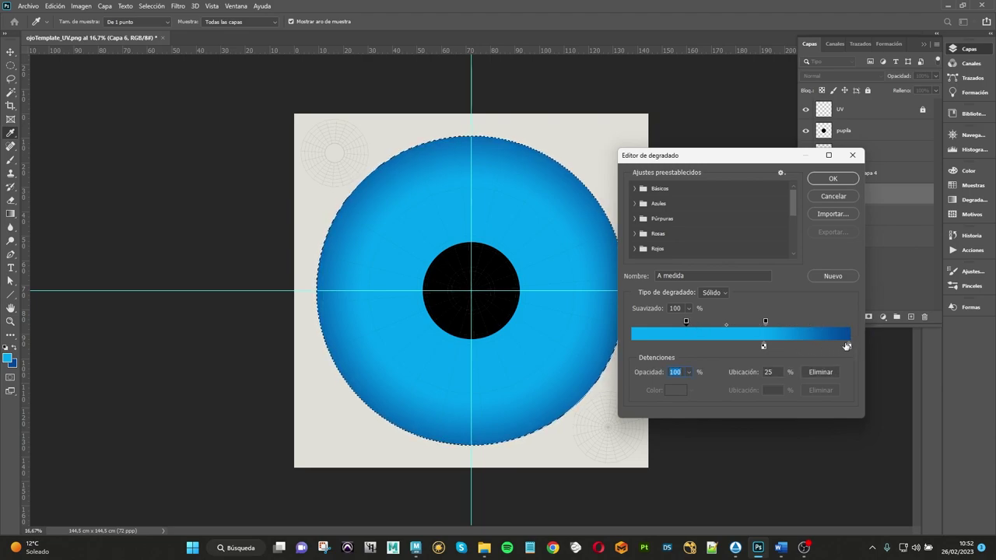
drag(847, 347, 687, 346)
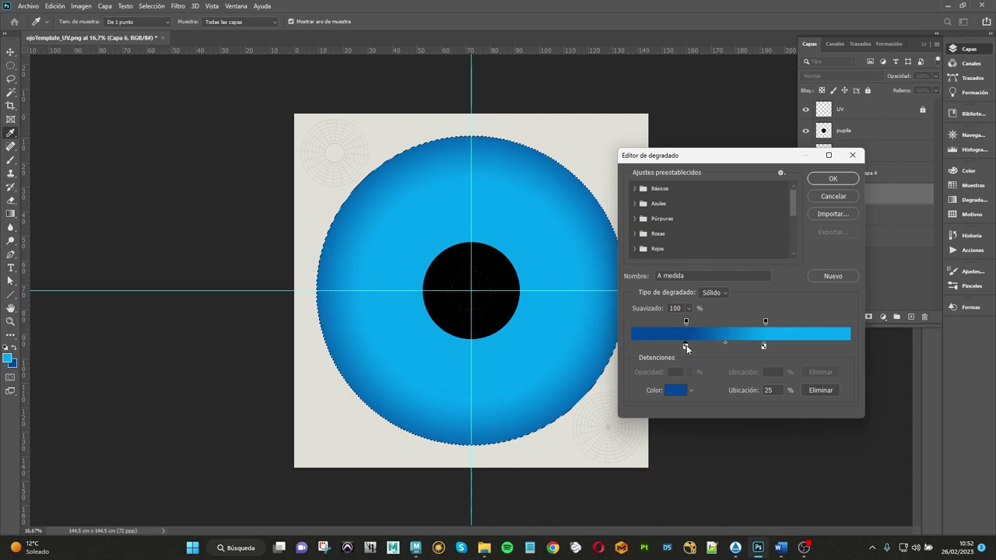
click(833, 178)
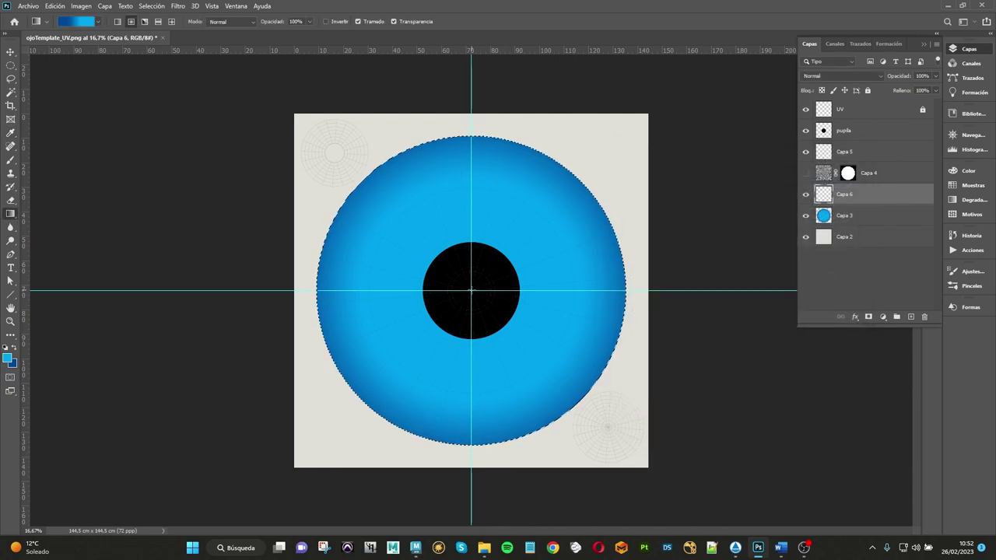
Step: Draw a radial gradient from the pupil centre, navy around the pupil fading to bright blue
drag(471, 291, 535, 290)
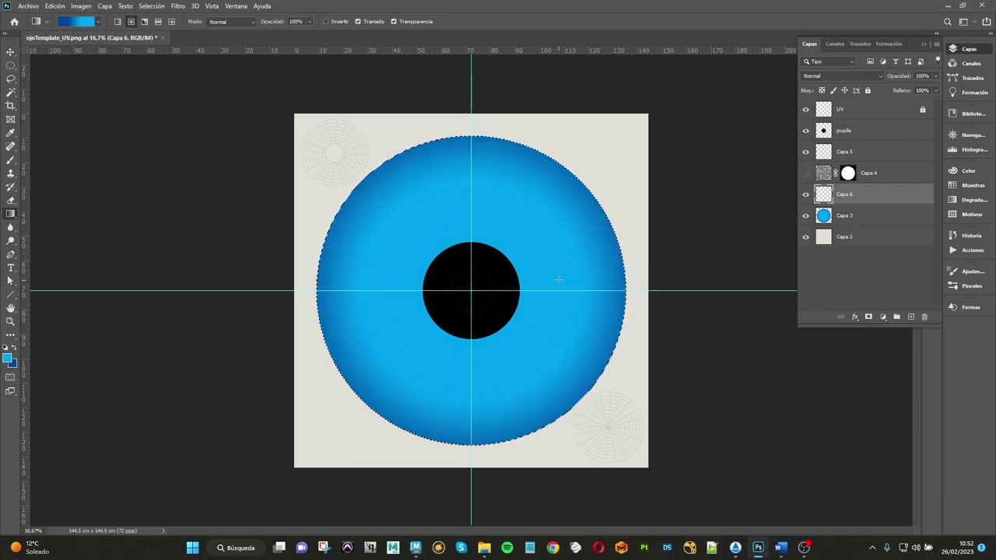
drag(471, 291, 722, 286)
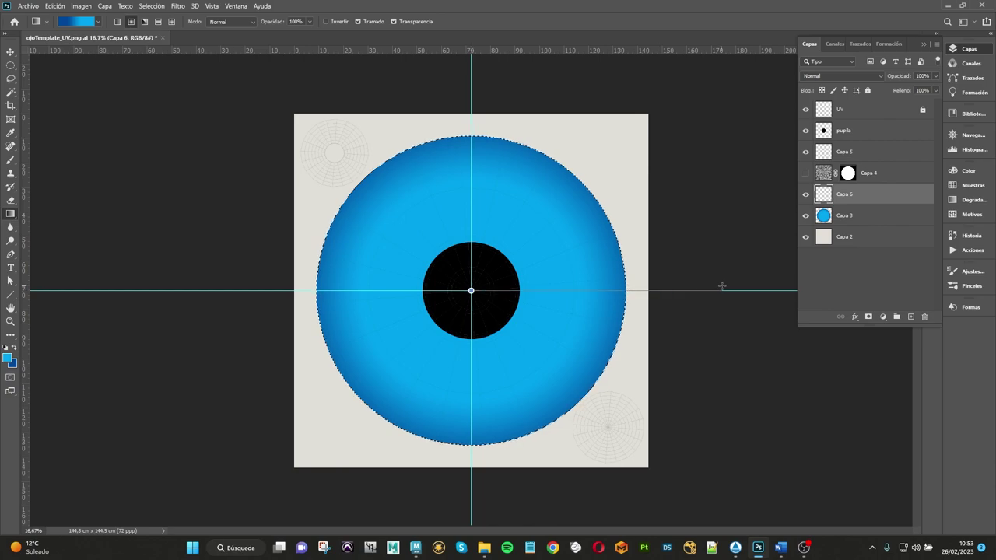
key(ctrl+z)
drag(470, 290, 567, 291)
drag(644, 290, 644, 291)
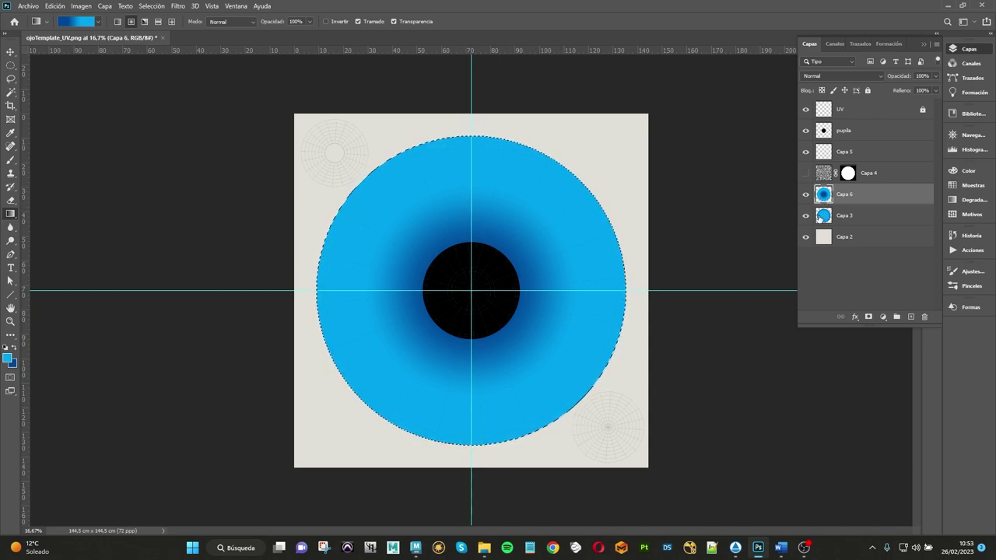
Step: Move Capa 3 above Capa 6 and try the Subexponer color blend mode on it
drag(818, 218, 843, 192)
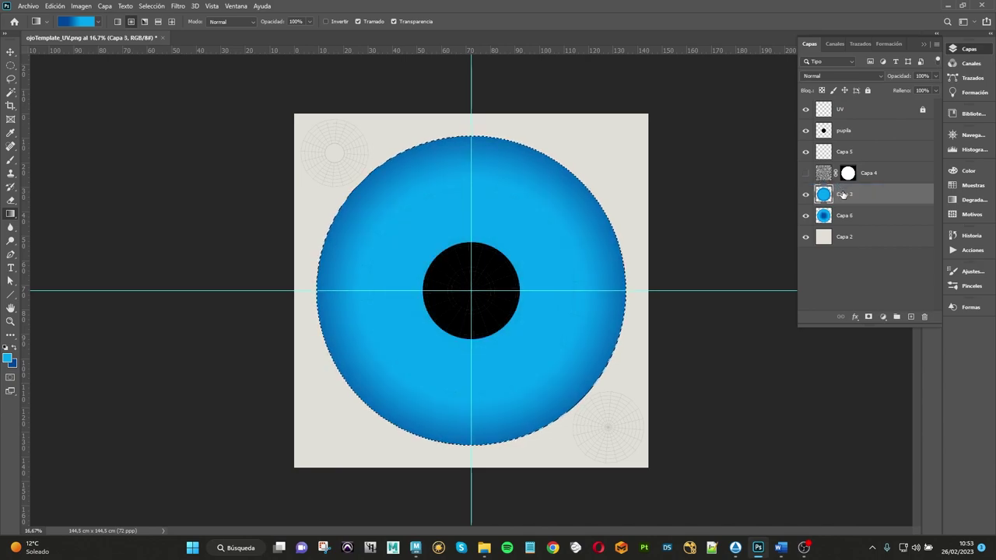
click(832, 75)
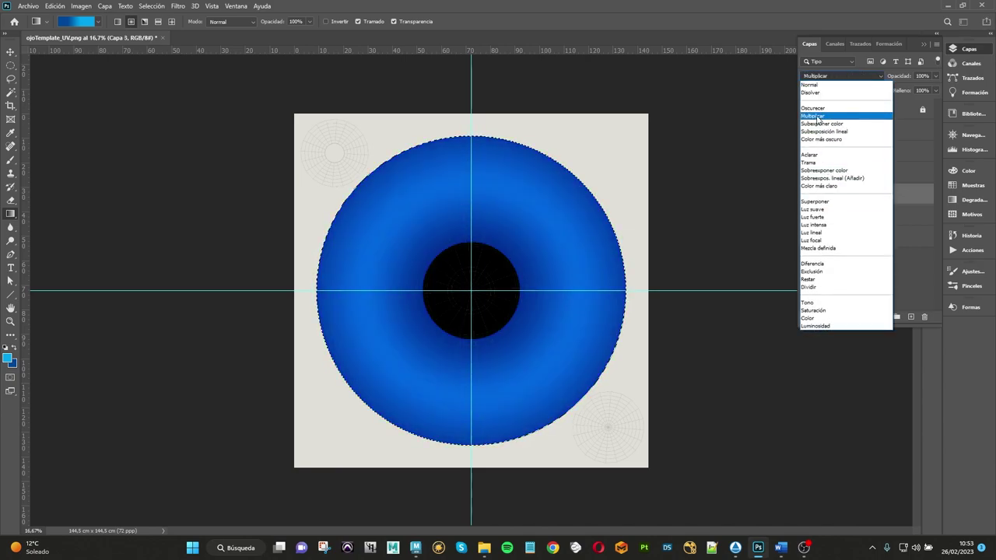
click(817, 123)
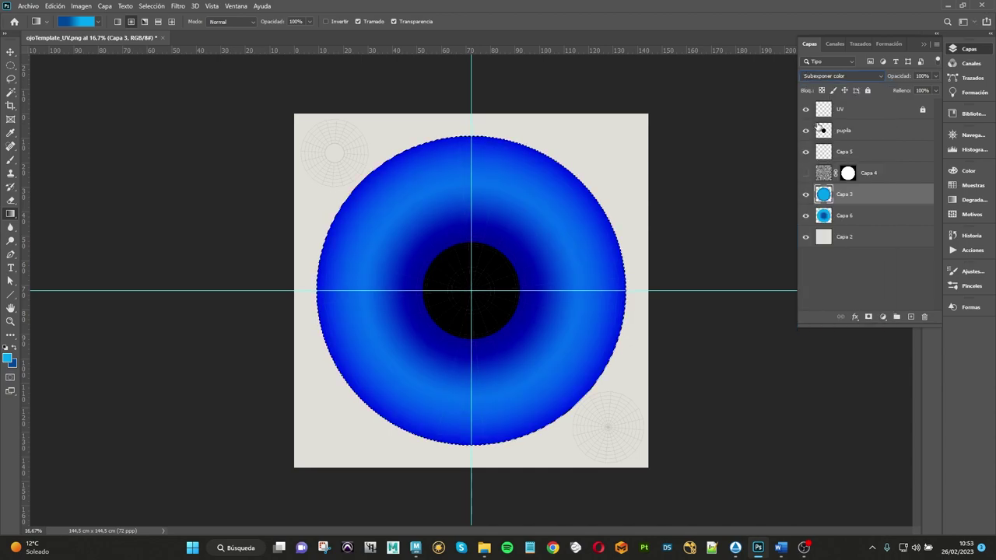
Step: Settle Capa 3's blend mode on Color más oscuro, then select Capa 6
scroll(823, 74, down, 1)
scroll(823, 73, down, 1)
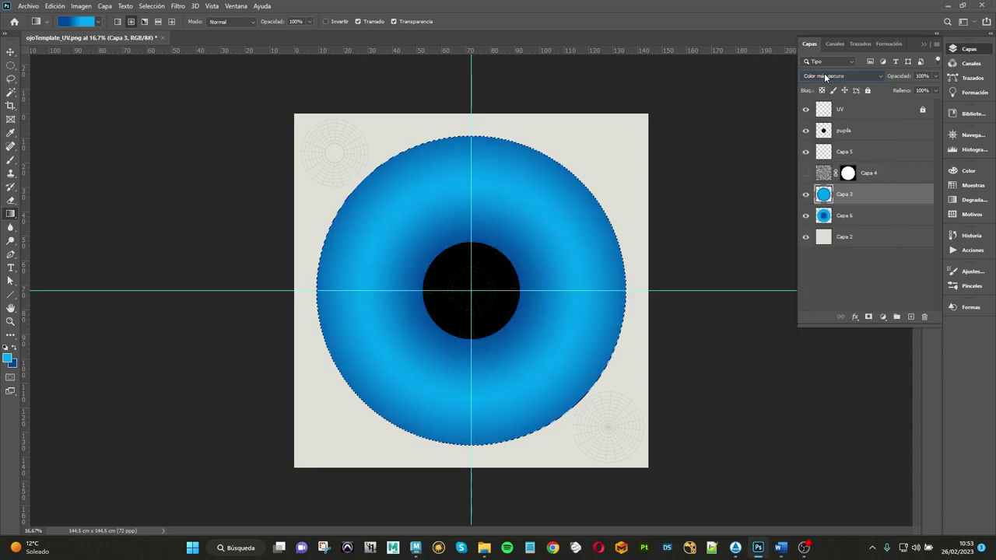
scroll(824, 74, down, 1)
scroll(824, 73, down, 1)
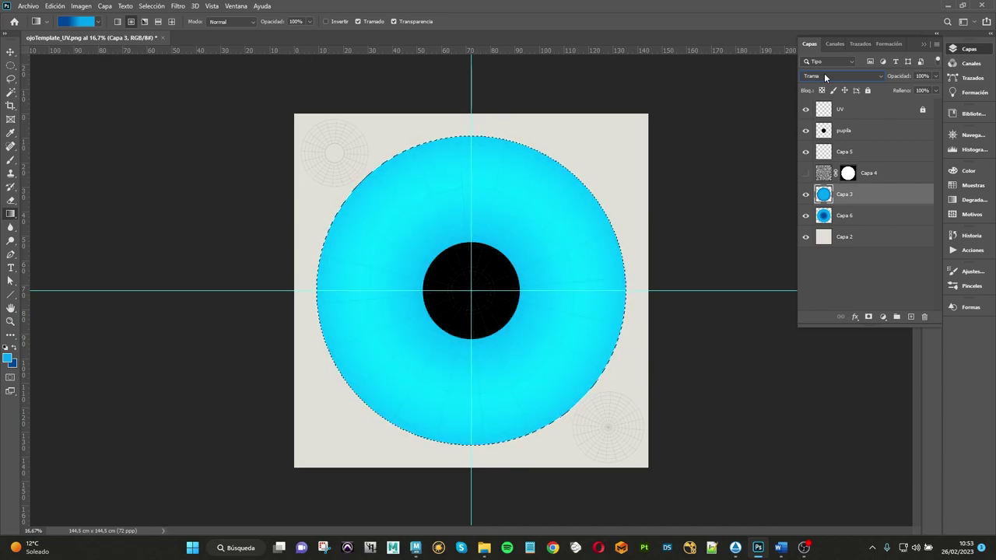
scroll(824, 73, down, 1)
scroll(824, 73, down, 1)
scroll(824, 73, down, 1)
scroll(824, 73, down, 1)
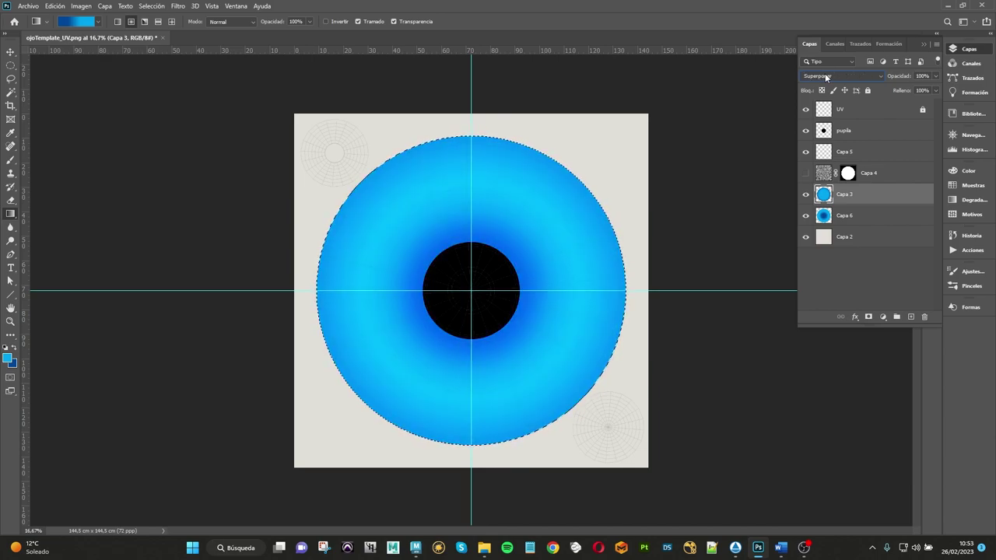
scroll(825, 73, up, 1)
scroll(824, 73, up, 1)
scroll(824, 74, up, 1)
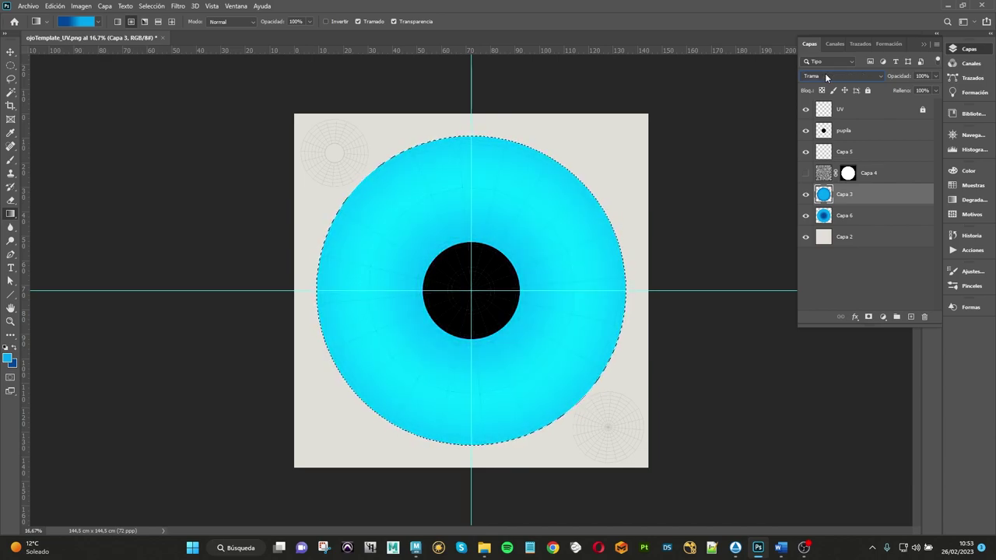
scroll(825, 73, up, 2)
scroll(824, 75, up, 1)
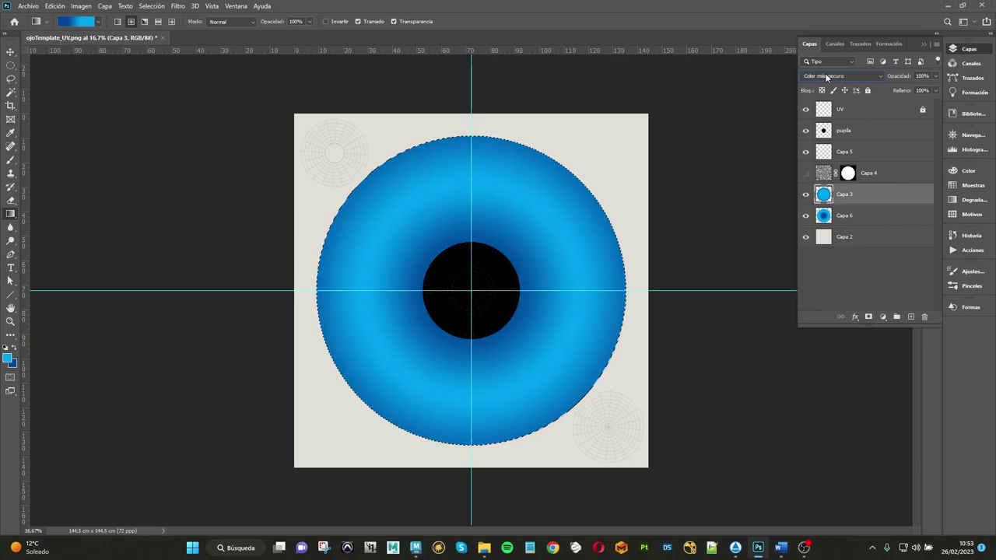
click(846, 216)
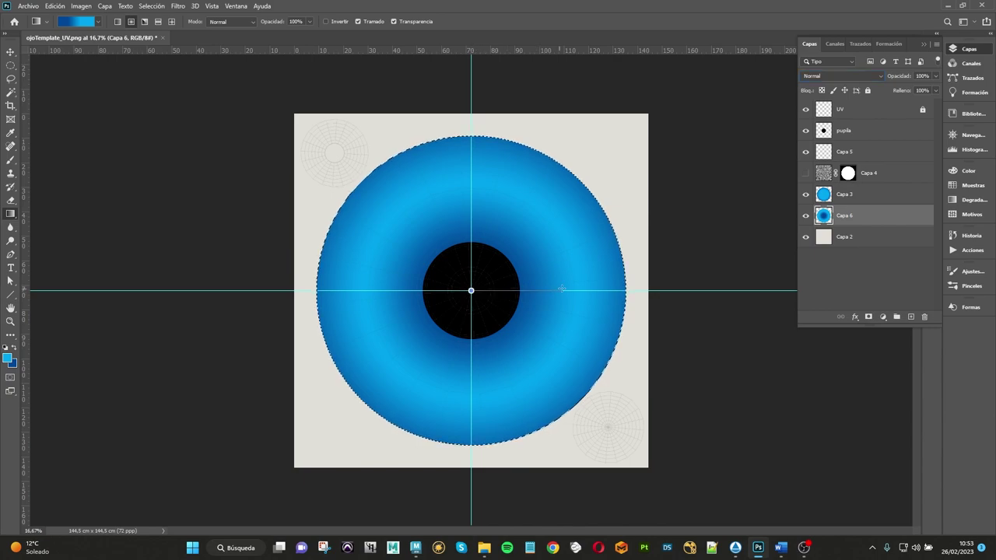
Step: Redraw the radial gradient from the pupil centre with a darker ring around the pupil
drag(471, 290, 570, 287)
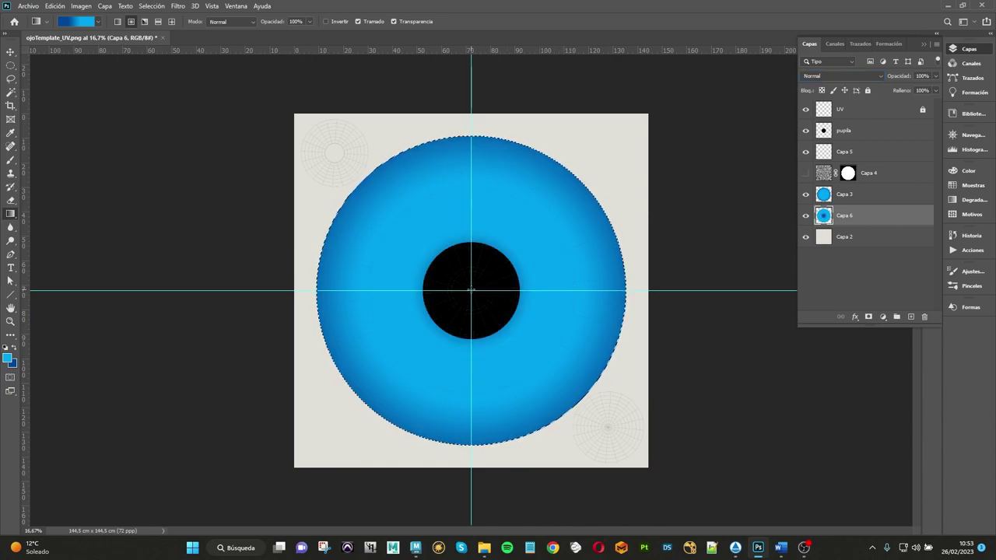
drag(471, 290, 579, 290)
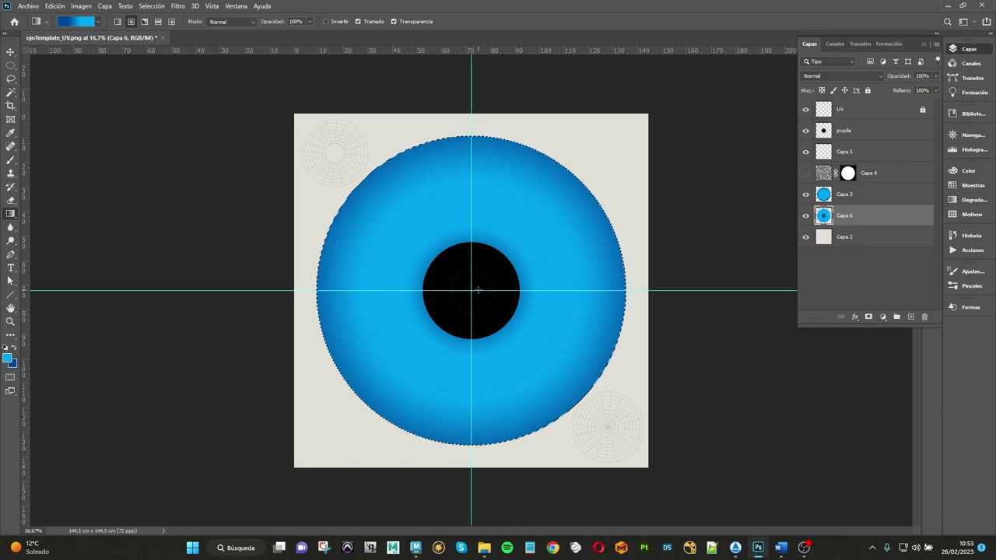
alt+scroll(541, 313, up, 4)
alt+scroll(540, 312, up, 2)
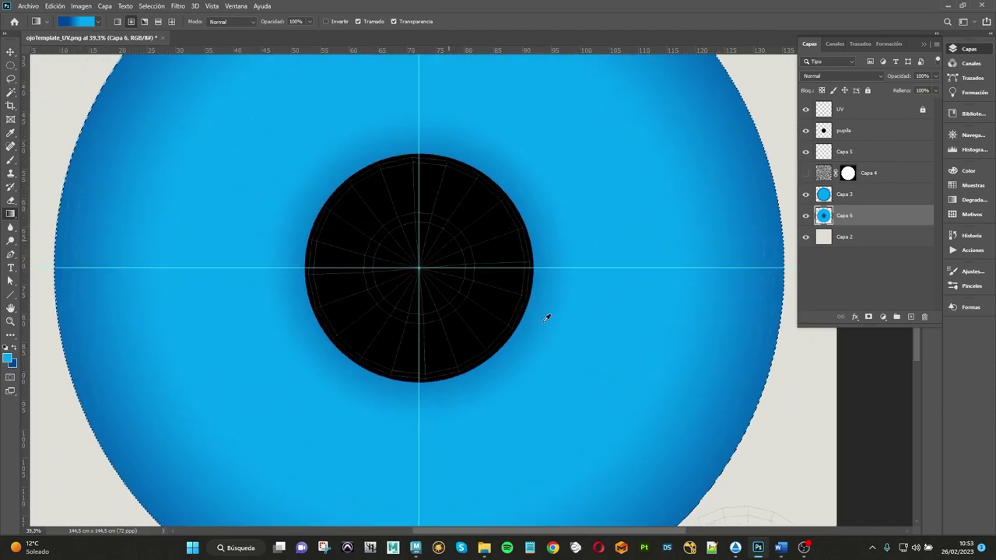
alt+scroll(545, 311, up, 1)
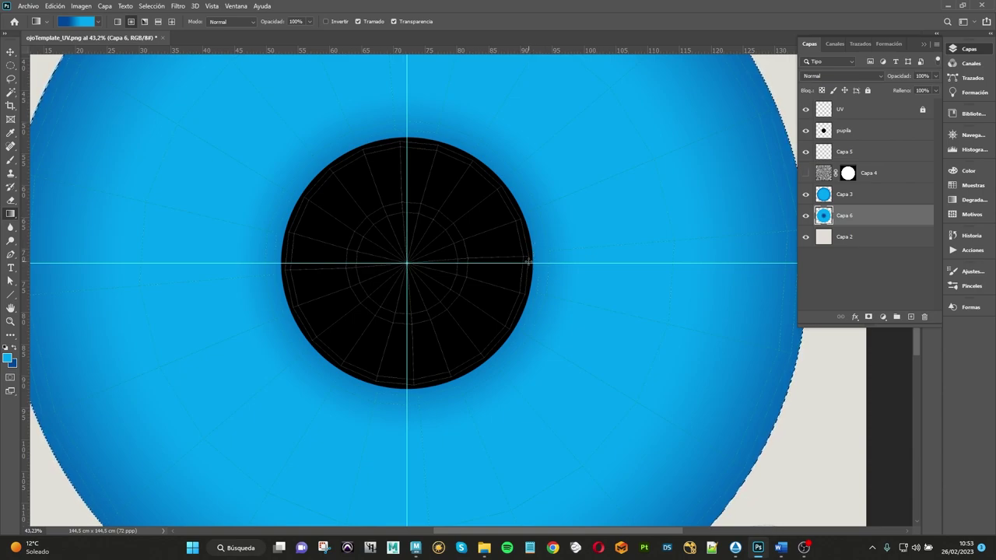
alt+scroll(509, 310, down, 1)
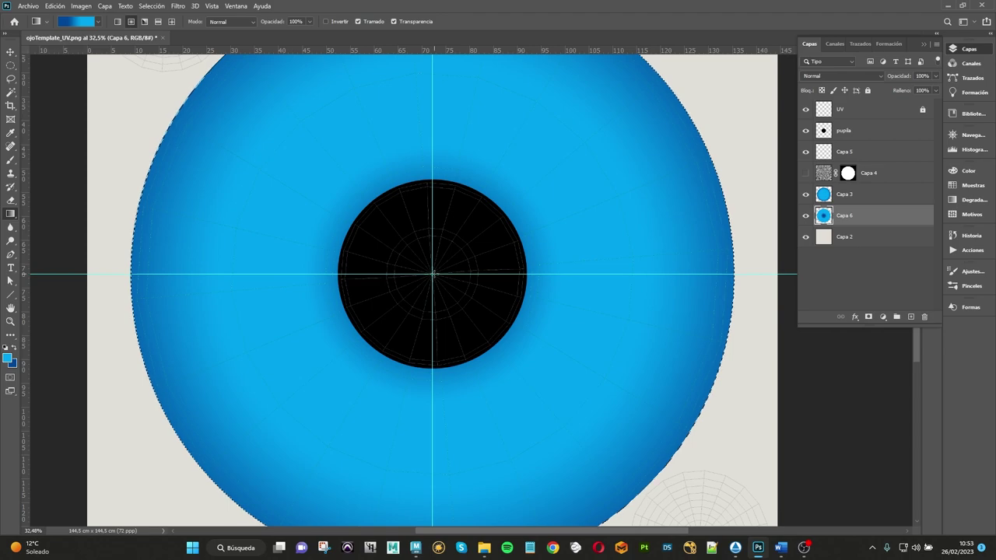
Step: Redraw the gradient from the iris centre to near its edge, then deselect Capa 6
drag(432, 274, 502, 274)
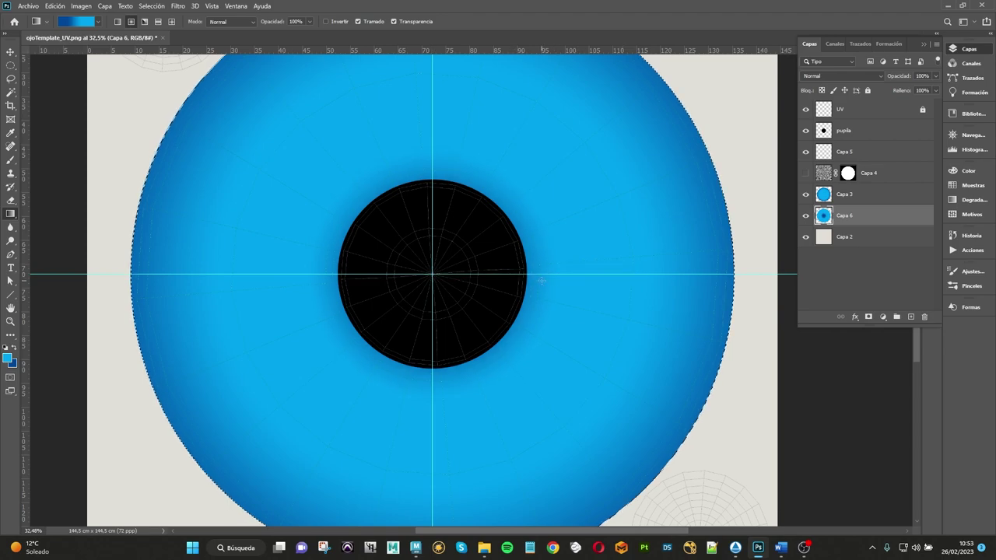
drag(638, 274, 747, 270)
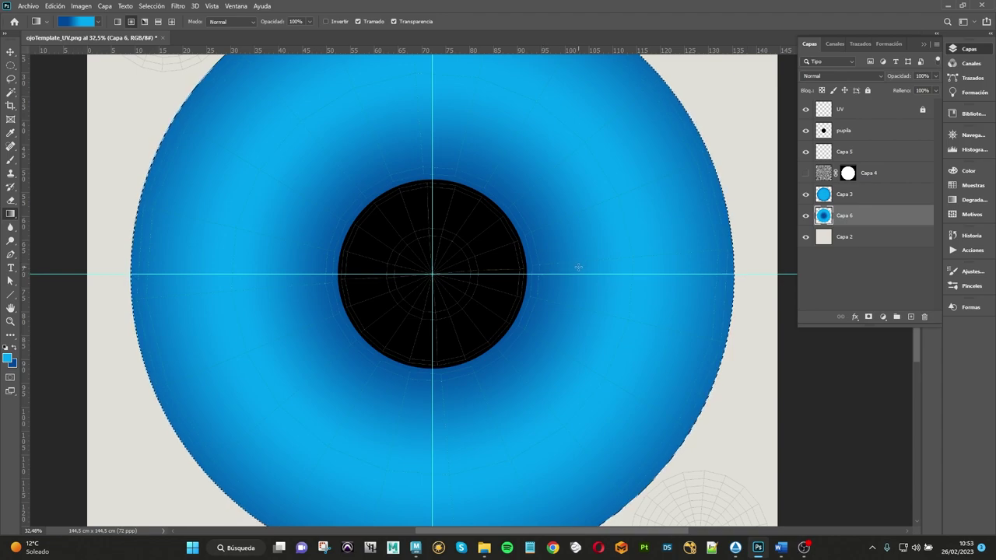
key(ctrl+z)
drag(431, 274, 737, 263)
key(ctrl+z)
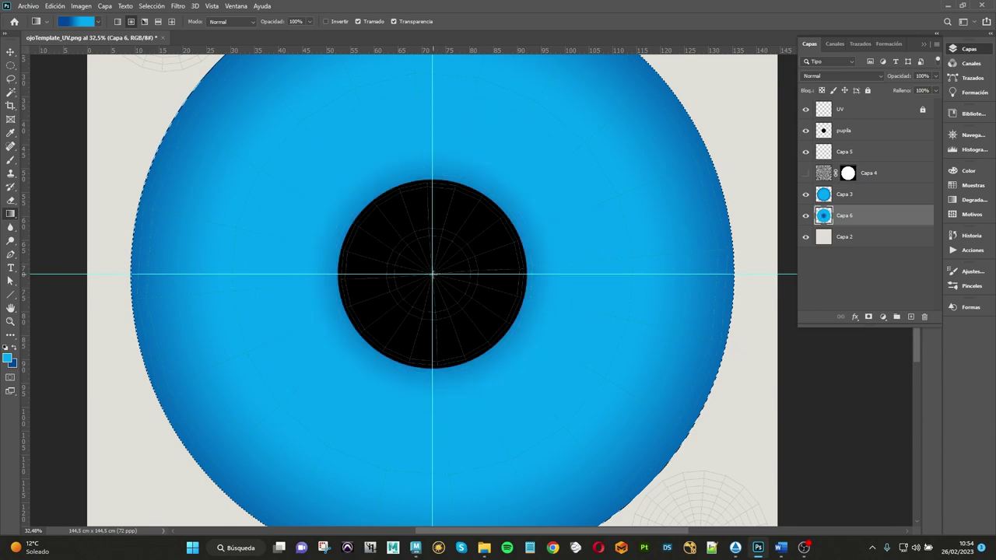
drag(432, 273, 688, 274)
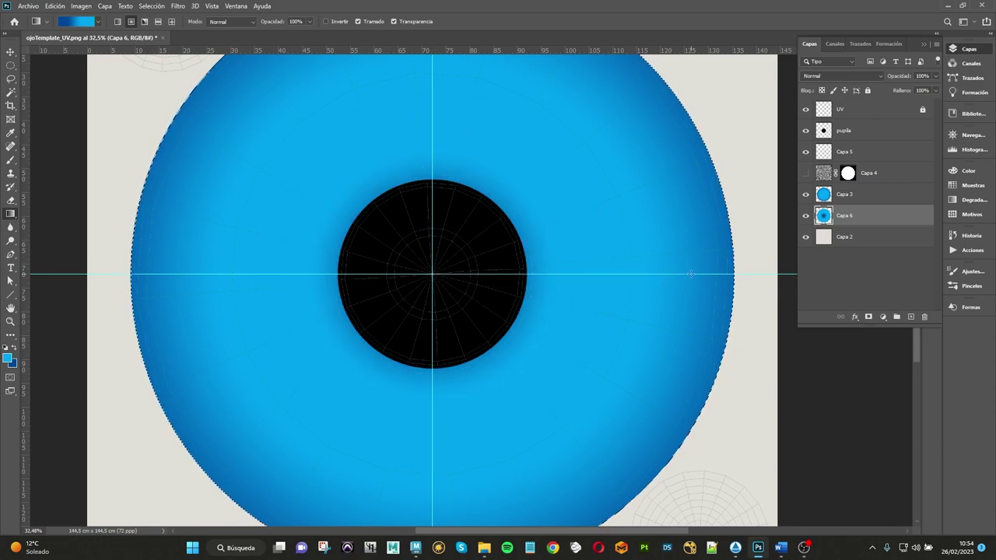
alt+scroll(633, 273, down, 3)
alt+scroll(616, 289, down, 1)
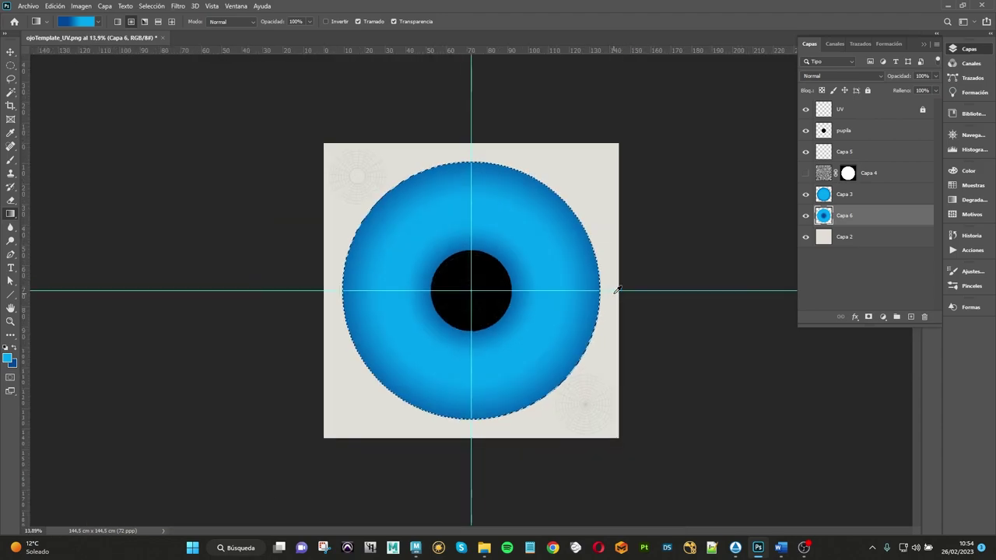
alt+scroll(614, 288, up, 1)
click(836, 272)
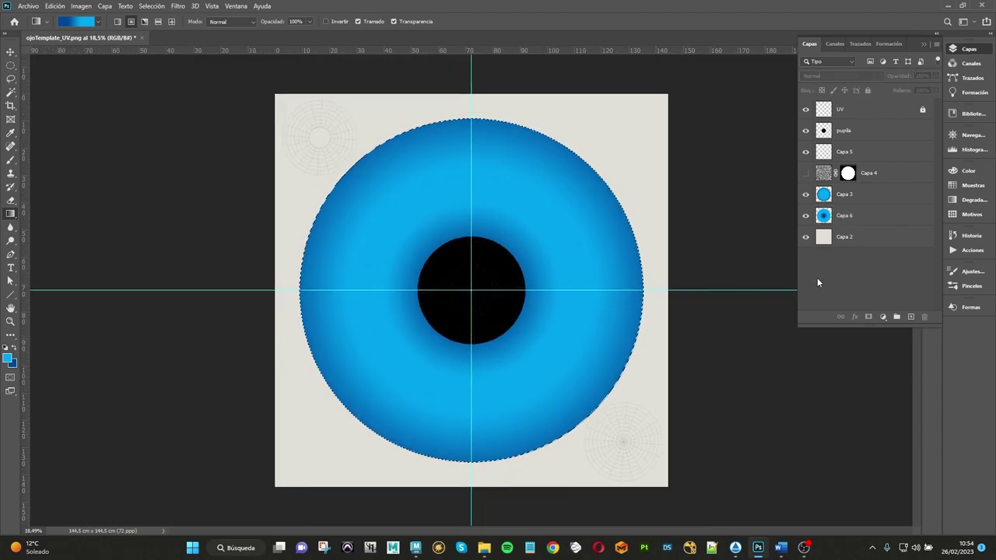
Step: Save as TIFF ojoTemplate_UV.tif with layers, accepting the TIFF options and layers warning
key(ctrl+shift+s)
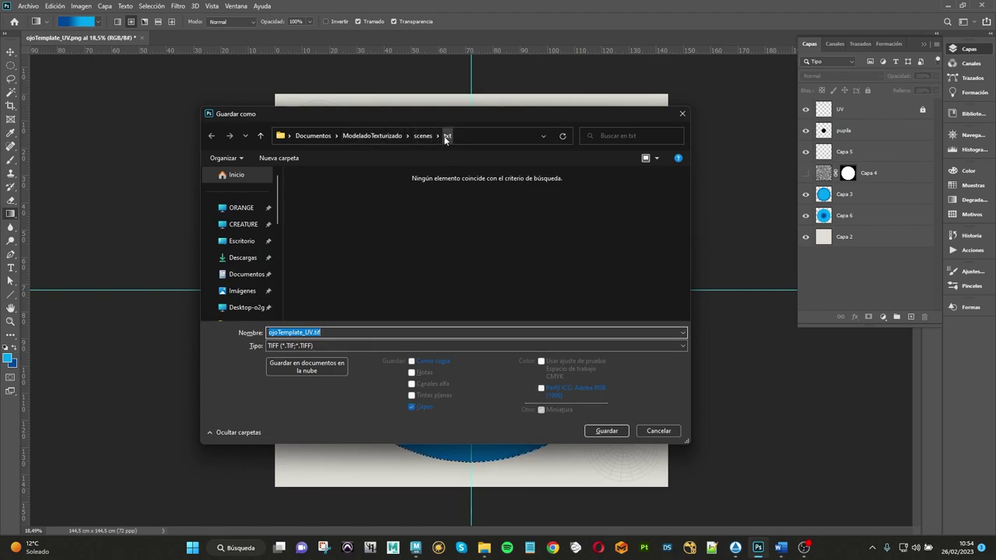
click(605, 431)
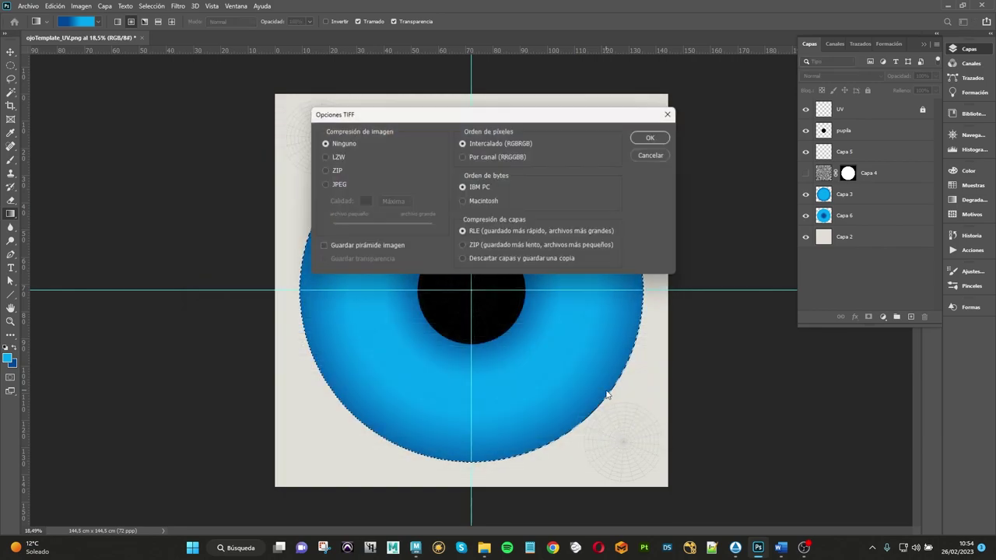
click(650, 139)
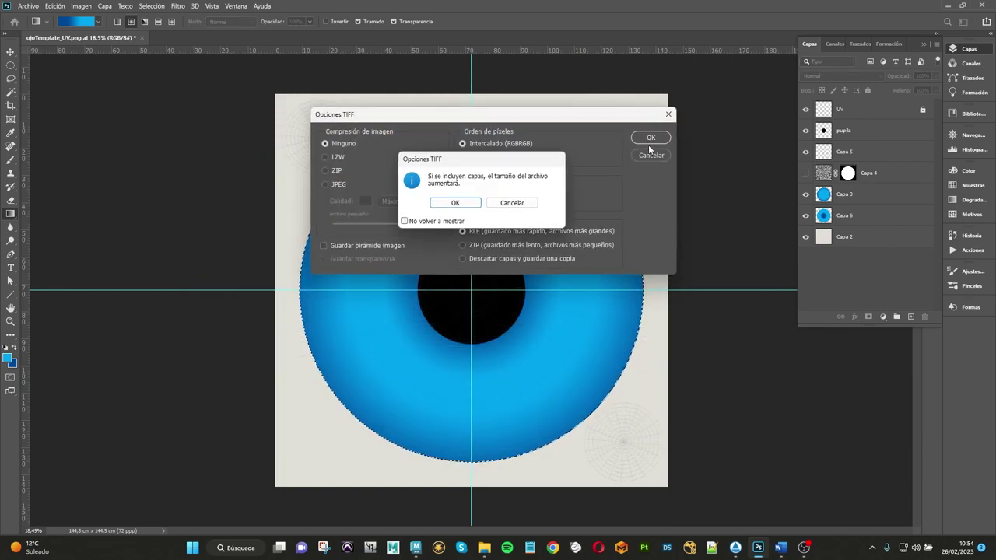
click(467, 202)
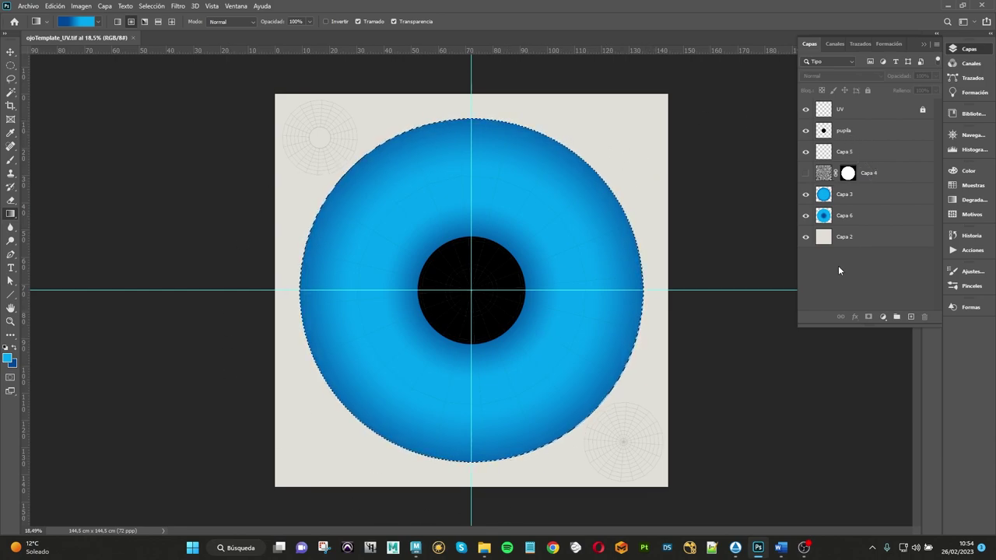
Step: Show and select the Capa 4 fibre layer and set its opacity to 21%
click(805, 173)
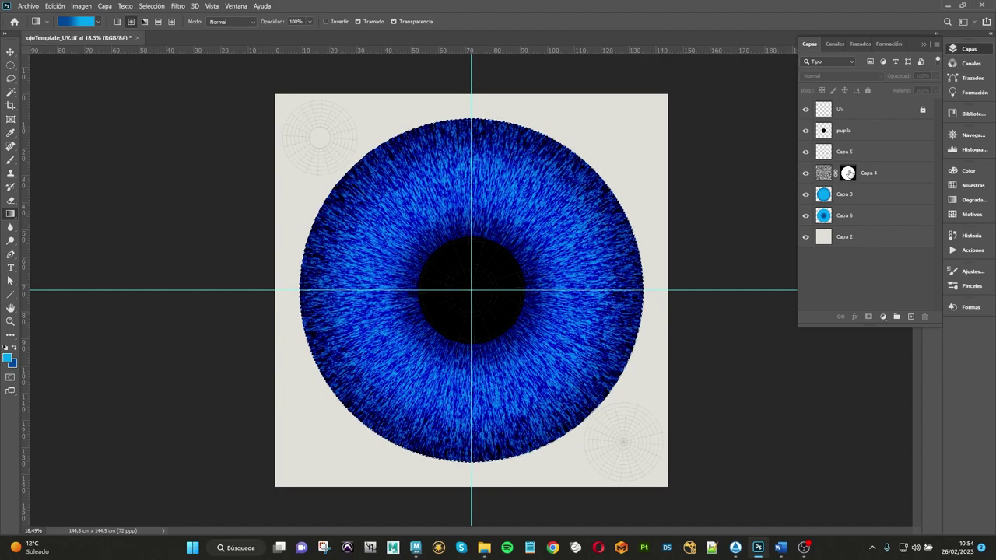
click(877, 173)
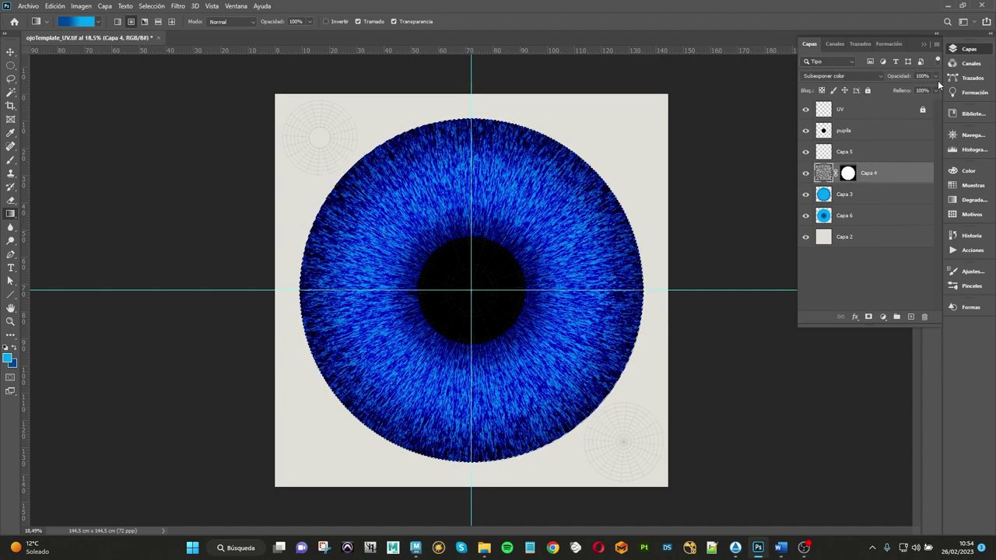
click(935, 76)
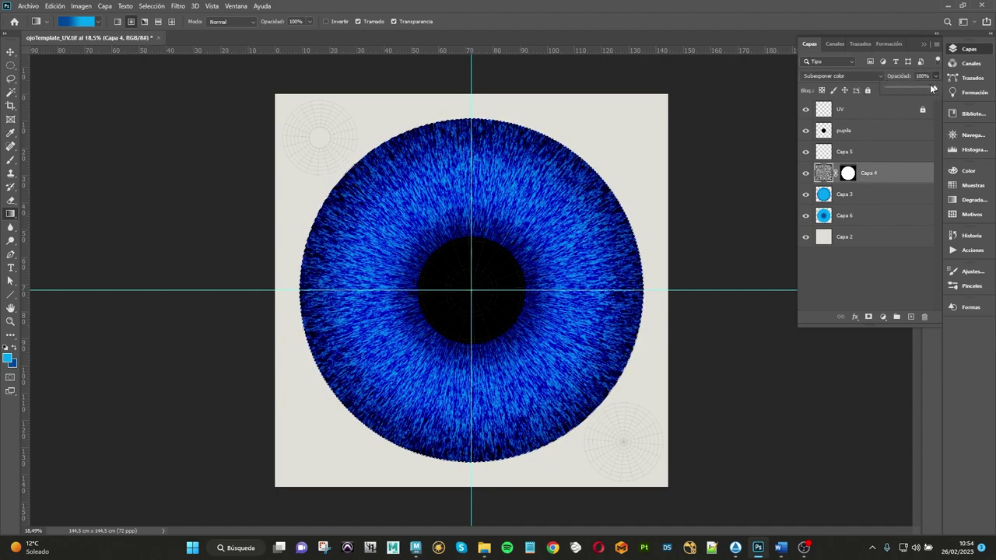
drag(934, 88, 893, 89)
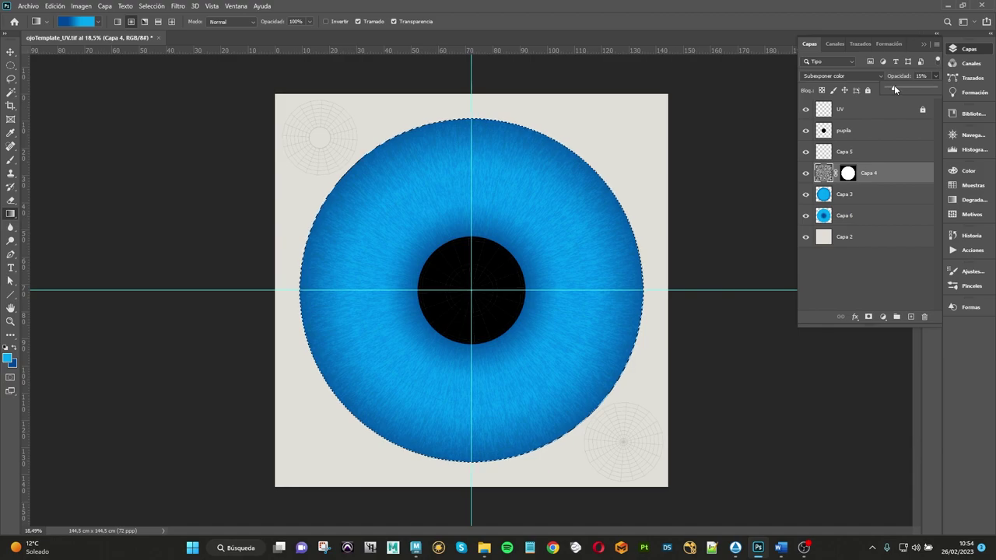
drag(892, 89, 894, 88)
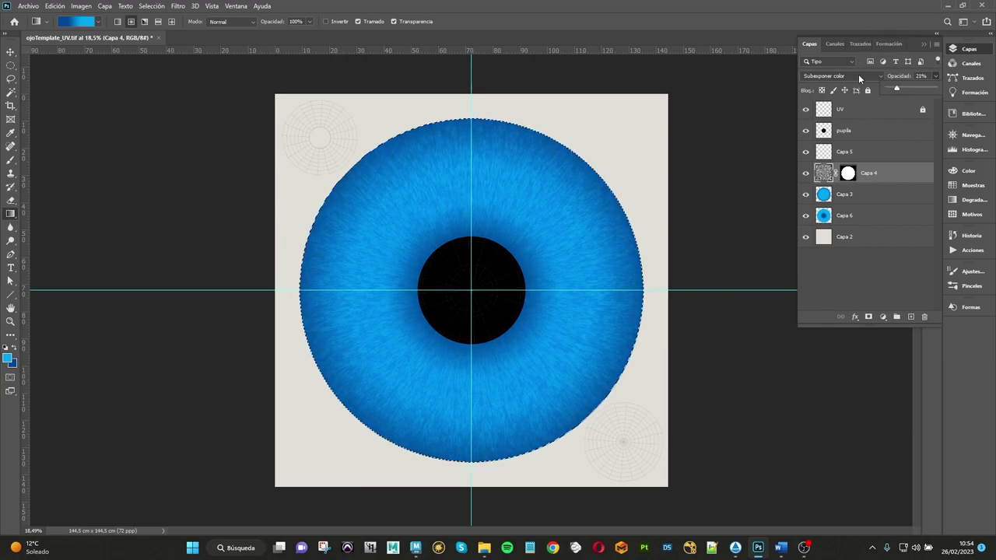
Step: Cycle Capa 4's blend mode from Multiplicar down to Superponer, then deselect the layer
click(858, 74)
click(826, 115)
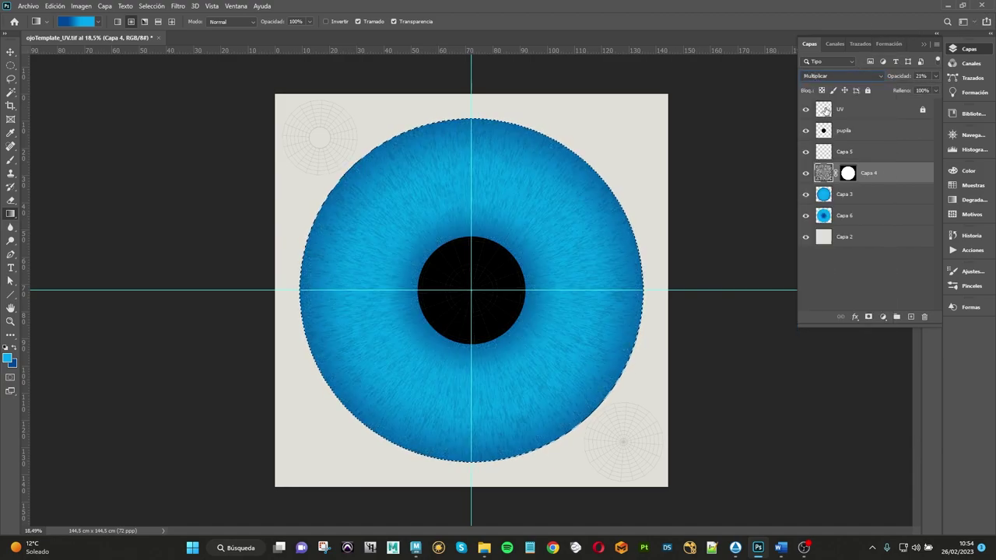
key(Down)
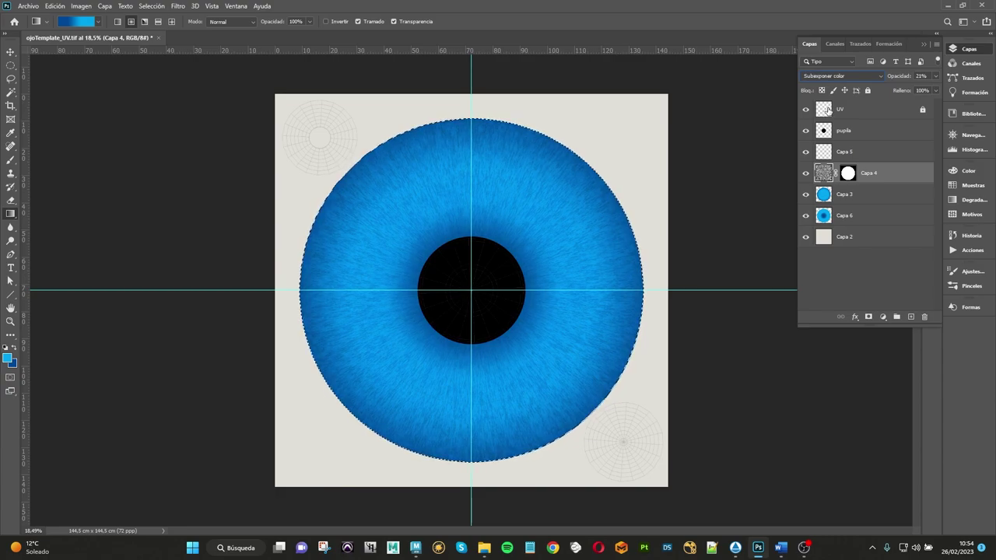
key(Down)
key(Down)
key(Down)
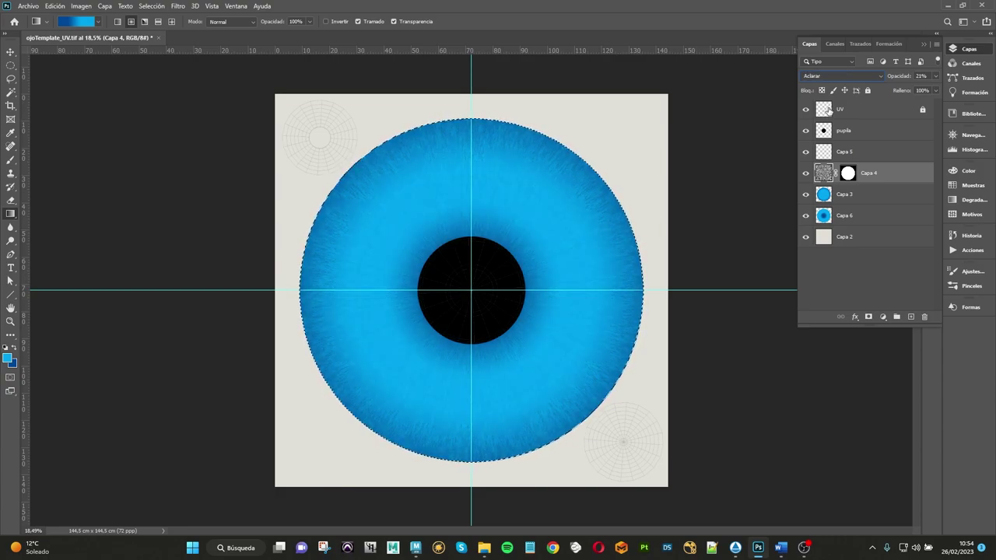
key(Down)
key(Down)
key(Down)
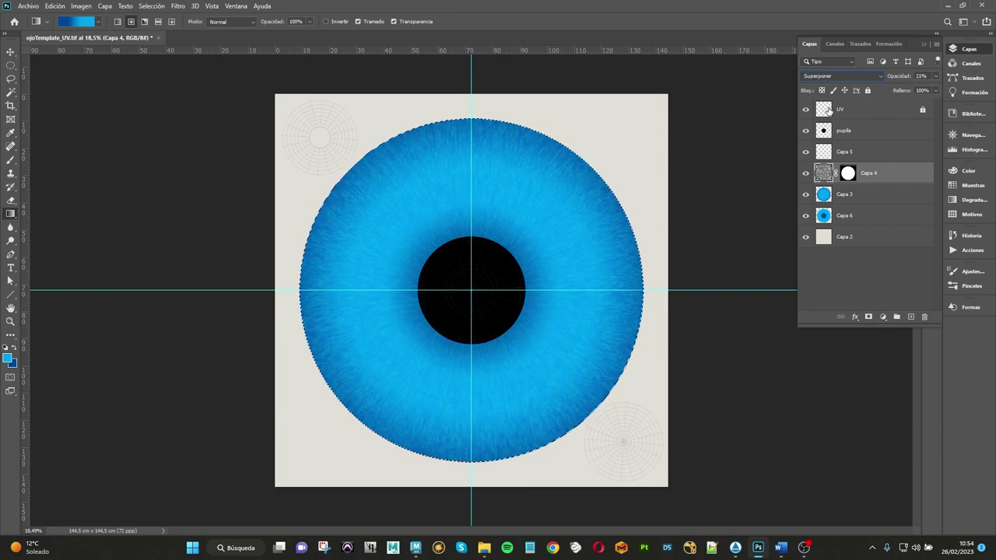
click(827, 296)
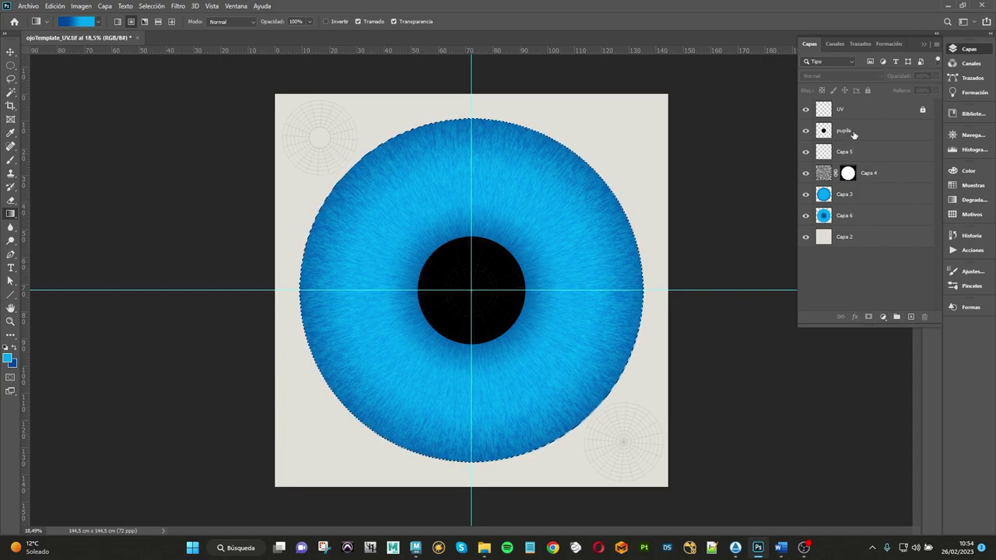
Step: Add new layer Capa 7 above Capa 5 and reset colours to default black and white
click(849, 159)
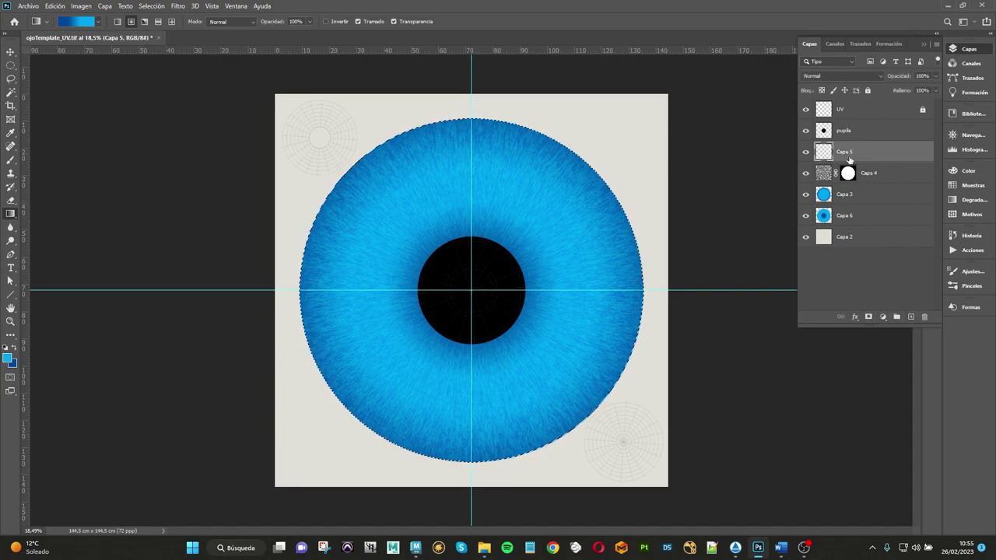
click(911, 319)
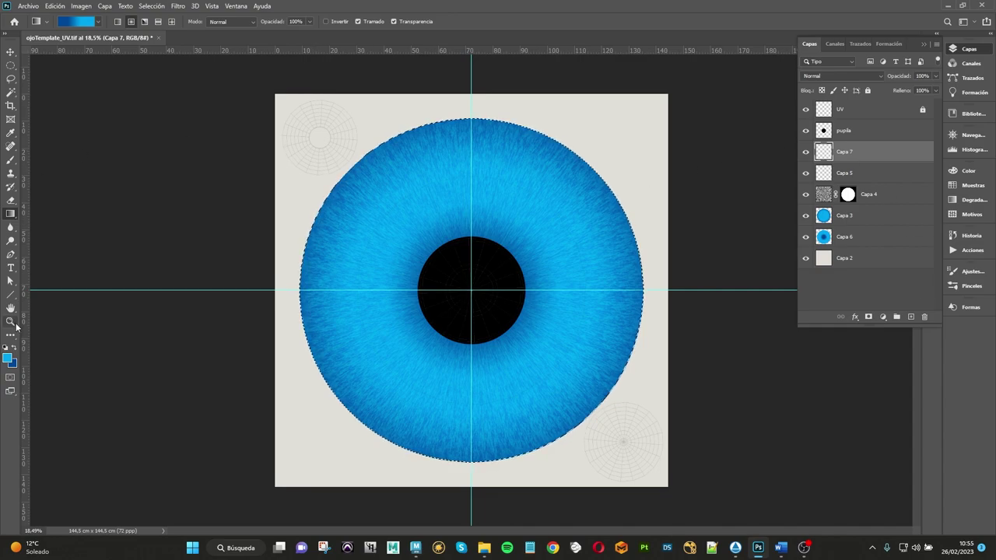
click(5, 348)
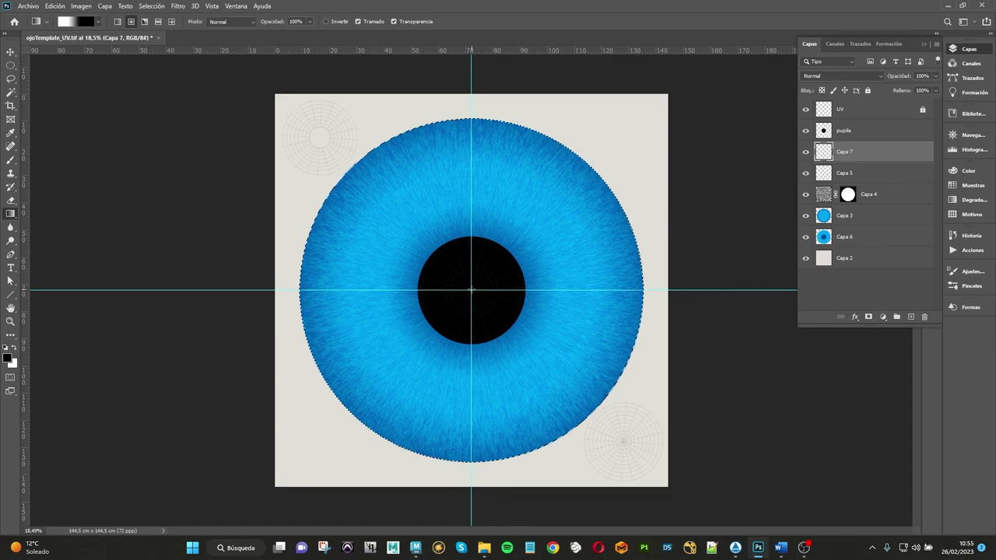
Step: Test two black-and-white radial gradients from the eye centre and undo both
drag(471, 290, 594, 289)
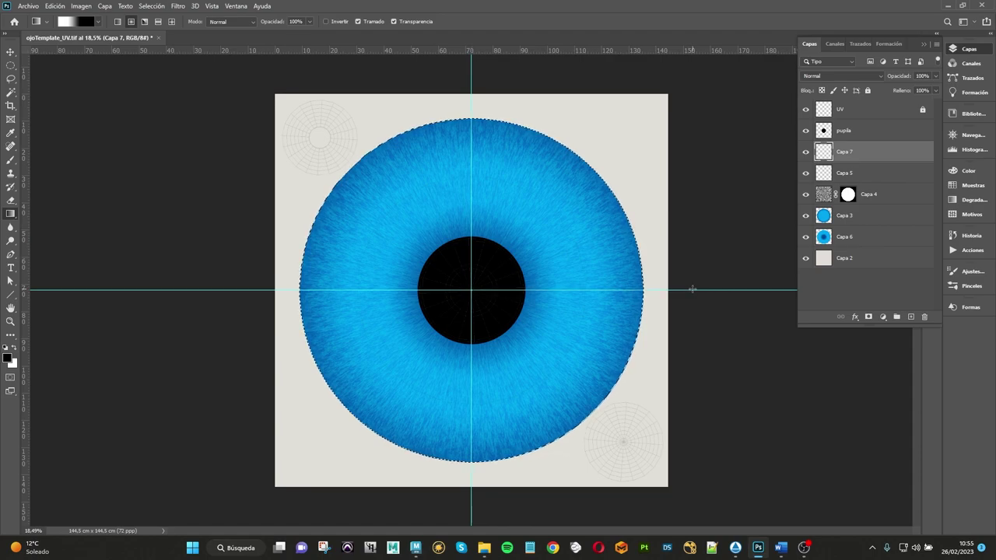
drag(689, 289, 693, 288)
key(ctrl+z)
drag(582, 290, 582, 290)
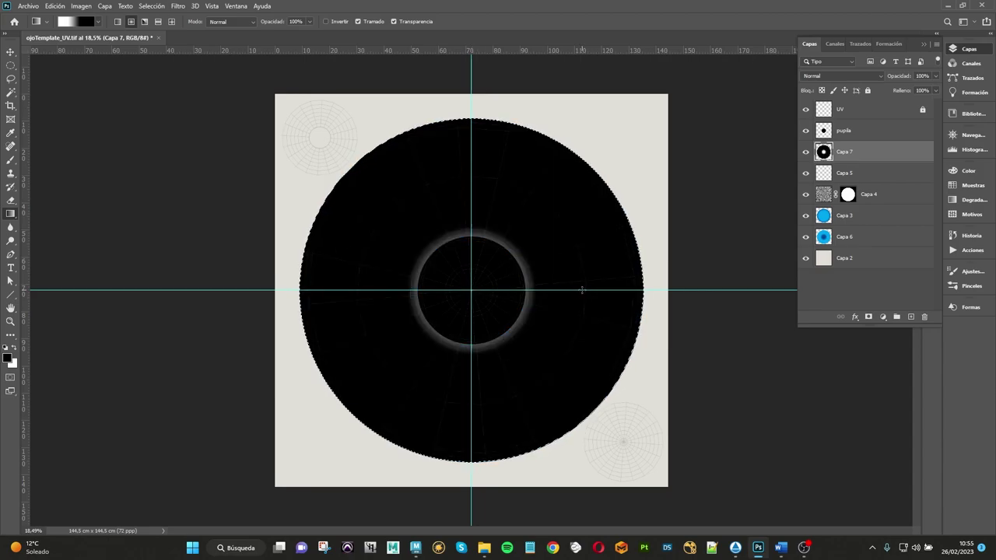
key(ctrl+z)
Step: Move the gradient's opacity and black colour stops toward the start of the gradient
click(88, 24)
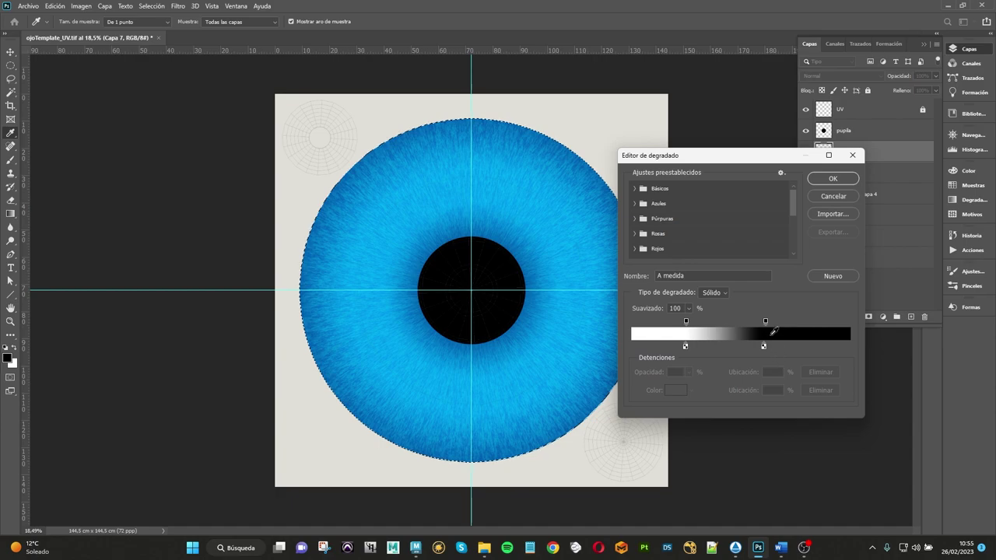
drag(765, 320, 616, 319)
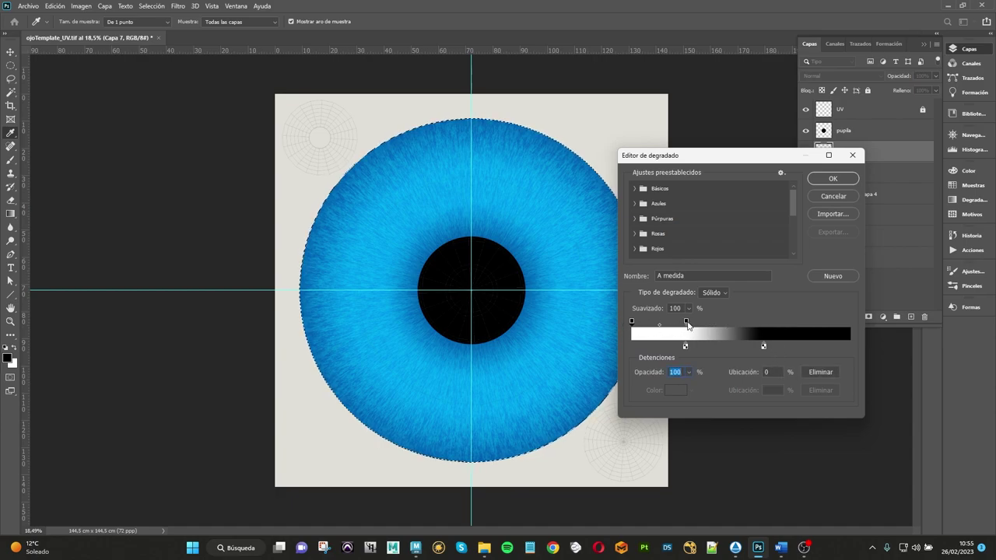
drag(762, 346, 631, 345)
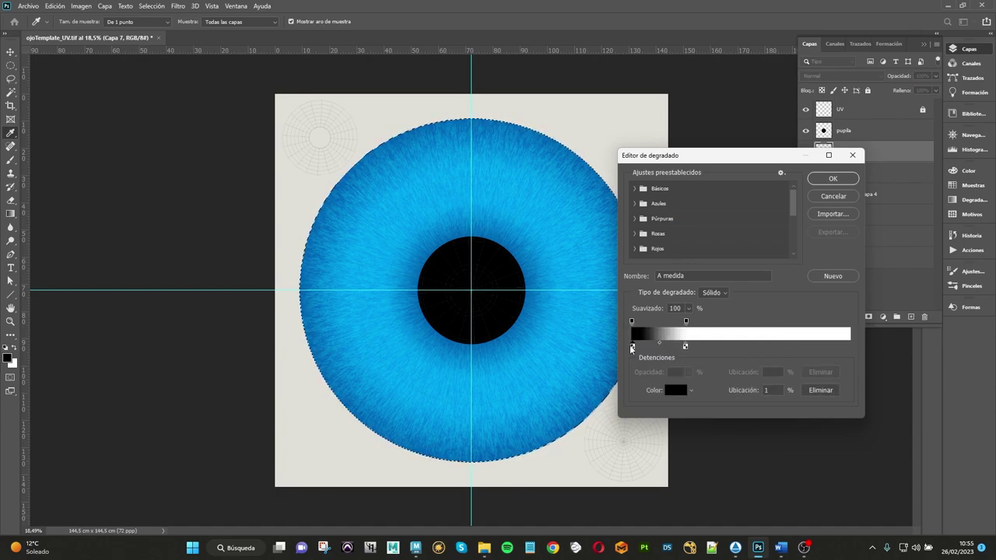
click(686, 320)
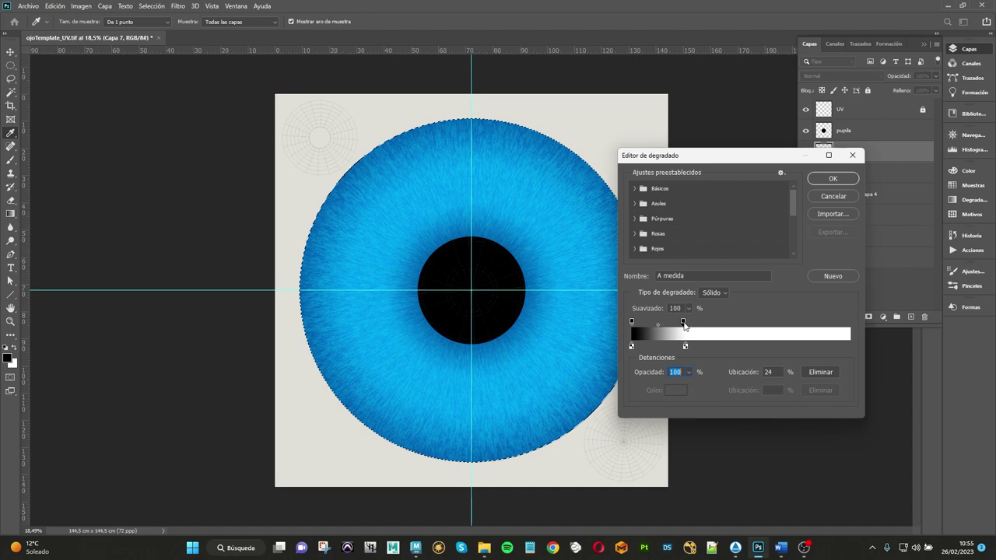
click(832, 177)
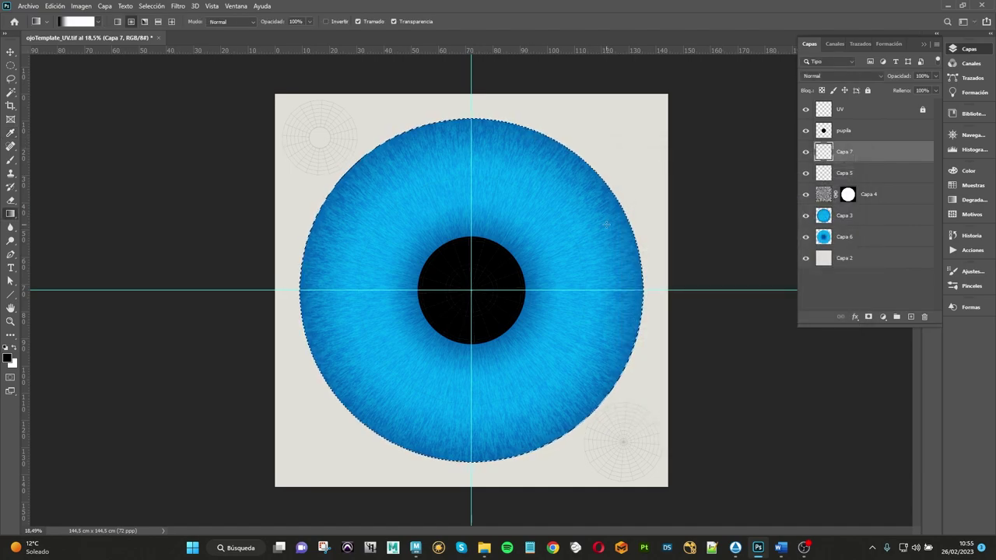
Step: Test white-to-black radial gradients from the eye centre and undo them
drag(471, 290, 612, 289)
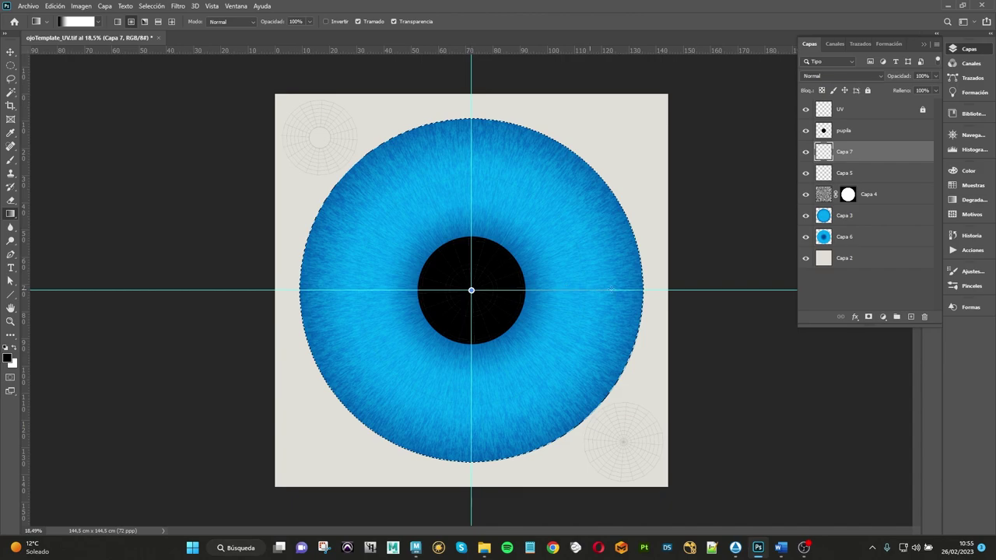
drag(672, 290, 672, 289)
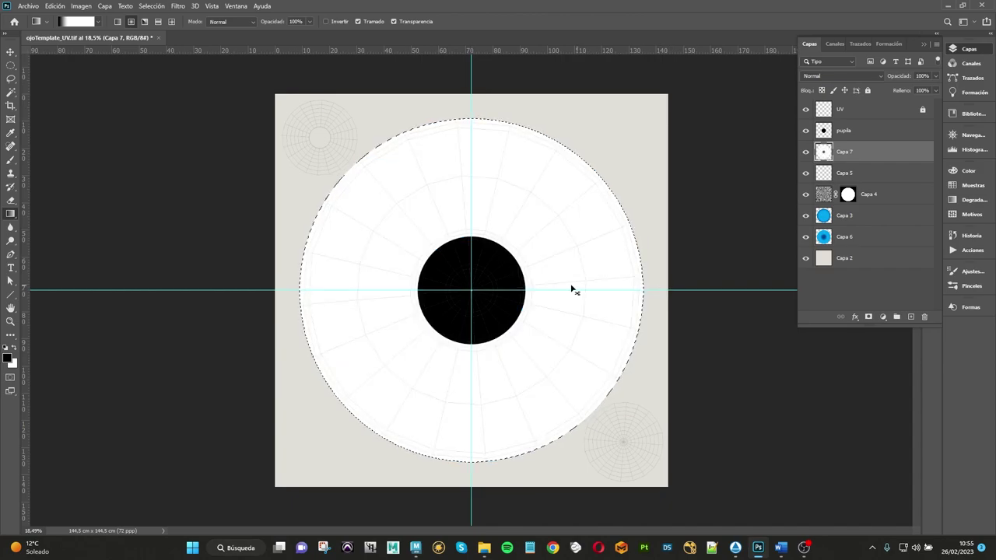
key(ctrl+z)
drag(471, 290, 574, 290)
key(ctrl+z)
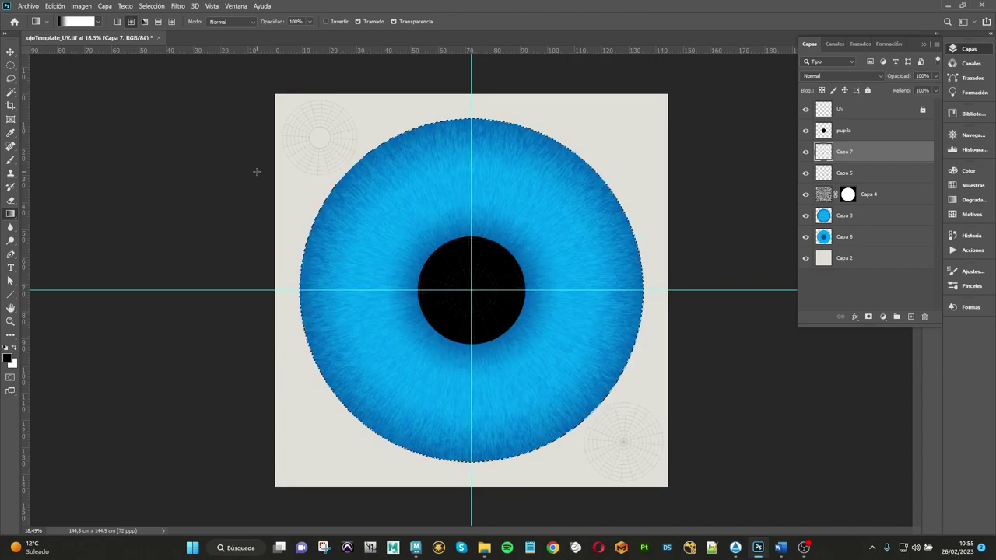
Step: Remove the left opacity stop and shift the remaining opacity stop to change the fade
click(80, 22)
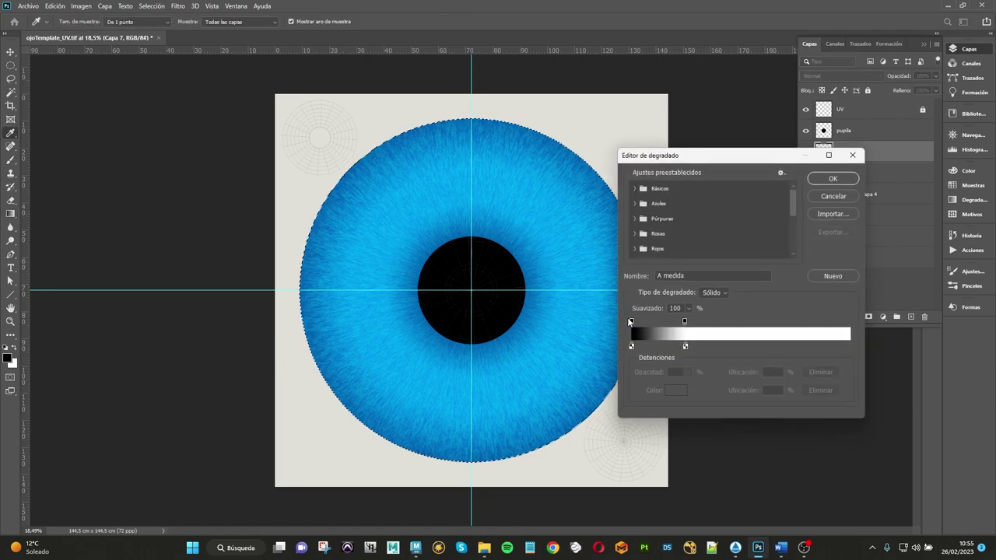
click(848, 322)
mouse_move(632, 320)
mouse_down()
mouse_move(634, 350)
mouse_move(848, 346)
mouse_up()
click(770, 389)
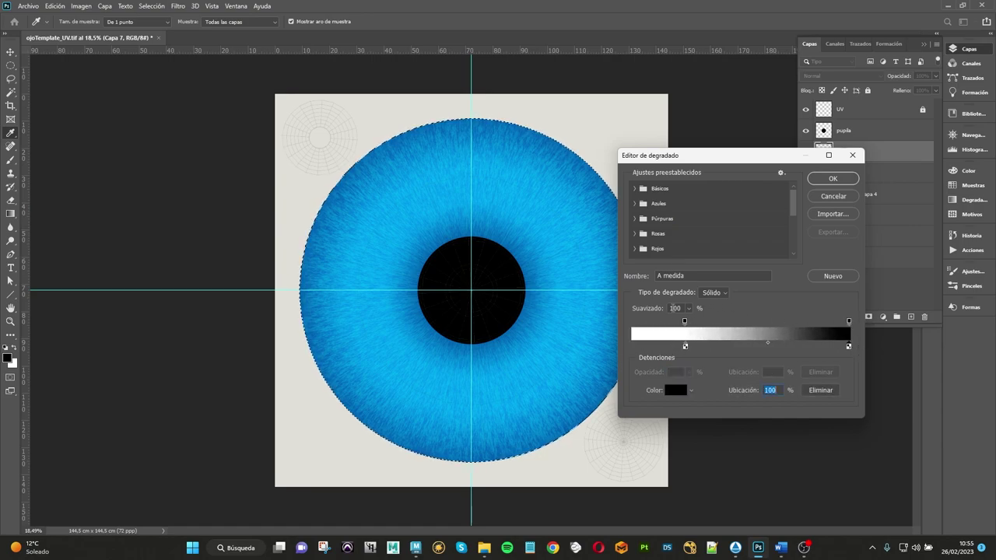
mouse_move(687, 324)
mouse_down()
mouse_move(819, 348)
mouse_move(802, 347)
mouse_move(802, 322)
mouse_up()
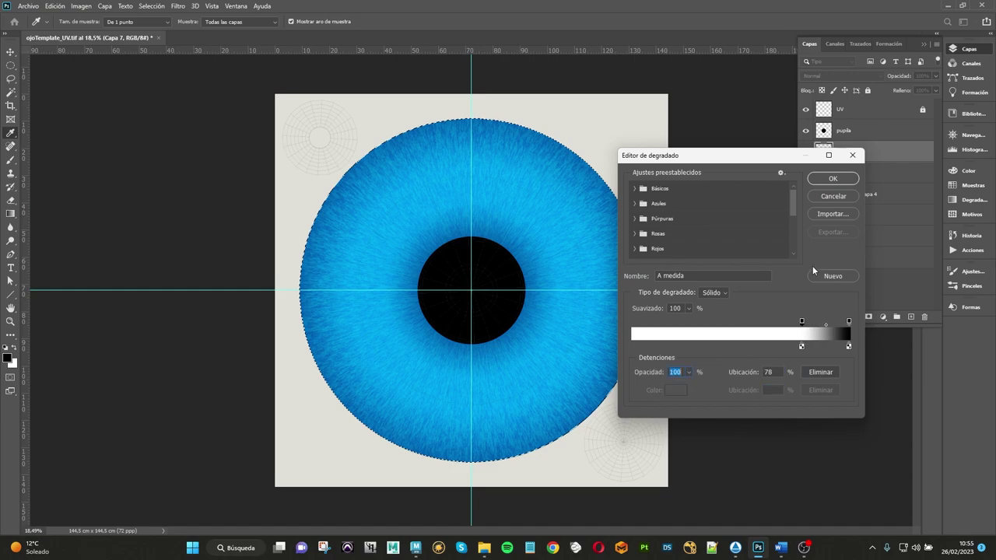
click(822, 182)
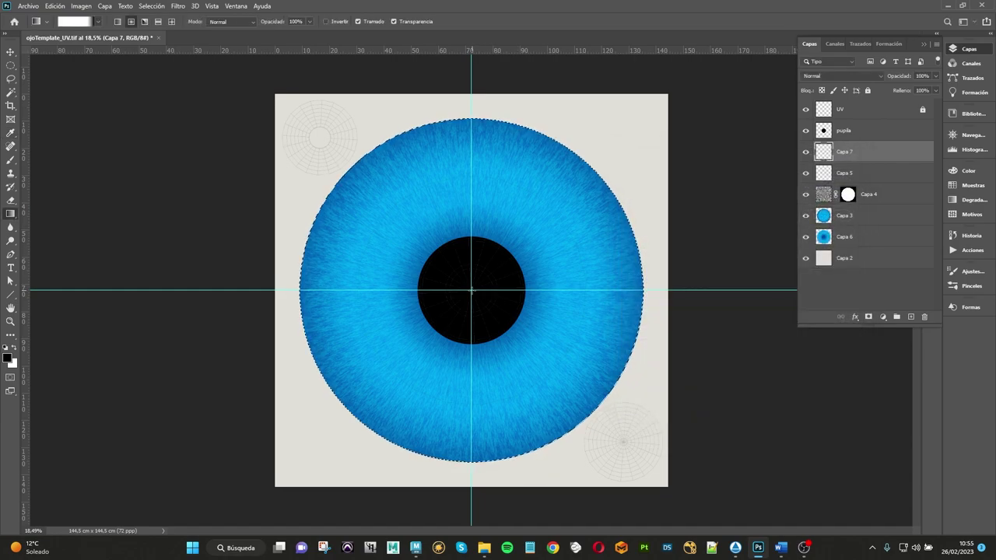
Step: Redraw the radial gradient from the iris centre to its edge, white inside, black at the rim
drag(678, 289, 673, 286)
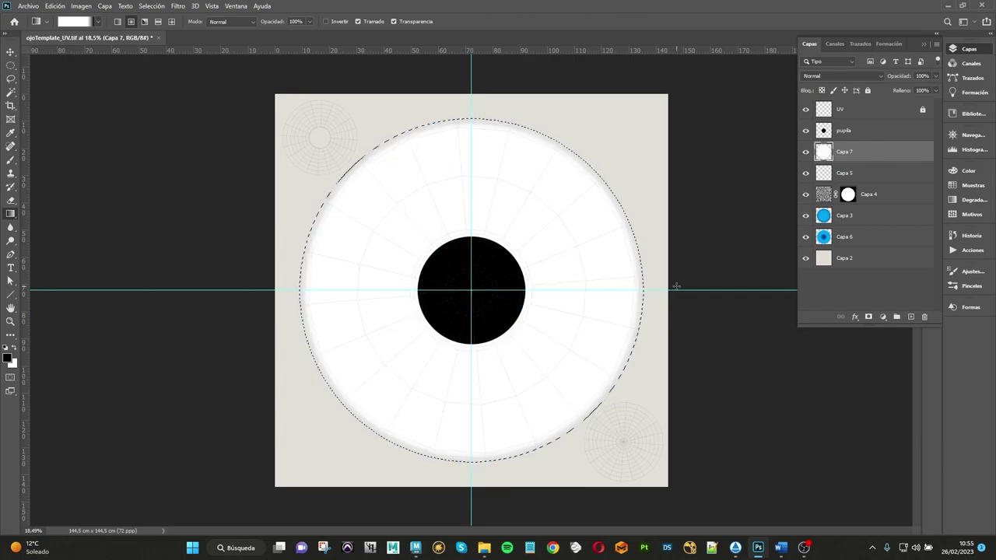
key(ctrl+z)
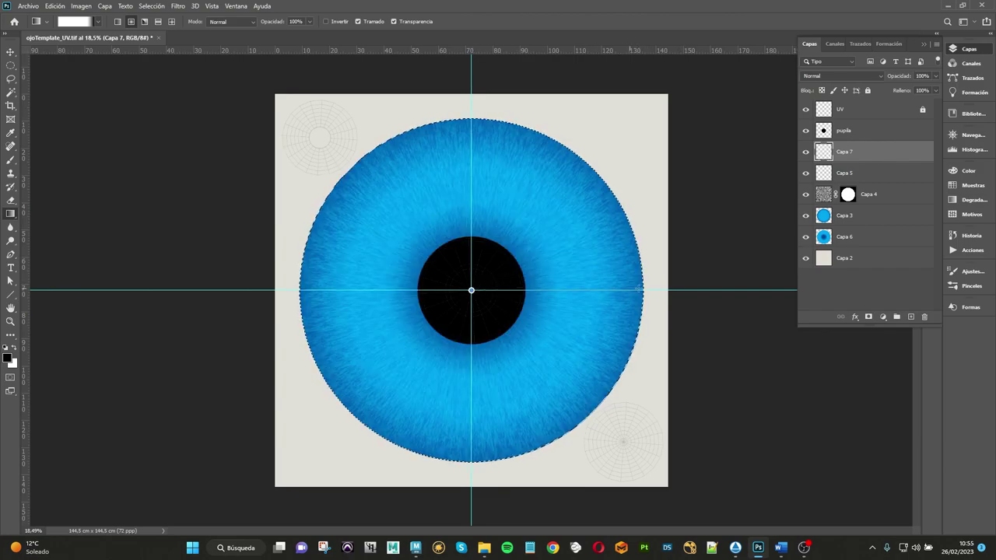
drag(477, 288, 637, 288)
key(ctrl+z)
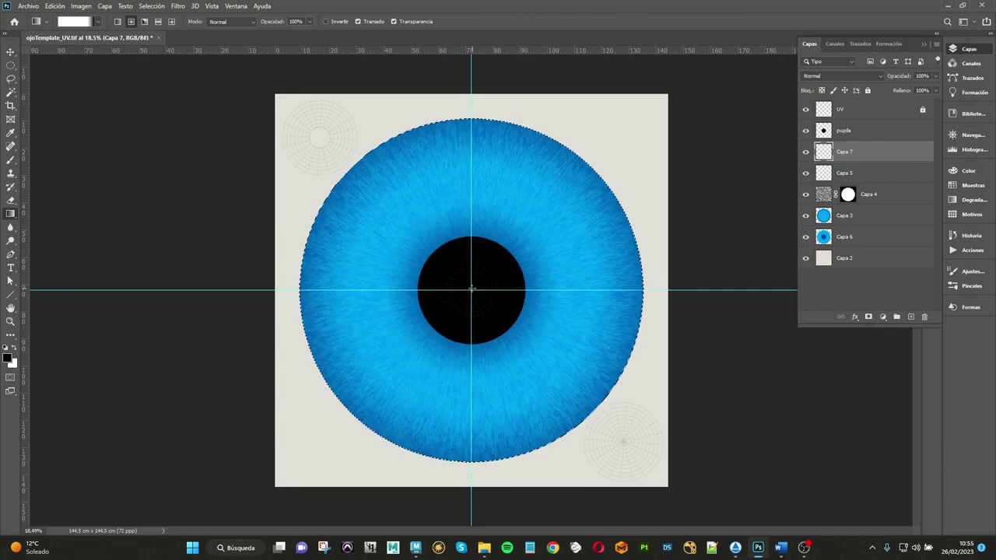
drag(471, 290, 659, 286)
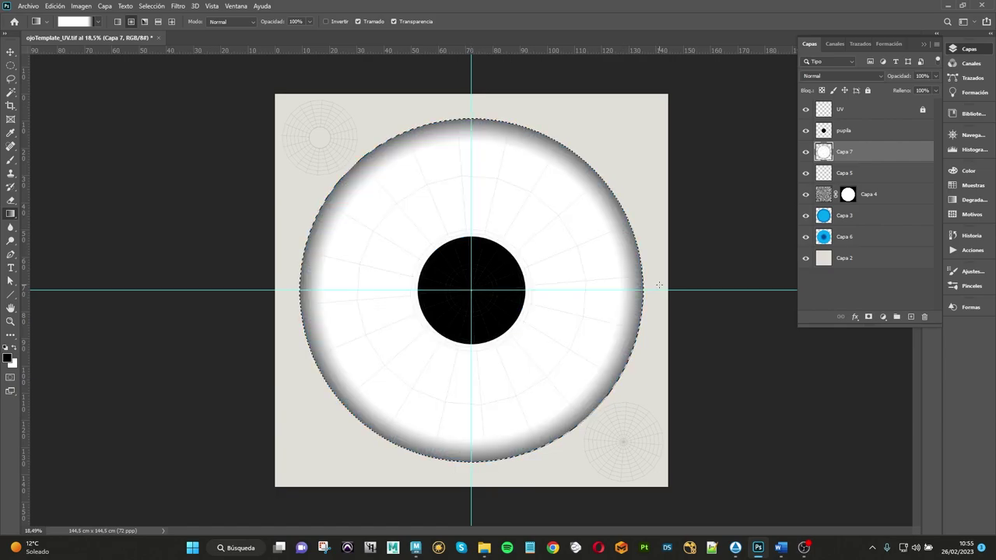
key(ctrl+z)
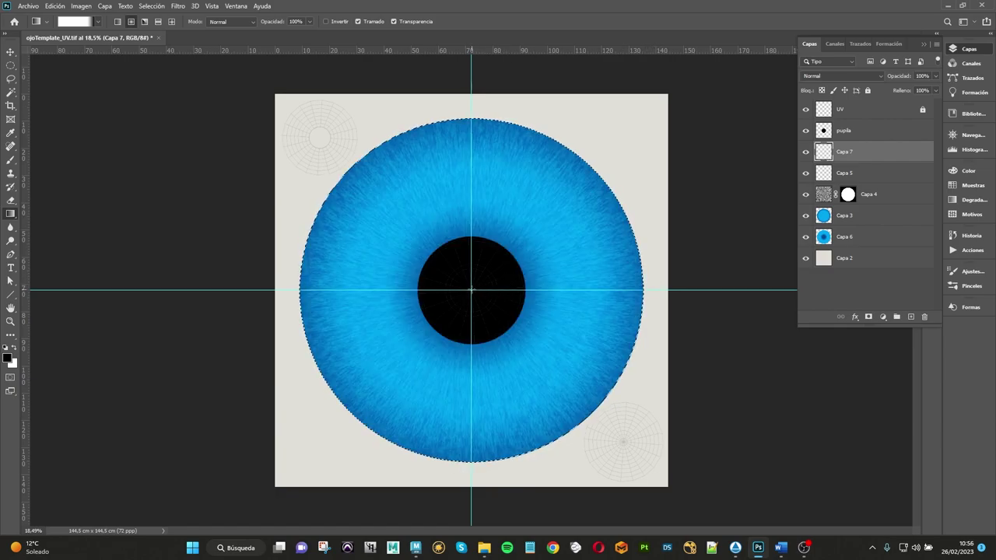
drag(471, 290, 651, 289)
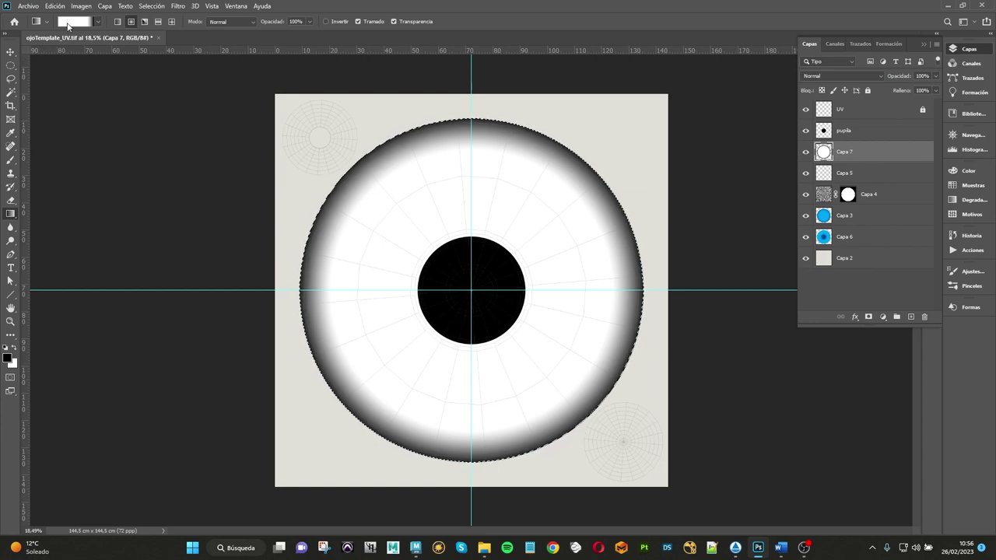
Step: Load the Básicos 'Color frontal/transparente' gradient preset
click(68, 23)
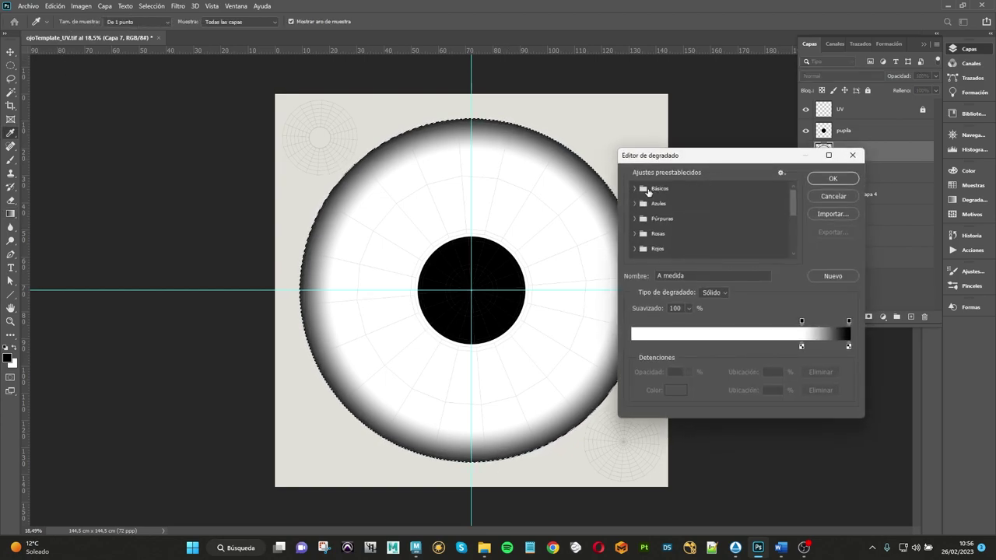
click(633, 189)
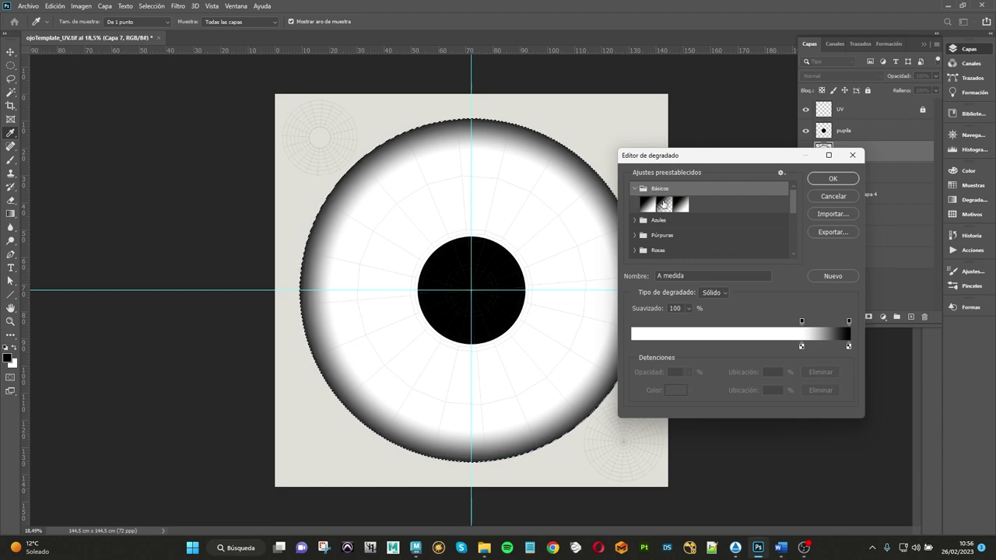
click(663, 206)
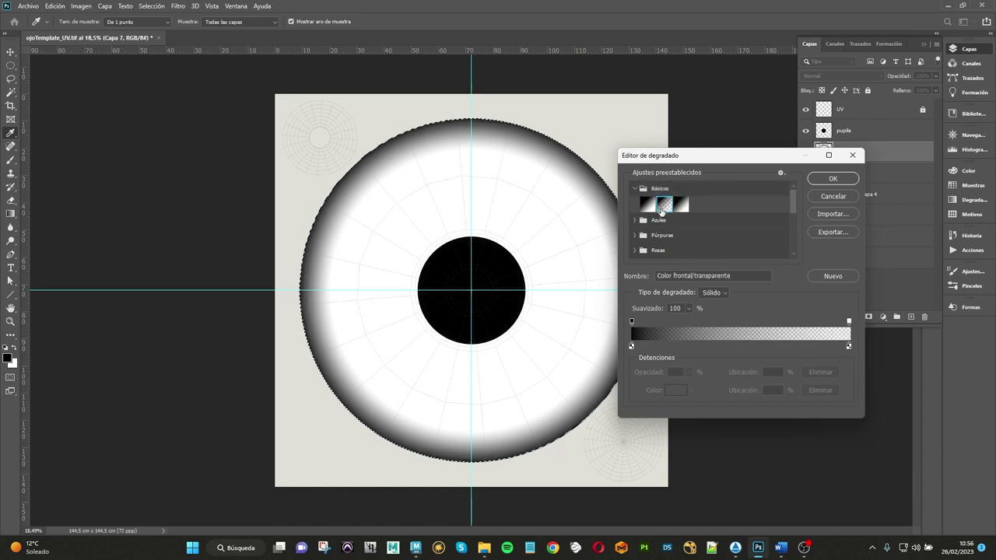
click(832, 180)
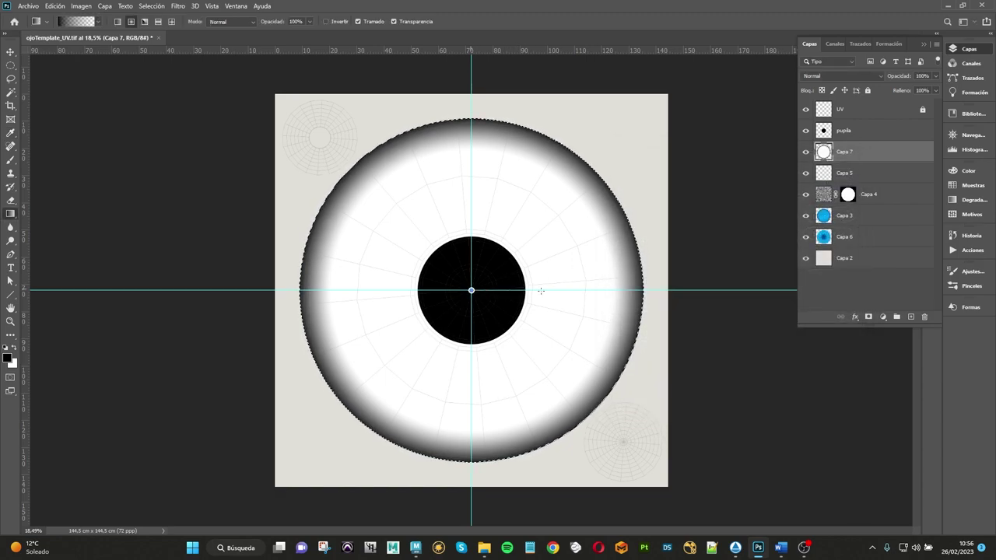
Step: Test three dark radial gradients from the iris centre and undo each one
drag(470, 290, 660, 290)
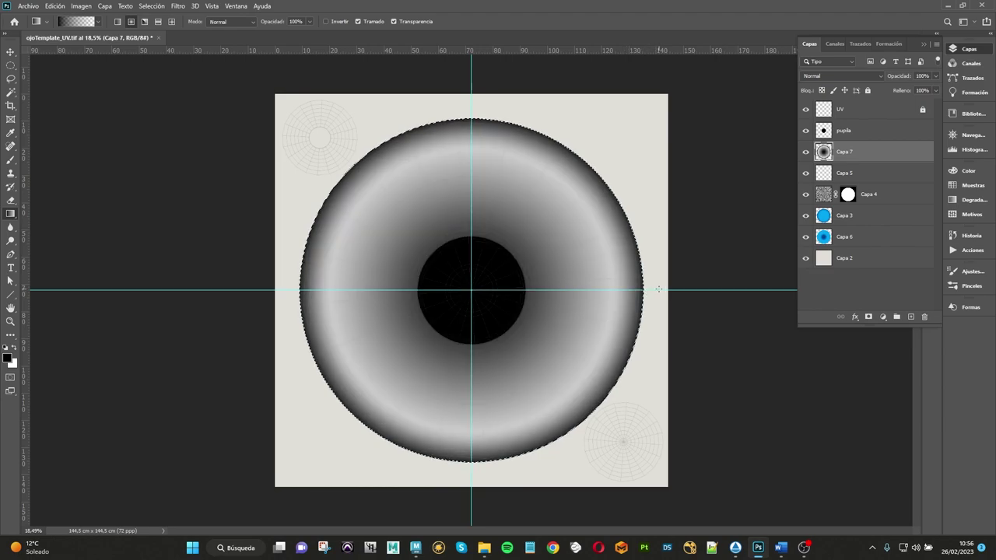
key(ctrl+z)
key(ctrl+z)
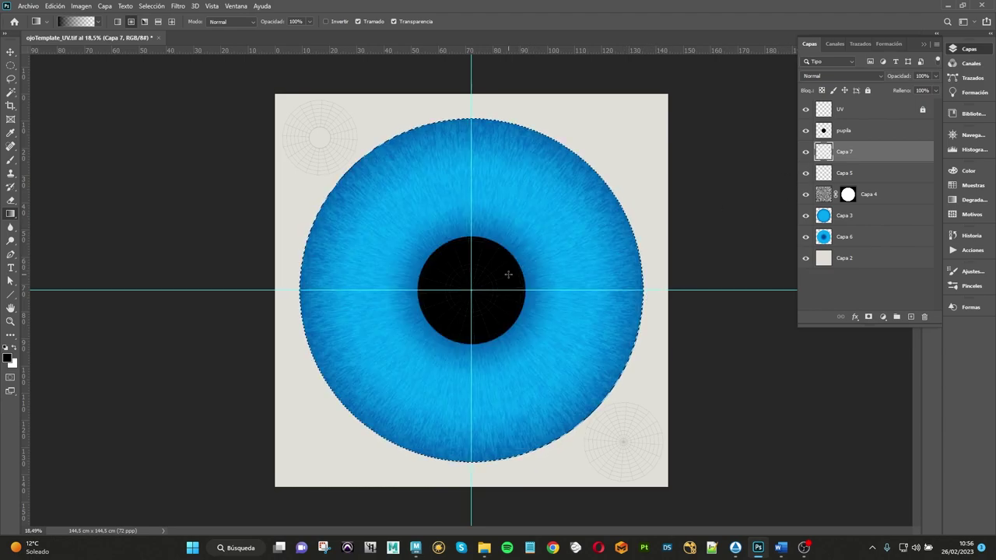
drag(470, 290, 660, 290)
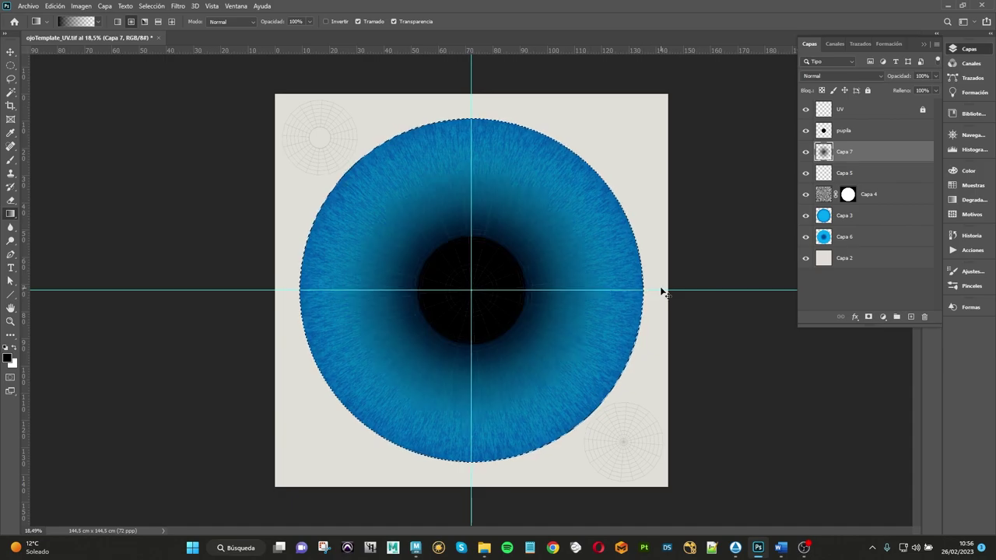
key(ctrl+z)
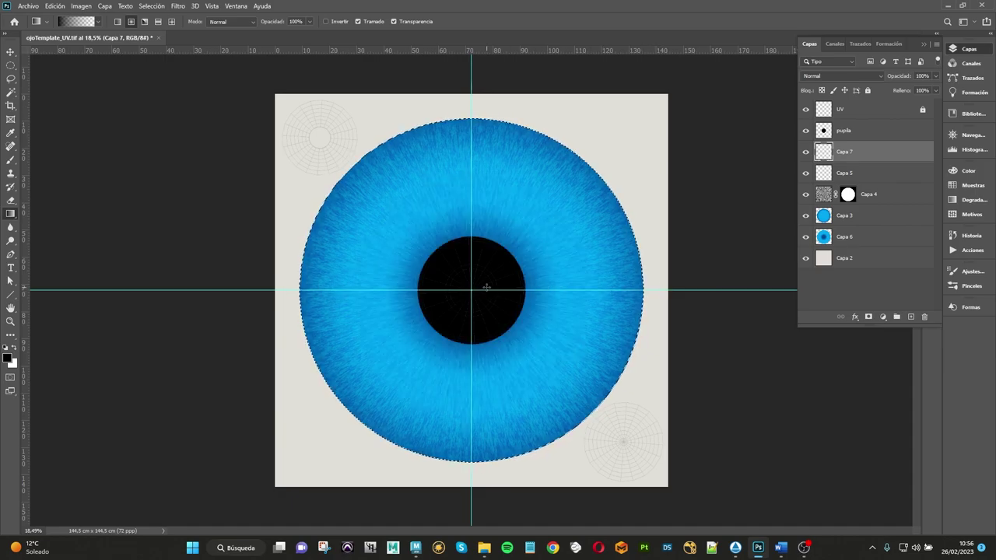
drag(470, 290, 663, 289)
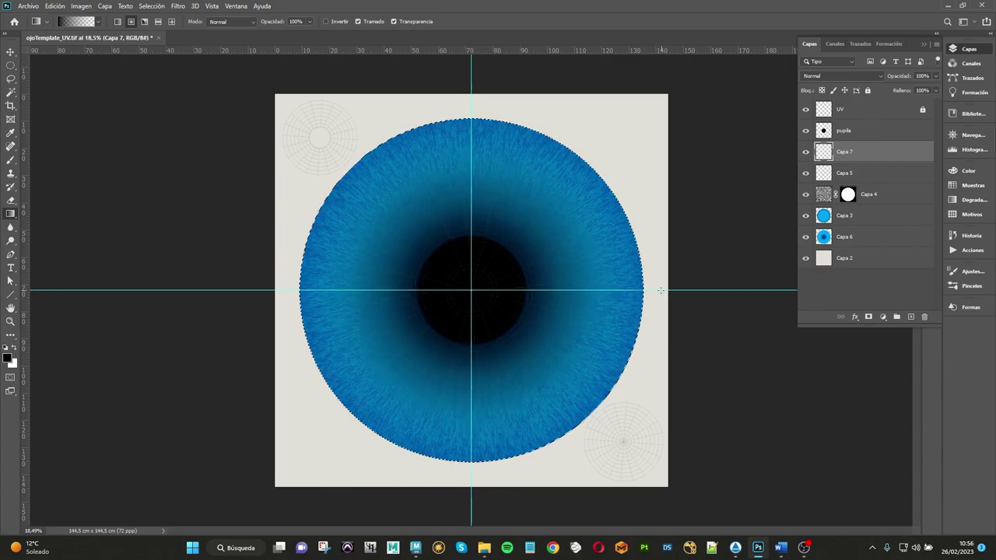
key(ctrl+z)
Step: Edit the gradient to stay transparent inside, black from about 49%, opacity stop near 68%
click(81, 21)
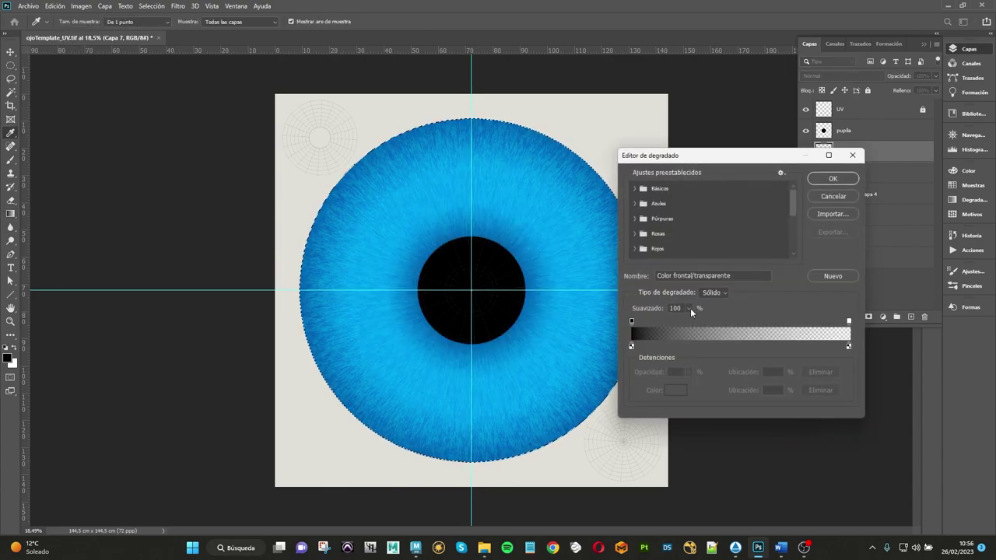
drag(632, 321, 779, 320)
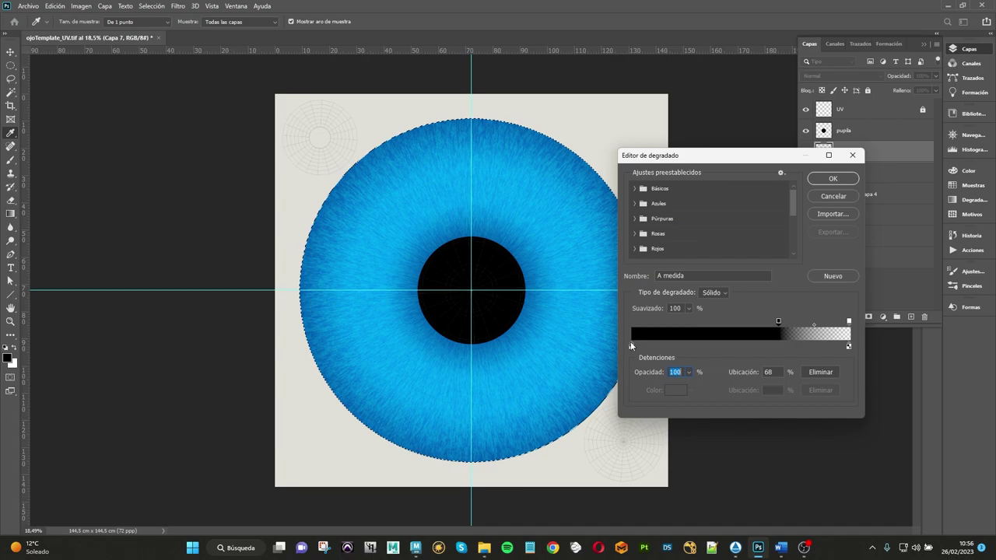
click(631, 346)
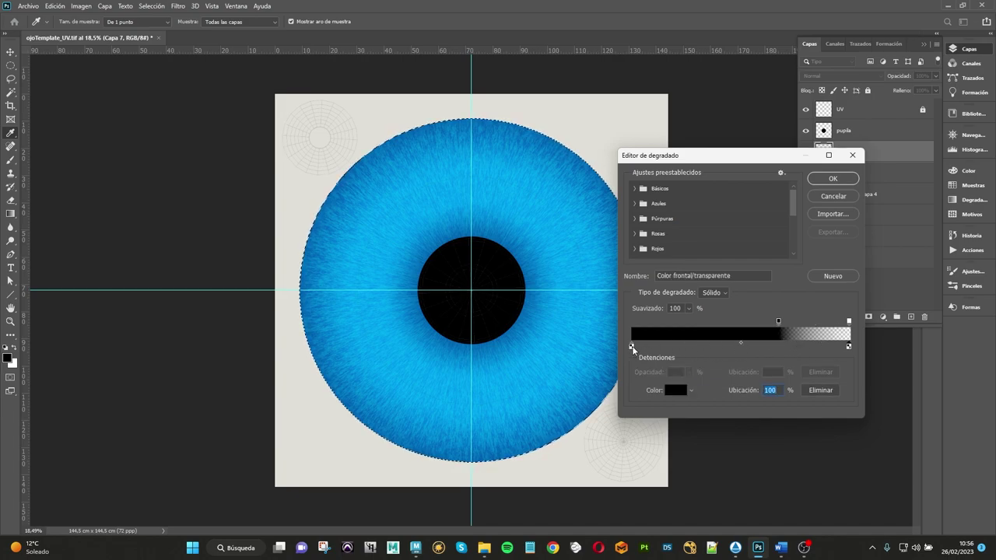
mouse_move(631, 346)
mouse_down()
mouse_move(812, 346)
mouse_move(631, 321)
mouse_up()
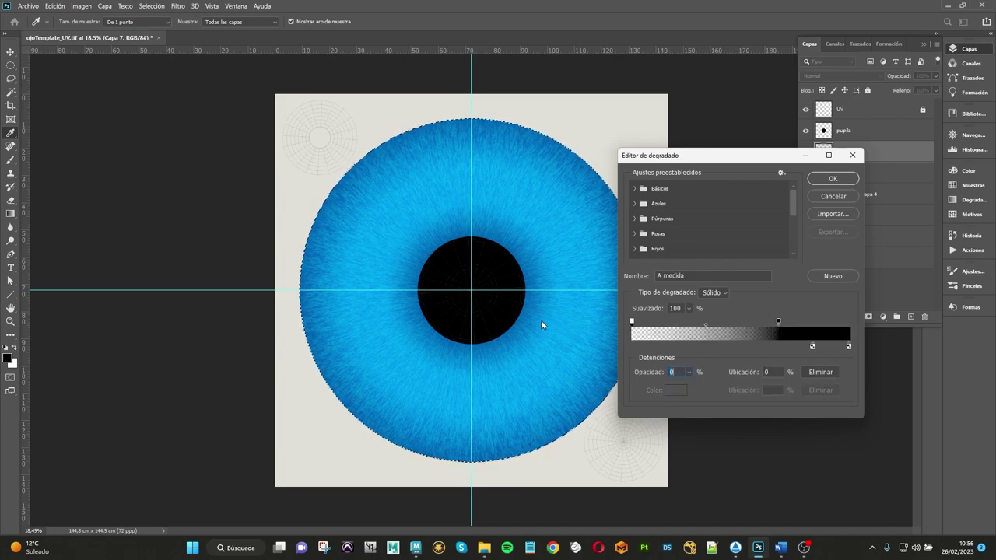
drag(848, 346, 738, 346)
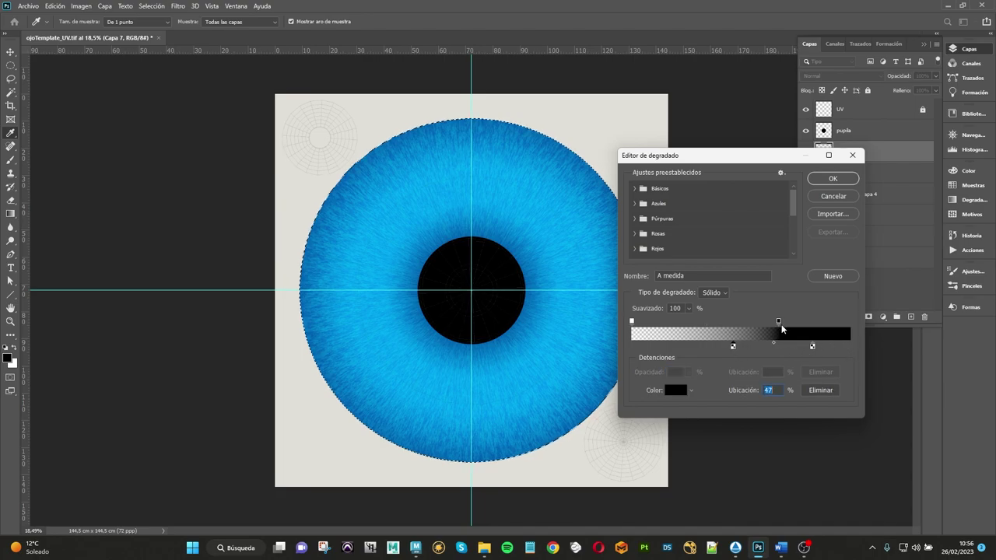
mouse_move(778, 322)
mouse_down()
mouse_move(847, 321)
mouse_move(817, 320)
mouse_up()
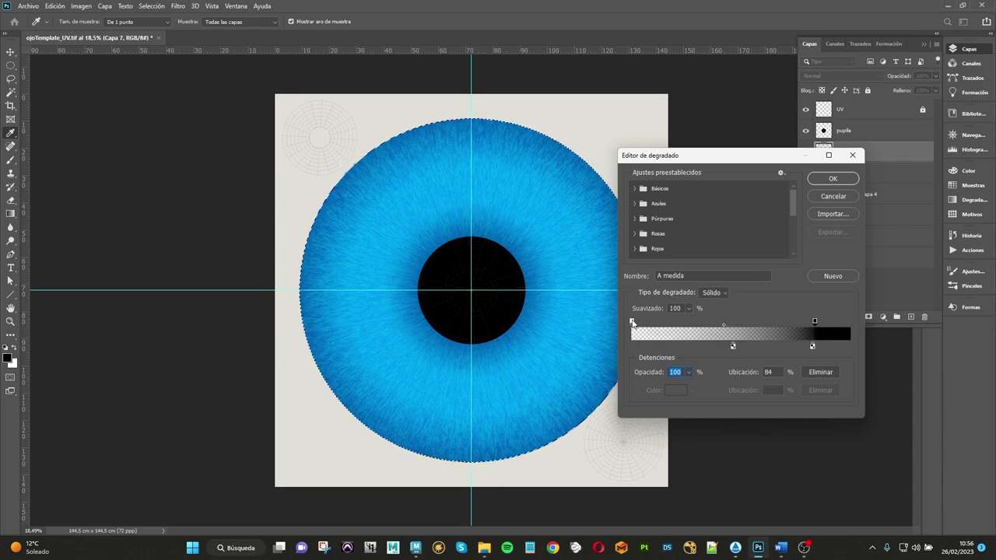
mouse_move(632, 321)
mouse_down()
mouse_move(756, 322)
mouse_move(745, 321)
mouse_move(745, 347)
mouse_up()
click(823, 180)
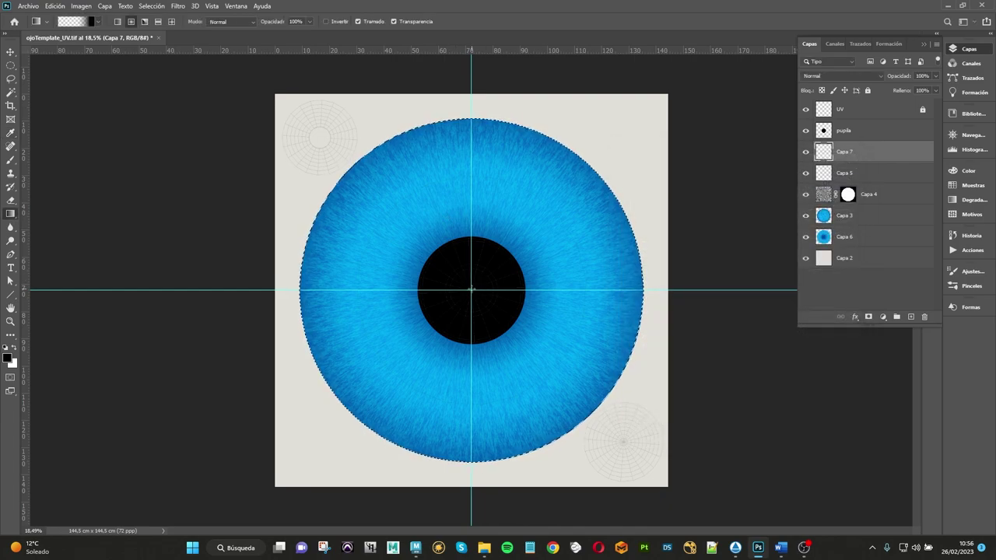
Step: Drag the black ring gradient from the iris centre outward on Capa 7, darkening the rim
drag(471, 289, 658, 289)
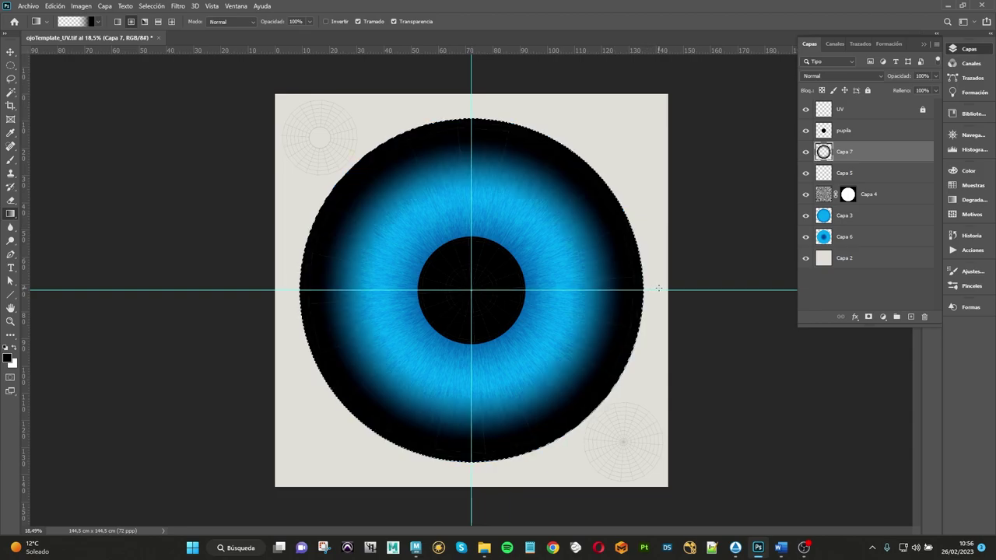
key(ctrl+z)
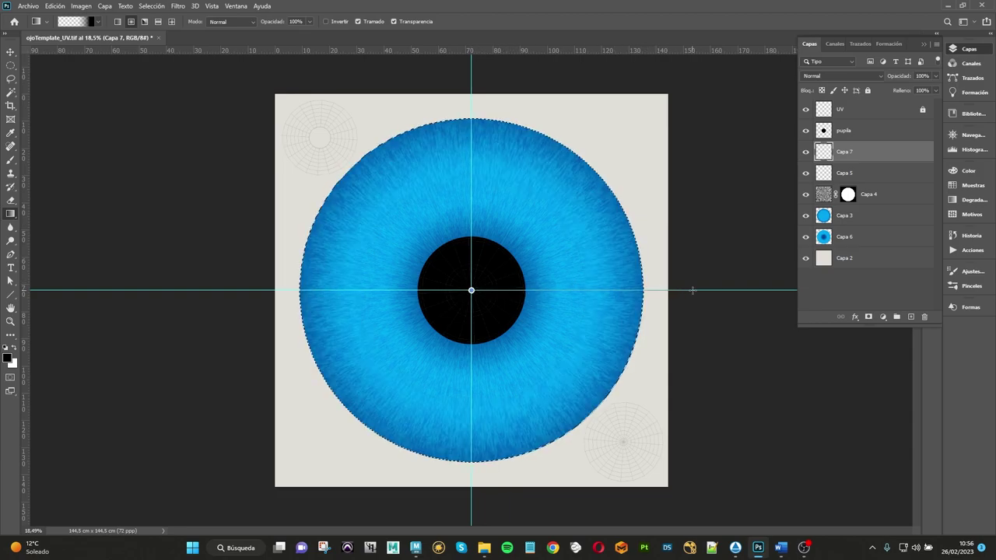
key(ctrl+shift+z)
key(ctrl+z)
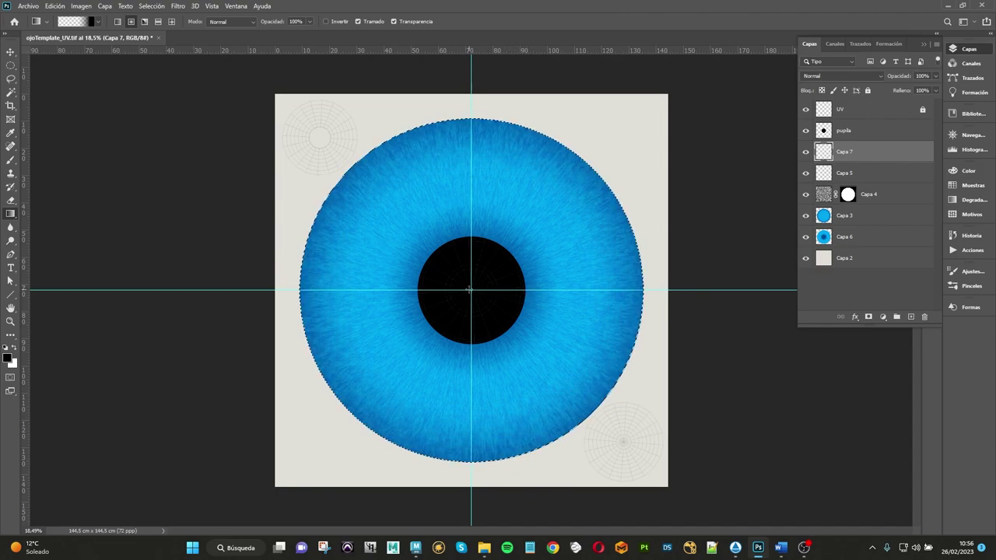
drag(470, 290, 699, 291)
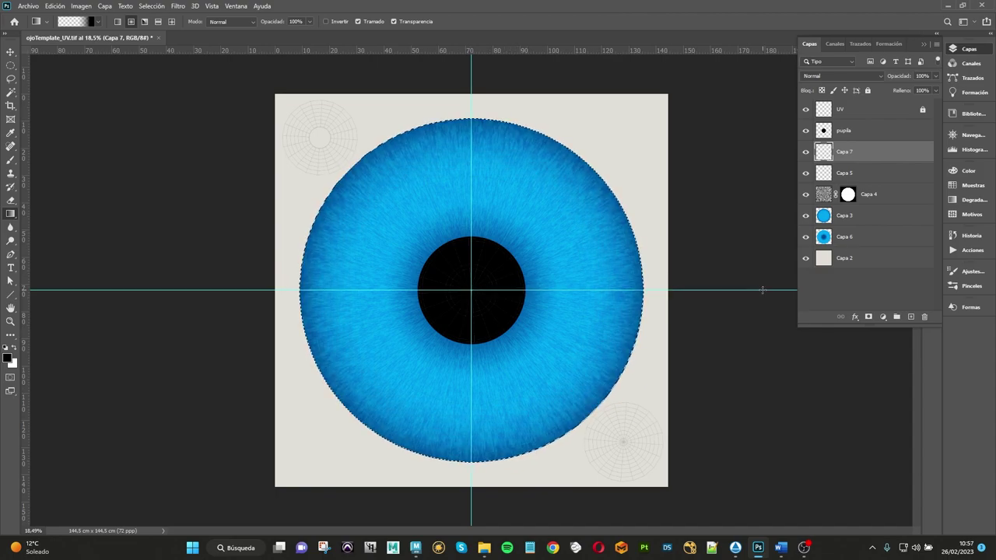
mouse_move(763, 290)
mouse_down()
mouse_move(499, 285)
mouse_move(739, 294)
mouse_up()
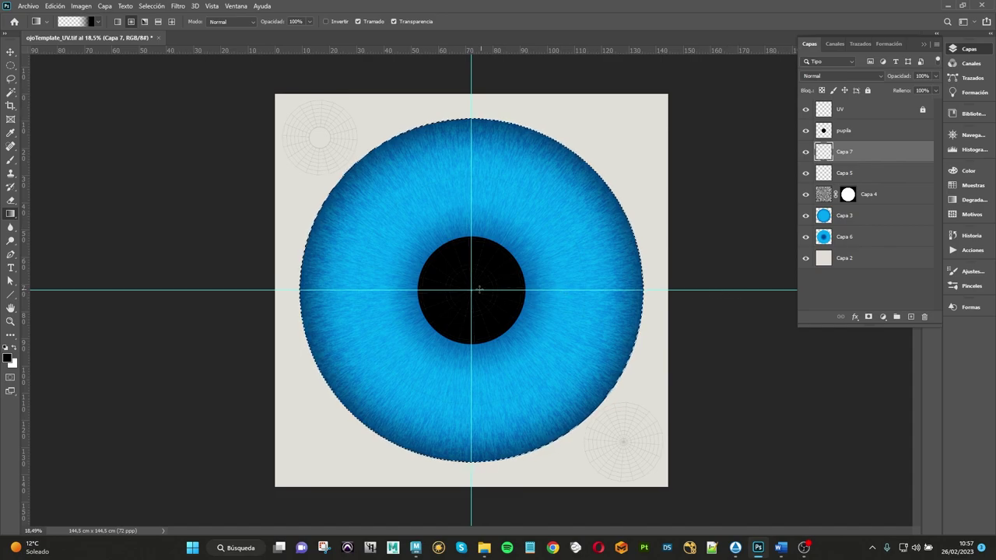
key(ctrl+z)
drag(472, 291, 771, 290)
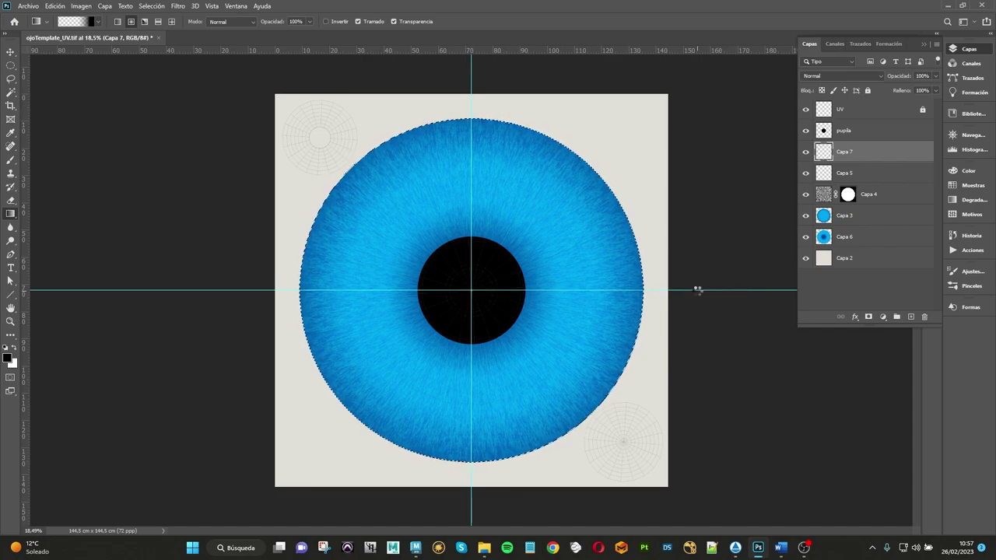
drag(697, 291, 697, 290)
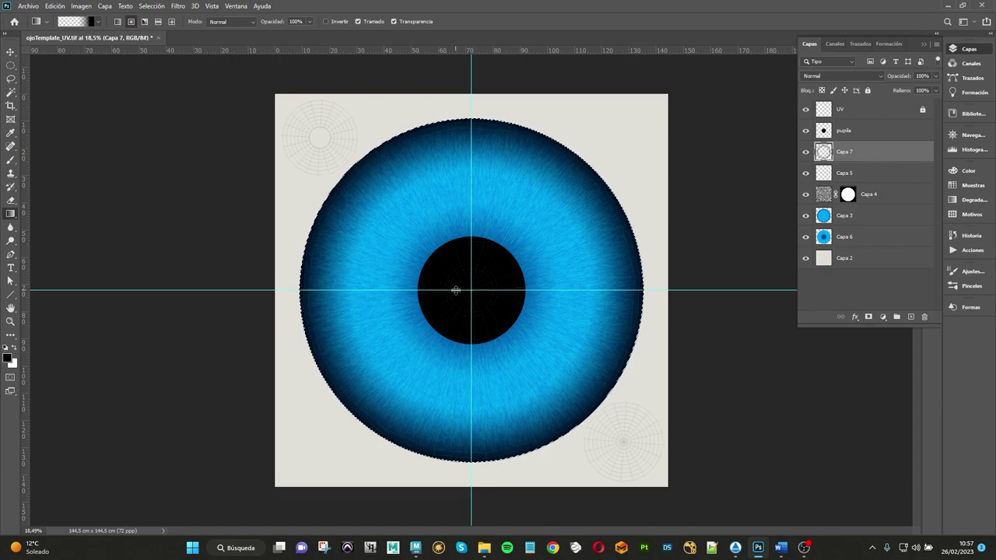
Step: Cycle Capa 7's blend modes and settle on Luz suave, then deselect the layer
click(841, 75)
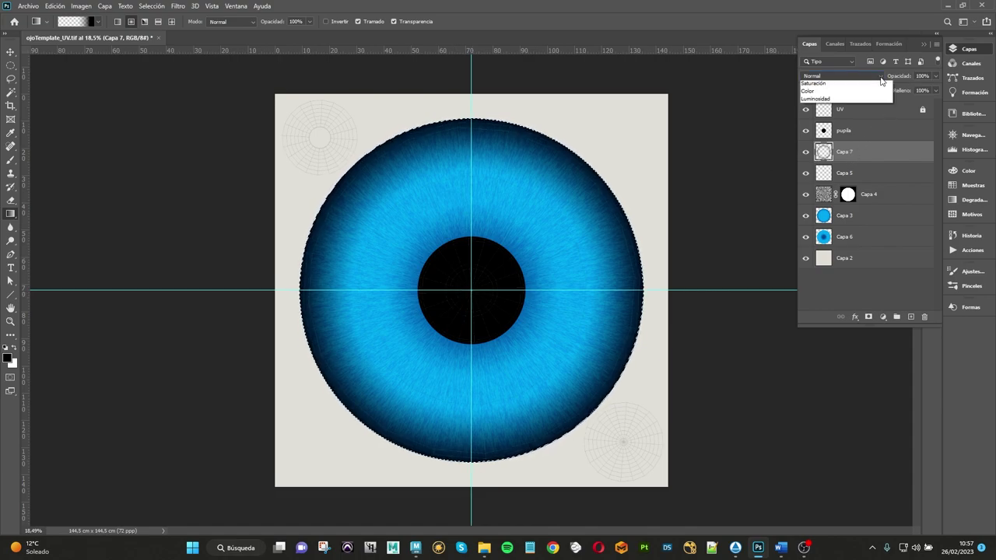
click(832, 106)
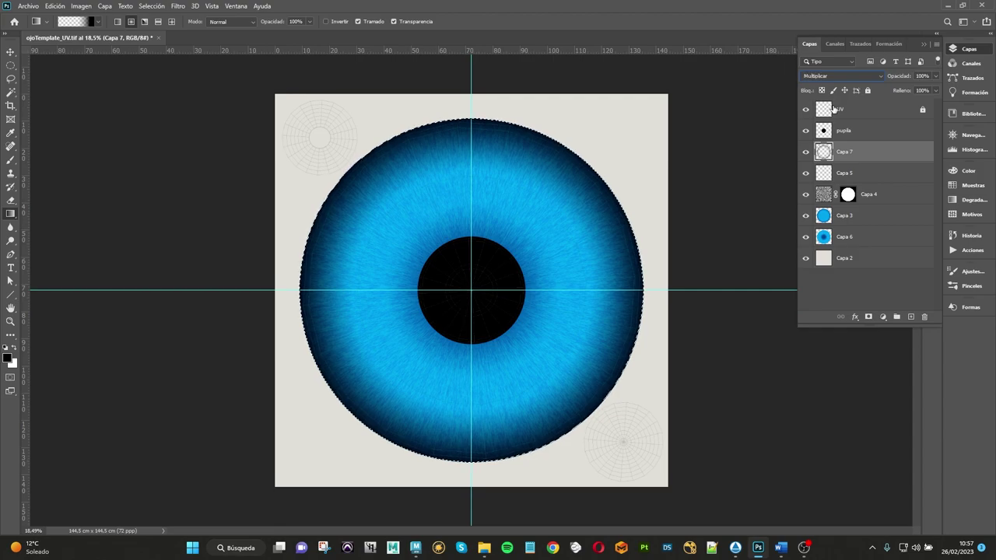
key(Down)
key(Down)
key(Down)
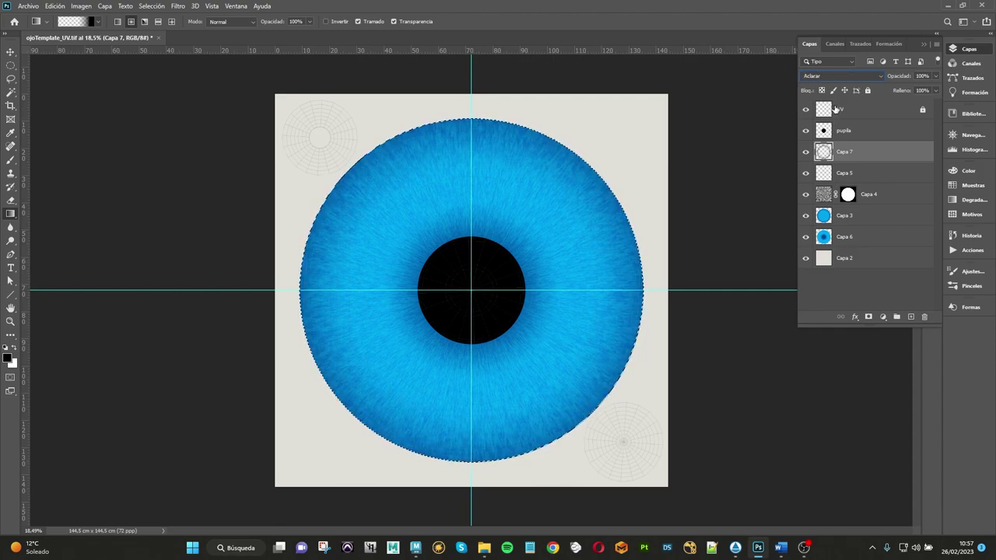
key(Down)
key(Down)
key(Down)
key(Down)
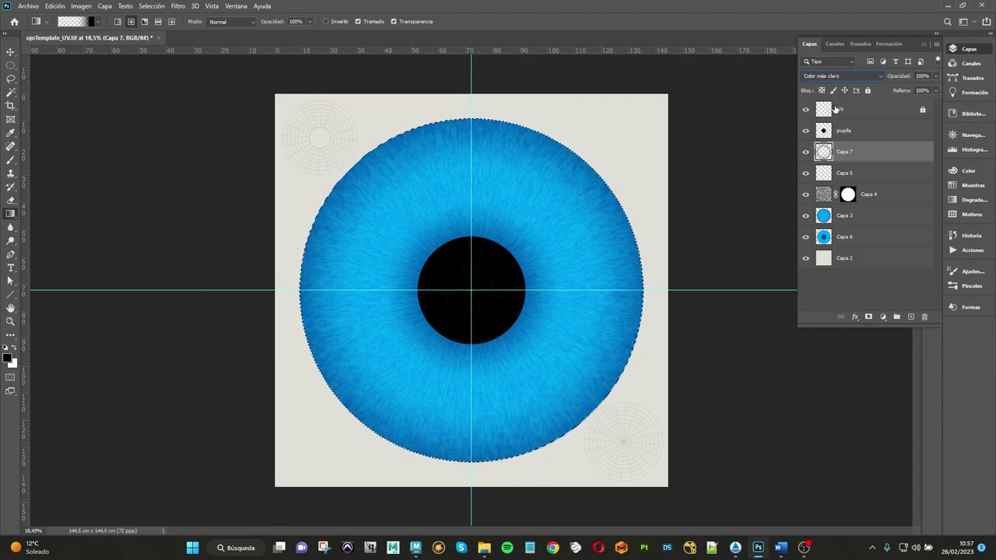
key(Down)
key(Down)
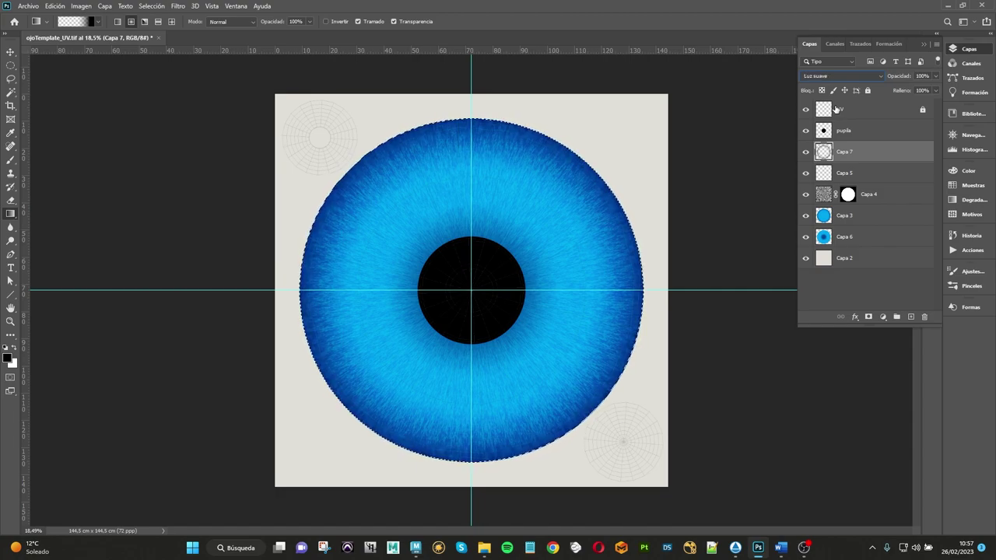
click(828, 291)
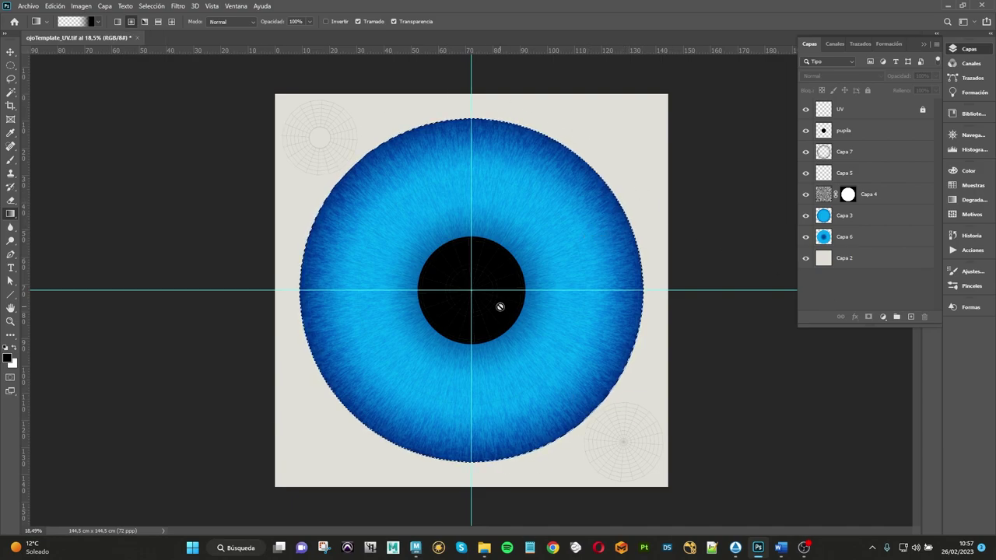
Step: Add Capa 8 beneath pupila and drag a black-to-transparent radial gradient, stops at 32%, from the pupil
click(911, 317)
drag(841, 152, 845, 160)
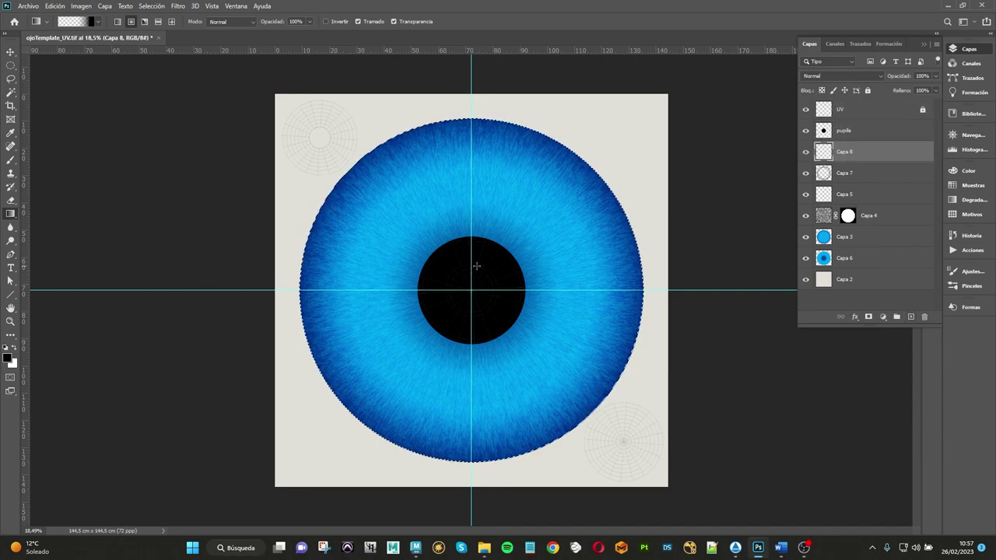
click(69, 24)
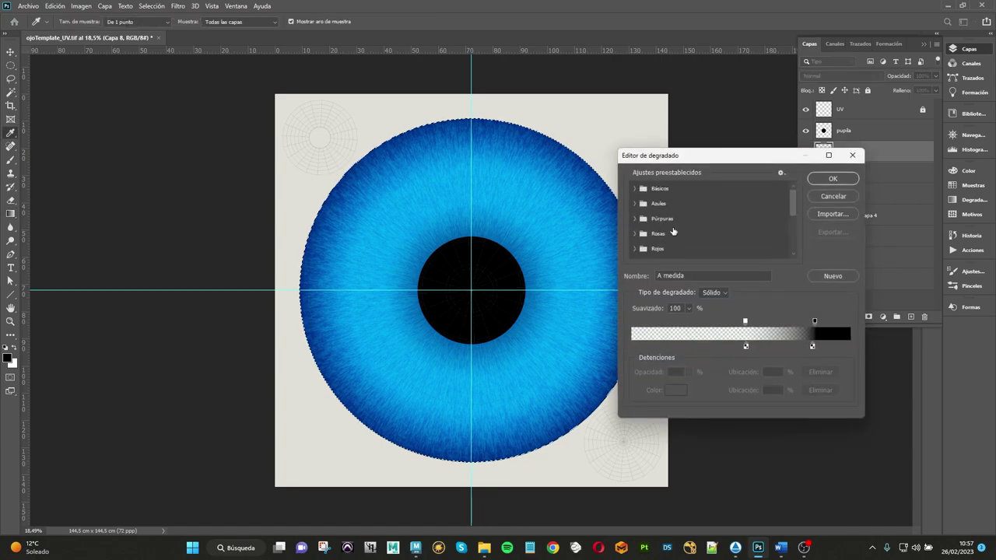
drag(814, 322, 700, 320)
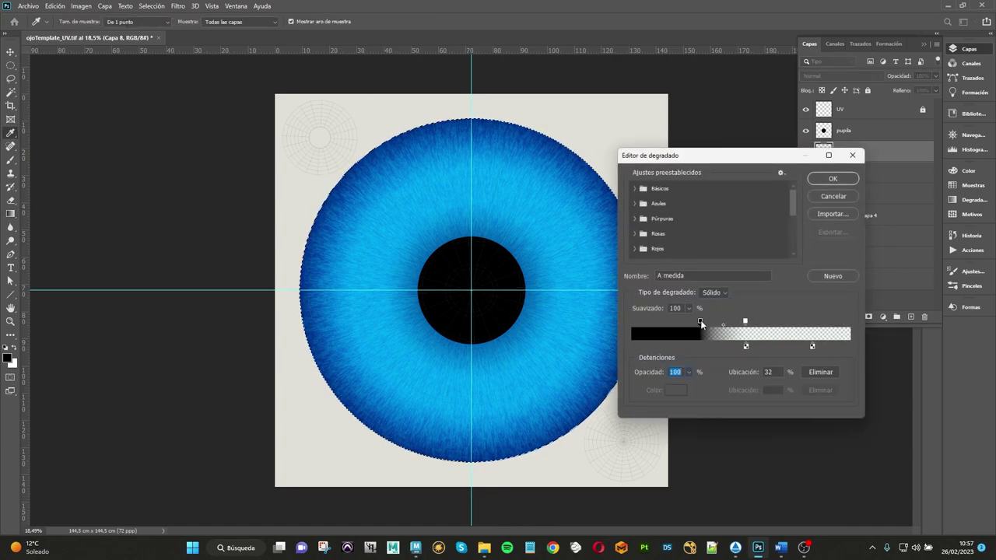
drag(812, 348, 700, 346)
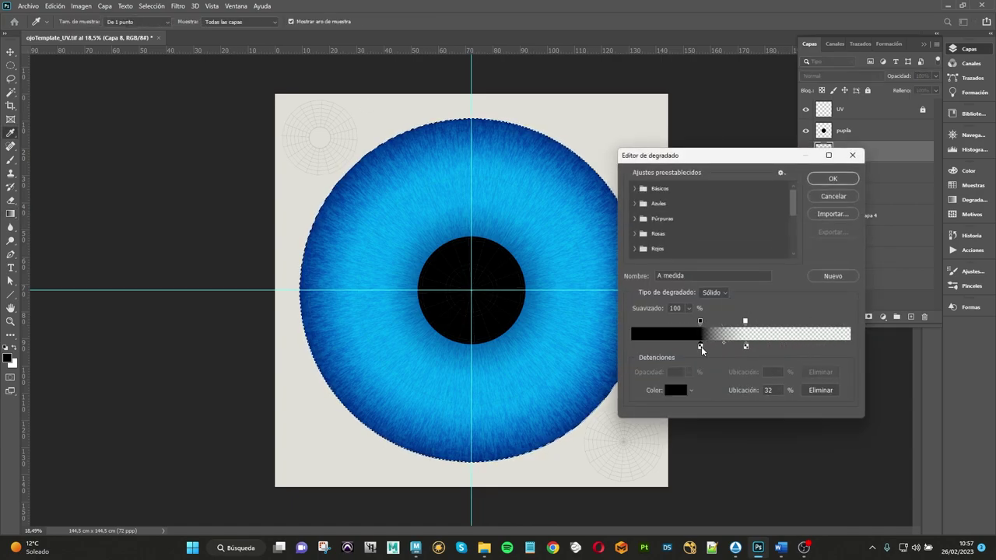
click(826, 181)
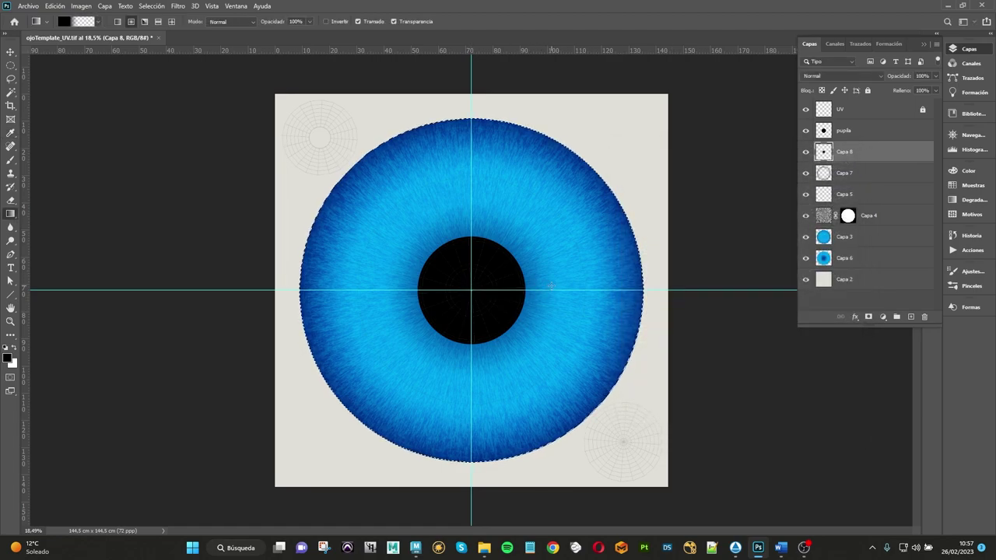
drag(471, 291, 617, 290)
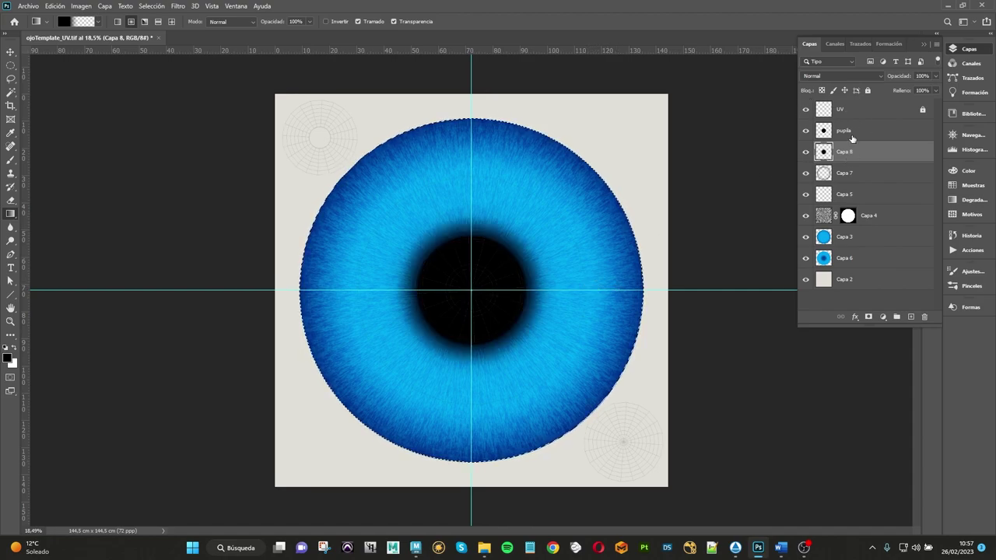
Step: Set Capa 8's blend mode to Luz suave and save ojoTemplate_UV.tif
click(849, 173)
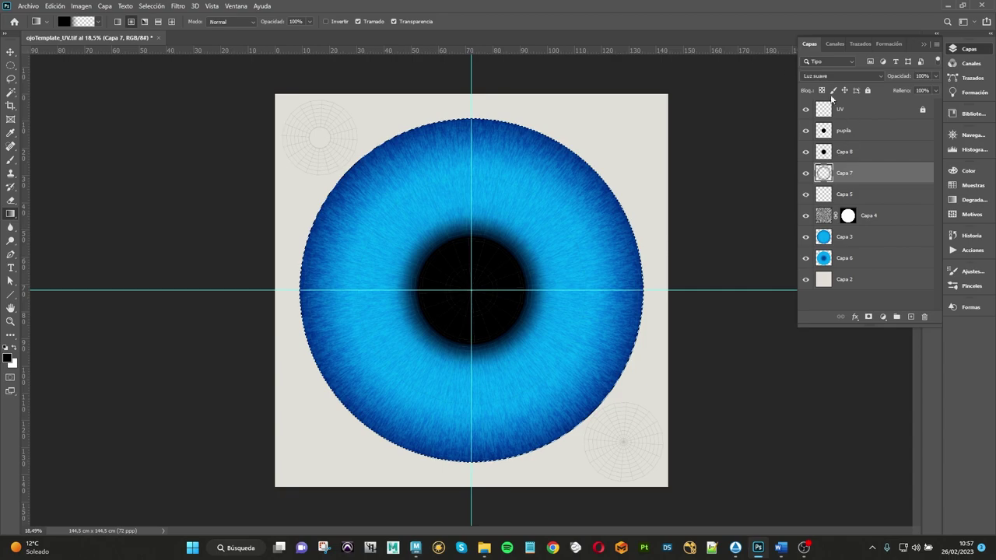
click(843, 152)
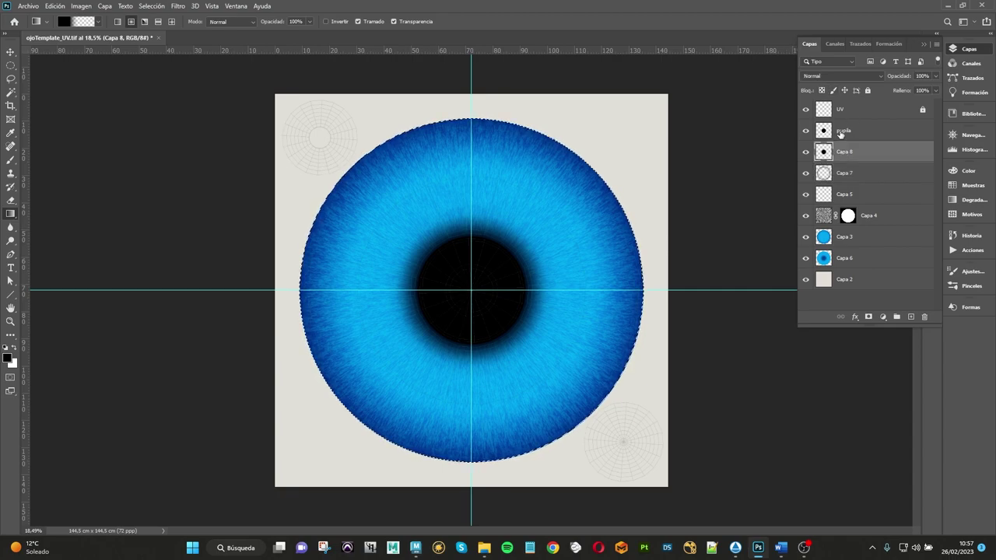
click(841, 134)
click(840, 153)
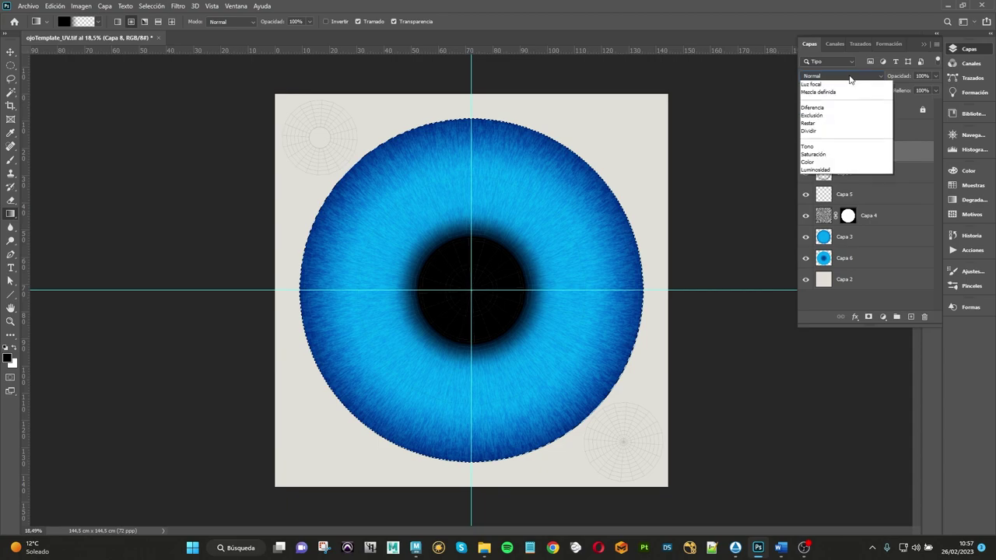
click(851, 77)
click(817, 209)
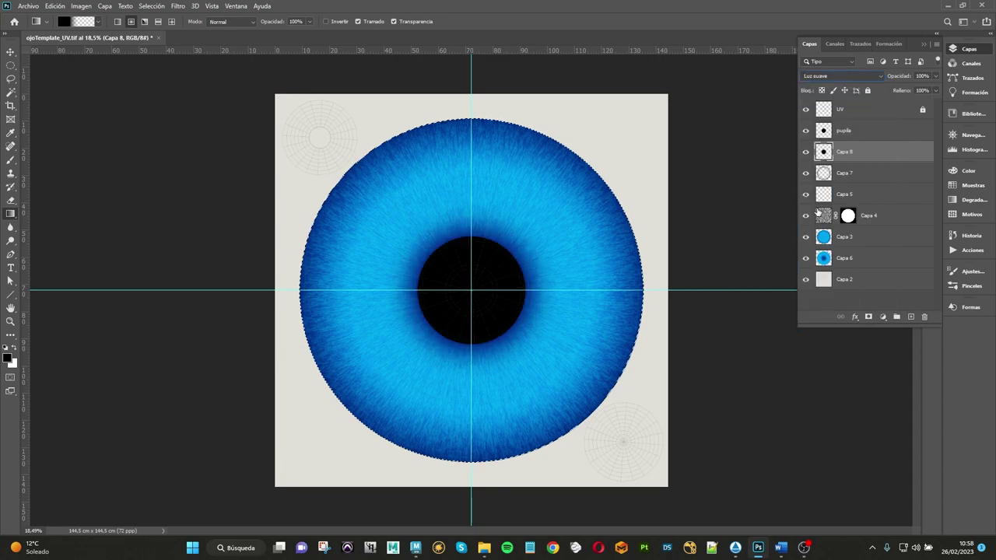
click(28, 5)
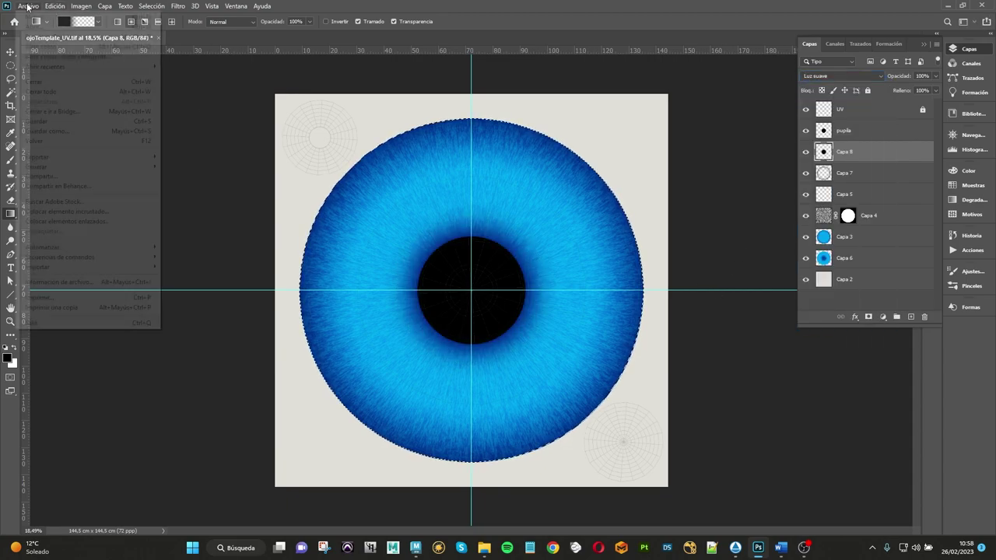
click(50, 120)
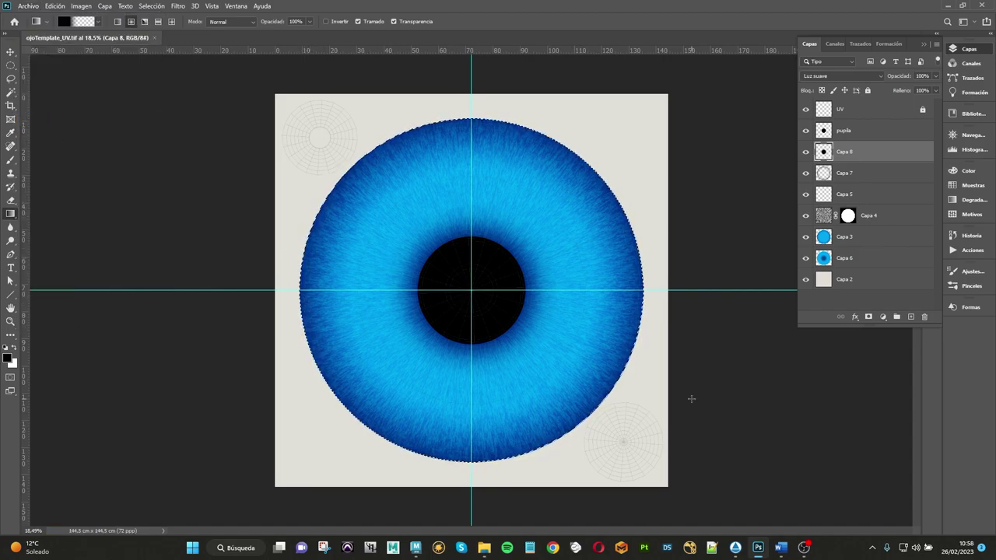
Step: Add new layer Capa 9 and push the gradient's opaque and black stops toward the outer edge
click(910, 316)
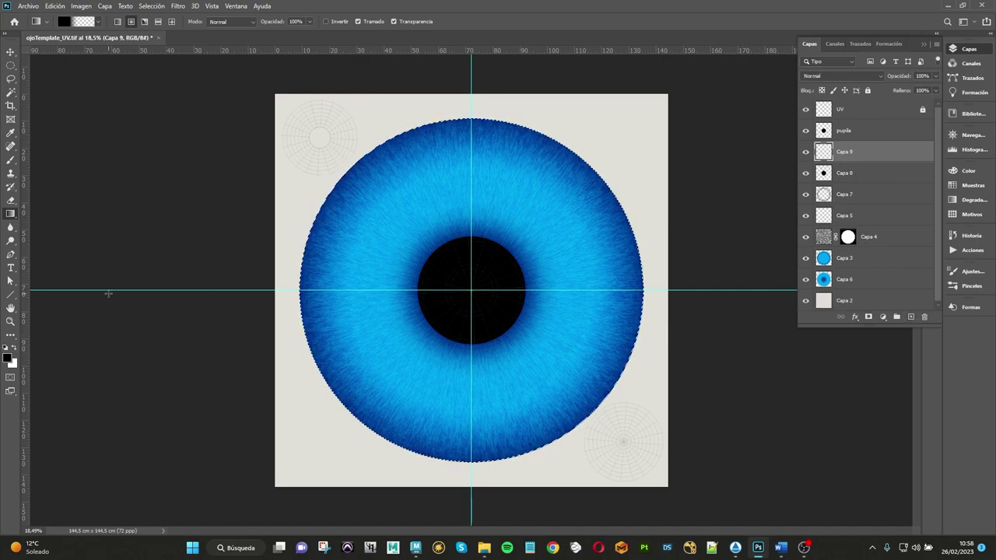
click(84, 21)
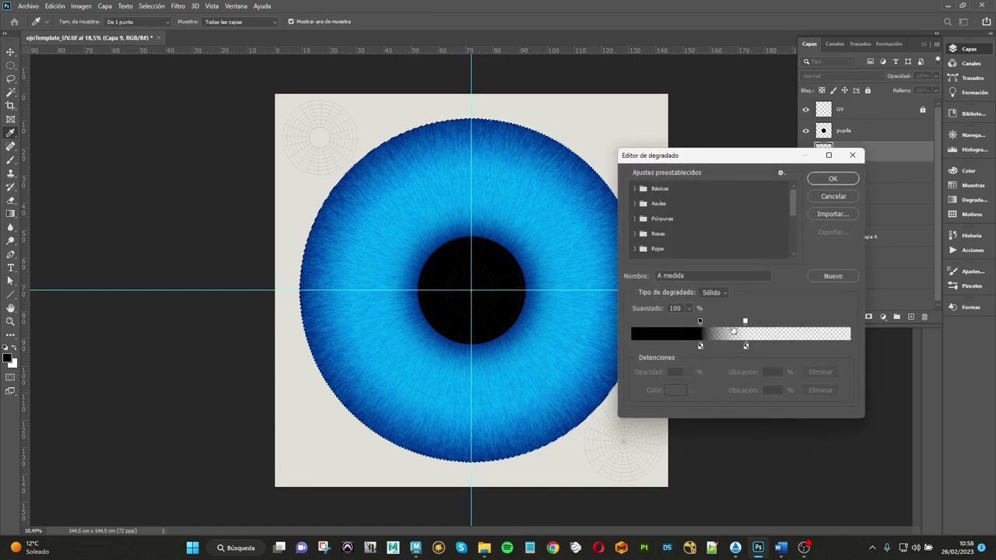
drag(700, 321, 861, 318)
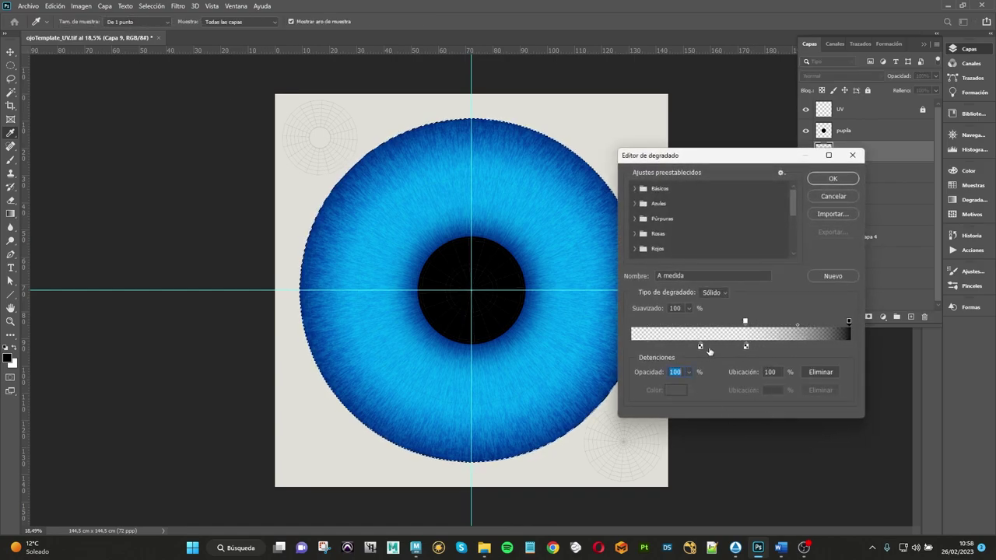
drag(700, 347, 848, 346)
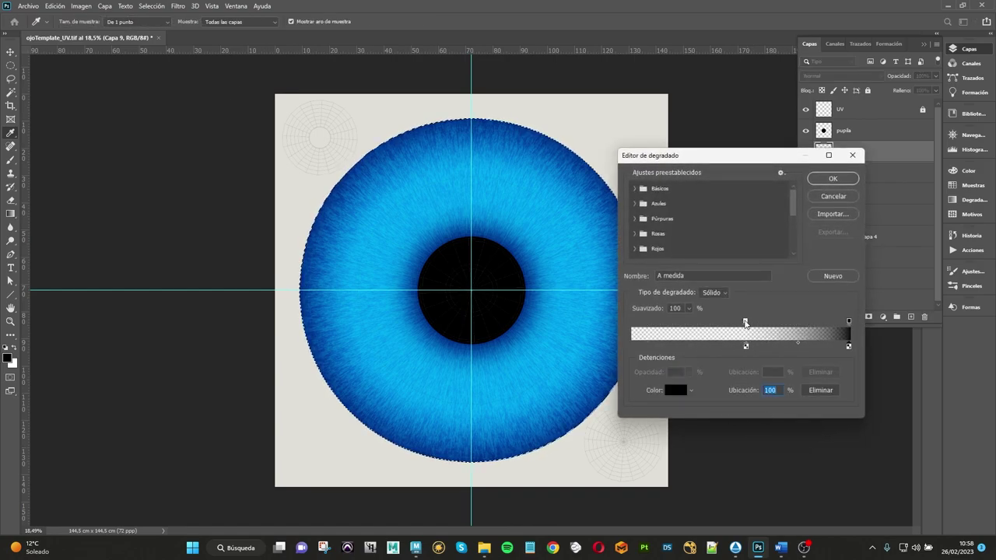
drag(746, 322, 794, 321)
mouse_move(745, 347)
mouse_down()
mouse_move(809, 349)
mouse_move(810, 327)
mouse_up()
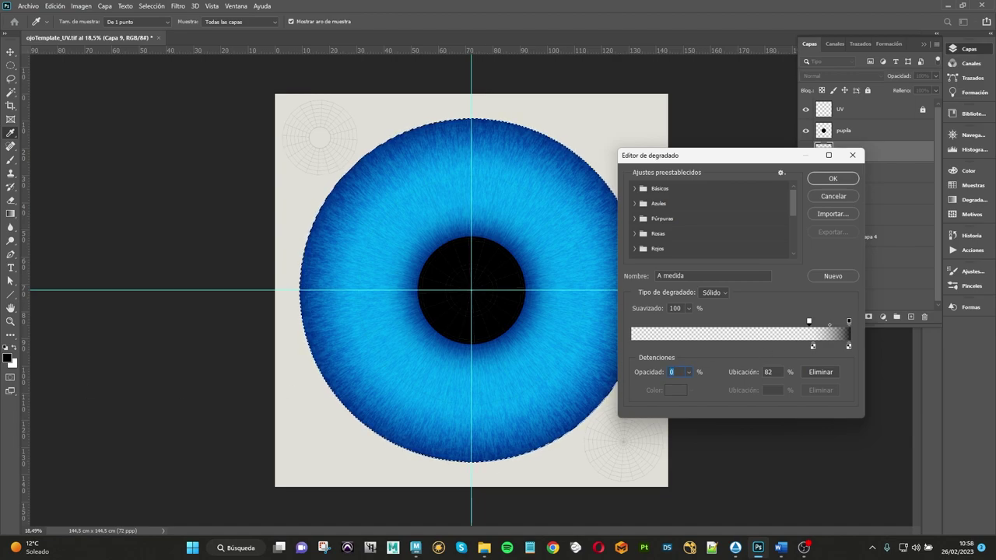
Step: Accept the edge-darkening gradient and drag it from the iris centre outward
click(536, 219)
click(794, 186)
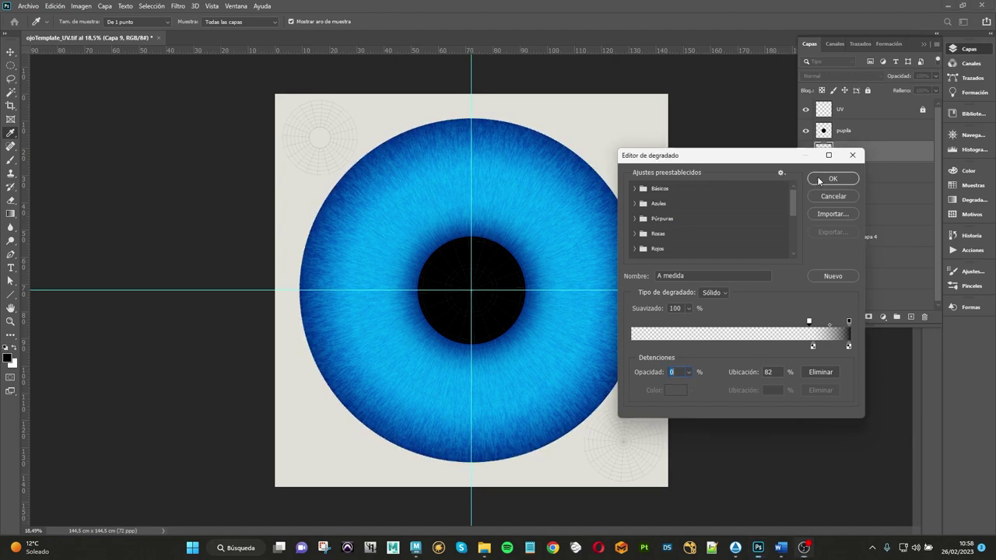
click(833, 179)
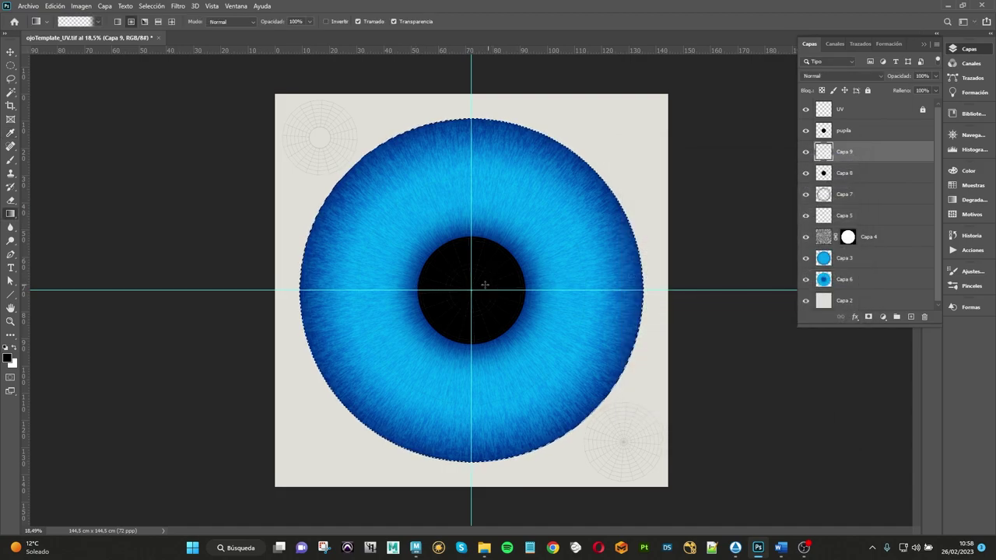
drag(470, 290, 656, 289)
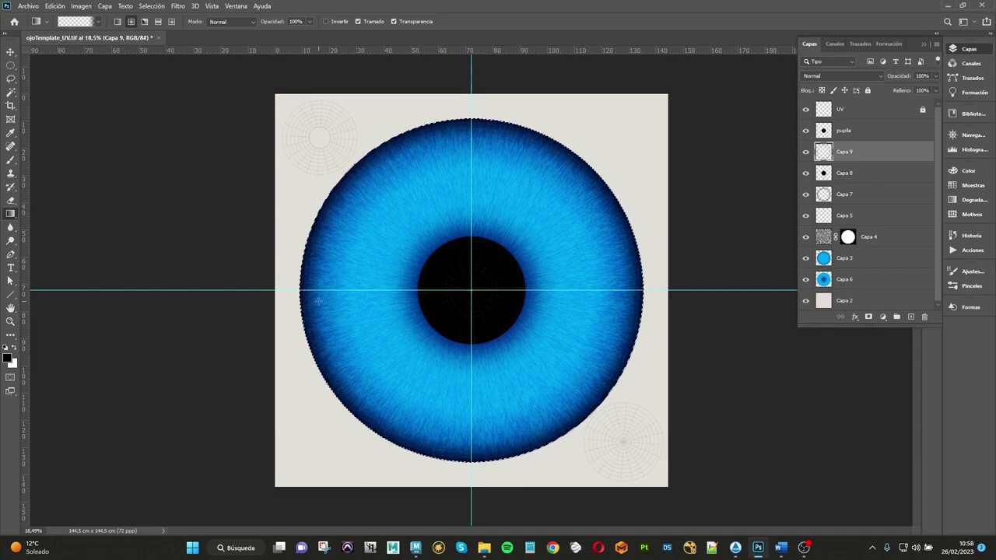
Step: Redraw Capa 9's radial black gradient from iris centre to rim, replacing the first attempt
alt+scroll(307, 304, up, 3)
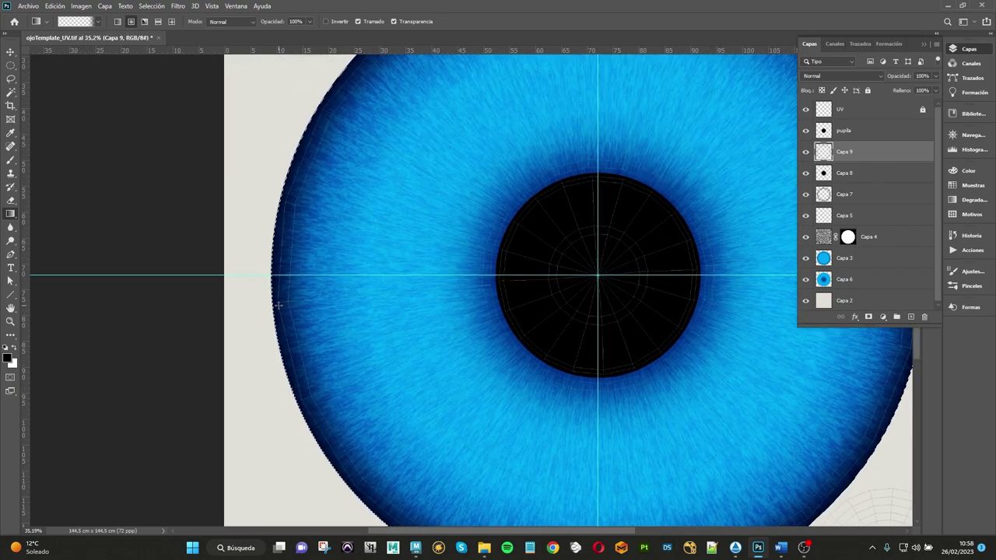
alt+scroll(298, 313, down, 3)
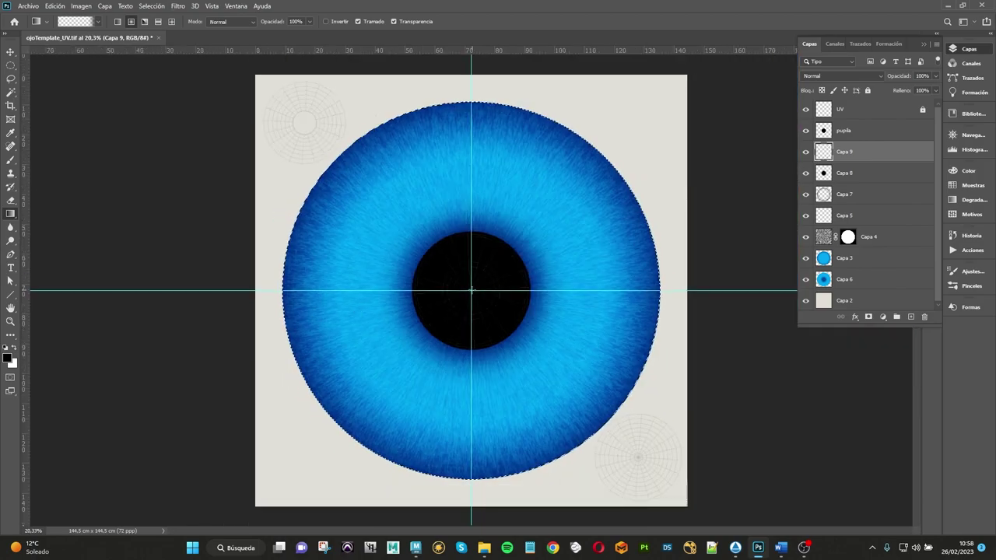
alt+drag(471, 290, 662, 285)
key(ctrl+z)
drag(470, 290, 663, 293)
alt+scroll(661, 299, up, 2)
alt+scroll(659, 307, down, 1)
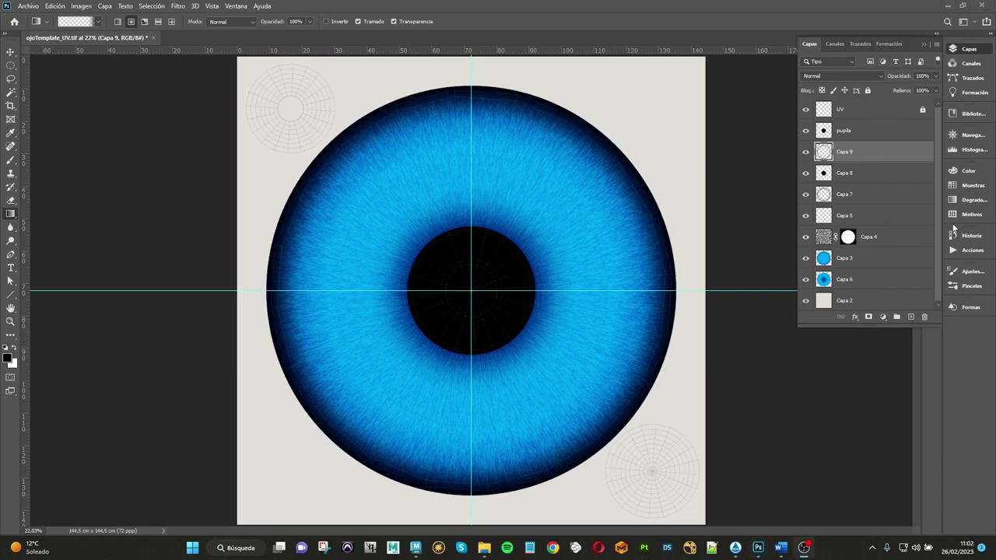
ctrl+click(847, 154)
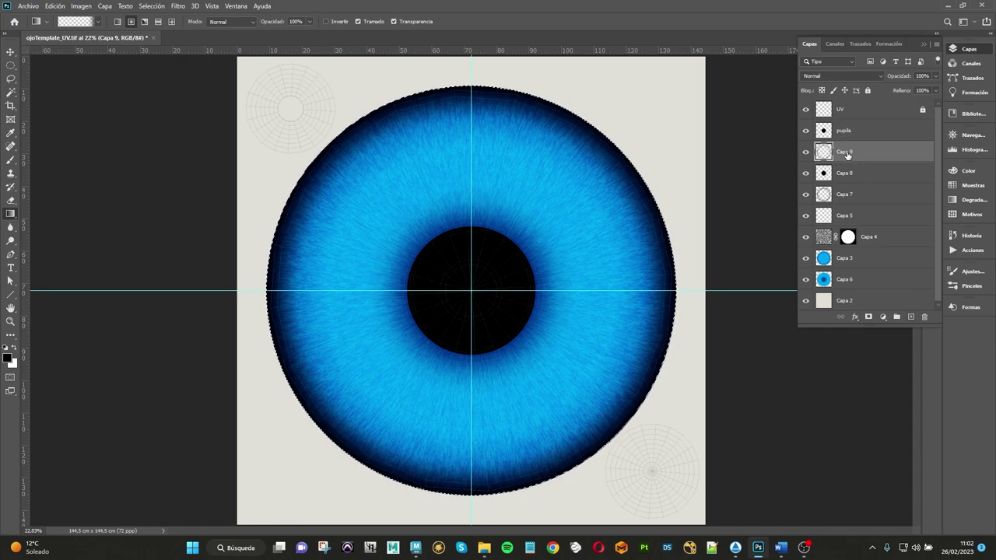
Step: Add layer Capa 10 with a black-to-transparent gradient, stops at 32% and 46%
click(912, 317)
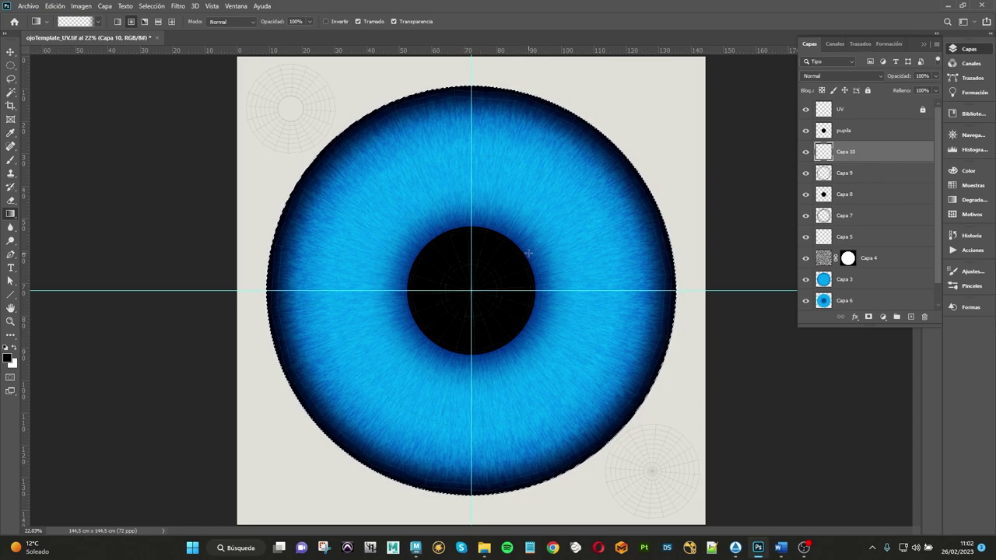
click(75, 21)
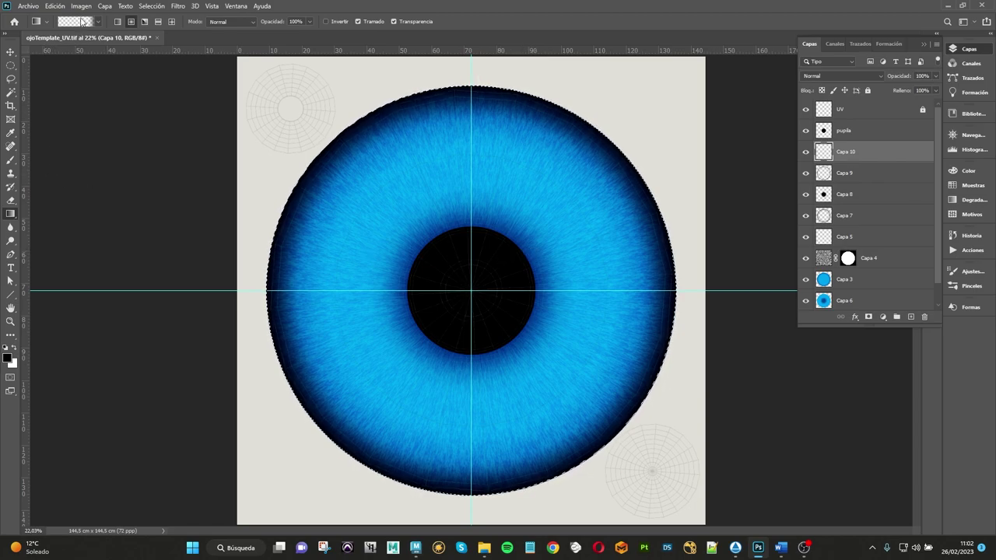
drag(849, 321, 700, 320)
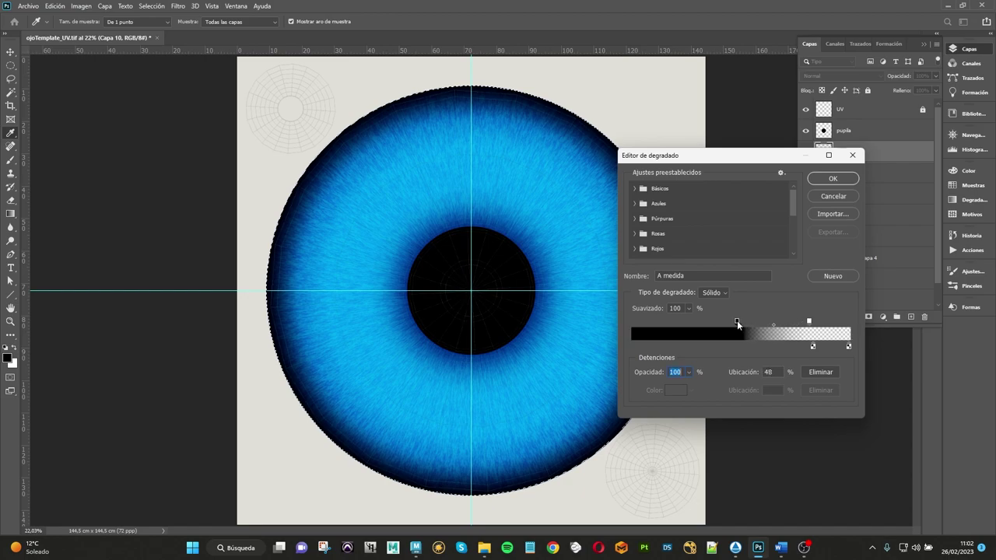
drag(850, 347, 832, 347)
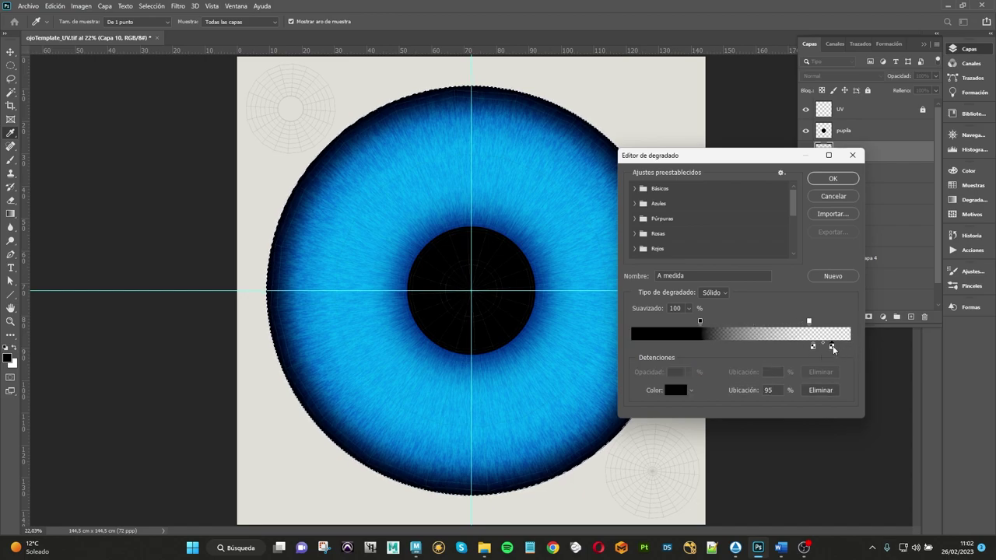
drag(702, 349, 702, 349)
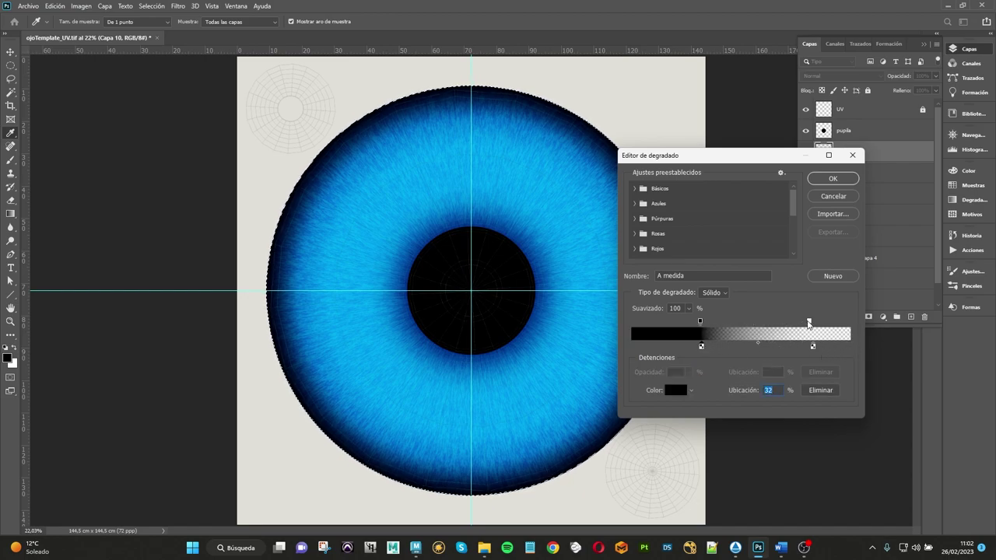
click(809, 321)
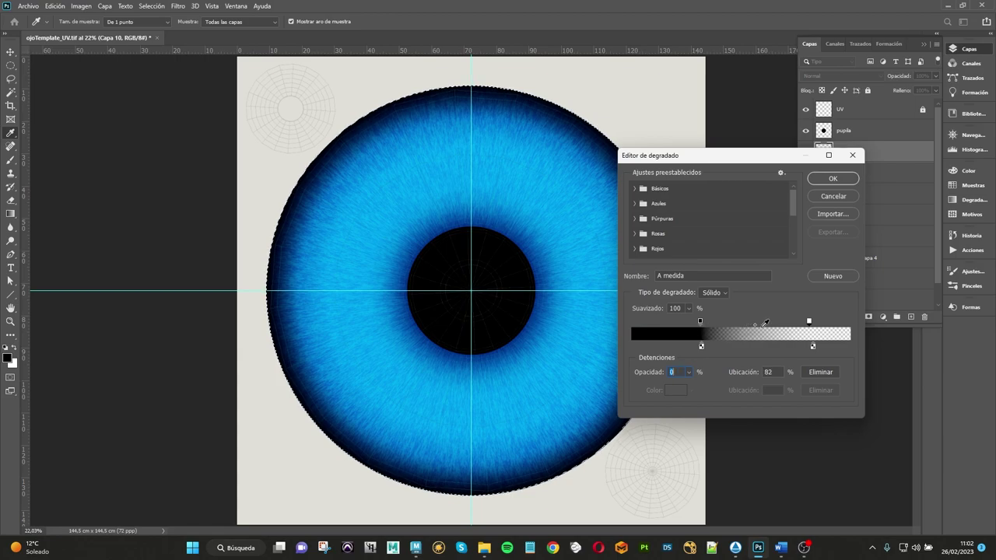
drag(808, 322, 732, 322)
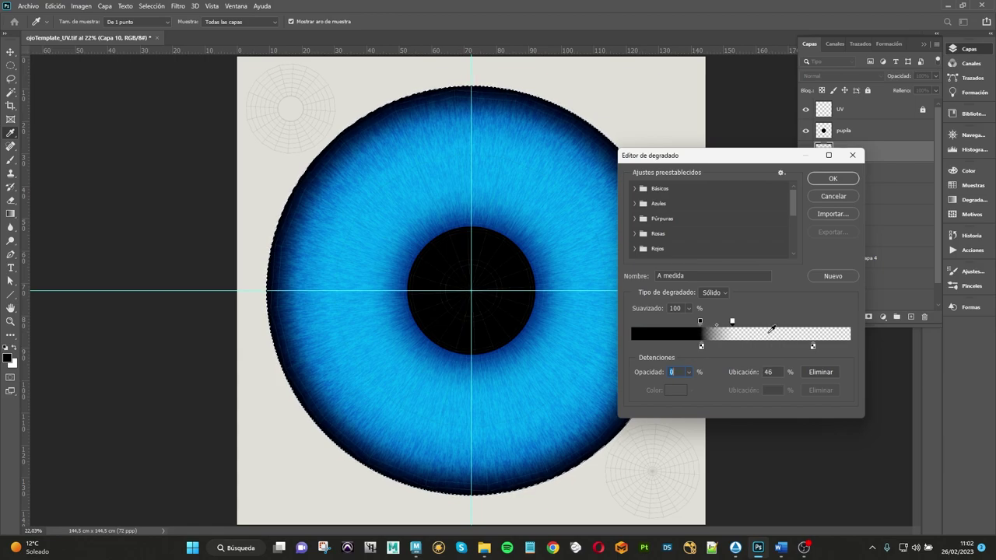
drag(811, 350, 740, 350)
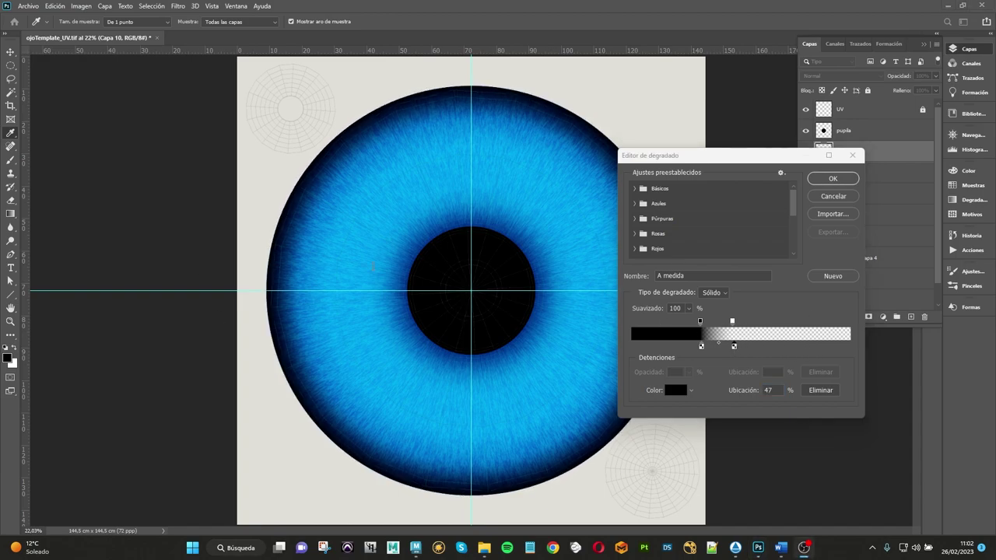
click(823, 180)
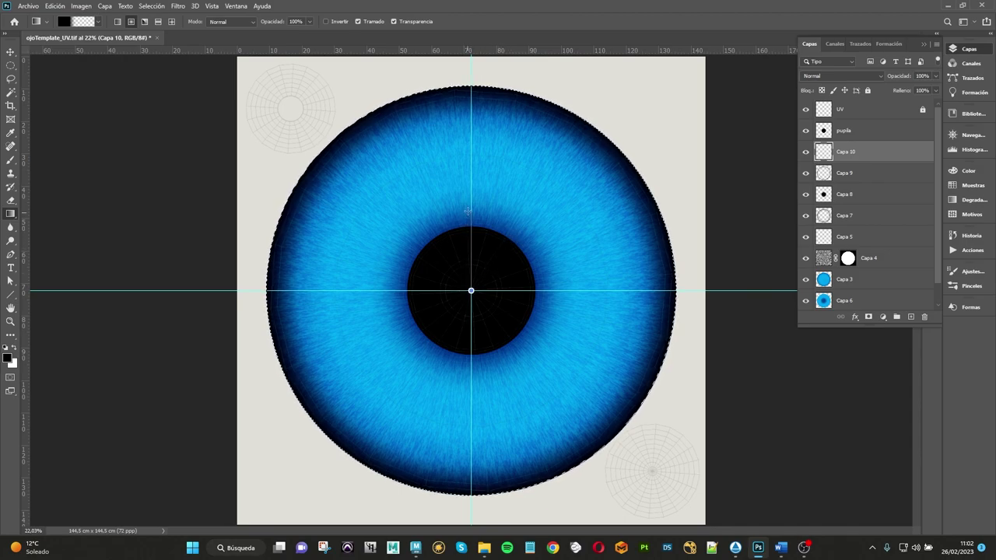
Step: Drag the radial black shadow outward from the pupil centre, redrawing it until it fits
drag(471, 291, 471, 277)
drag(467, 181, 469, 114)
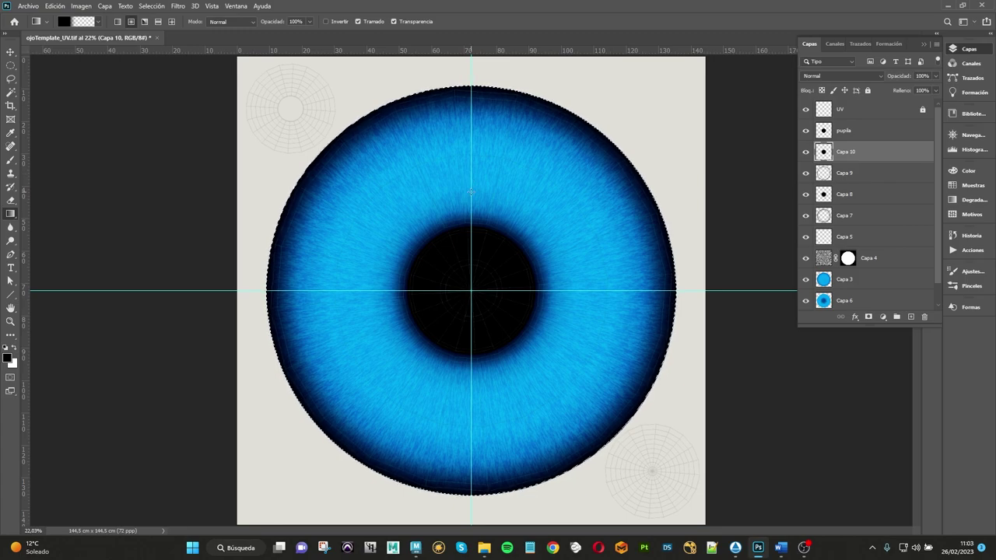
alt+scroll(519, 349, up, 2)
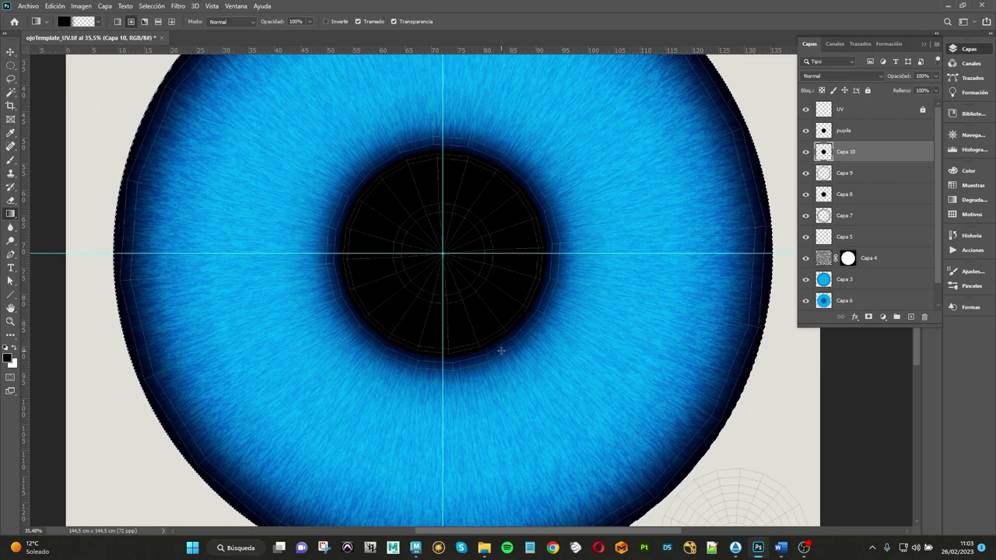
drag(442, 254, 568, 254)
drag(617, 245, 719, 253)
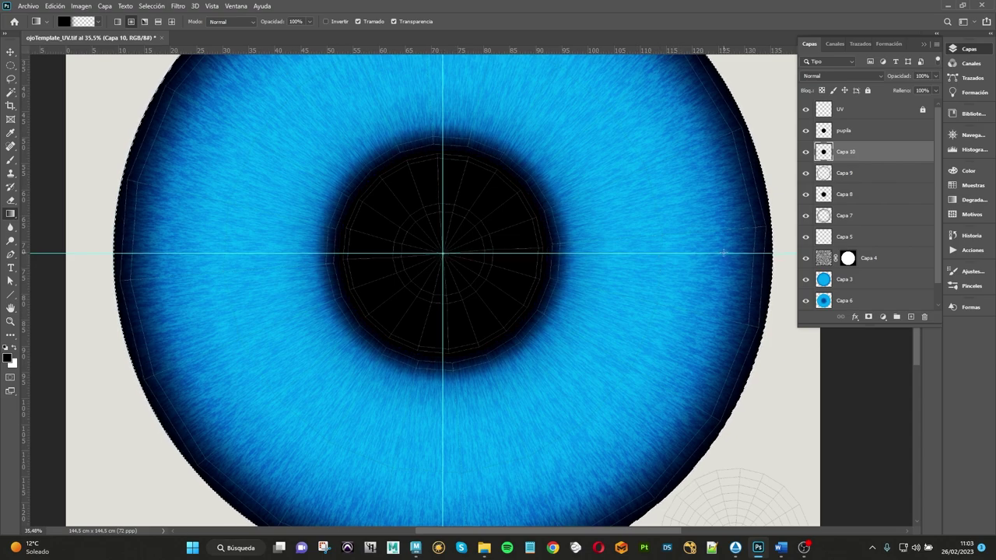
alt+scroll(542, 248, down, 3)
alt+scroll(537, 274, up, 2)
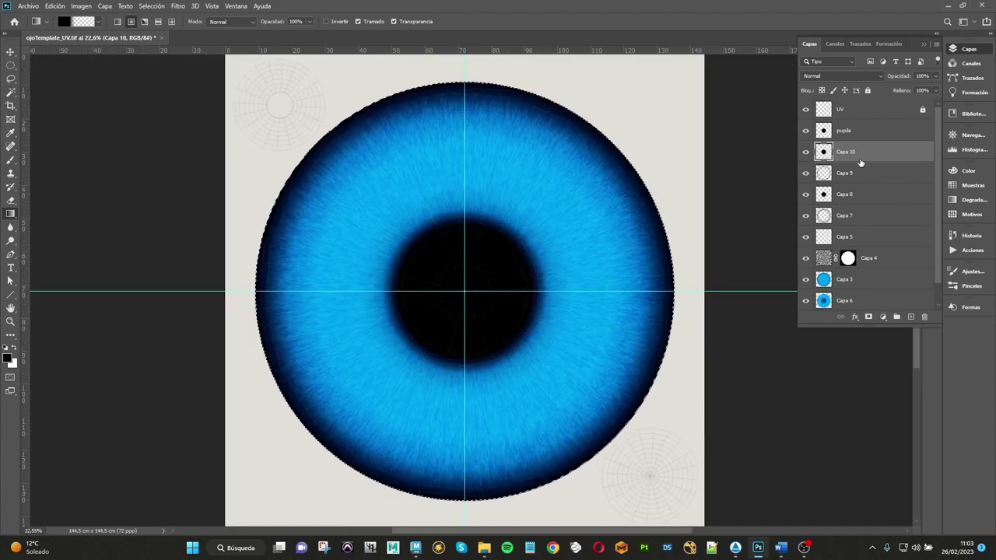
Step: Drop the iris selection, save ojoTemplate_UV.tif, and add empty layer Capa 11
key(ctrl+d)
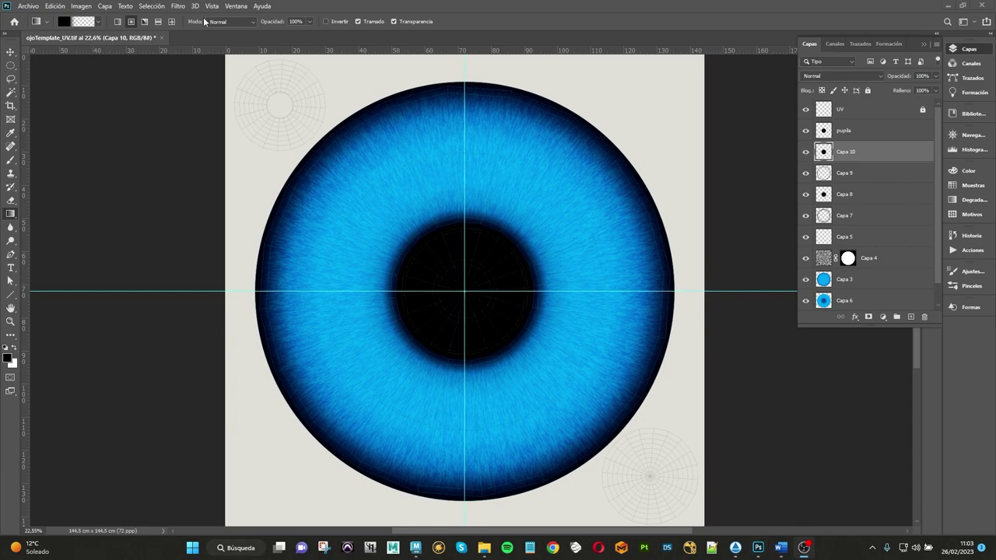
click(28, 6)
click(46, 120)
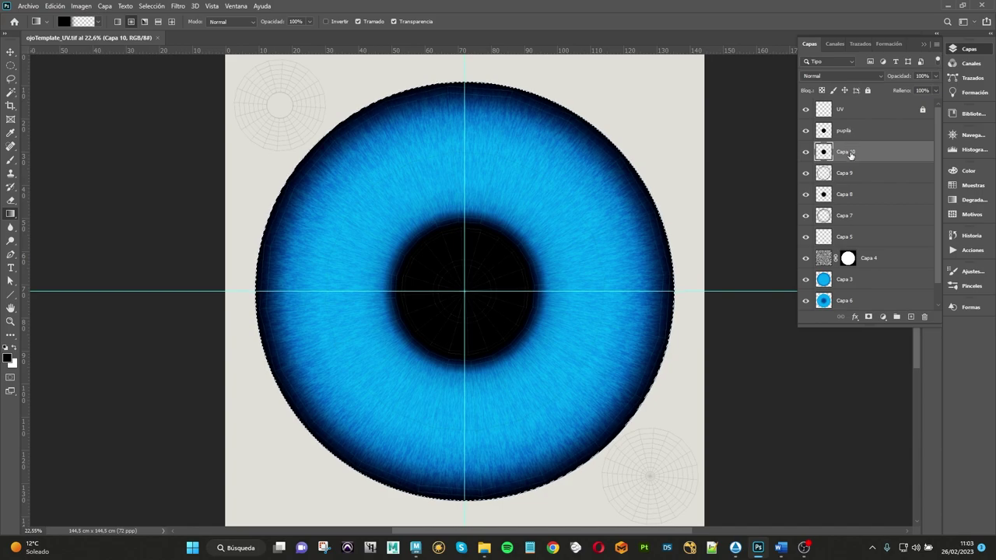
click(910, 317)
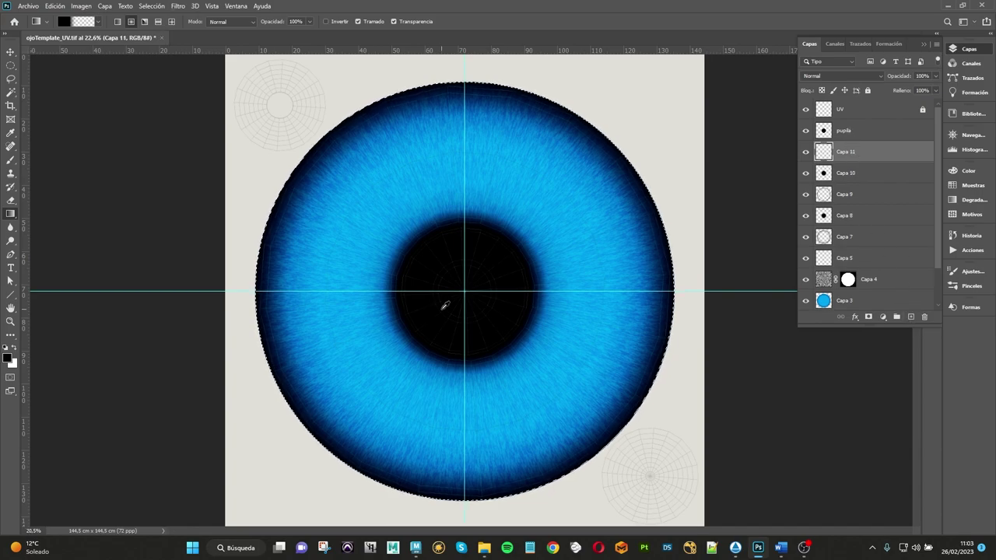
Step: Switch to the Brush tool while keeping the iris selection active
alt+scroll(444, 300, down, 2)
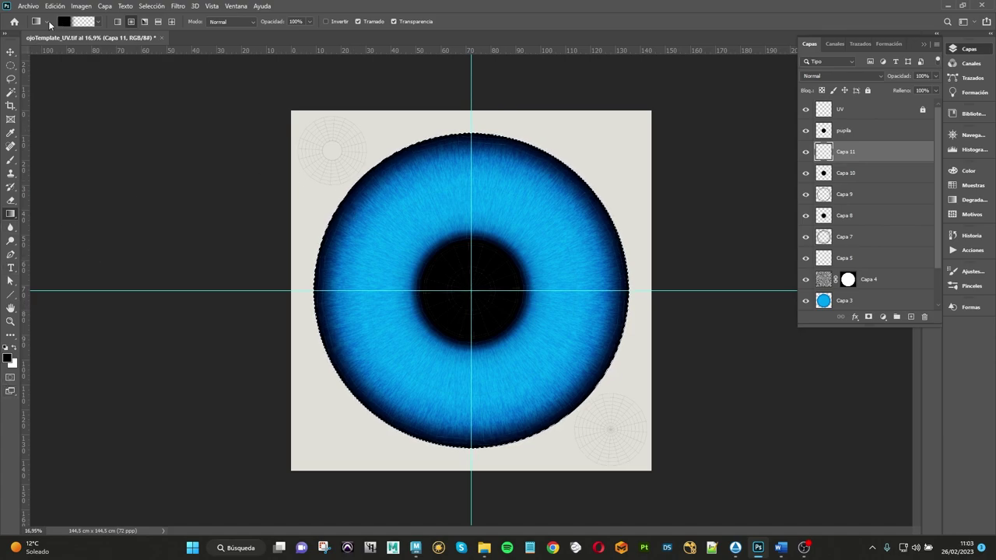
click(10, 159)
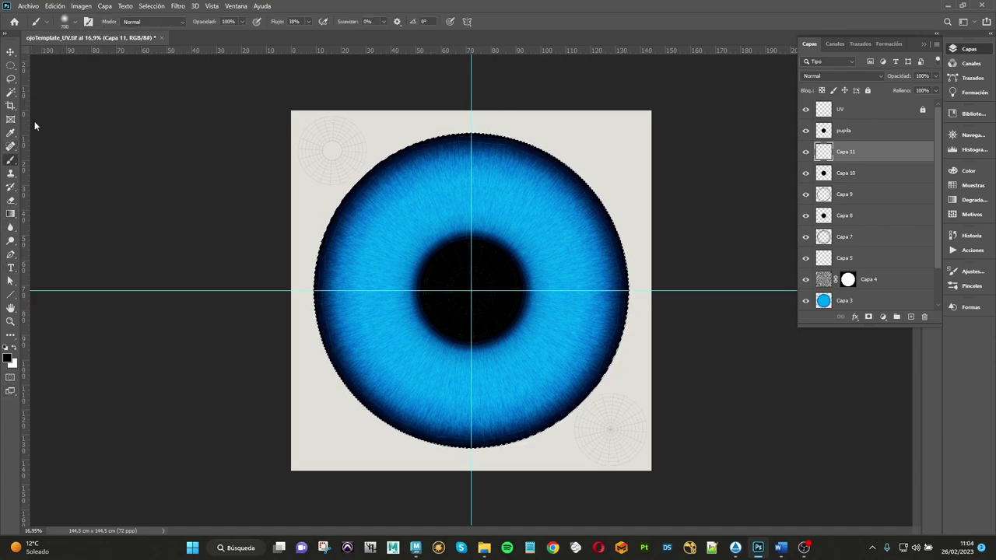
click(75, 24)
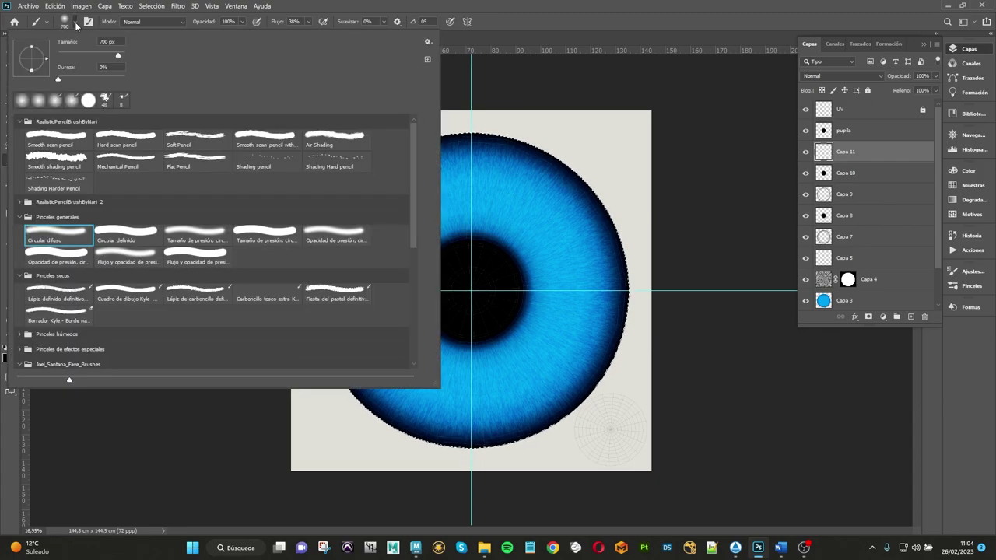
click(76, 24)
key(ctrl+d)
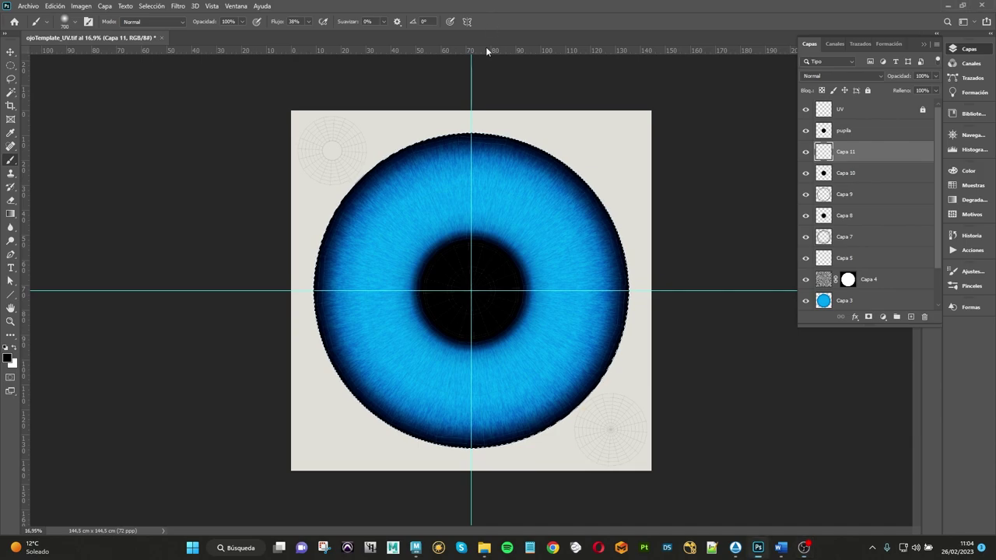
key(ctrl+z)
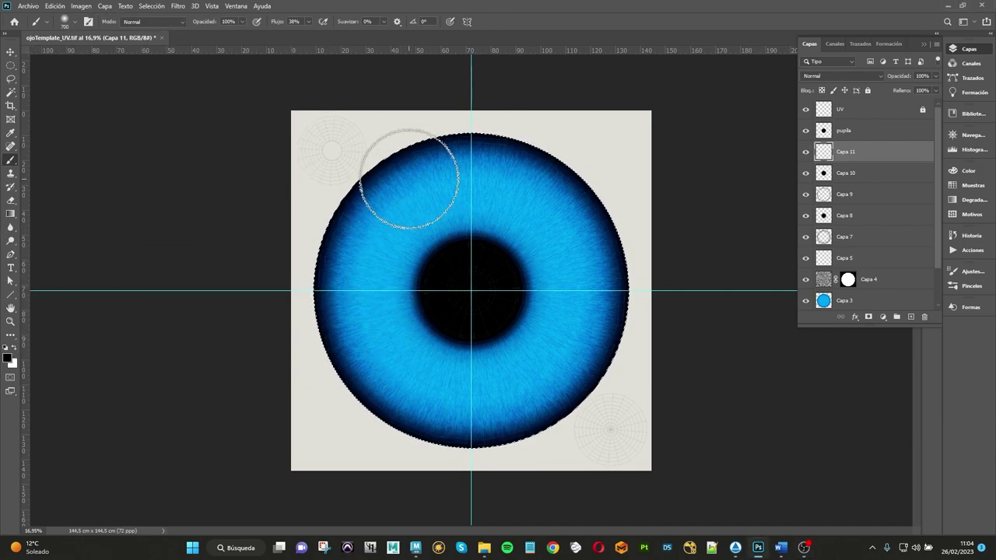
Step: Set the brush size to 800 px and its opacity to 50%
right_click(430, 196)
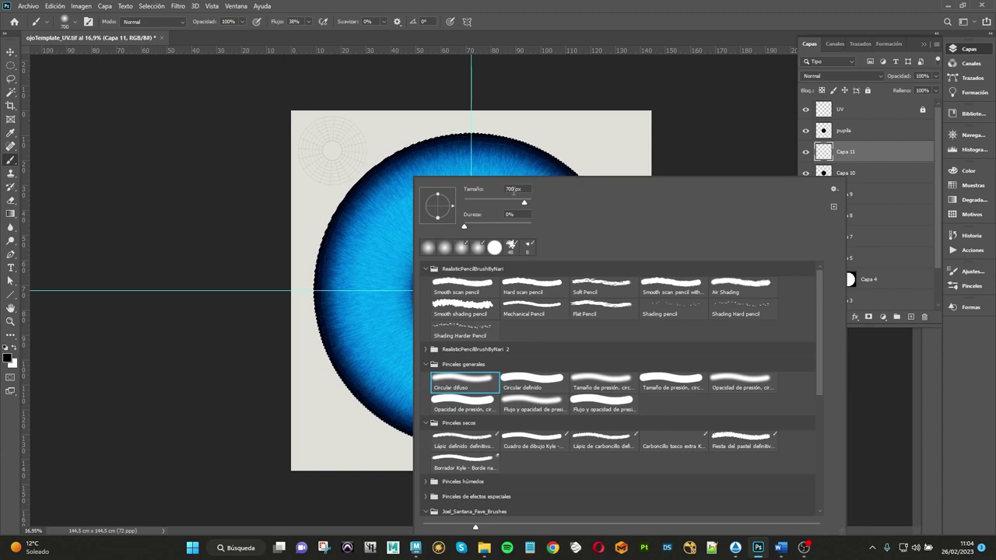
text(0)
key(Return)
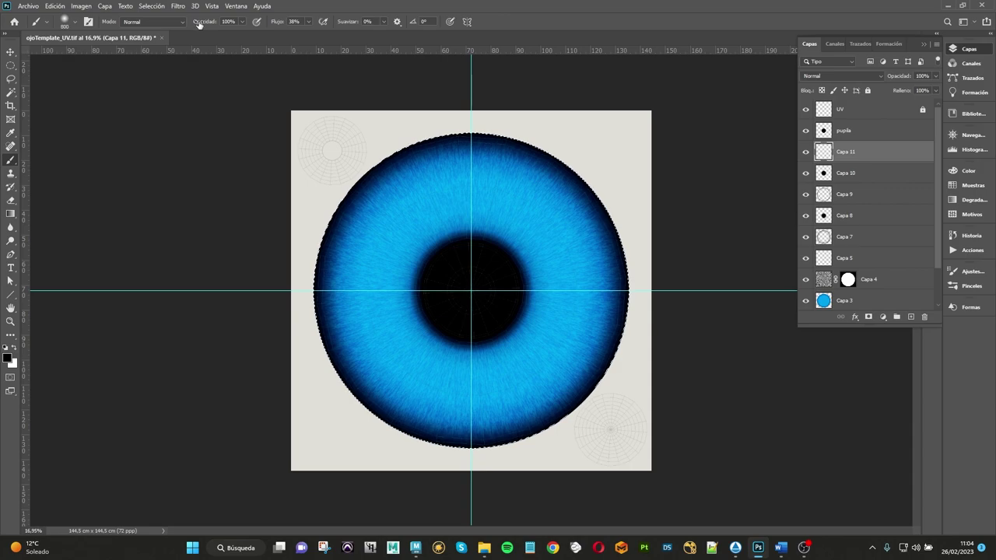
click(243, 24)
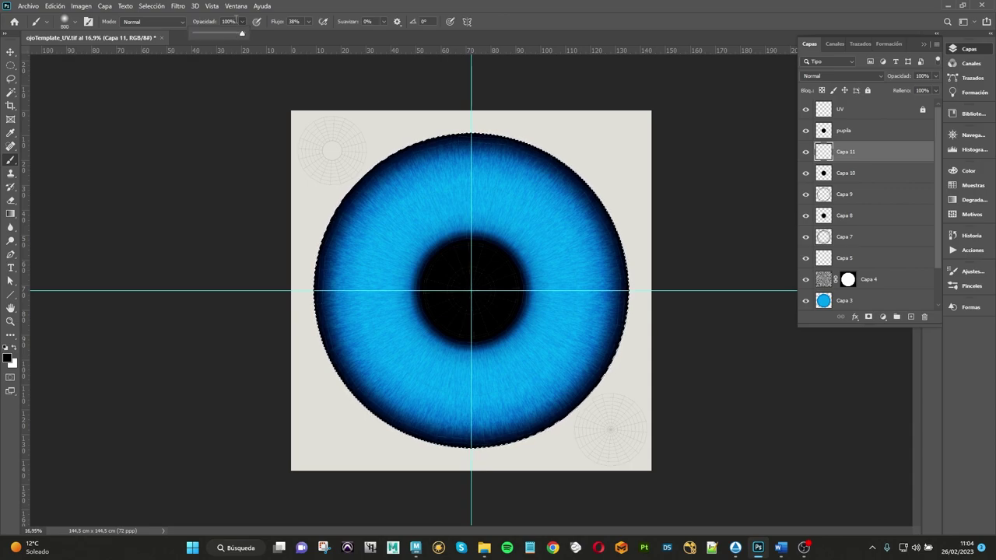
click(235, 20)
text(50)
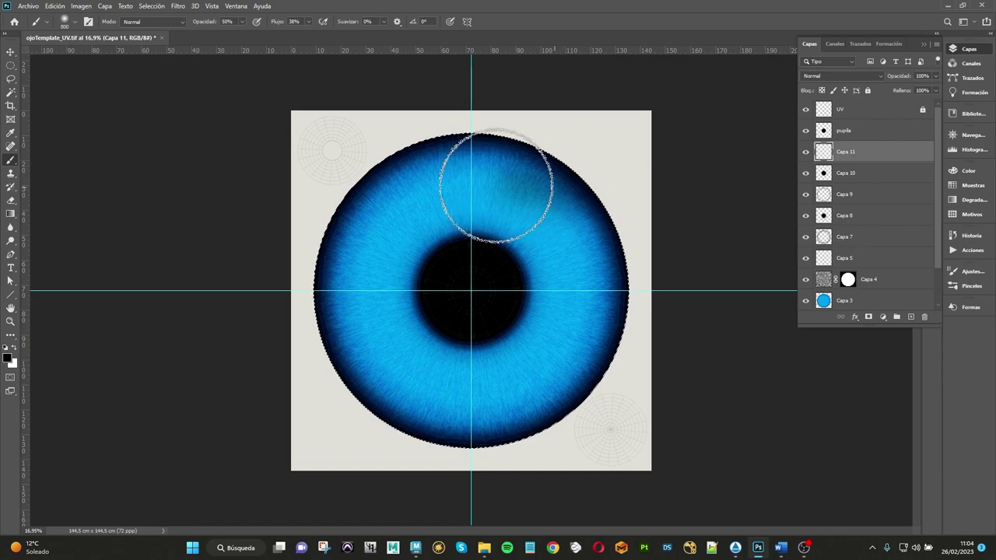
Step: Undo a trial stroke on the upper iris and enlarge the soft round brush to 1000 px
drag(490, 193, 414, 212)
key(ctrl+z)
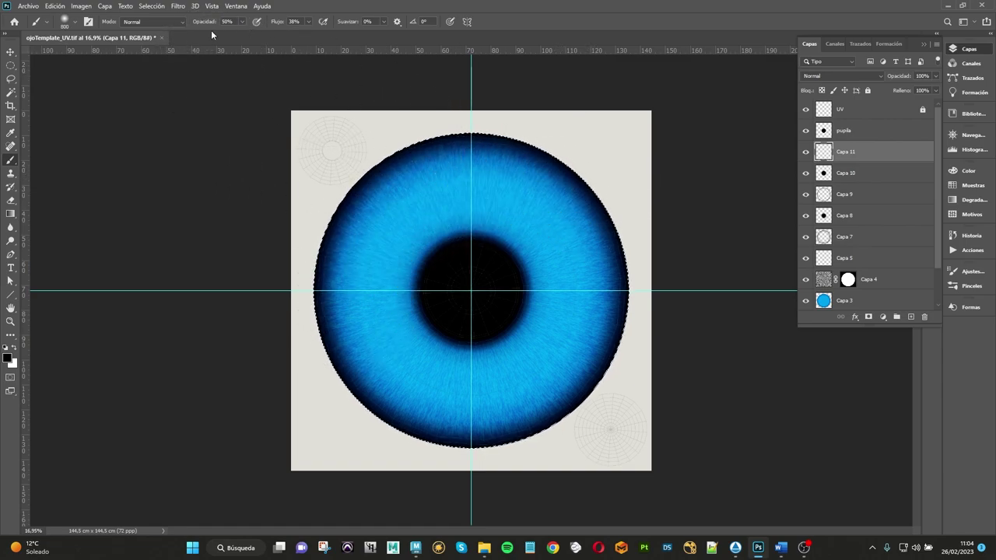
click(76, 22)
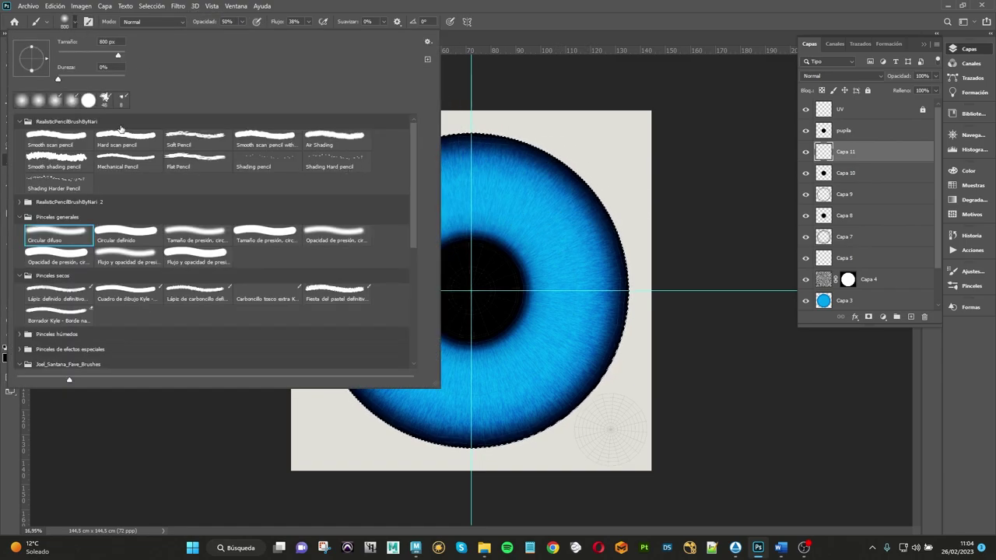
text(10)
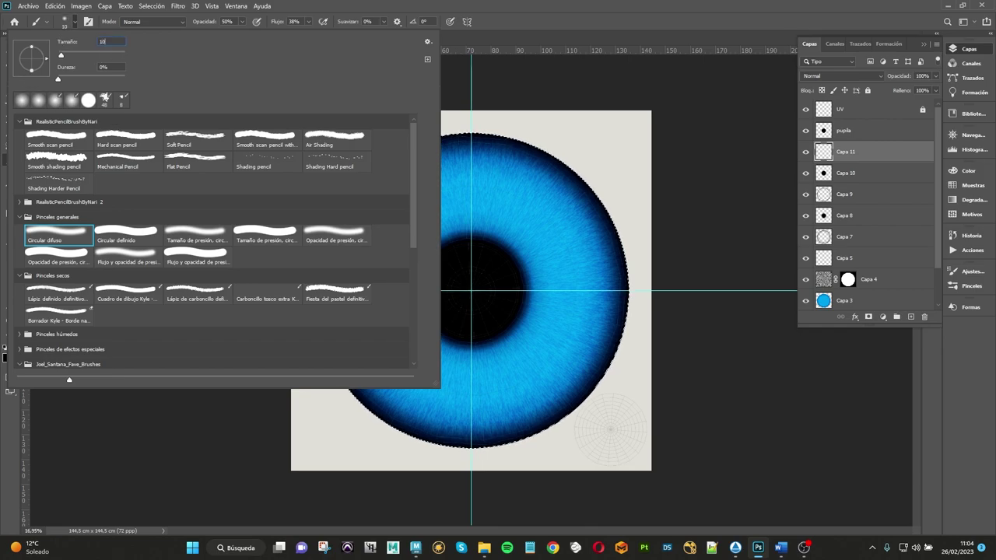
text(0)
key(Return)
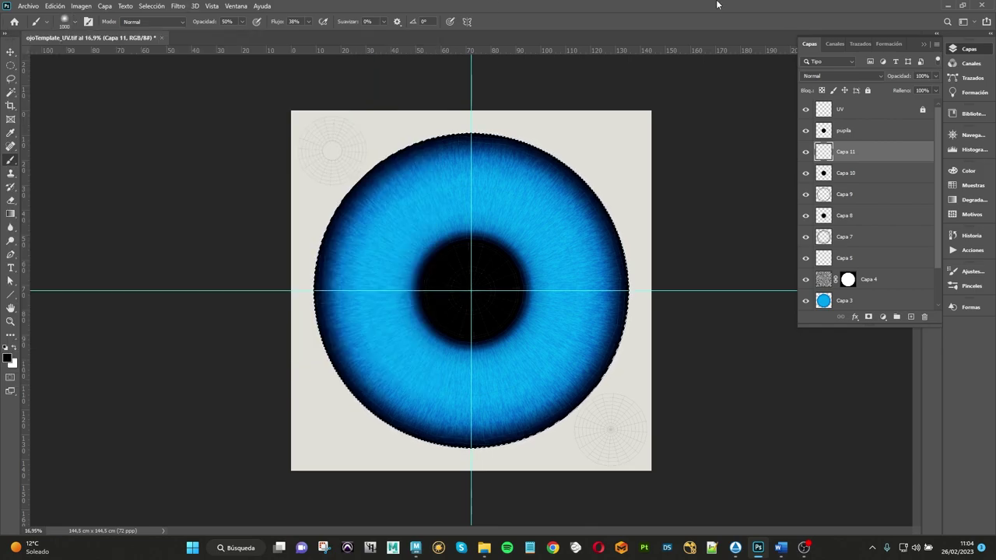
Step: Paint soft black strokes over the upper-left iris on Capa 11, redoing the first stroke
mouse_move(462, 280)
mouse_down()
mouse_move(596, 231)
mouse_move(385, 216)
mouse_move(344, 317)
mouse_move(645, 262)
mouse_move(585, 184)
mouse_move(389, 326)
mouse_move(266, 288)
mouse_move(460, 145)
mouse_move(440, 138)
mouse_move(421, 236)
mouse_move(579, 196)
mouse_move(467, 289)
mouse_move(329, 174)
mouse_move(426, 183)
mouse_move(431, 209)
mouse_move(431, 195)
mouse_move(631, 202)
mouse_move(618, 198)
mouse_move(594, 244)
mouse_move(589, 213)
mouse_move(300, 400)
mouse_move(487, 103)
mouse_move(545, 169)
mouse_move(367, 200)
mouse_move(317, 321)
mouse_move(516, 195)
mouse_move(589, 254)
mouse_move(396, 275)
mouse_move(380, 334)
mouse_up()
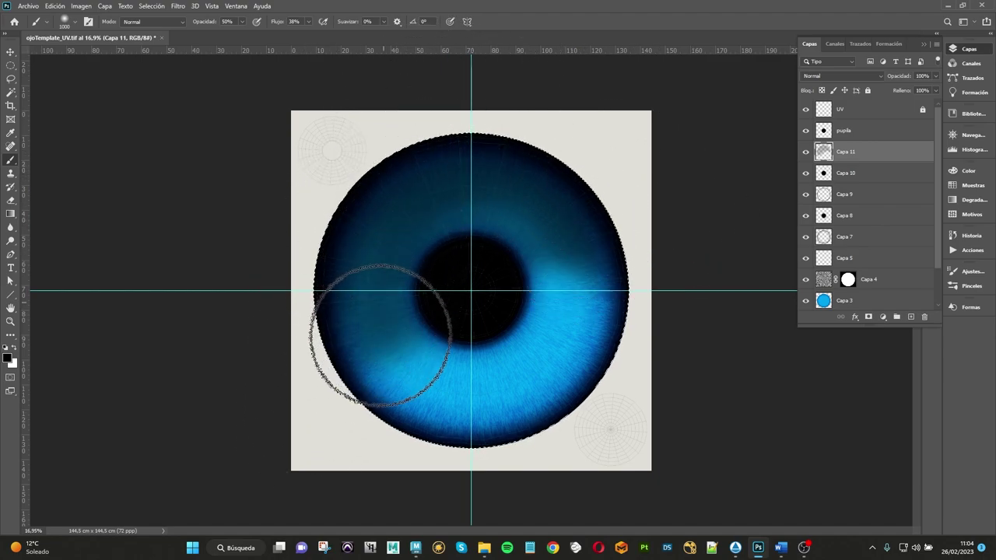
key(ctrl+z)
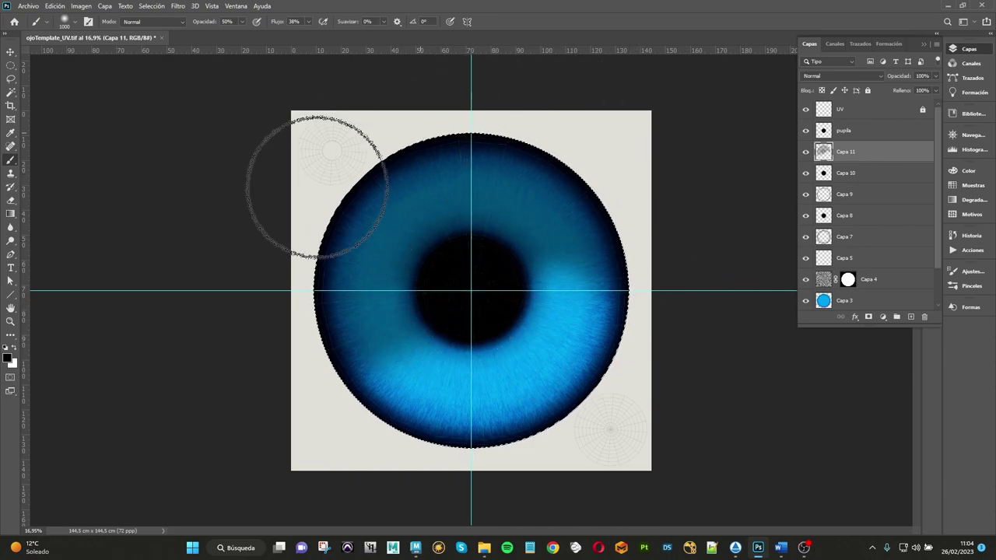
mouse_move(422, 133)
mouse_down()
mouse_move(355, 211)
mouse_move(485, 167)
mouse_move(344, 326)
mouse_move(478, 189)
mouse_move(545, 211)
mouse_move(568, 200)
mouse_move(522, 211)
mouse_move(391, 361)
mouse_move(384, 299)
mouse_up()
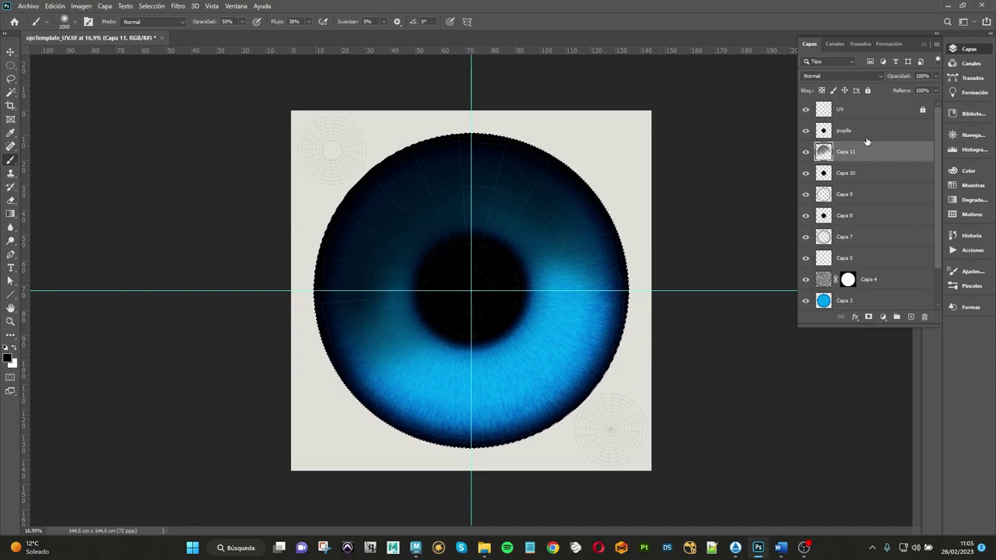
Step: Cycle Capa 11's blend modes and settle on Multiplicar
click(841, 76)
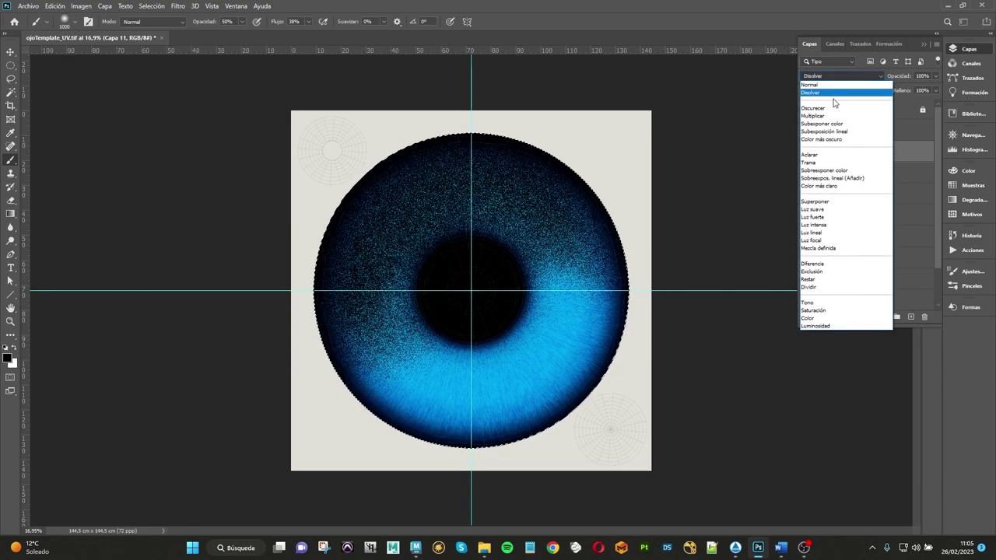
click(832, 106)
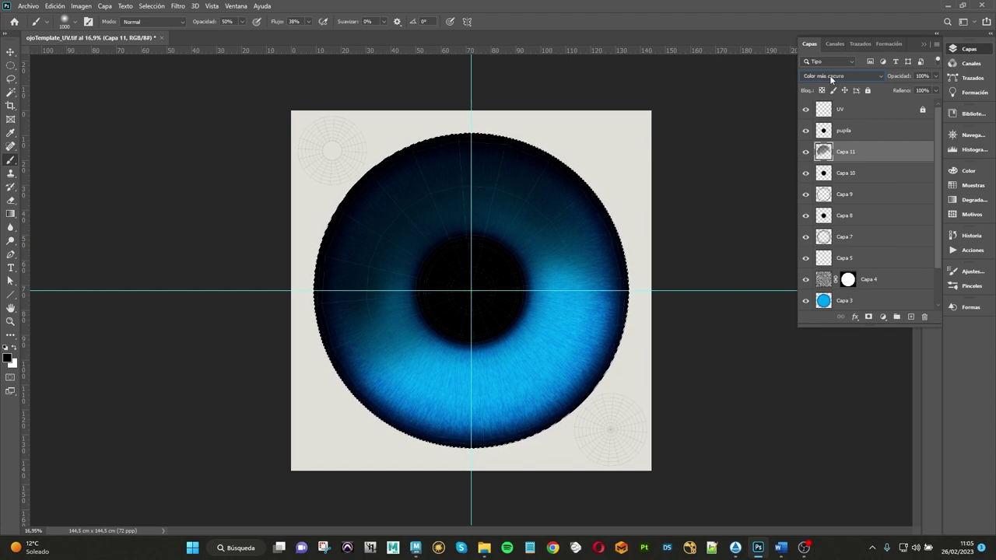
scroll(829, 75, down, 3)
scroll(829, 75, down, 1)
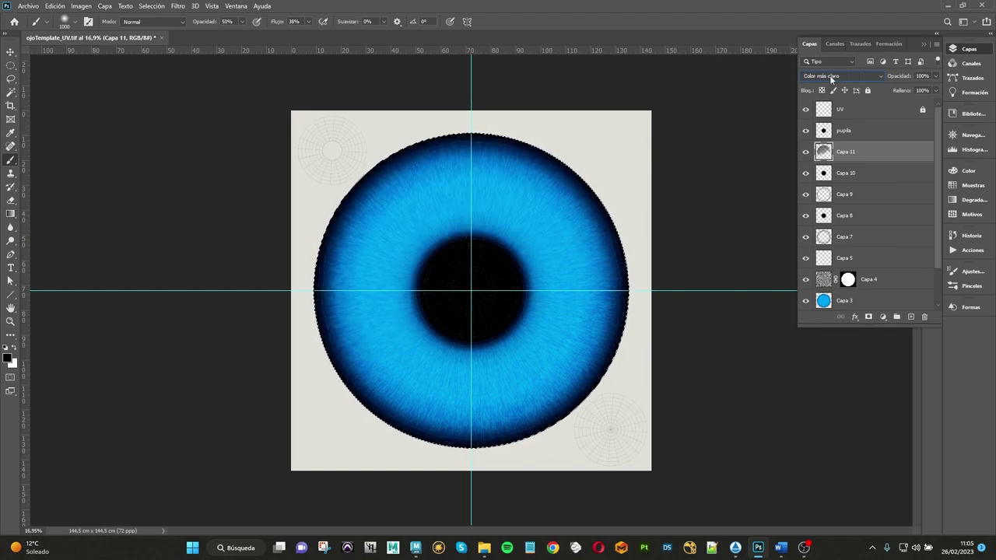
scroll(830, 74, down, 1)
scroll(829, 75, down, 1)
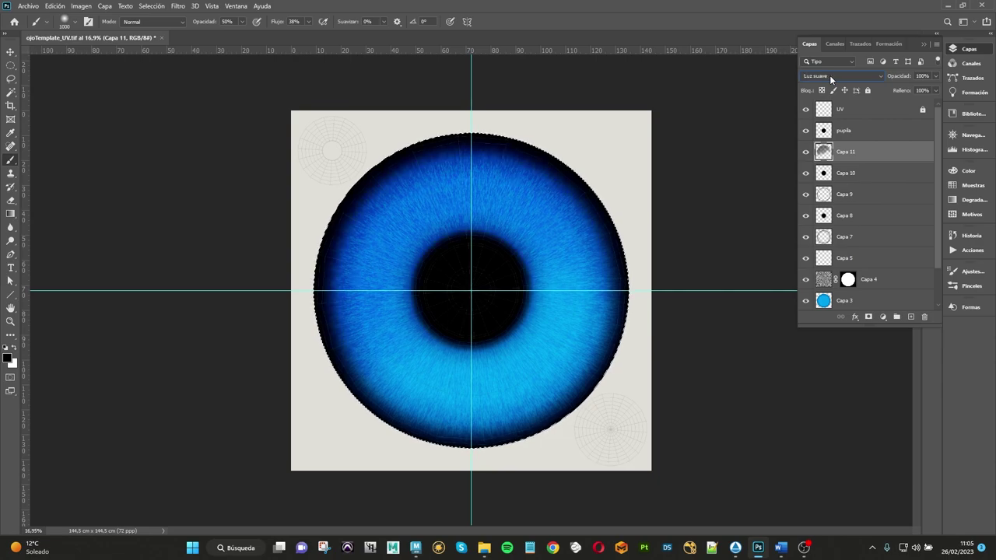
scroll(830, 75, down, 1)
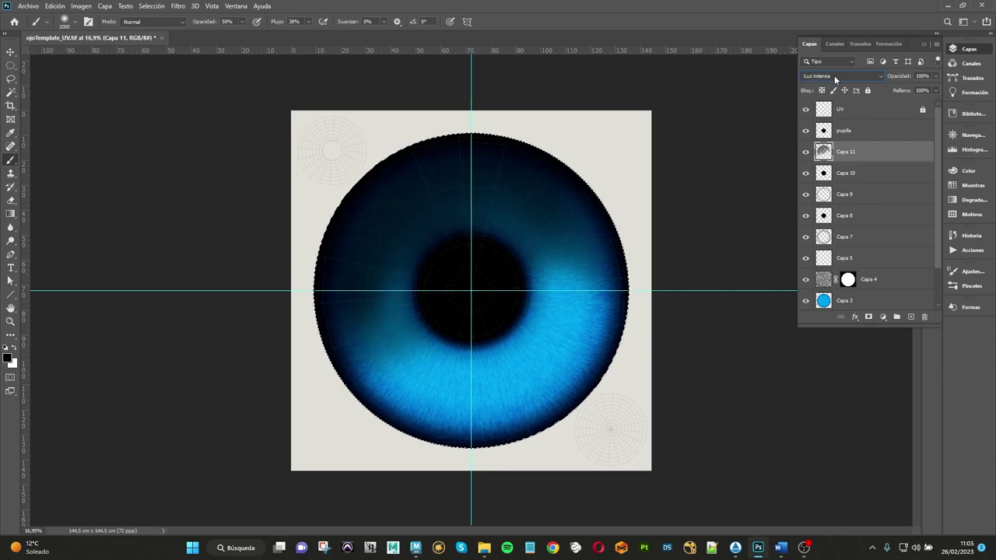
scroll(834, 76, down, 1)
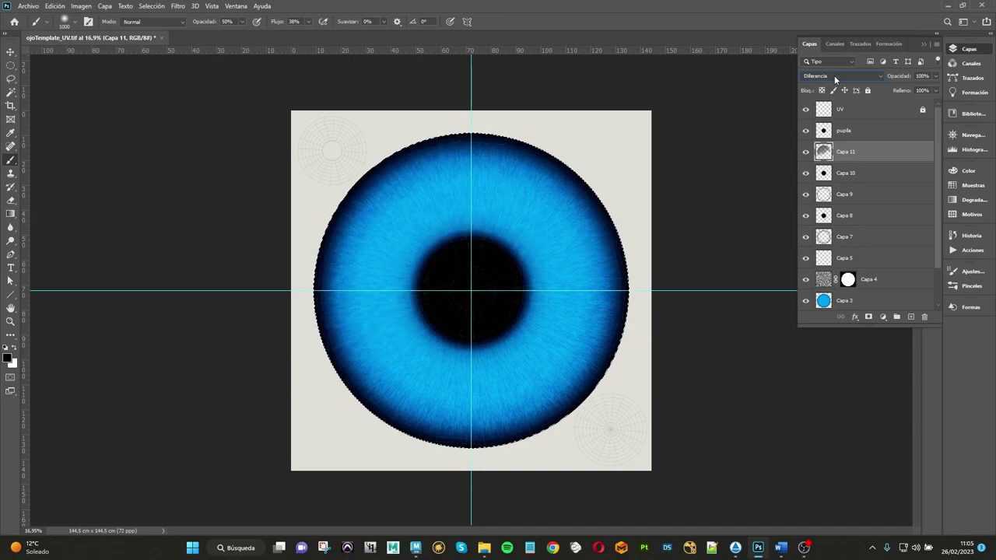
scroll(834, 76, up, 1)
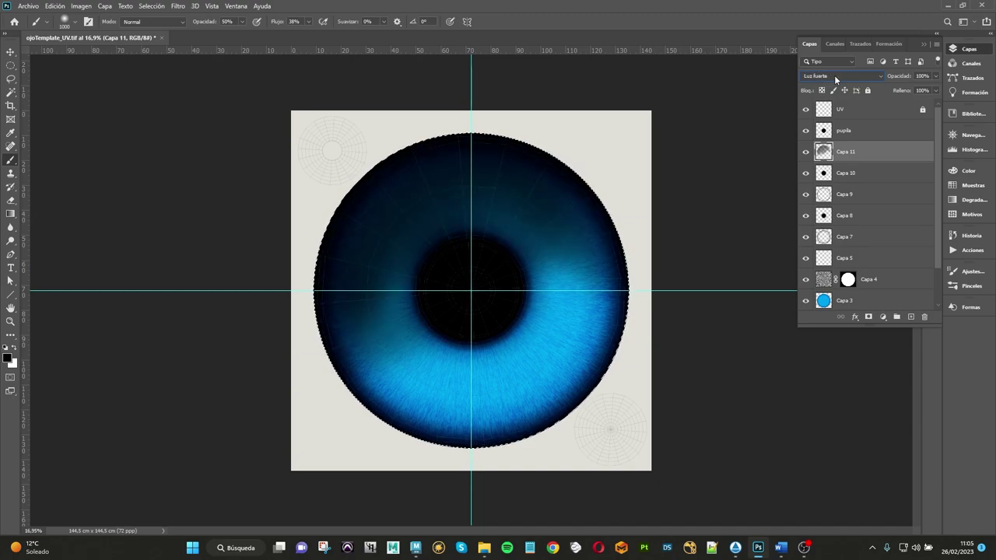
scroll(834, 75, down, 2)
Step: Lower Capa 11's opacity to 61% and bring up the Windows Widgets panel
click(935, 77)
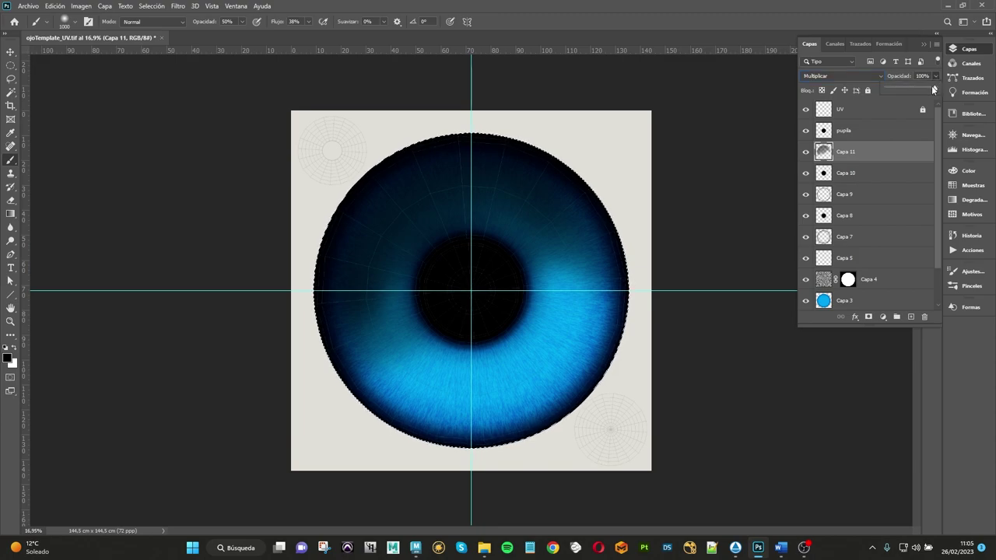
mouse_move(919, 89)
mouse_down()
mouse_move(875, 90)
mouse_move(925, 89)
mouse_up()
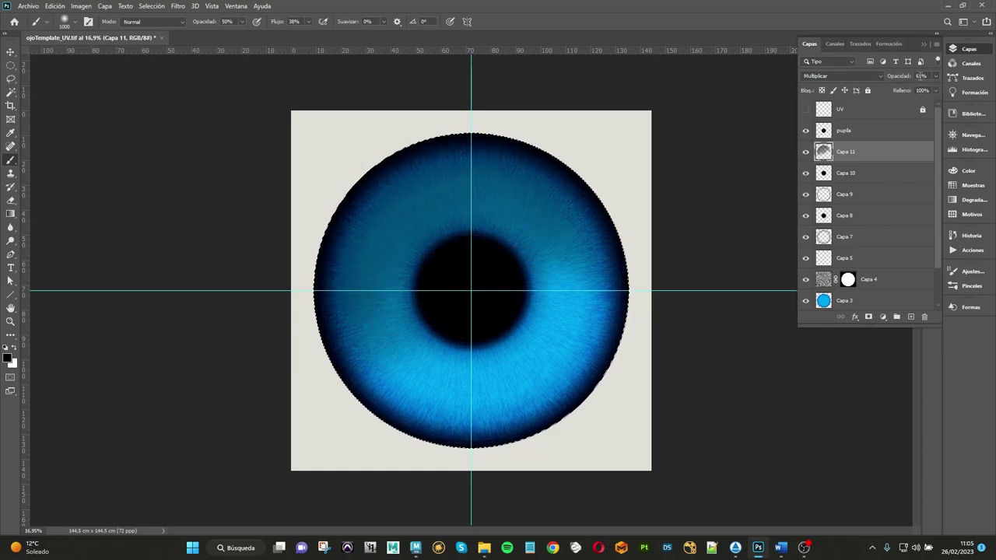
click(32, 547)
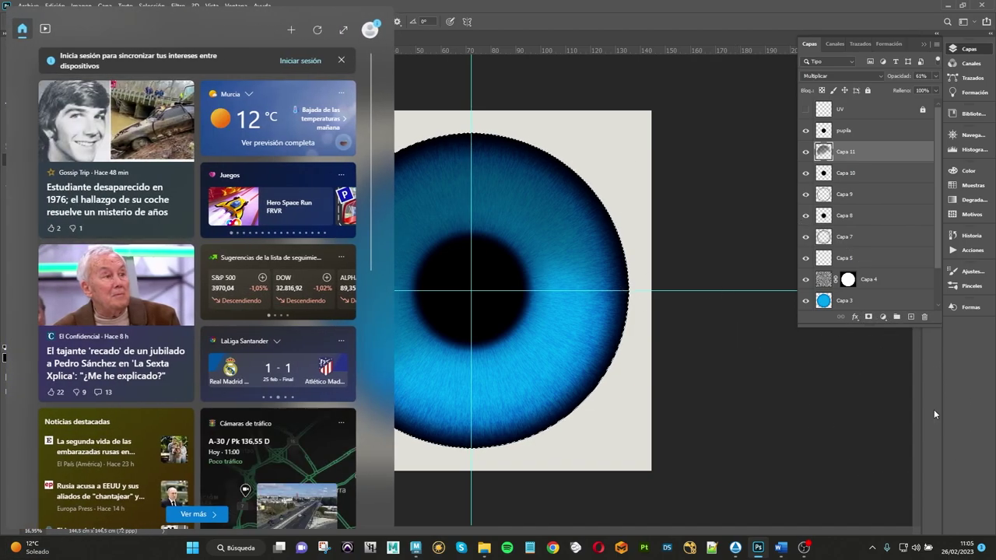
Step: Dismiss the Windows Widgets panel to return to the eye texture in Photoshop
click(935, 414)
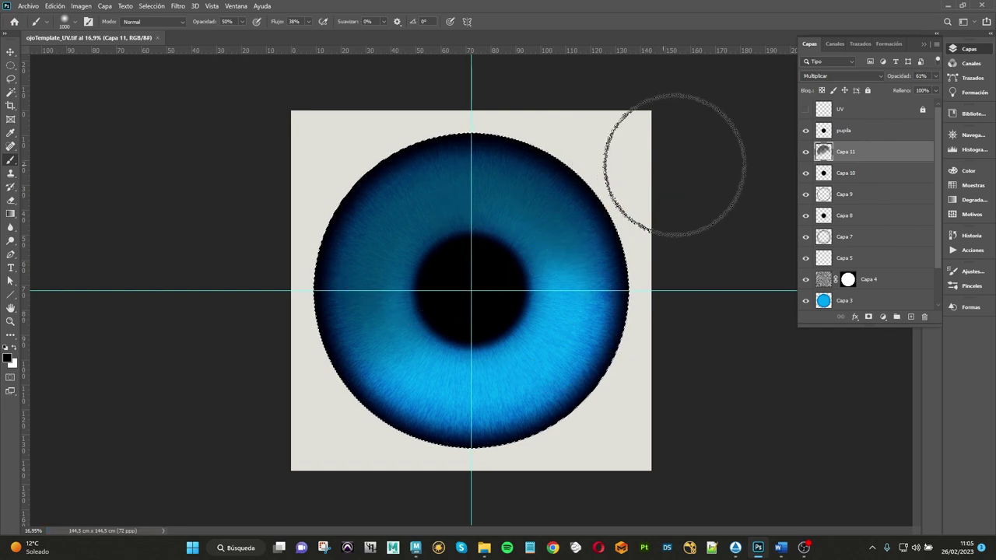
Step: Add empty layers Capa 12 and Capa 13 and hide Capa 11's shading
click(911, 317)
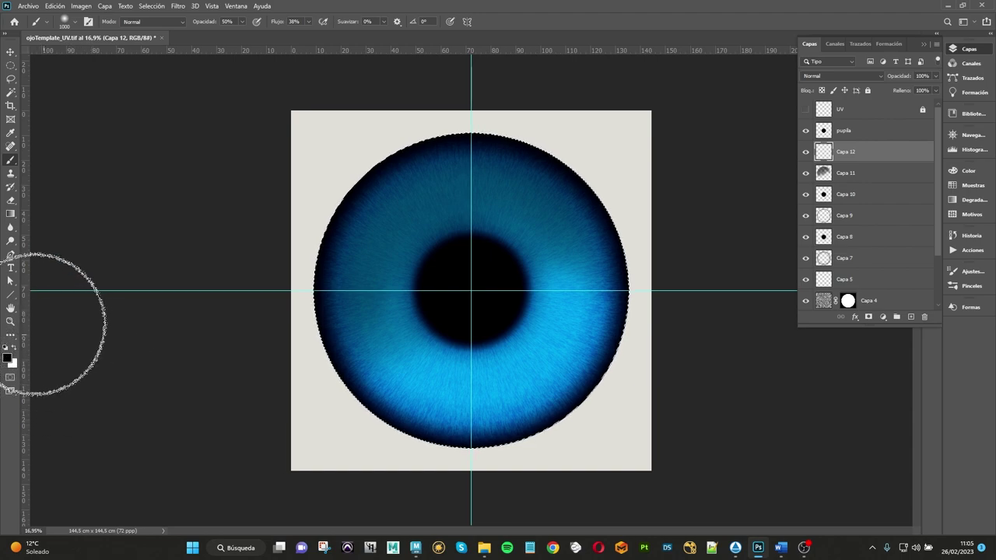
click(844, 173)
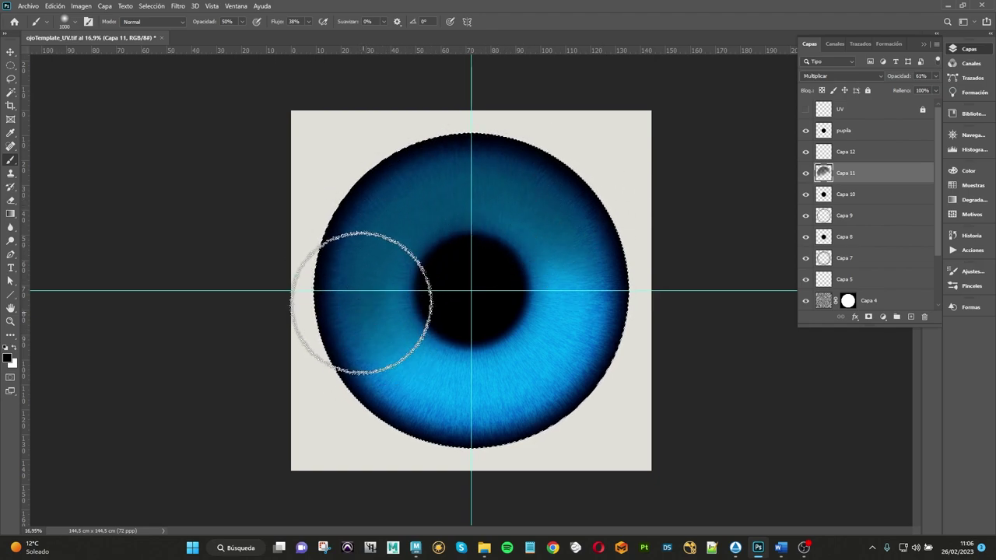
click(806, 173)
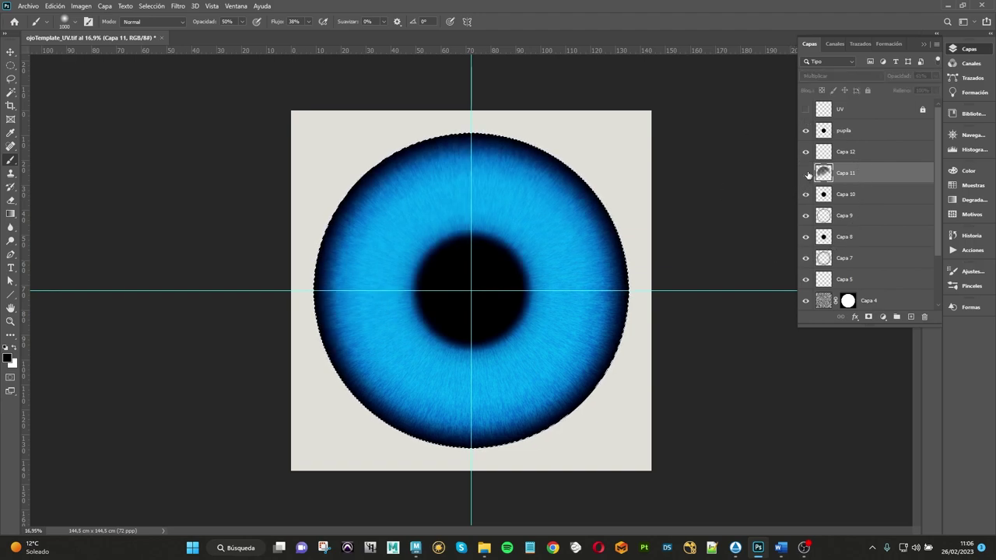
click(910, 317)
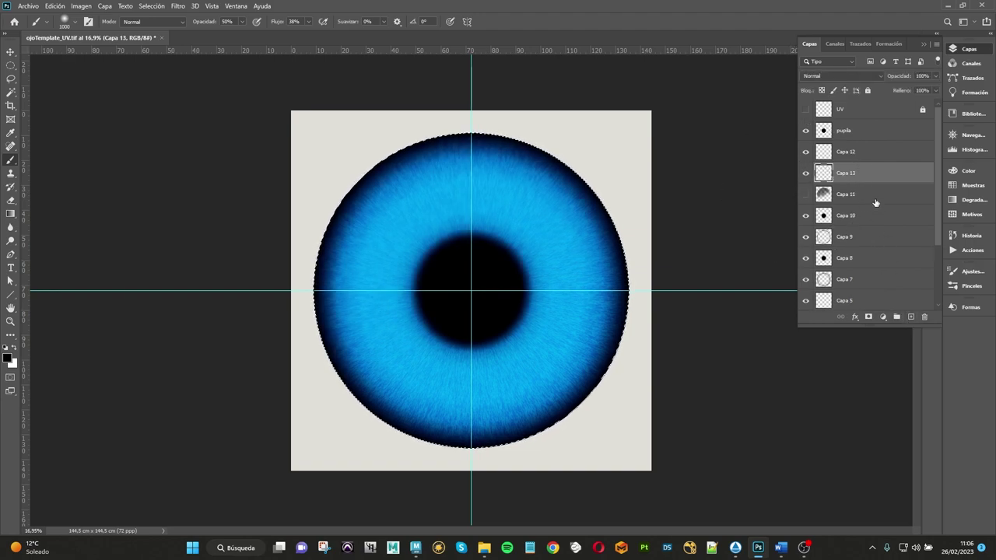
Step: Sample the iris blue and darken it to navy 041c31 as the paint colour
click(9, 359)
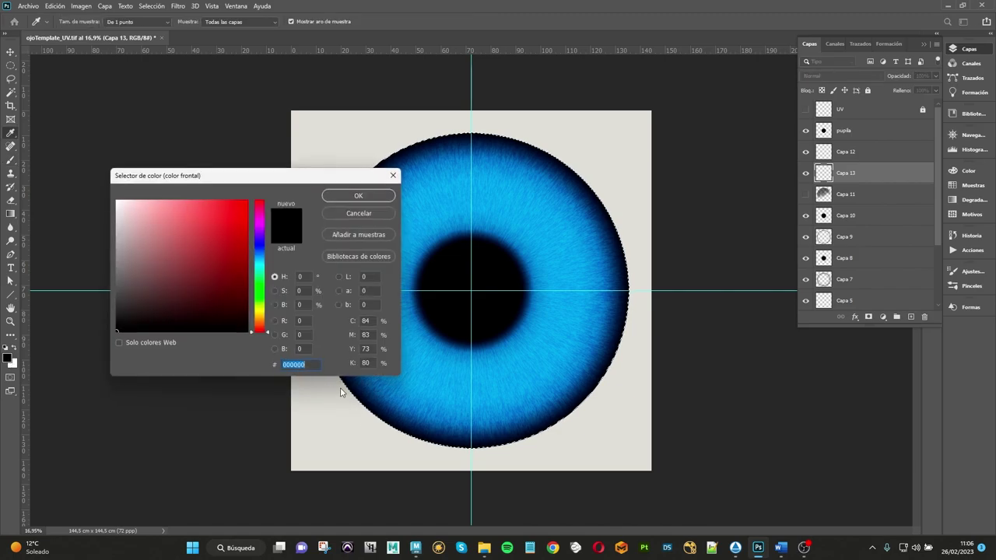
click(373, 394)
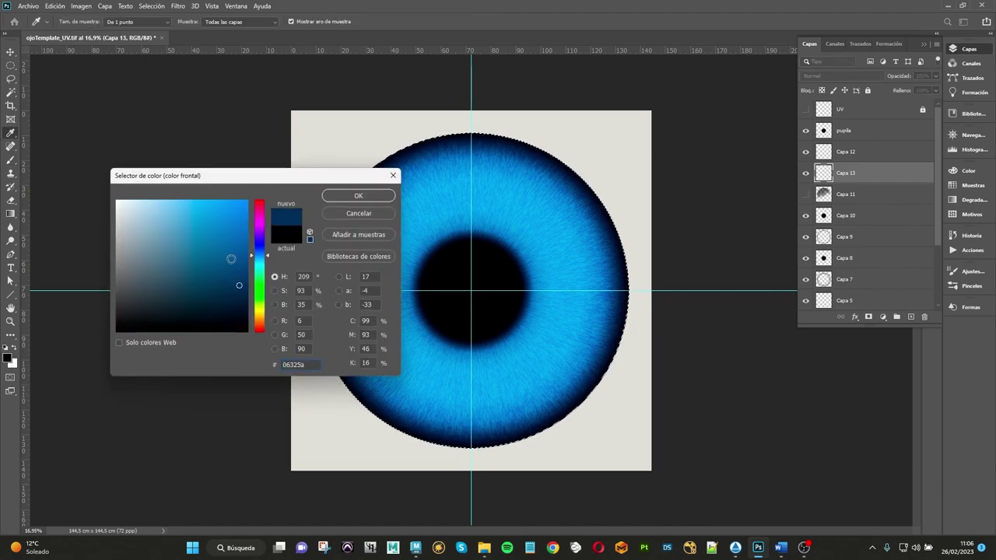
drag(239, 286, 238, 302)
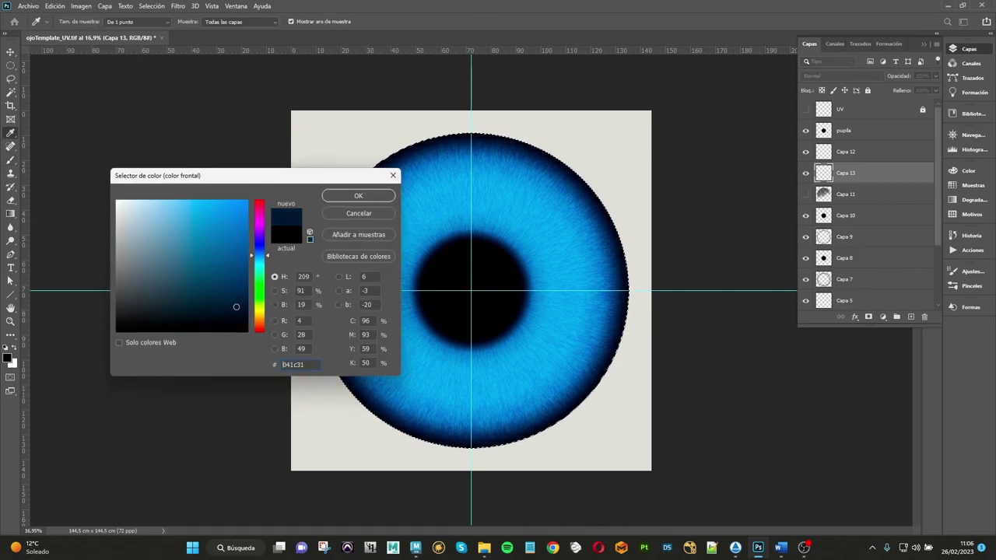
click(343, 196)
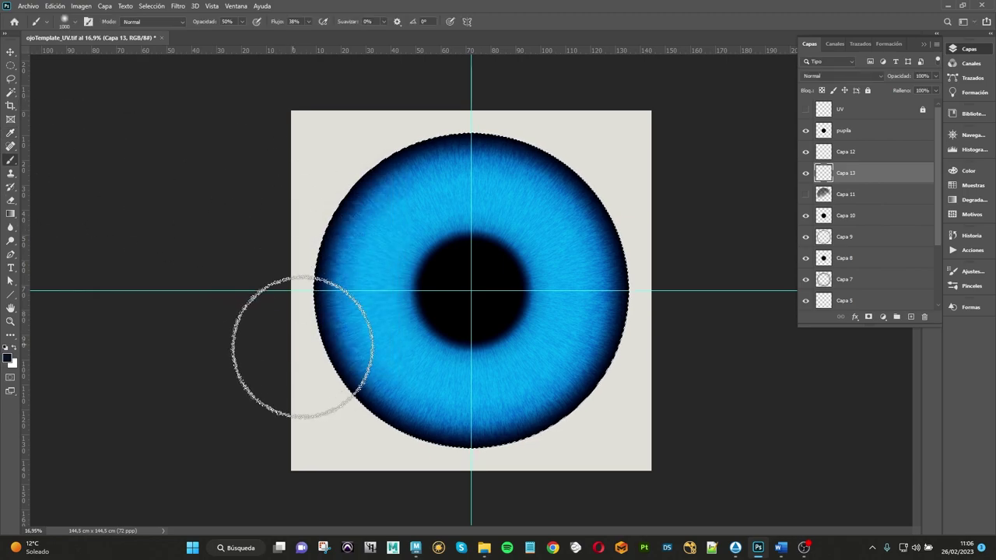
Step: Paint dark navy shading over the upper, left and lower-left iris on Capa 13
mouse_move(371, 334)
mouse_down()
mouse_move(416, 194)
mouse_move(573, 251)
mouse_move(389, 271)
mouse_move(437, 186)
mouse_move(354, 365)
mouse_move(326, 205)
mouse_move(573, 262)
mouse_move(522, 223)
mouse_move(445, 245)
mouse_move(467, 285)
mouse_move(443, 293)
mouse_move(422, 277)
mouse_up()
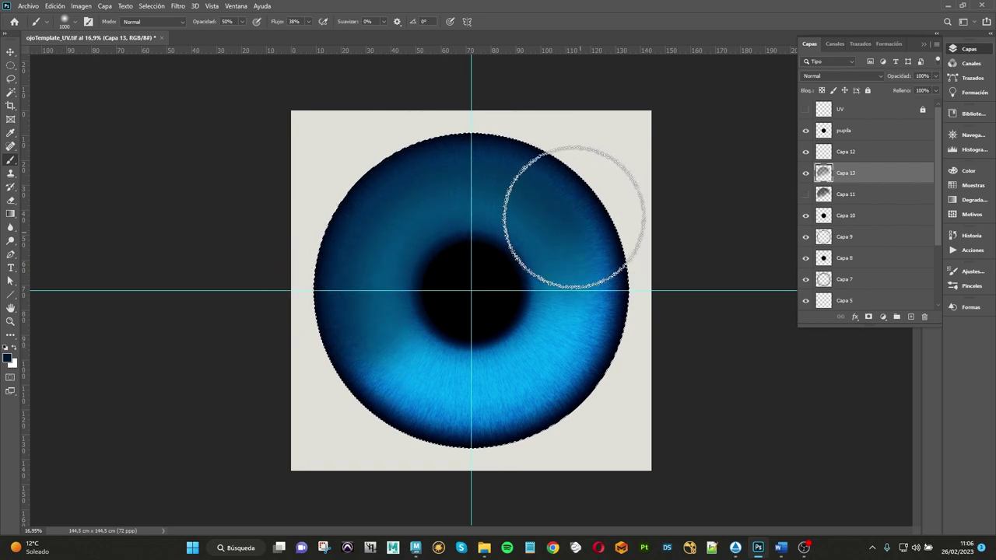
mouse_move(391, 402)
mouse_down()
mouse_move(374, 260)
mouse_move(529, 185)
mouse_move(485, 195)
mouse_move(462, 277)
mouse_up()
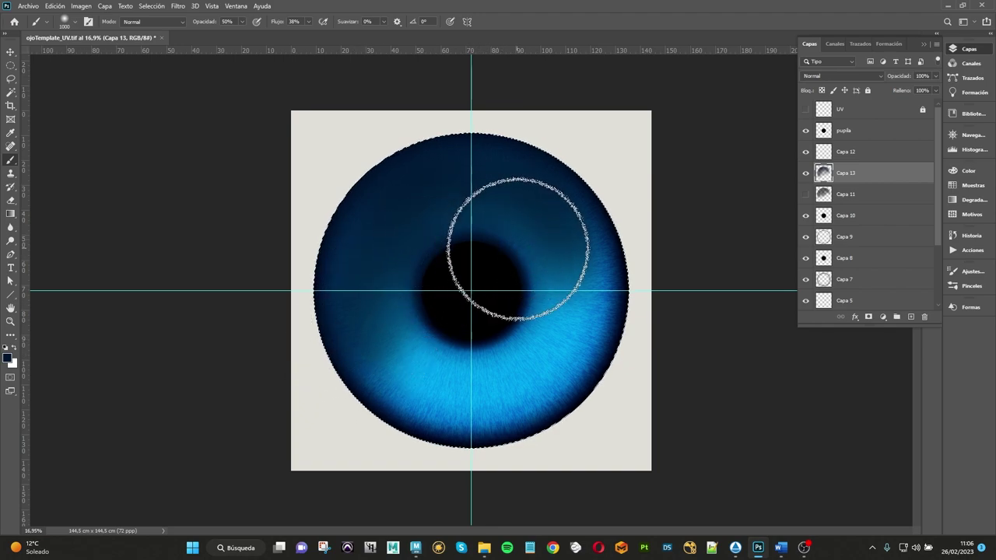
click(353, 351)
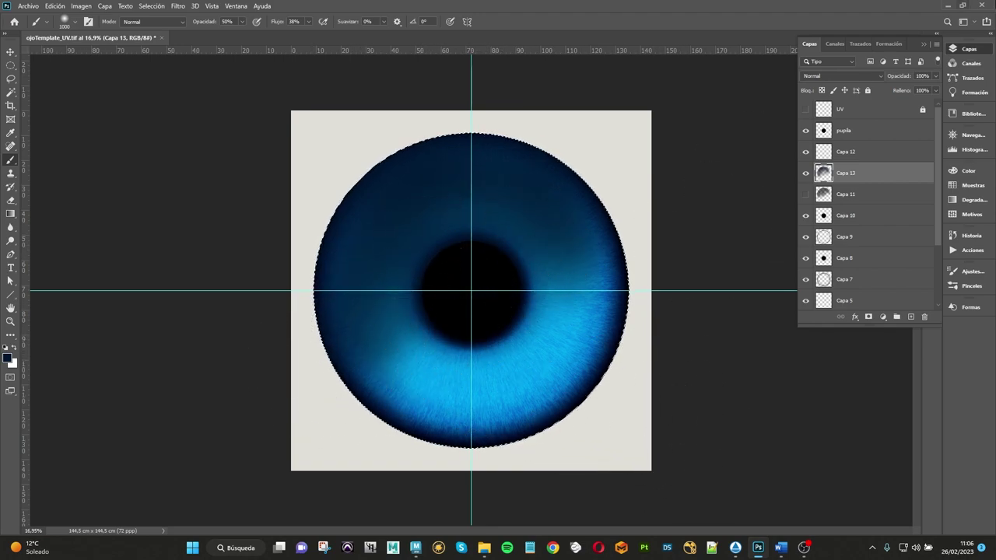
Step: Set Capa 13's blend mode to Luz fuerte with 82% opacity
click(840, 75)
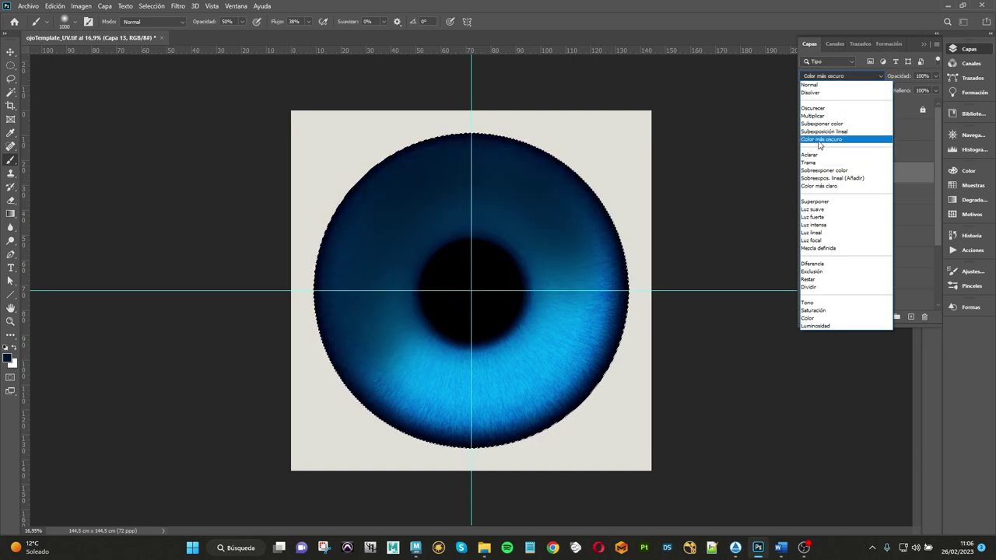
click(819, 140)
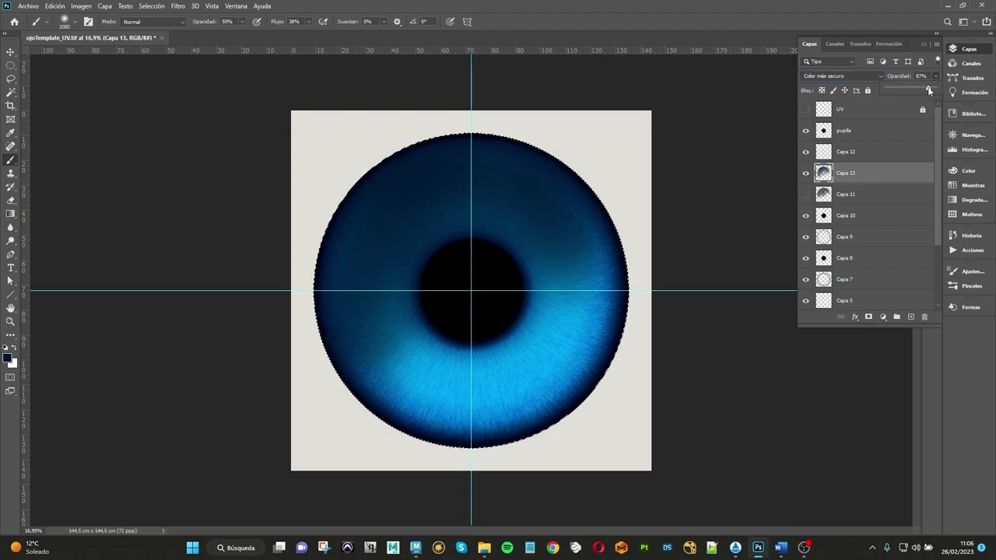
drag(931, 94, 926, 89)
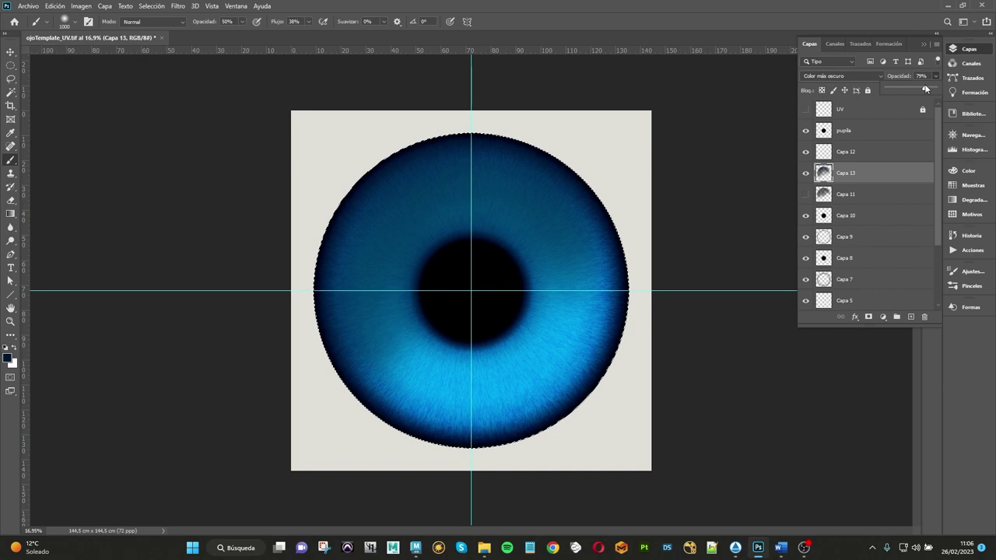
click(828, 75)
key(Down)
key(Down)
key(Return)
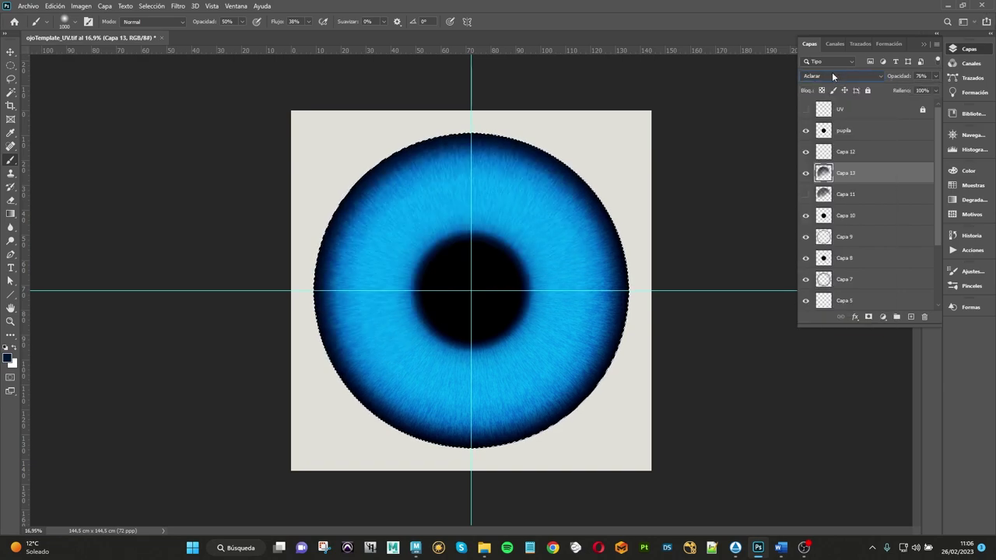
key(Down)
key(Down)
key(Down)
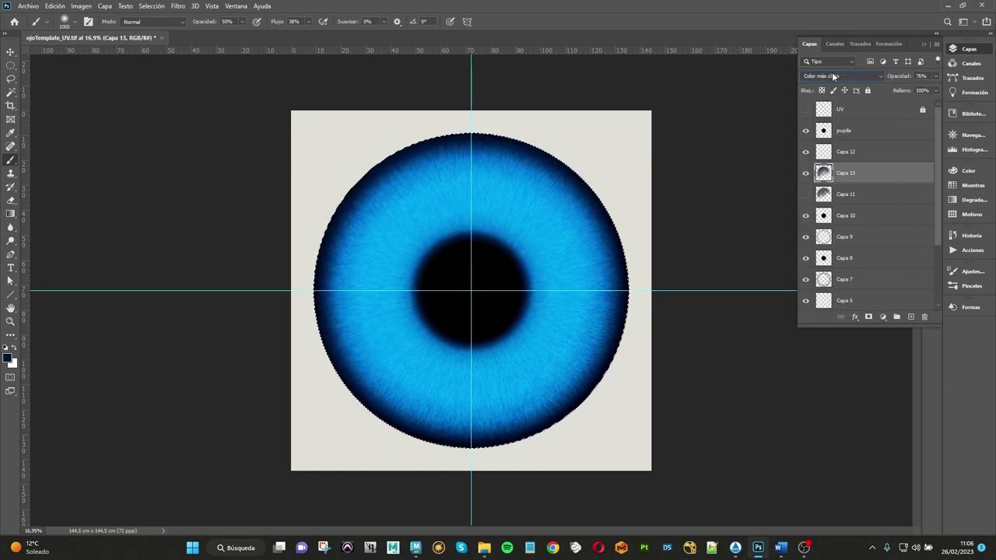
key(Down)
key(Down)
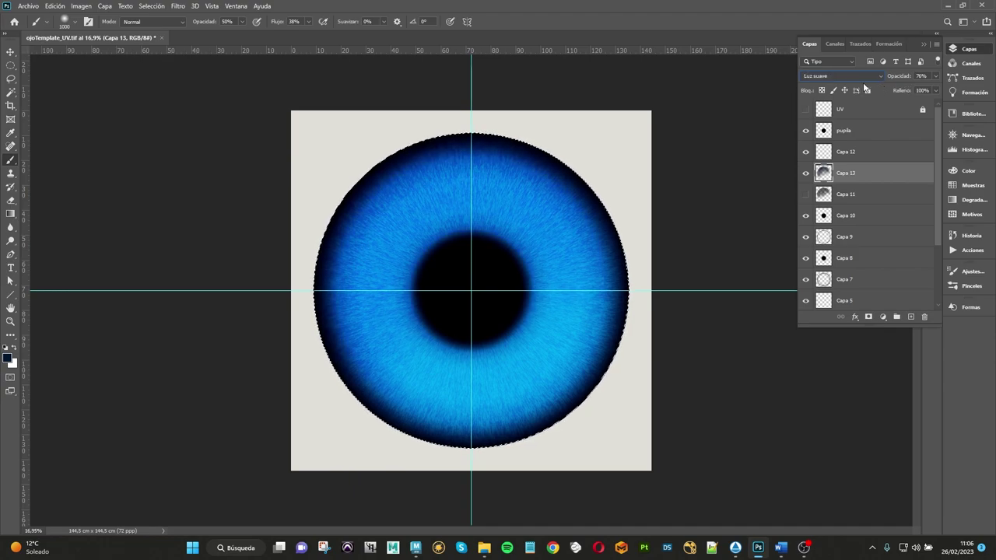
key(Down)
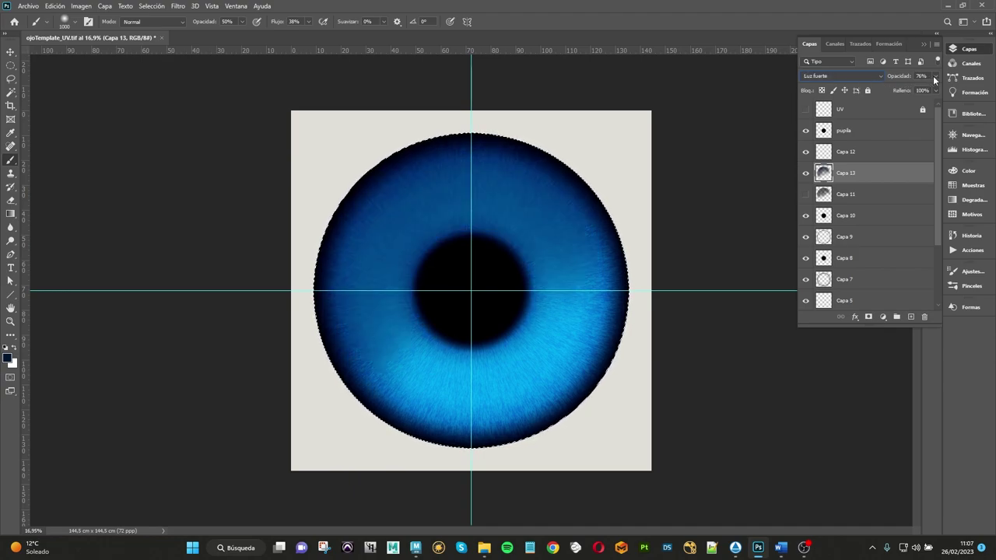
drag(924, 91, 927, 90)
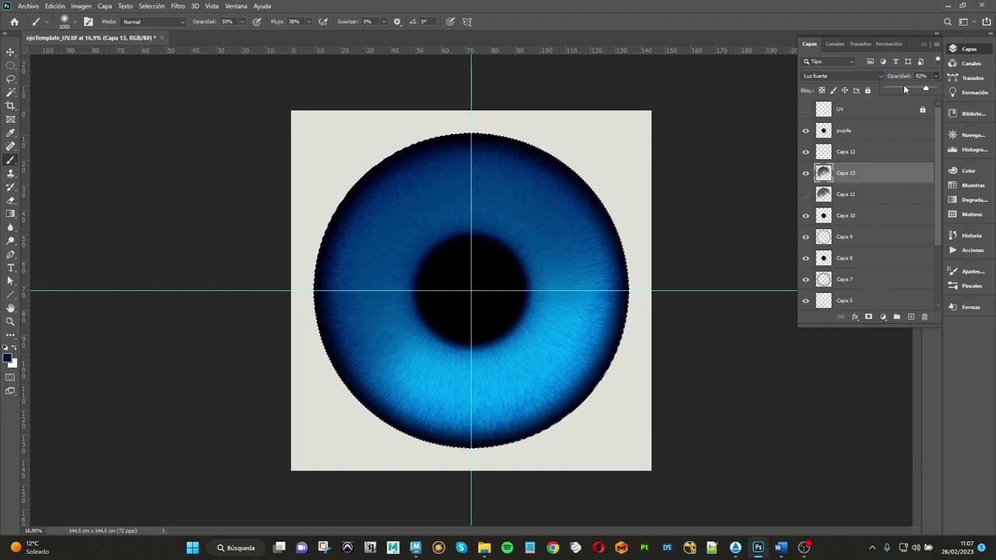
click(793, 4)
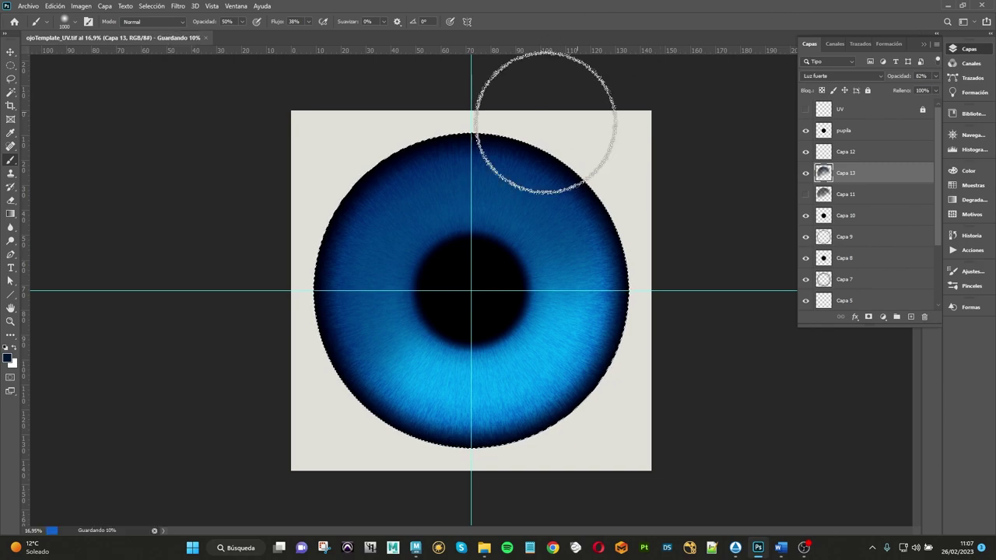
Step: Toggle Capa 13 and Capa 11 visibility to compare, then select Capa 11
click(805, 173)
click(805, 194)
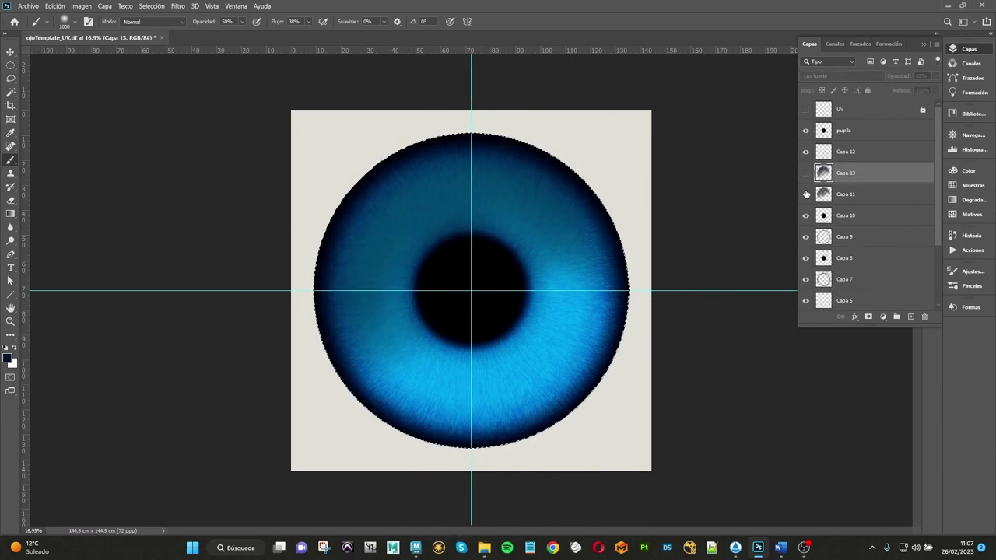
click(805, 193)
click(805, 173)
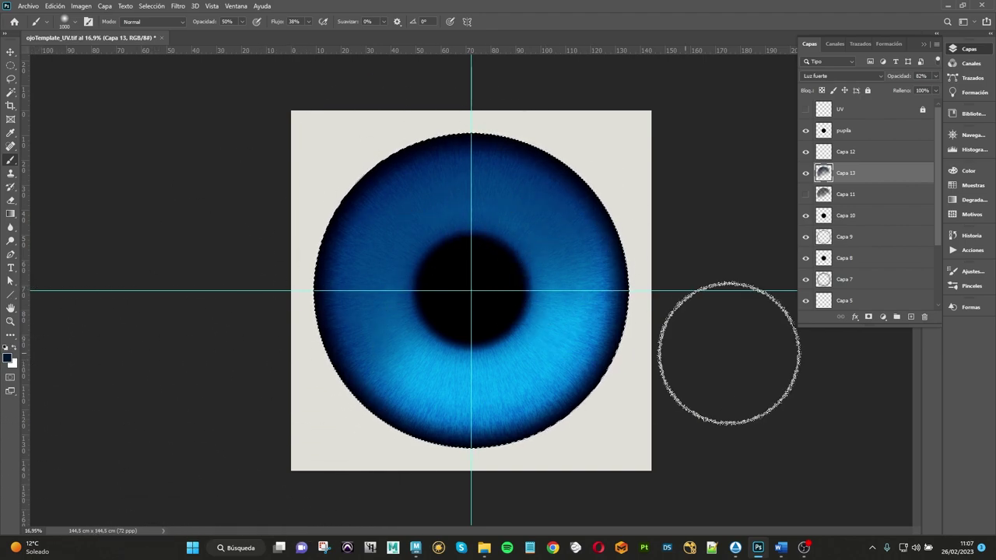
click(848, 194)
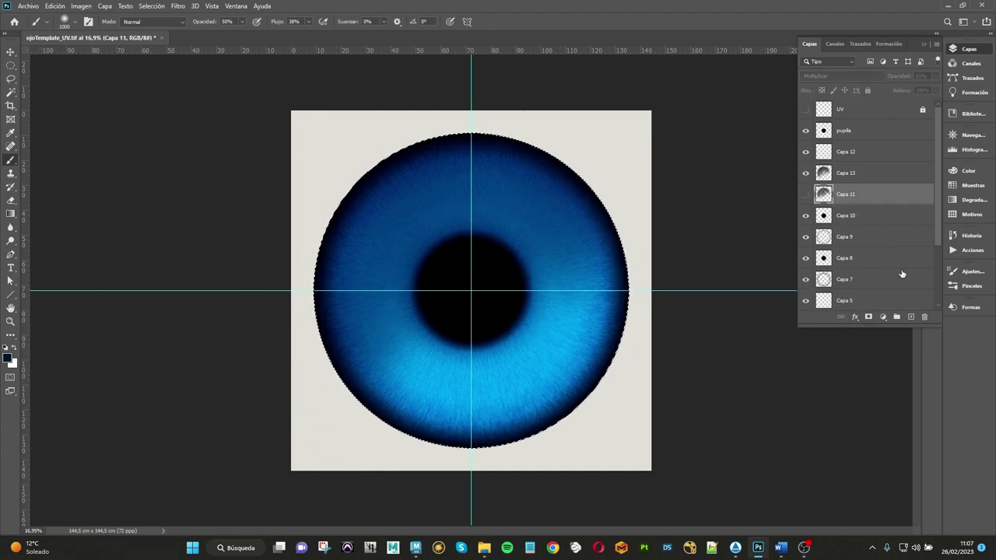
Step: Delete Capa 11 and add a new empty layer, Capa 14
click(924, 316)
click(456, 202)
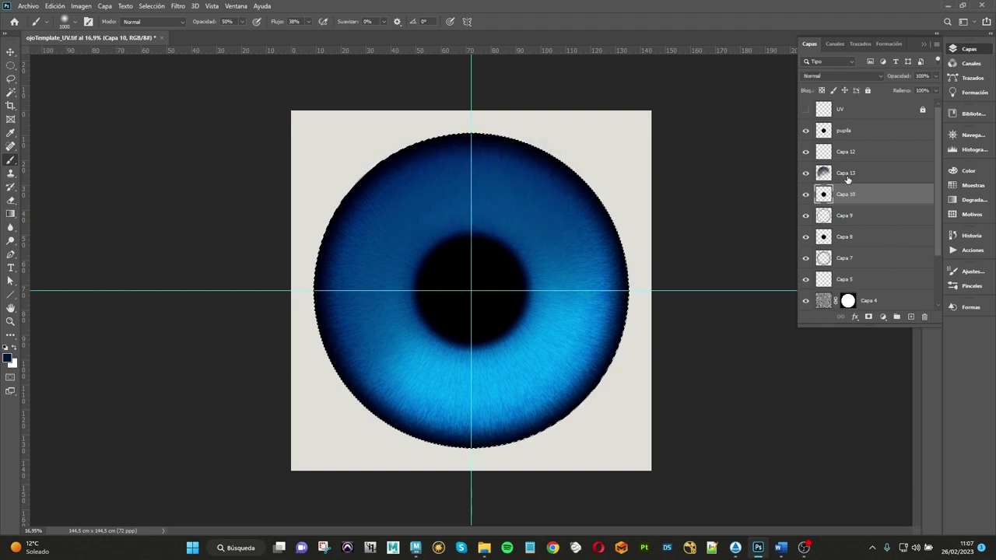
click(911, 317)
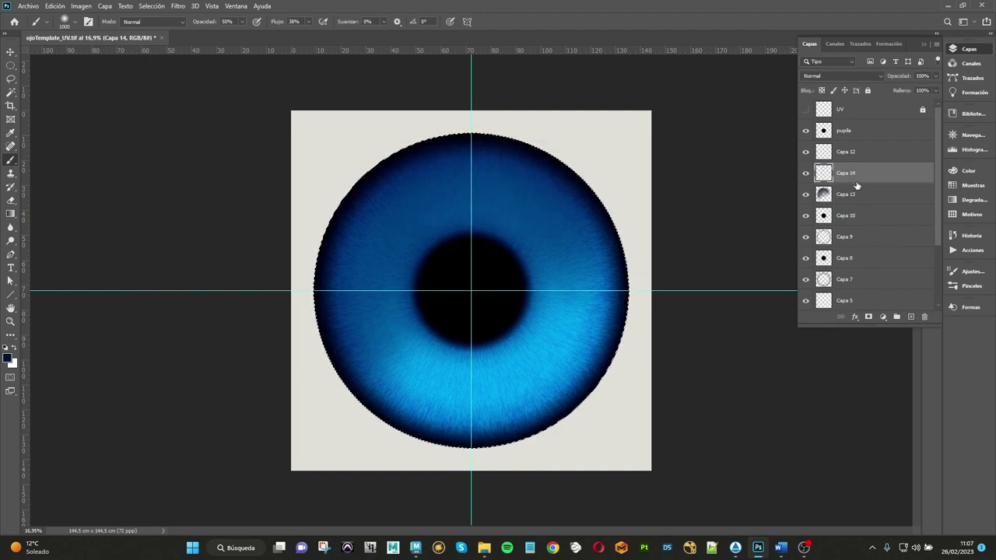
Step: Sample the bright iris blue and lighten it to a pale blue paint colour
click(9, 359)
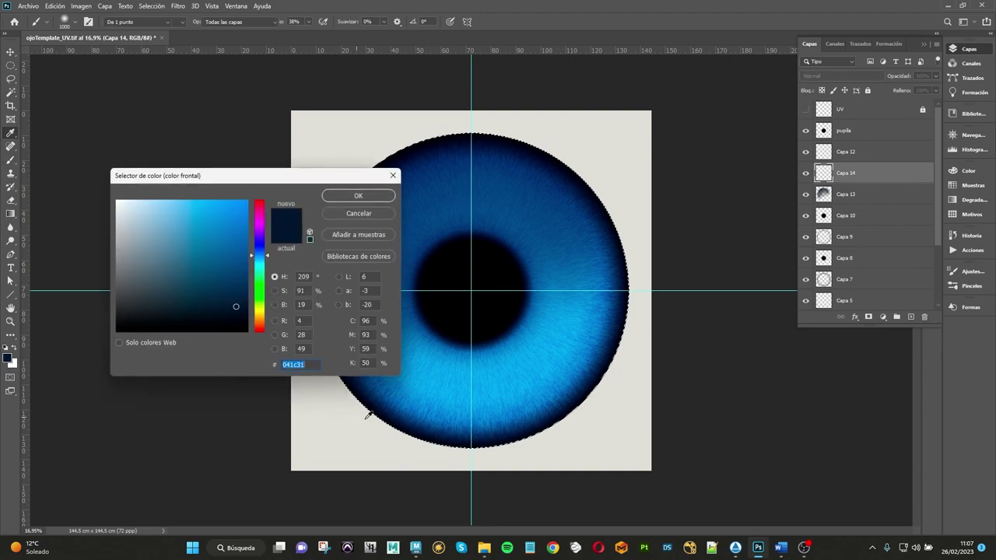
click(425, 383)
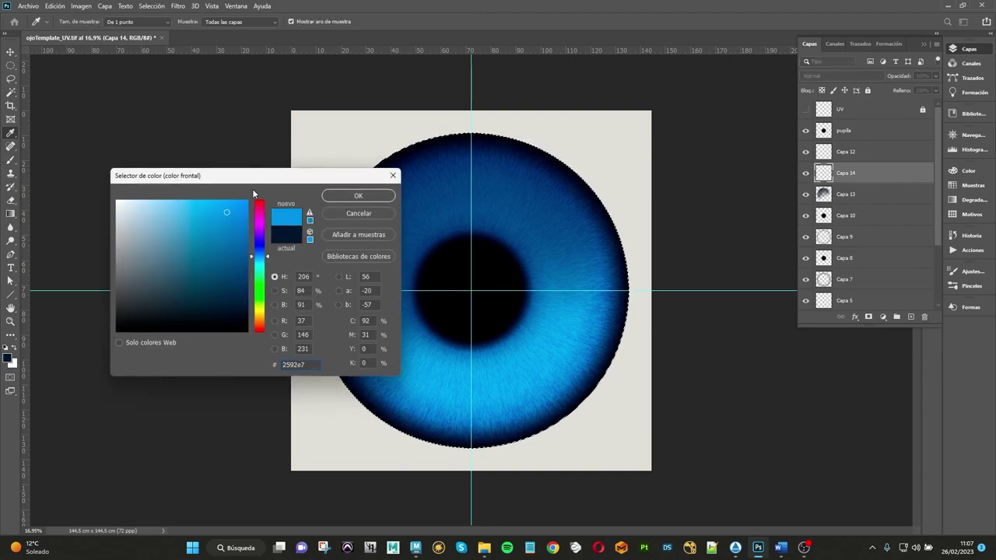
drag(224, 212, 161, 201)
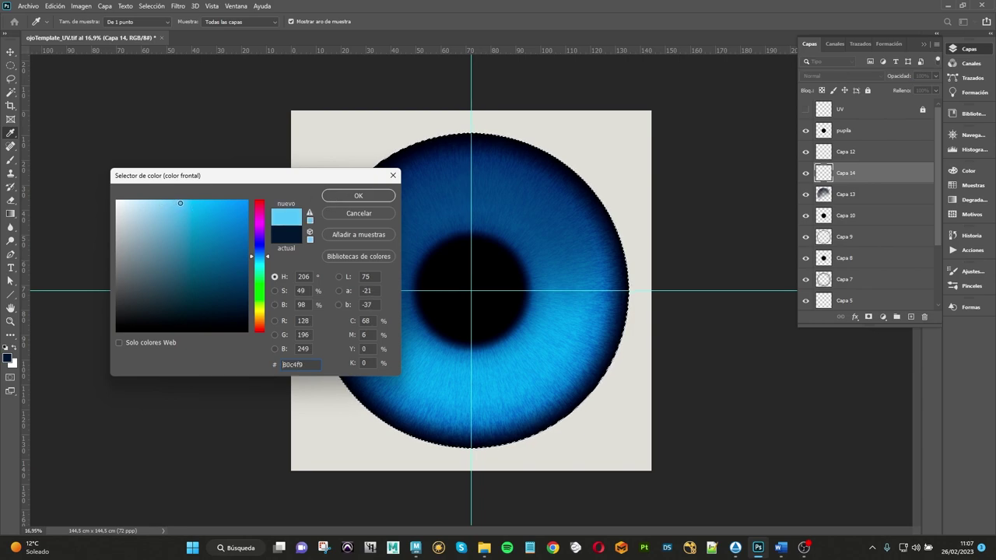
click(340, 200)
Step: With an 800 px soft brush, paint highlights across the lower, right and lower-left iris
key(b)
right_click(415, 211)
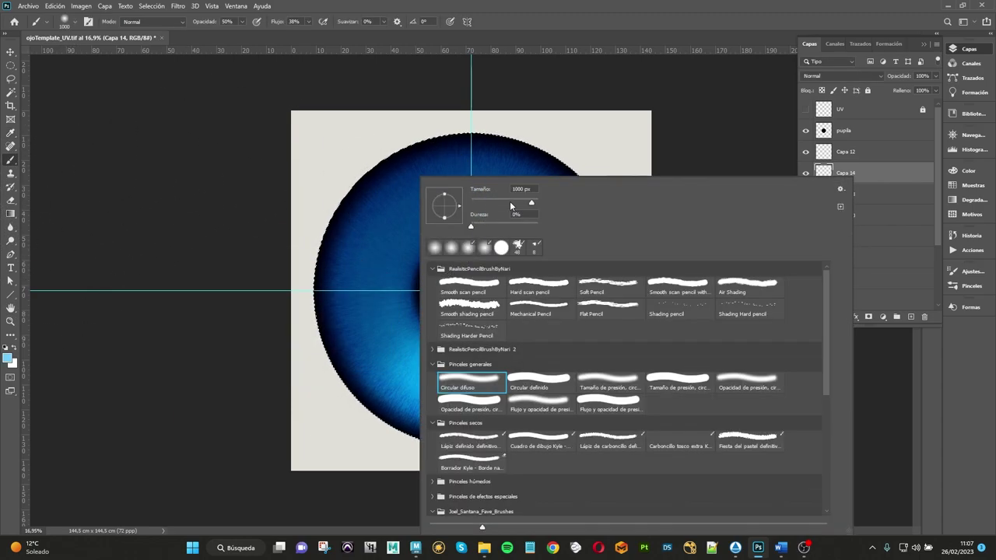
drag(492, 200, 510, 202)
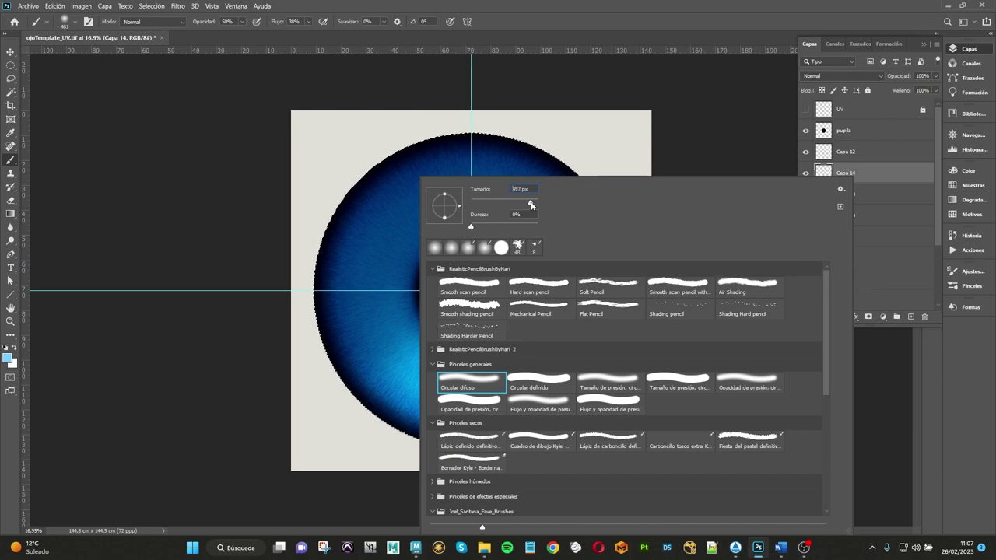
click(531, 202)
text(0)
key(Return)
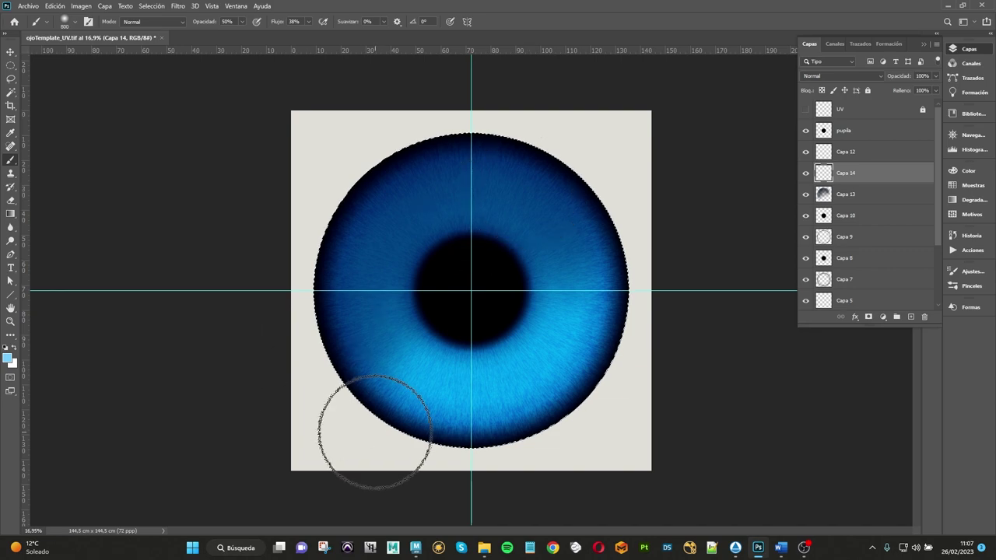
drag(389, 356, 540, 346)
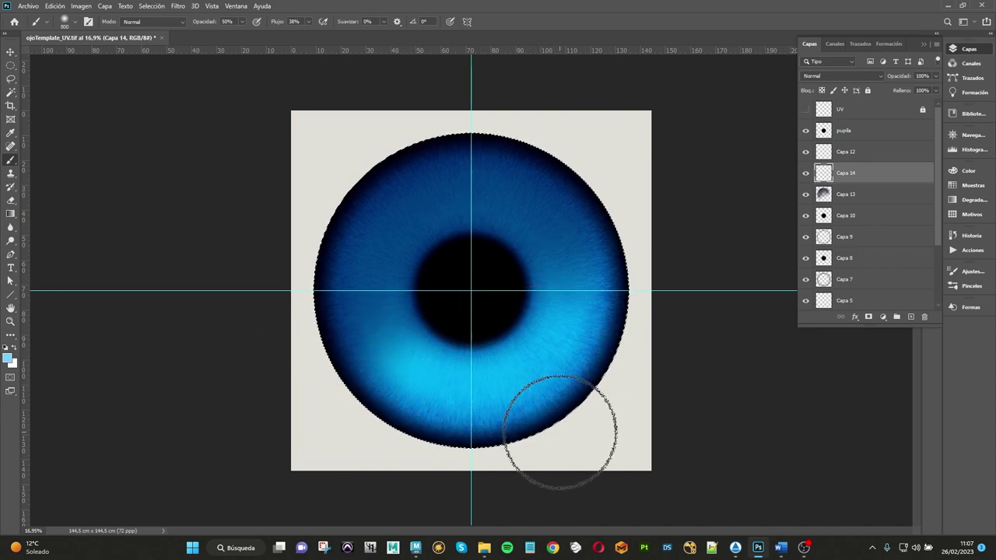
mouse_move(540, 346)
mouse_down()
mouse_move(576, 287)
mouse_move(522, 212)
mouse_move(560, 249)
mouse_up()
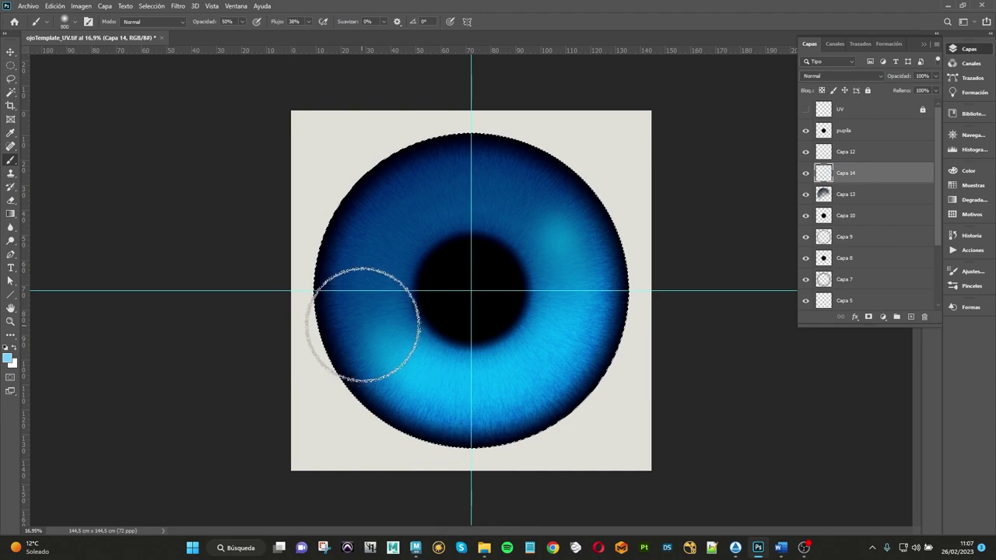
mouse_move(360, 366)
mouse_down()
mouse_move(405, 411)
mouse_move(378, 297)
mouse_up()
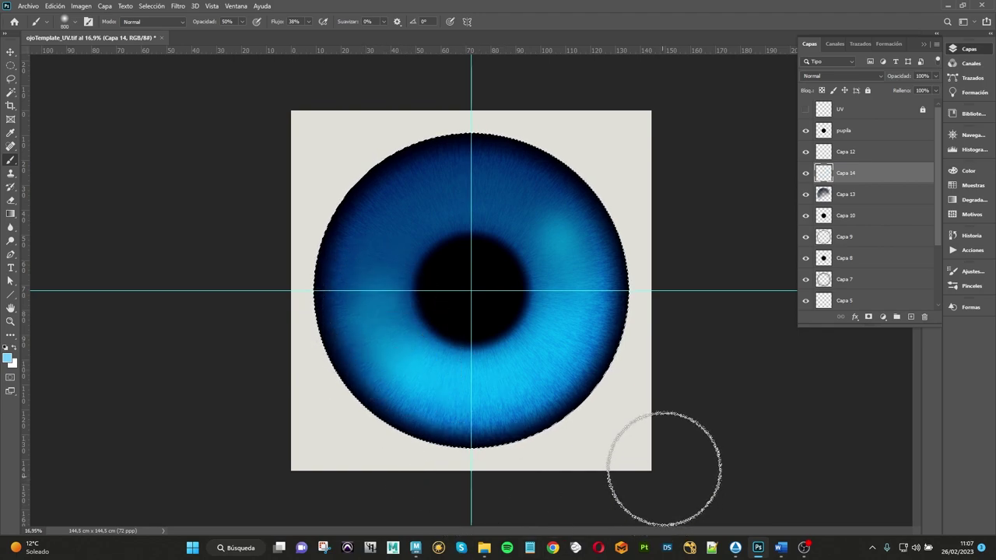
Step: Switch to a 500 px brush and add more highlights on the lower-left and left iris
right_click(535, 263)
text(50)
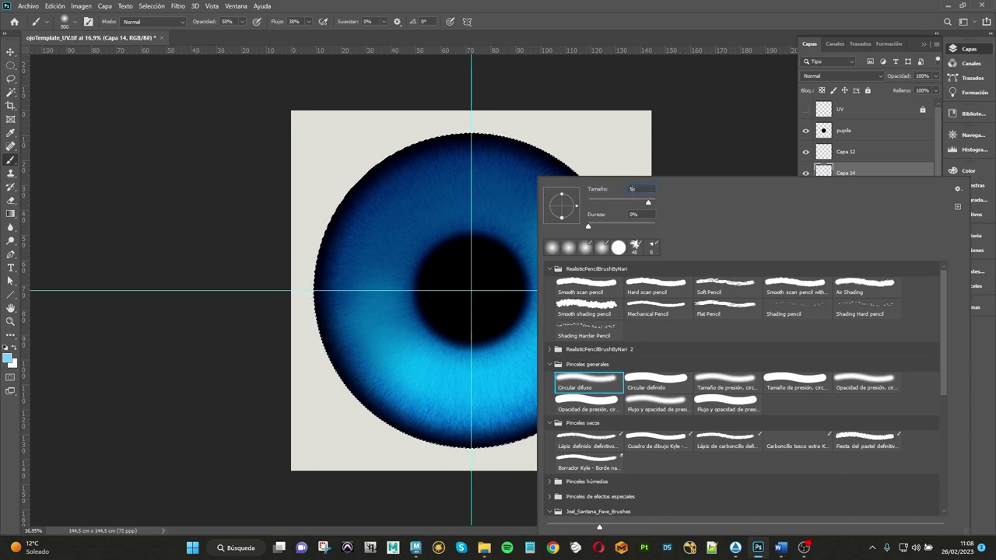
key(Return)
click(505, 210)
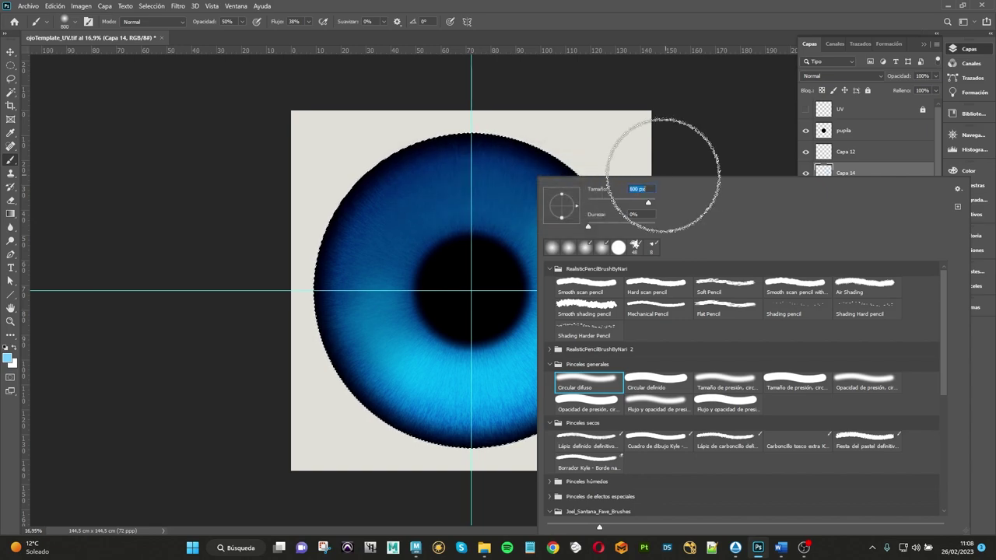
text(500)
key(Return)
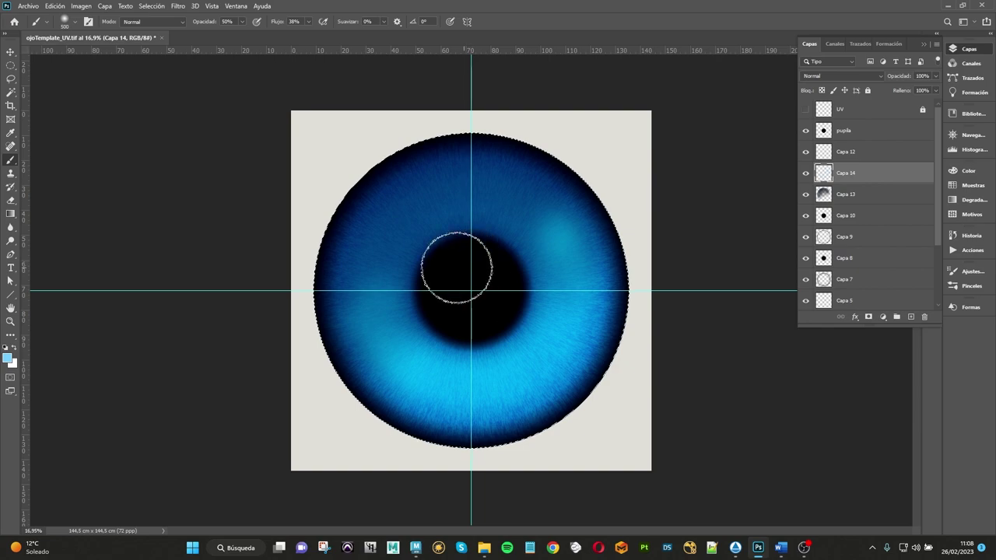
mouse_move(405, 356)
mouse_down()
mouse_move(422, 378)
mouse_move(500, 382)
mouse_move(558, 334)
mouse_move(573, 280)
mouse_up()
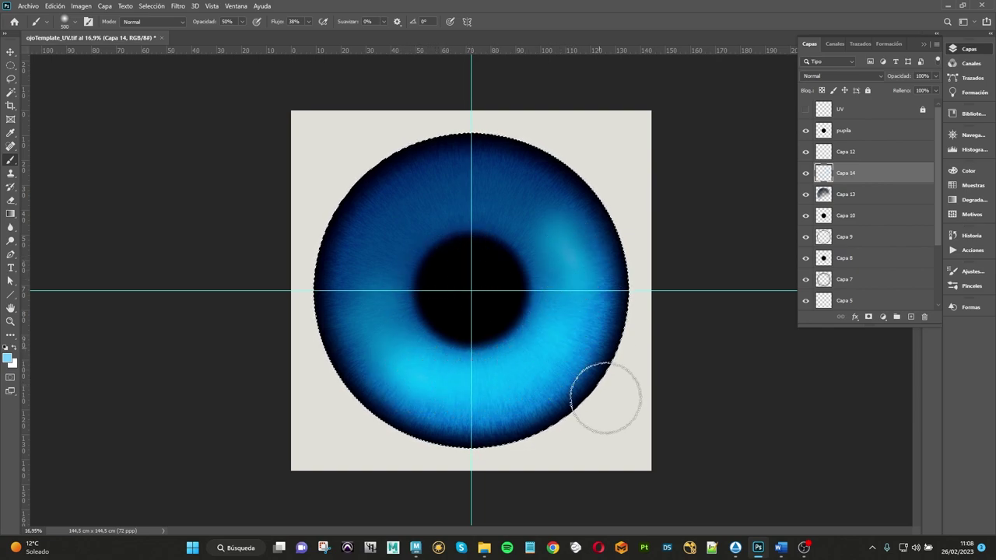
drag(366, 374, 378, 333)
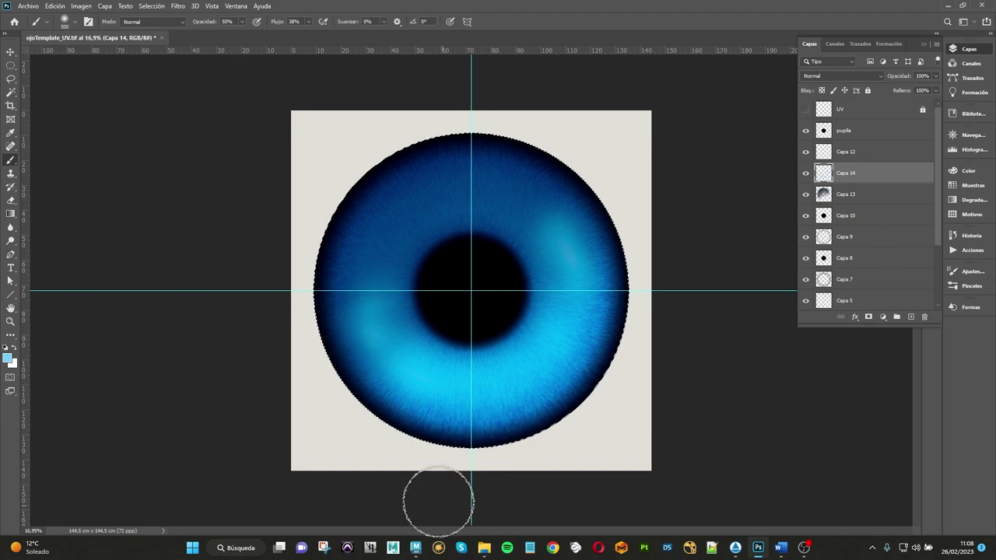
Step: Lighten the foreground colour to a paler blue
click(8, 357)
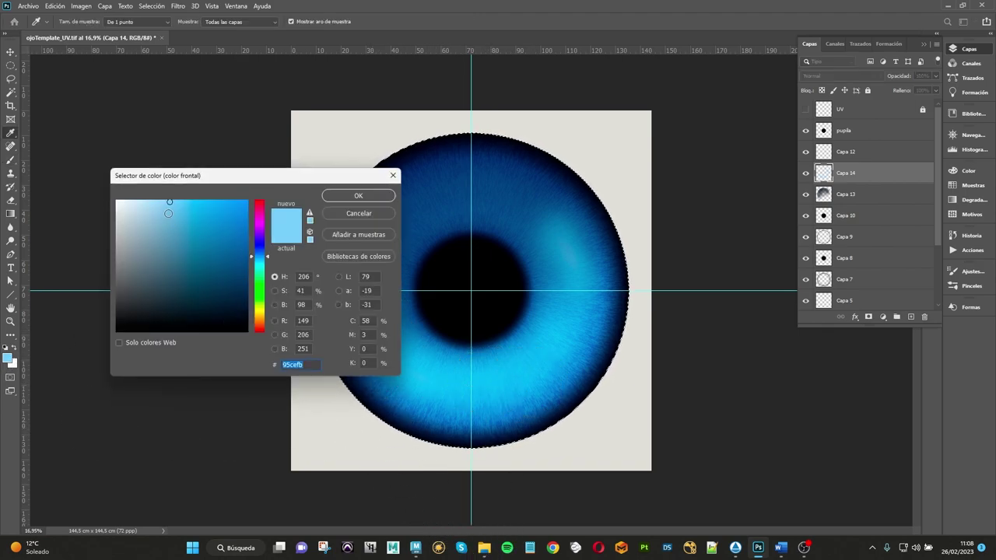
drag(165, 202, 151, 199)
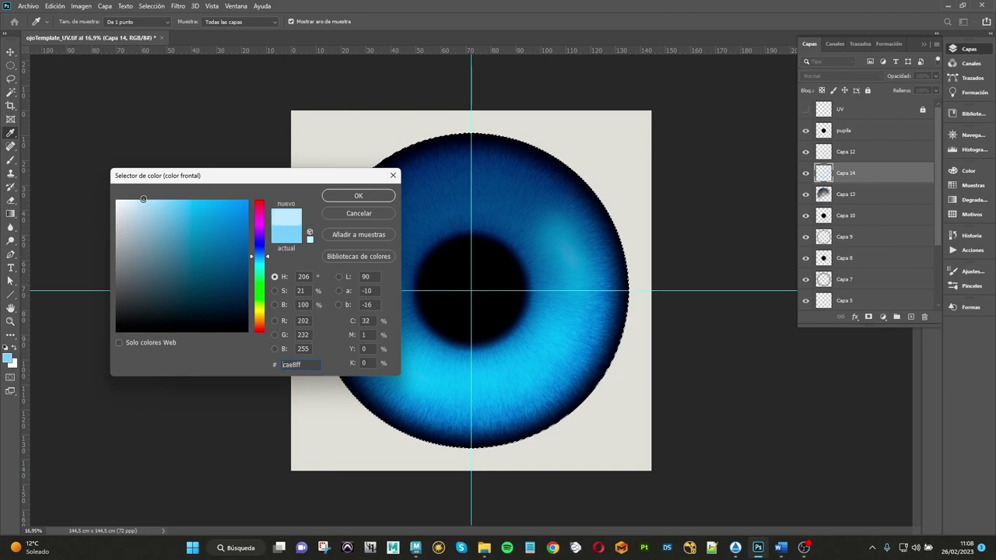
click(358, 196)
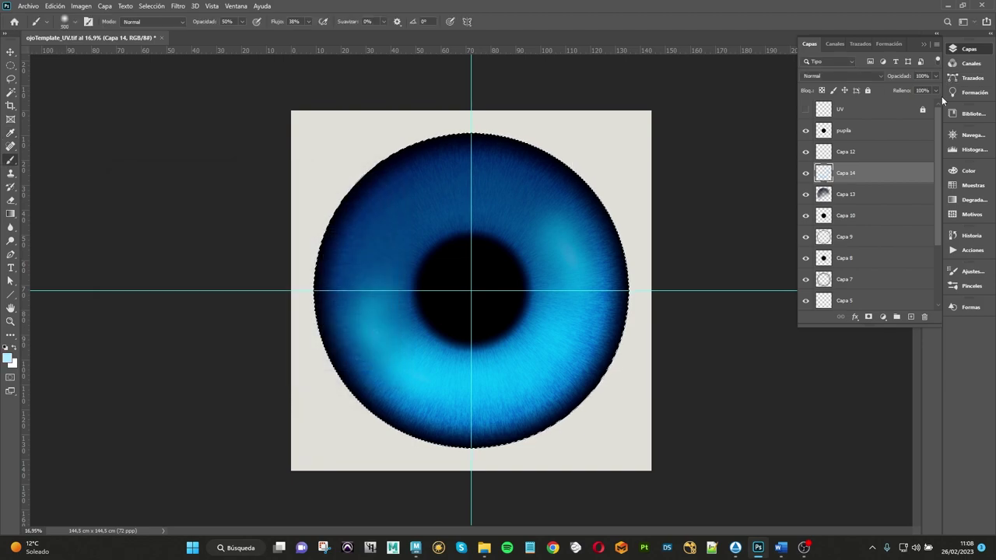
Step: On new layer Capa 15, paint 300 px pale-blue streaks along the right and lower iris
click(915, 318)
right_click(449, 239)
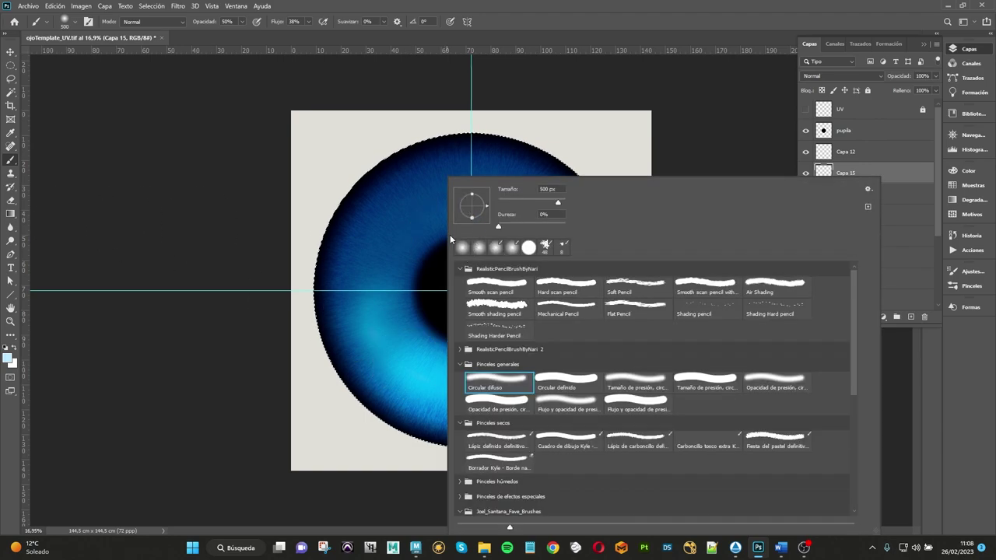
text(300)
key(Return)
mouse_move(379, 336)
mouse_down()
mouse_move(428, 382)
mouse_move(482, 379)
mouse_move(536, 351)
mouse_move(510, 380)
mouse_up()
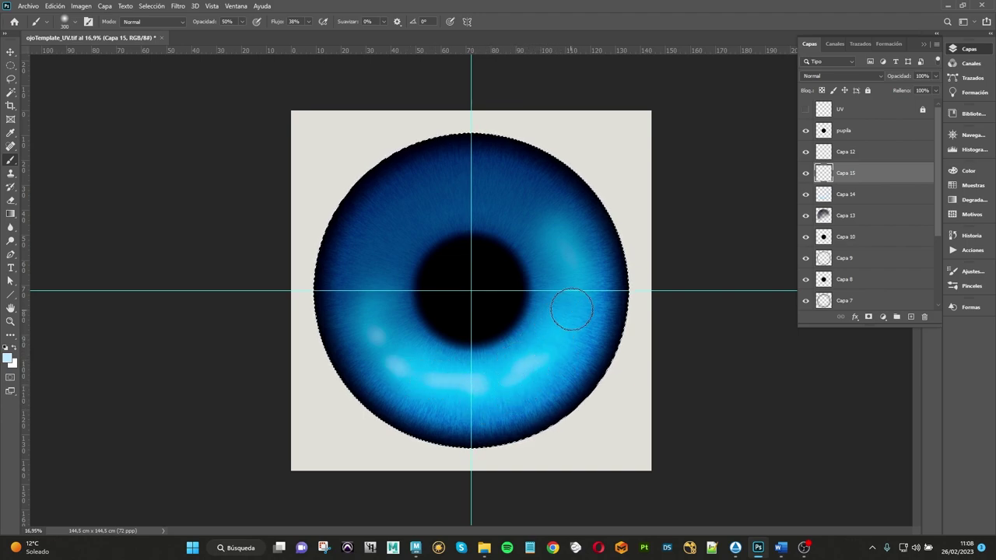
drag(570, 264, 561, 246)
drag(587, 297, 575, 343)
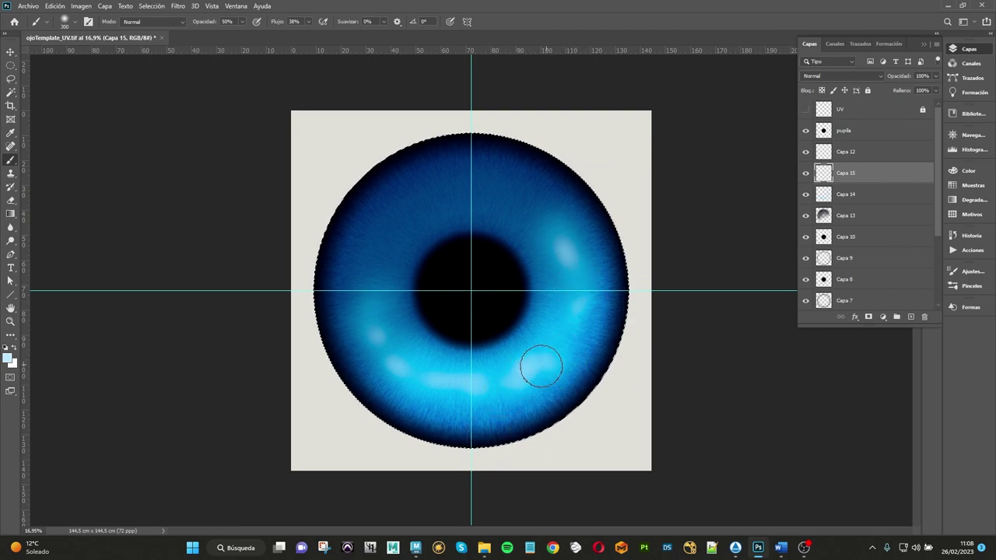
drag(554, 325, 570, 268)
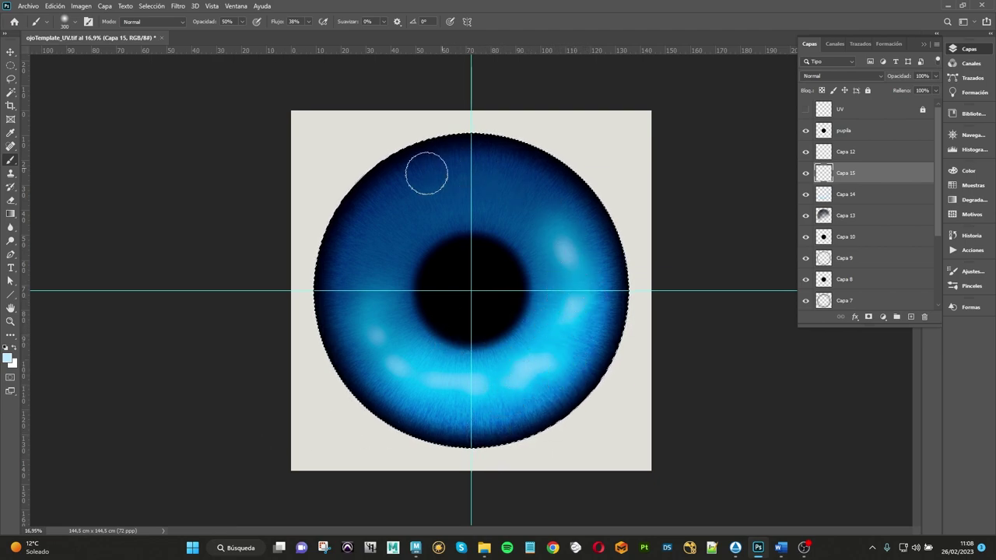
drag(518, 367, 574, 338)
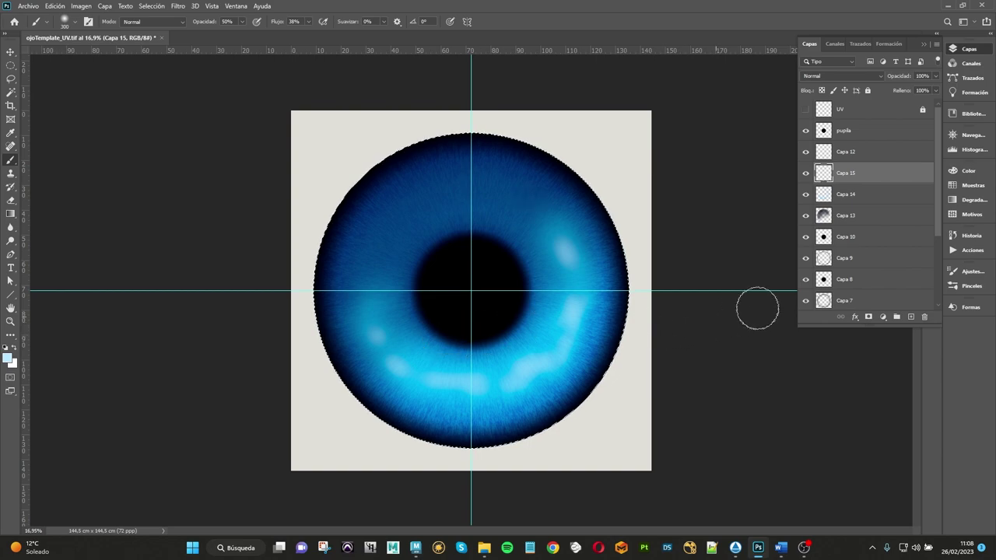
click(911, 317)
Step: Dab soft pale-blue highlights across the upper and upper-left iris
drag(481, 189, 502, 188)
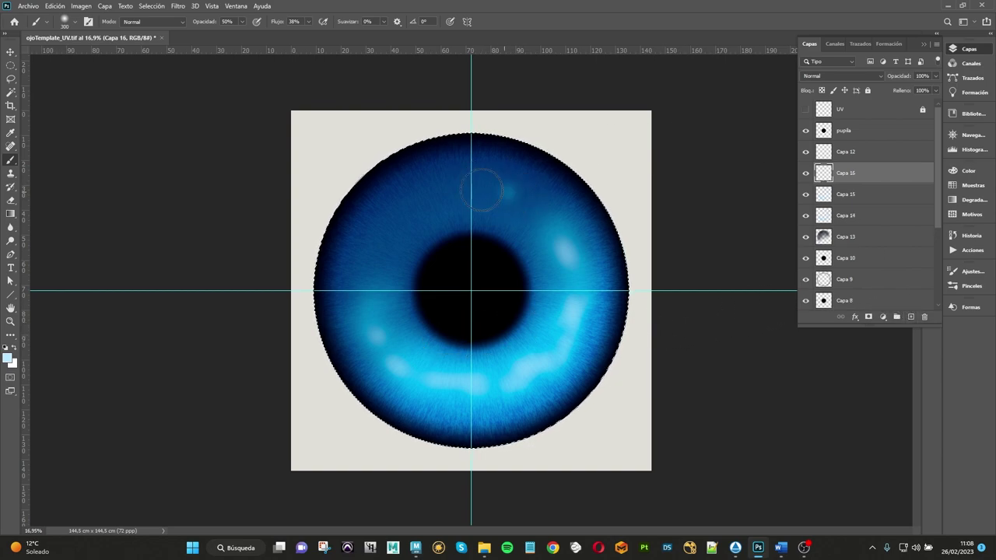
drag(434, 201, 446, 199)
click(385, 227)
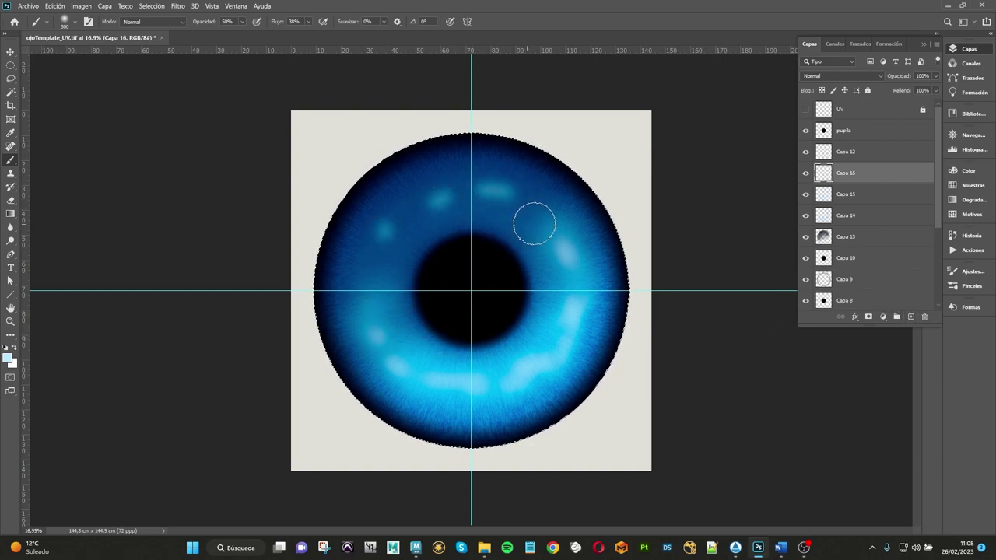
drag(493, 192, 492, 214)
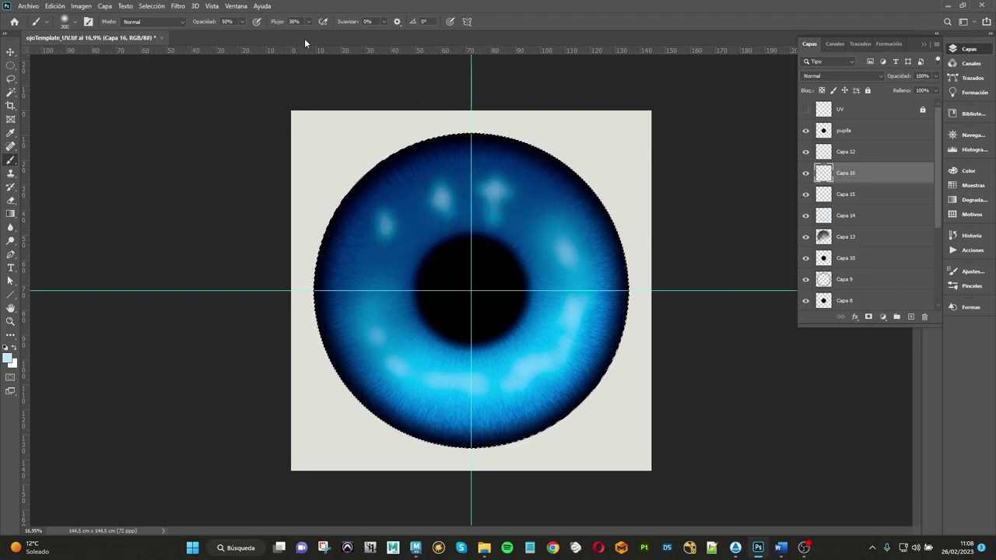
Step: Soften the highlight dabs with the Desenfocar blur filter
click(177, 5)
mouse_move(194, 123)
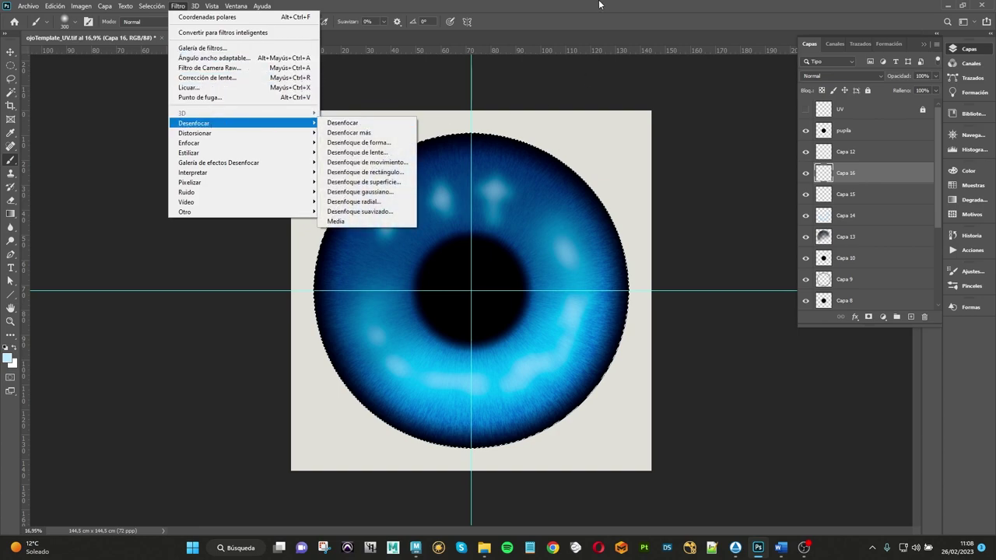
click(344, 123)
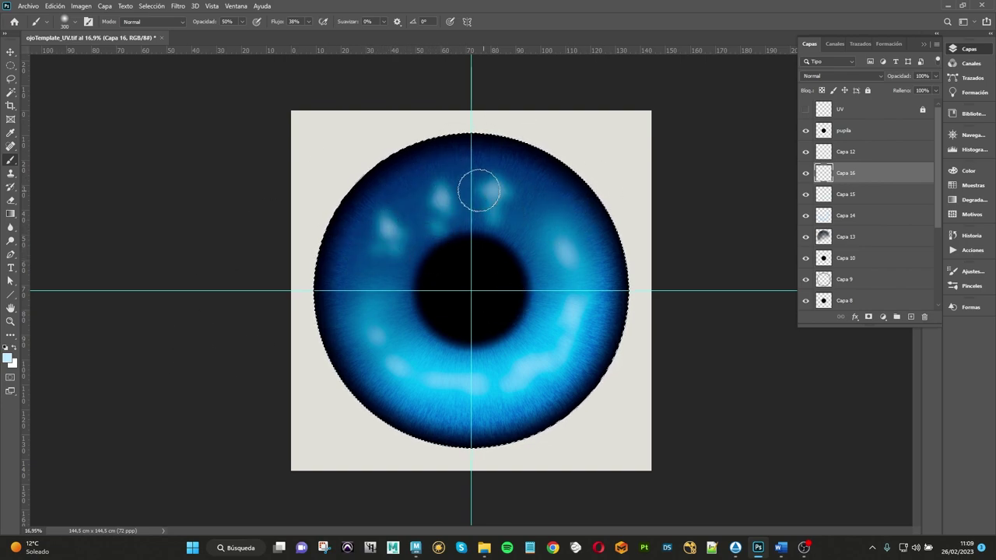
click(179, 7)
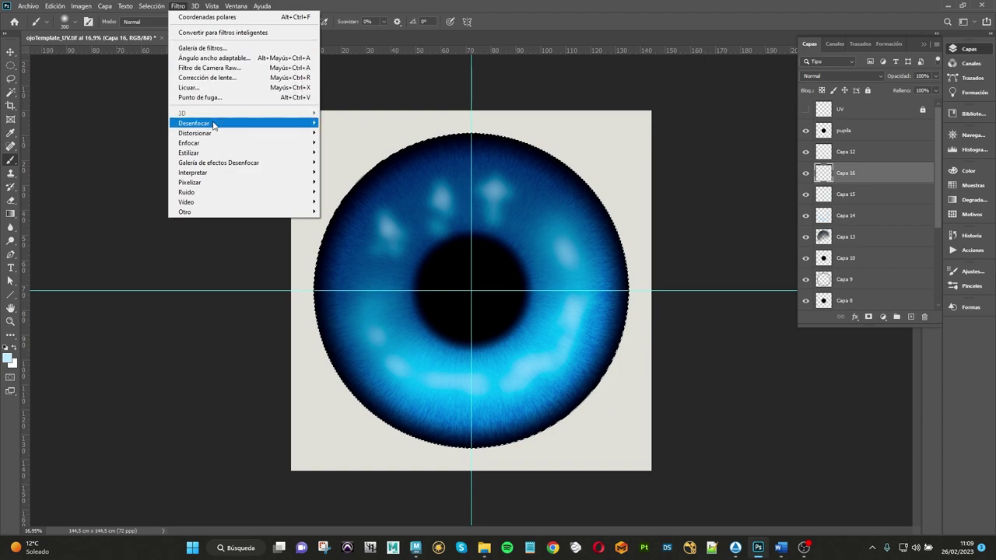
mouse_move(194, 123)
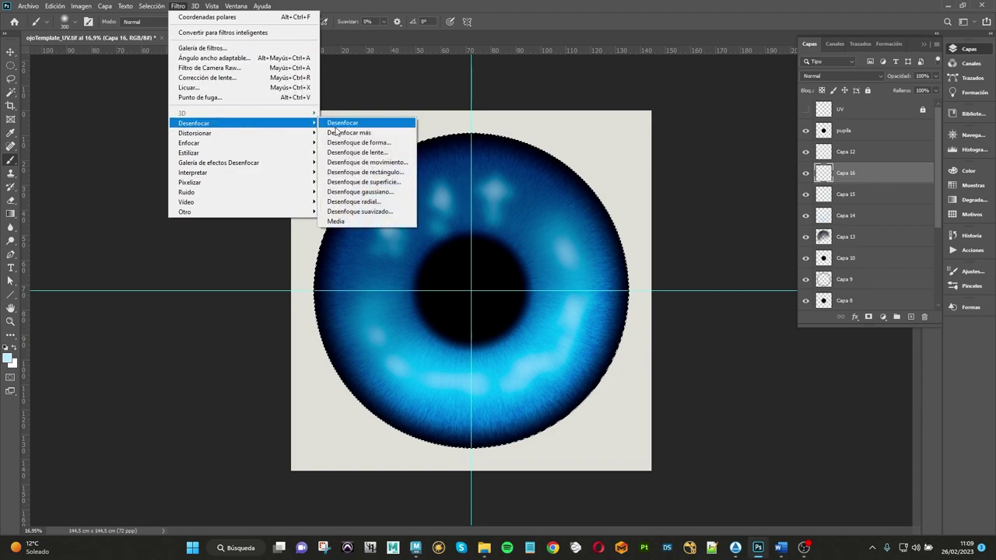
click(378, 201)
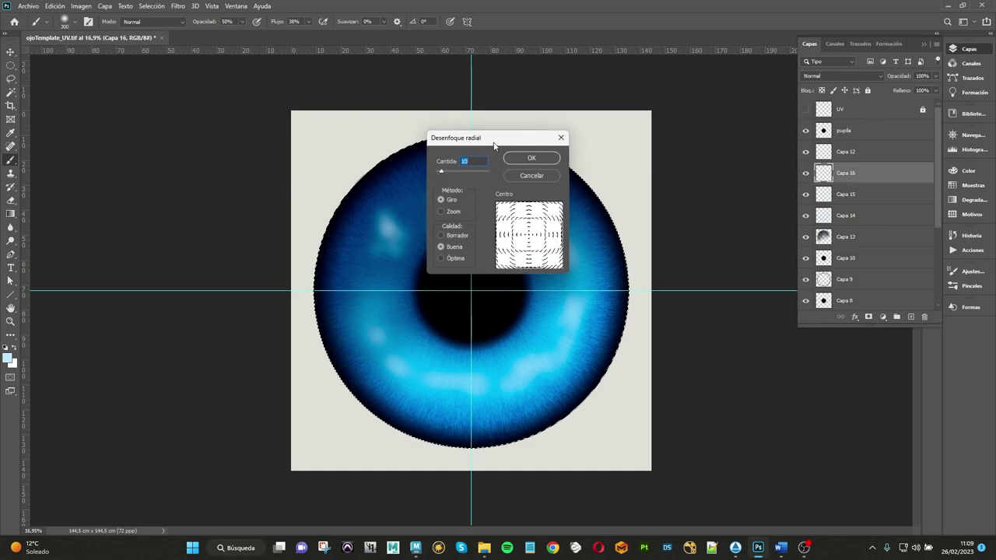
drag(494, 145, 628, 170)
click(576, 238)
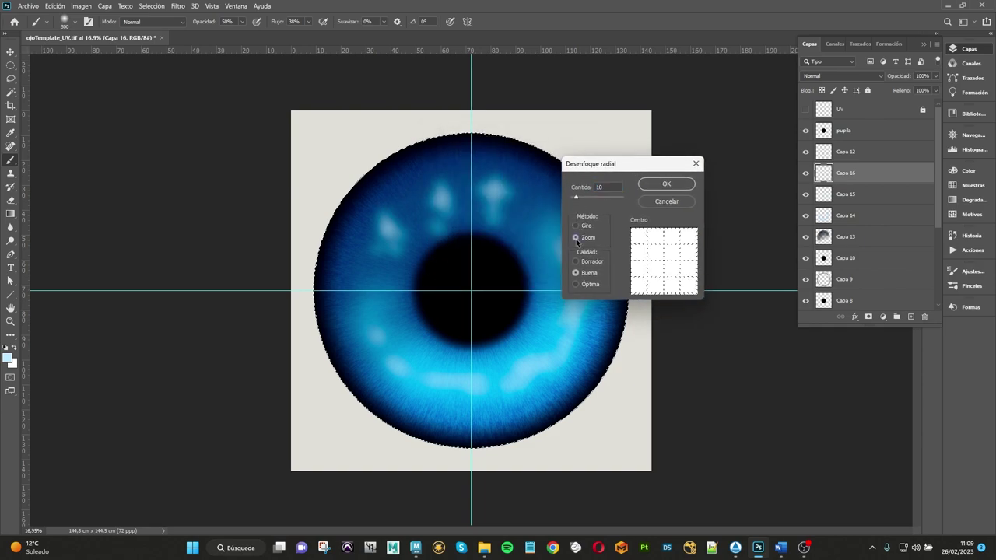
drag(576, 198, 614, 200)
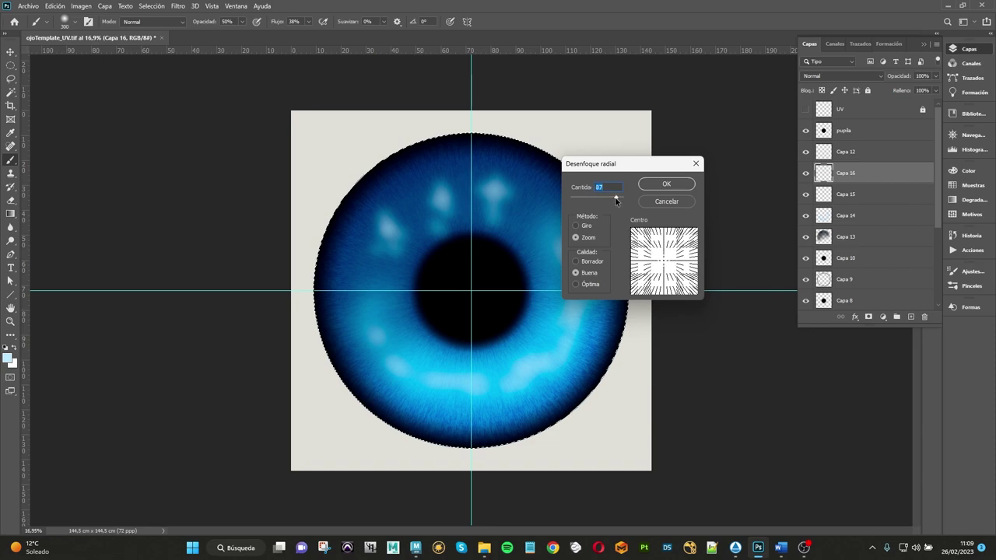
drag(616, 201, 618, 201)
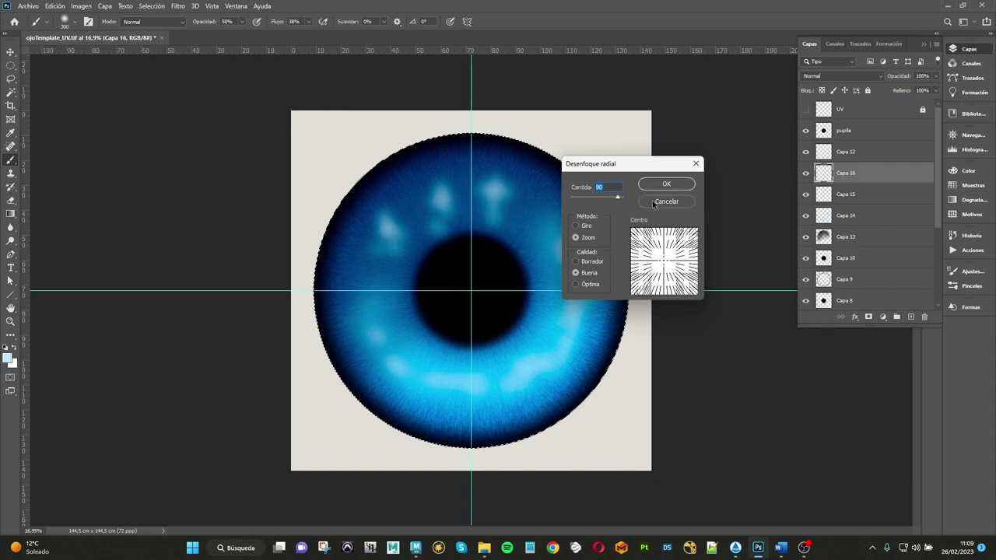
click(654, 203)
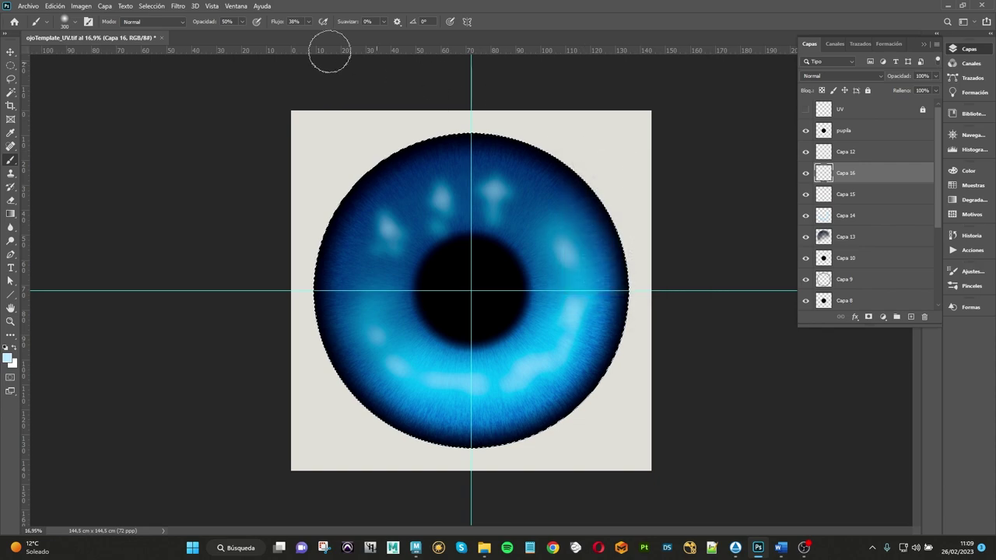
click(178, 6)
mouse_move(193, 123)
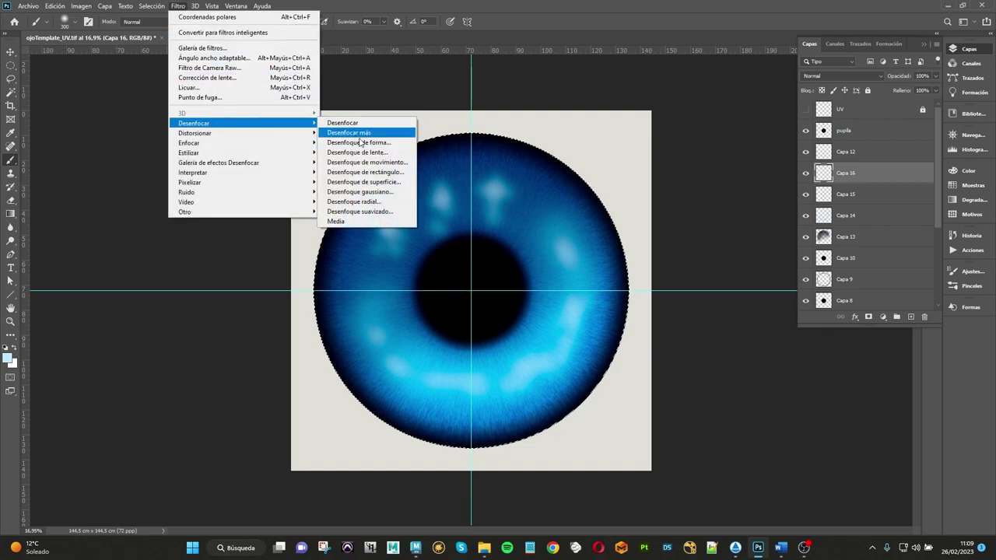
Step: Apply Desenfoque radial with Giro method and amount 63 to Capa 16's highlights
click(383, 204)
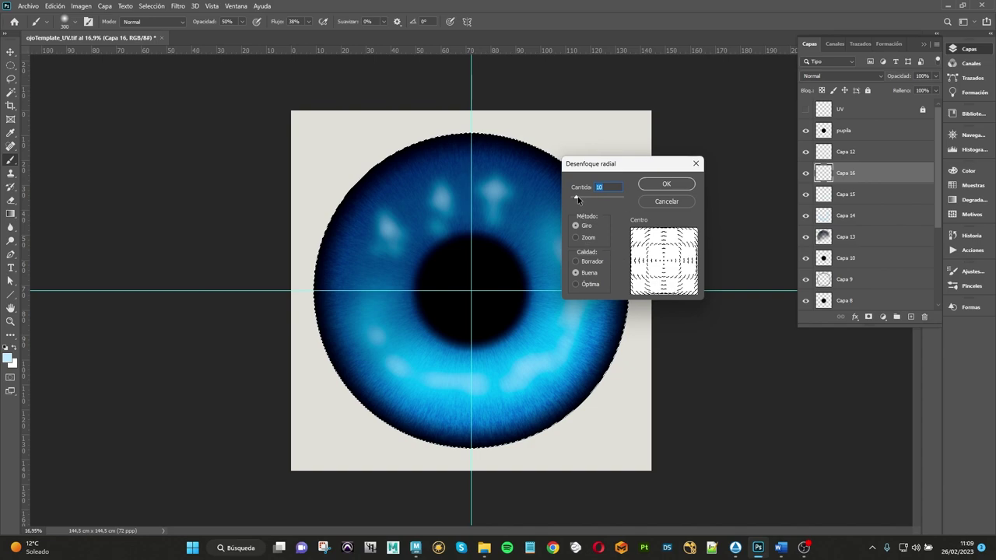
drag(578, 199, 603, 199)
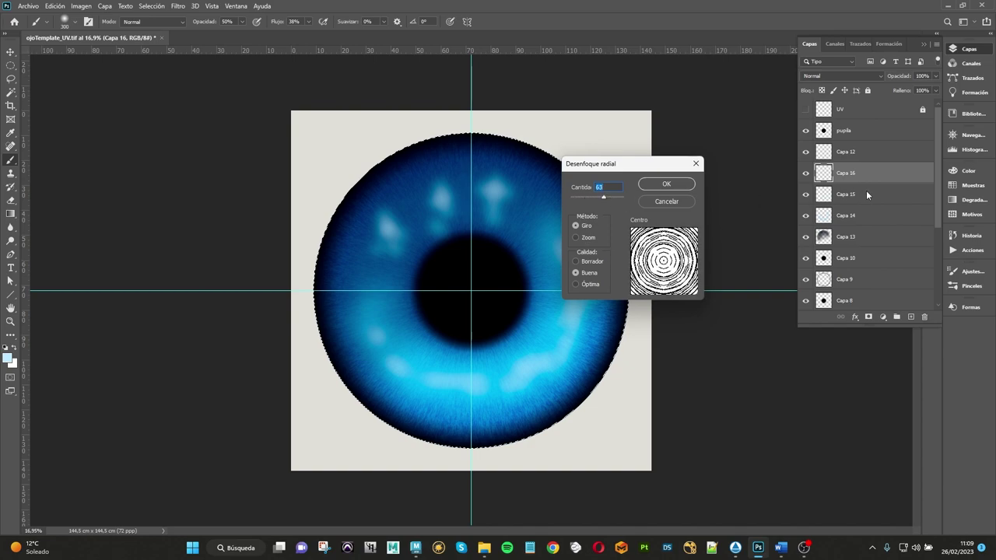
click(667, 184)
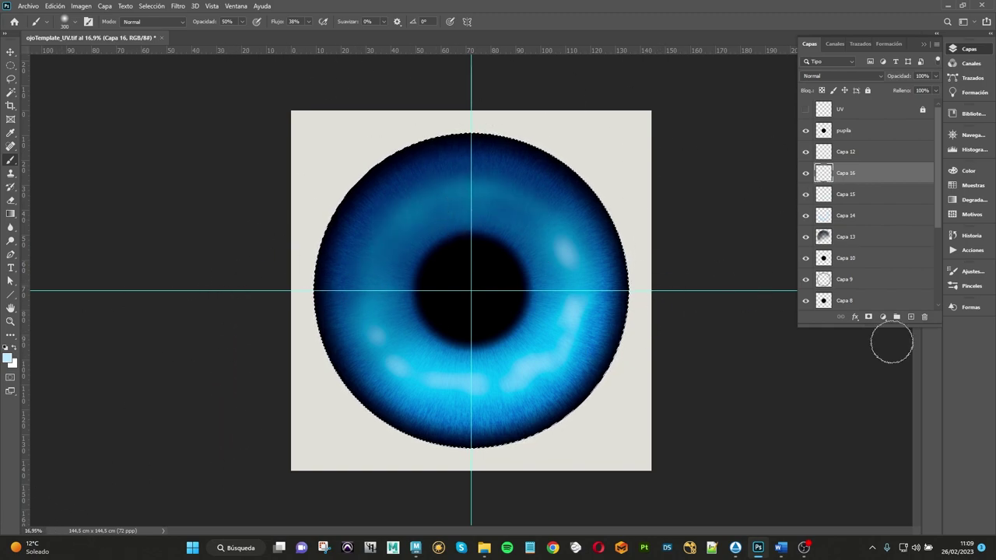
Step: Toggle Capa 15's highlights to compare, then save ojoTemplate_UV.tif with Ctrl+S
click(874, 194)
click(805, 194)
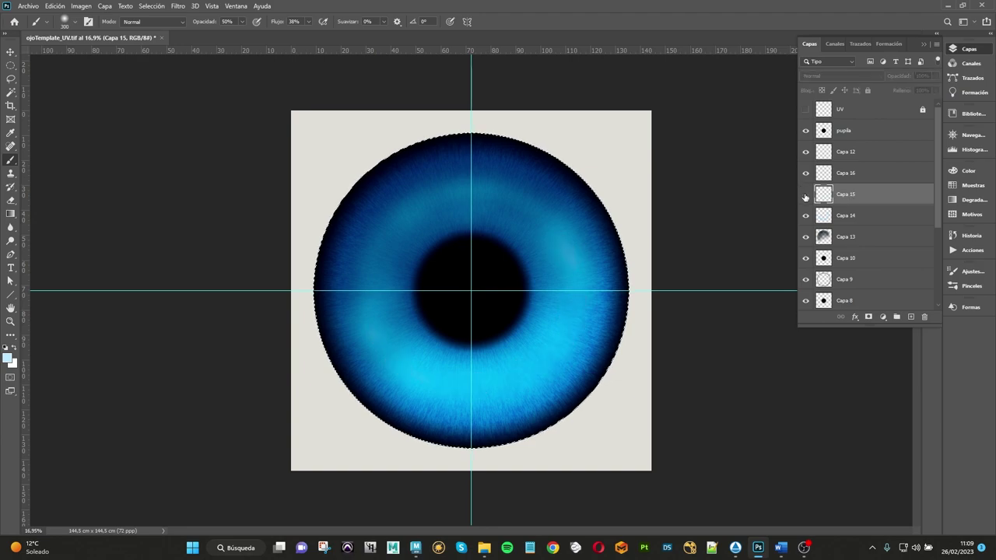
click(806, 195)
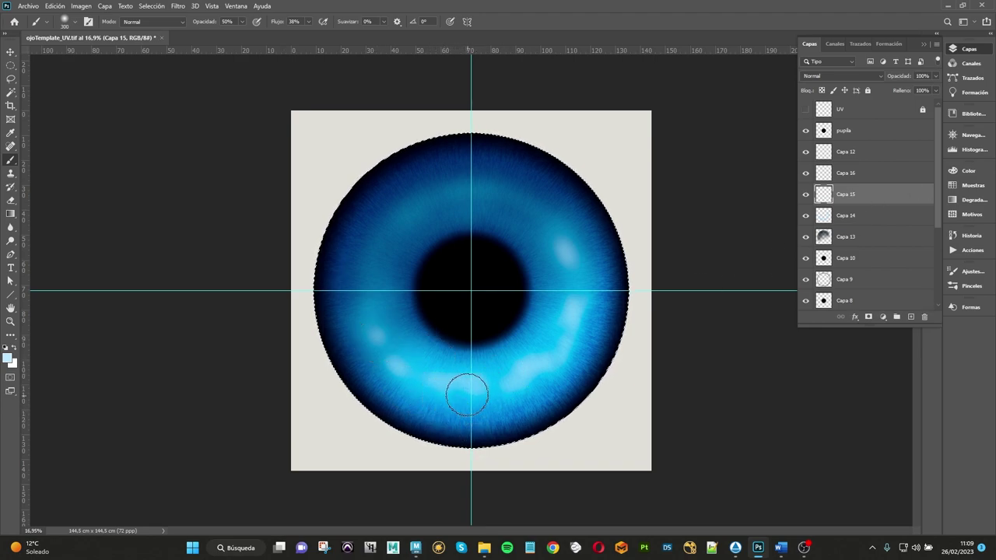
key(ctrl+s)
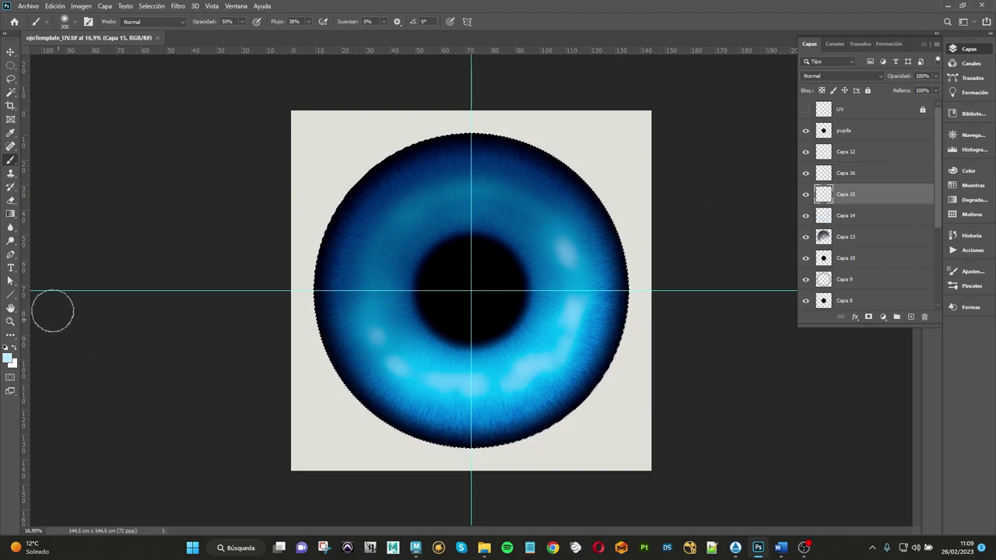
Step: Paint white along the lower-right and bottom edge of the iris, comparing with Capa 15 toggled
click(14, 349)
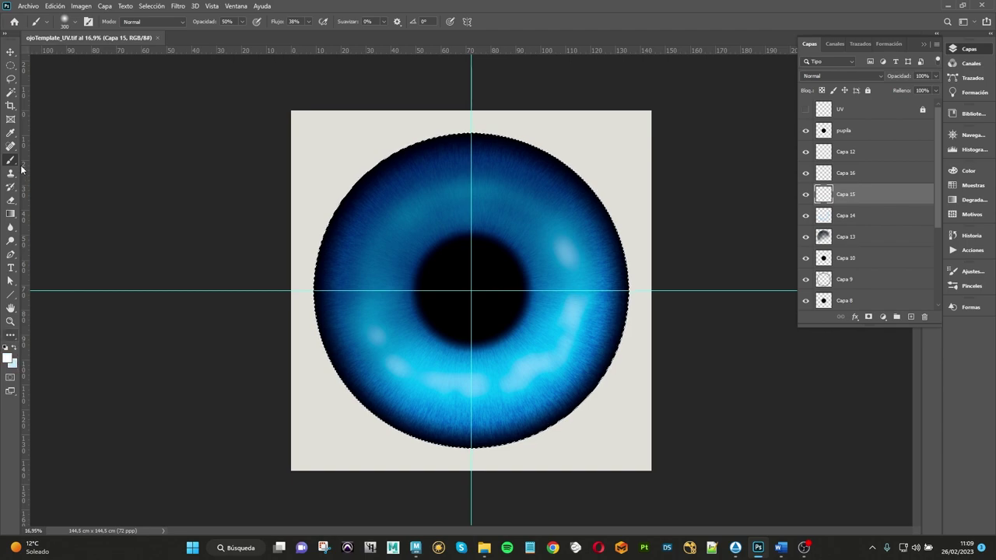
drag(567, 319, 545, 363)
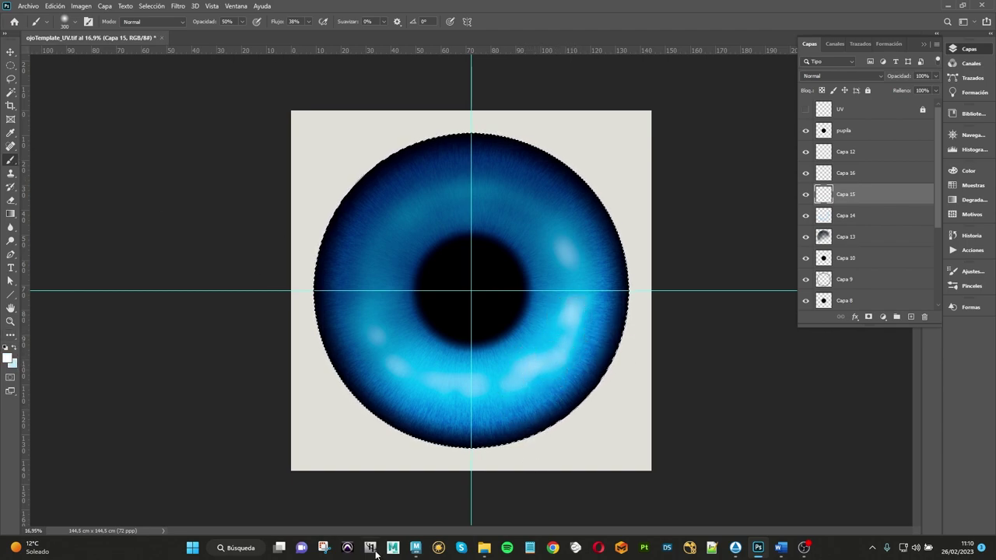
drag(462, 412, 429, 400)
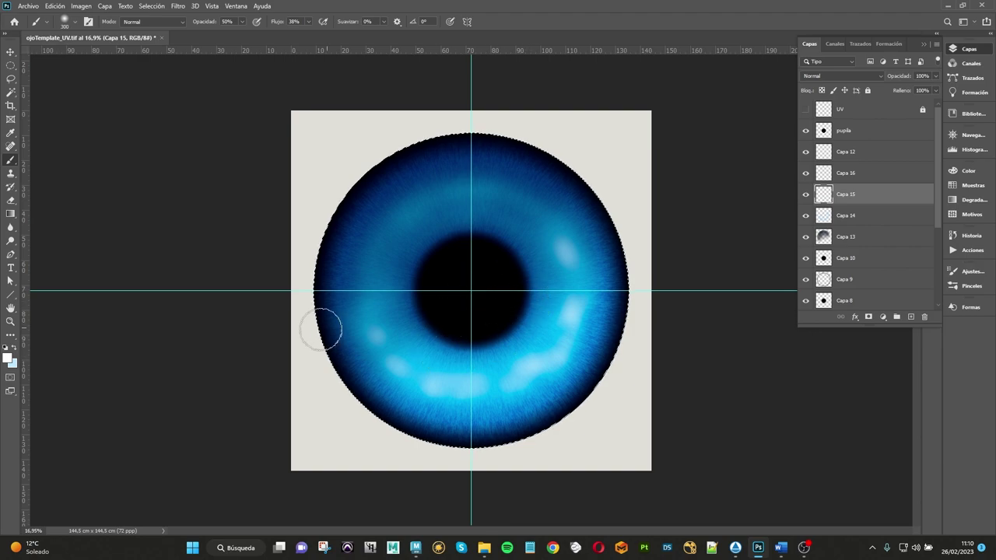
click(805, 195)
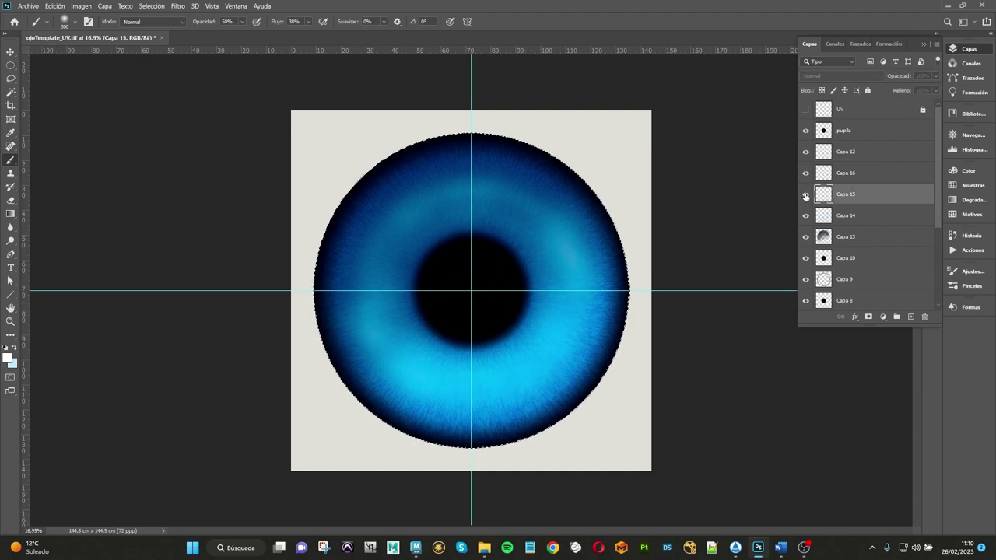
click(805, 195)
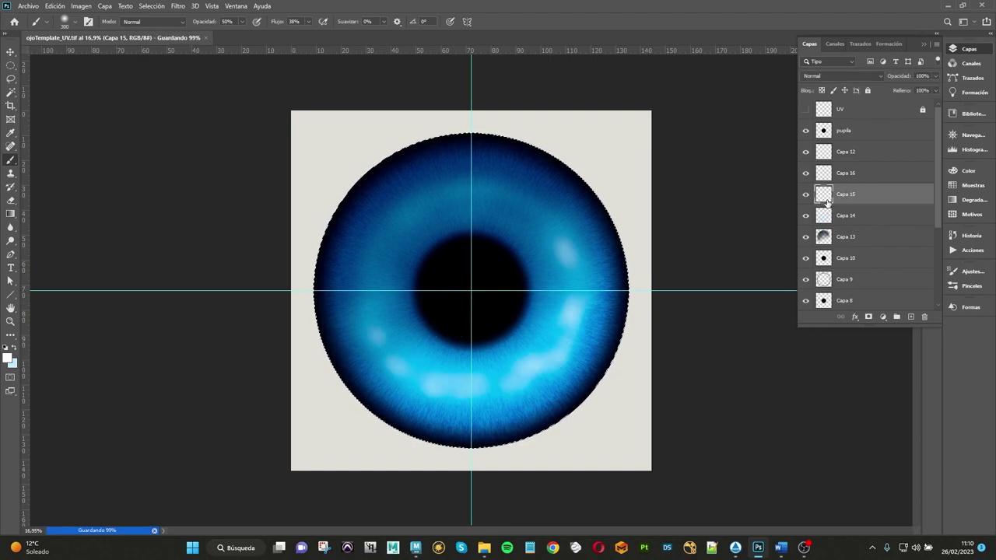
click(30, 6)
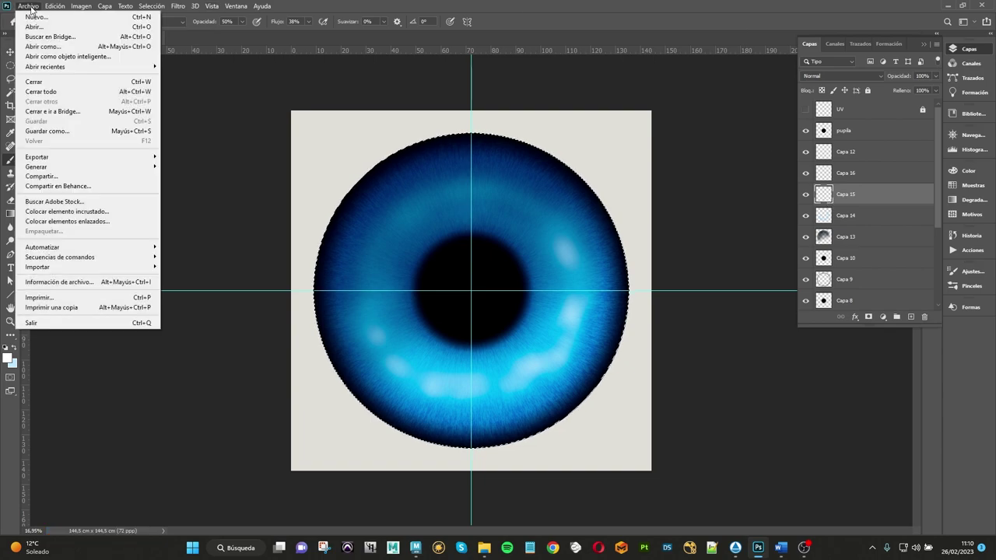
Step: In Guardar como, select and delete the difusseColor part of the TIFF file name
click(47, 131)
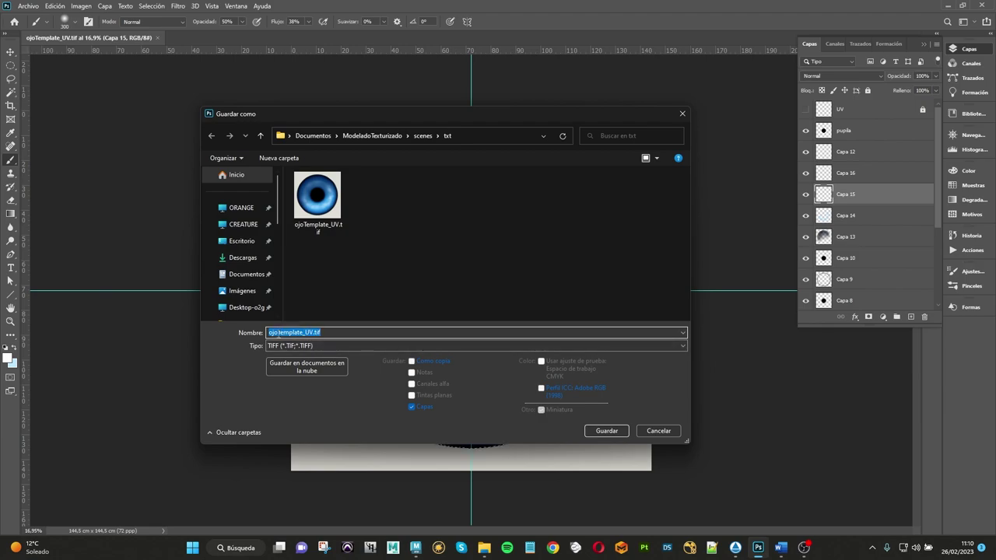
drag(279, 333, 299, 333)
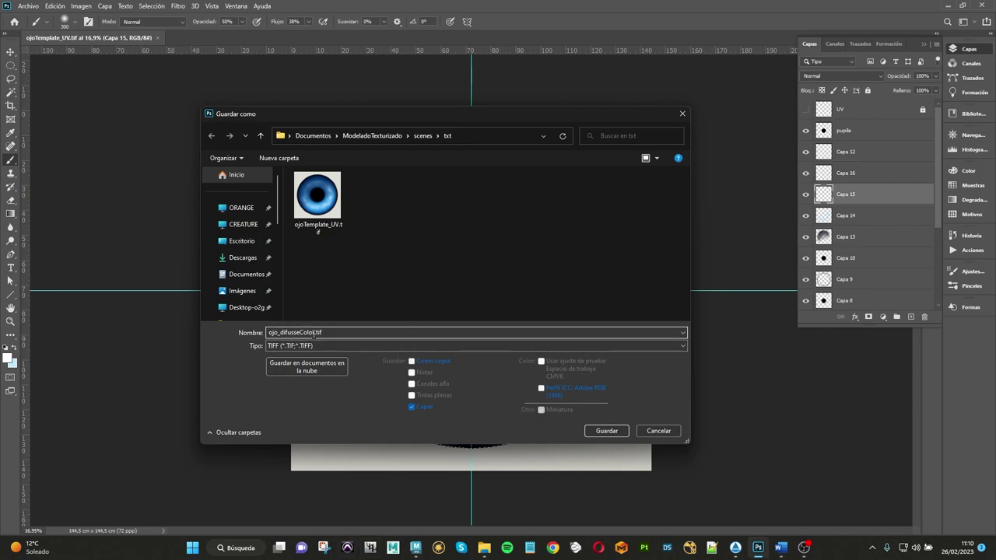
drag(315, 332, 281, 332)
key(BackSpace)
Step: In Maya, select the eye mesh and assign it a RenderMan PxrSurface material
click(415, 548)
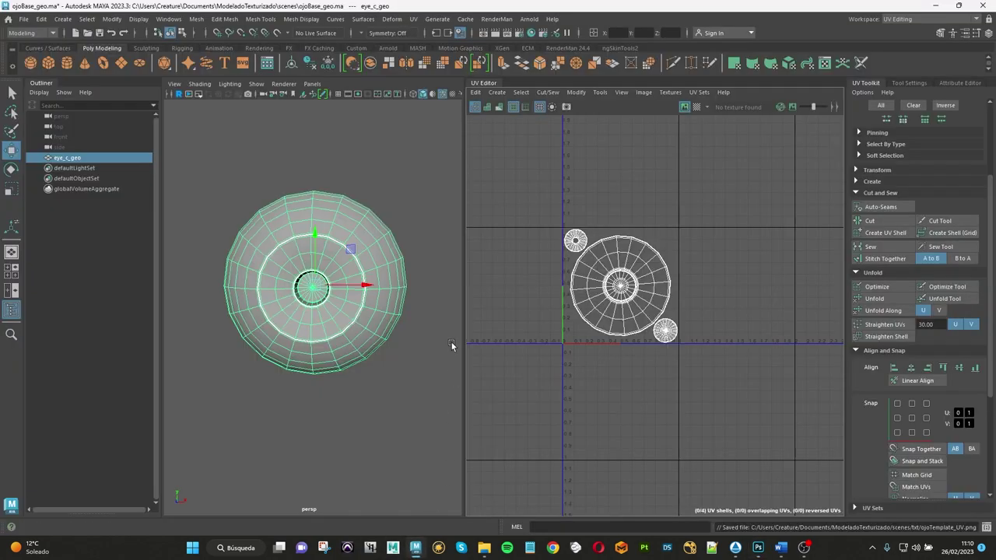
click(364, 177)
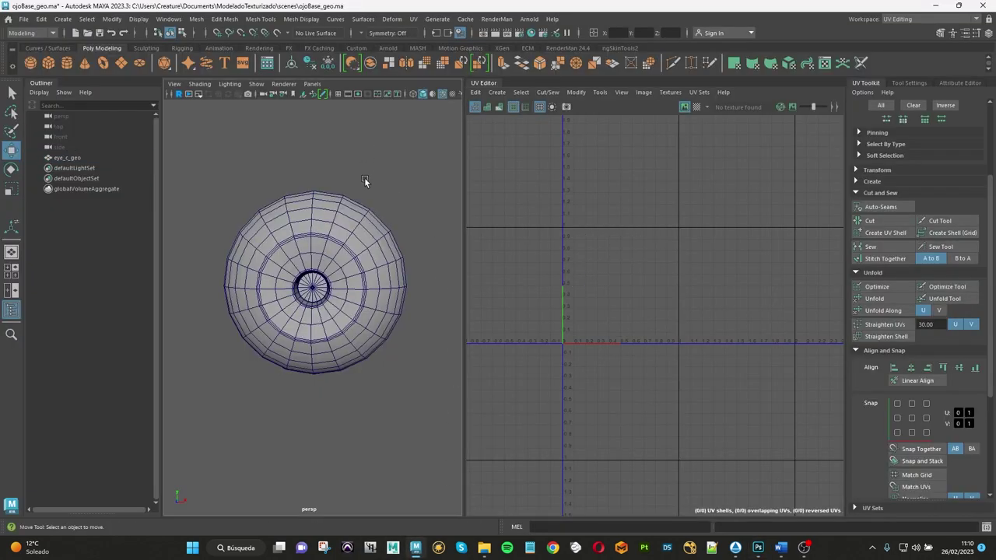
click(347, 217)
click(576, 48)
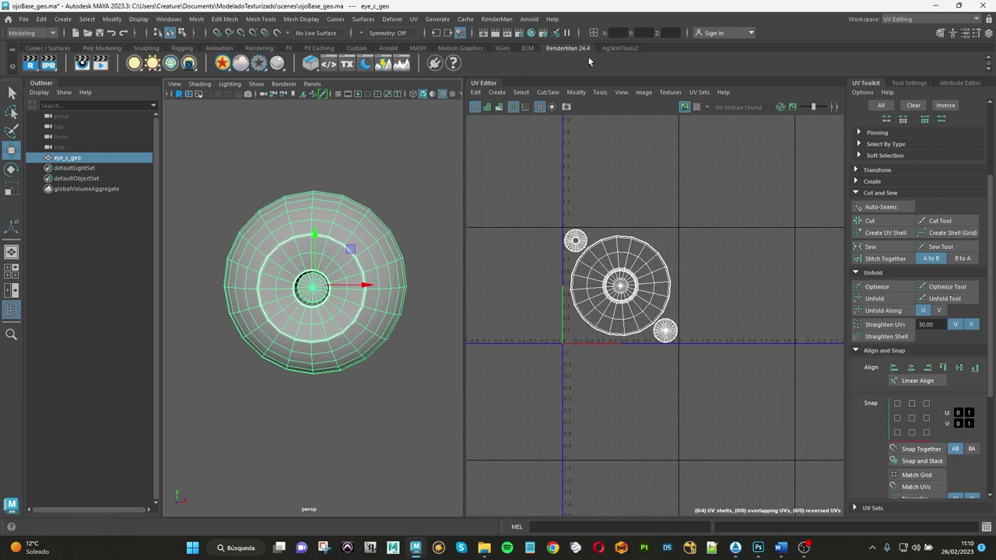
click(223, 63)
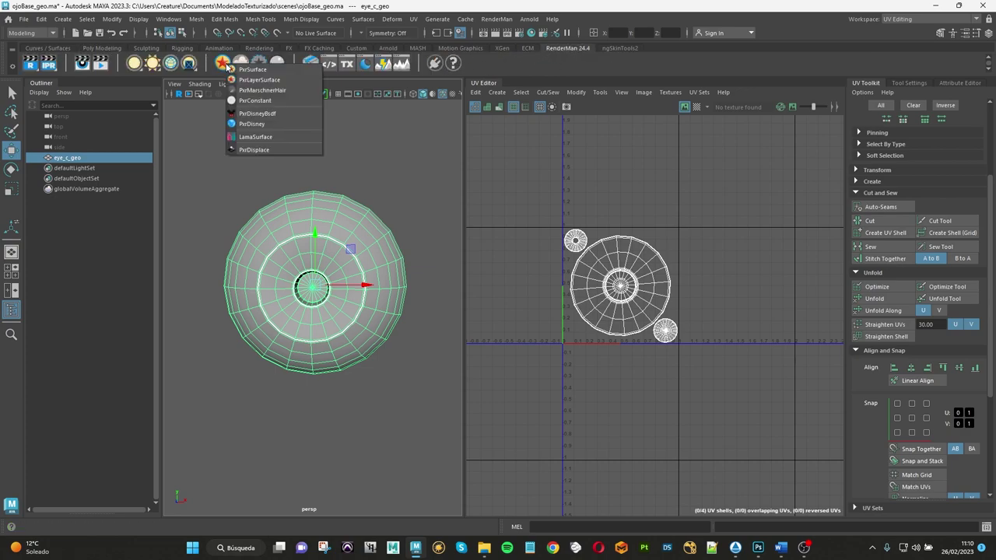
click(264, 70)
Step: In the General workspace, rename PxrSurface1 to _eye_matSurface1 in the Attribute Editor
click(308, 230)
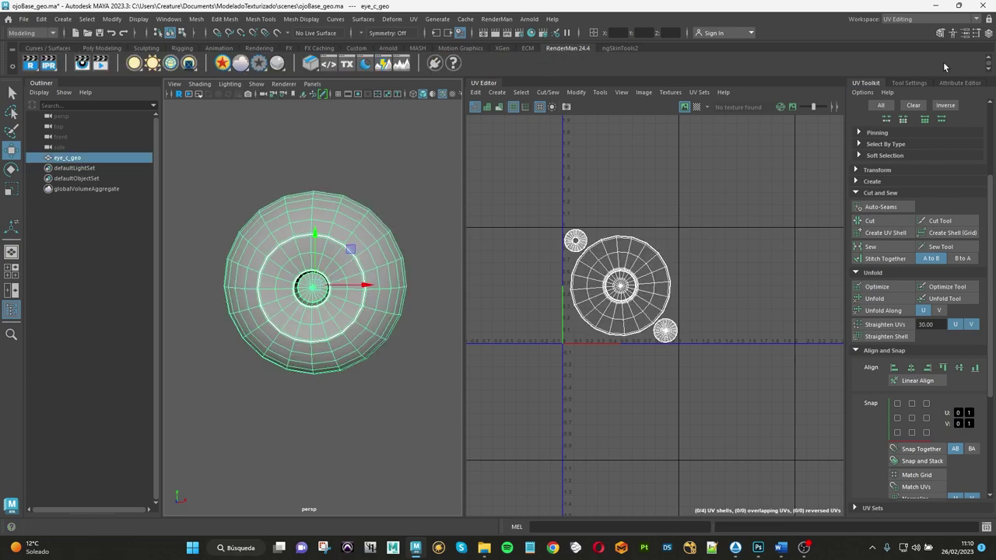
click(902, 19)
click(903, 37)
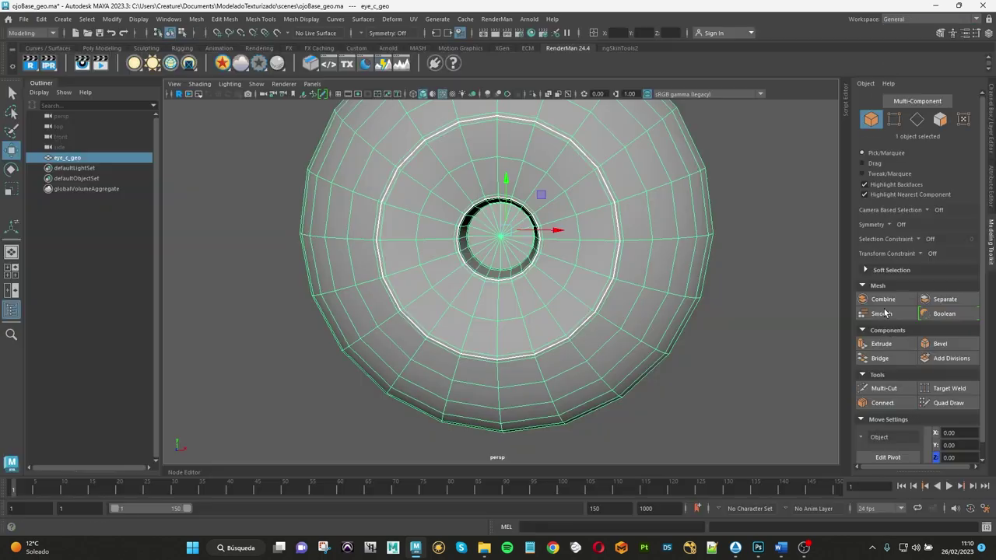
click(989, 145)
click(991, 199)
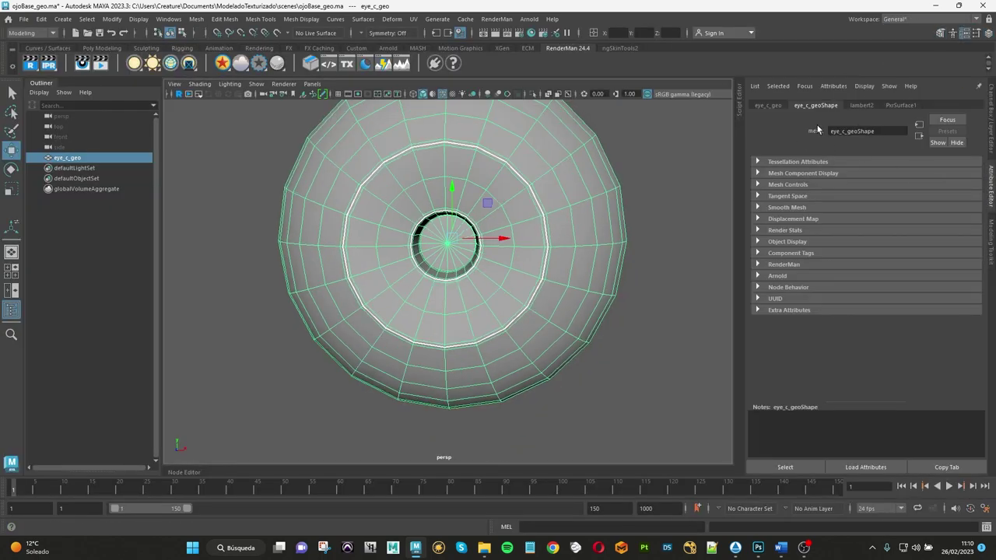
click(900, 106)
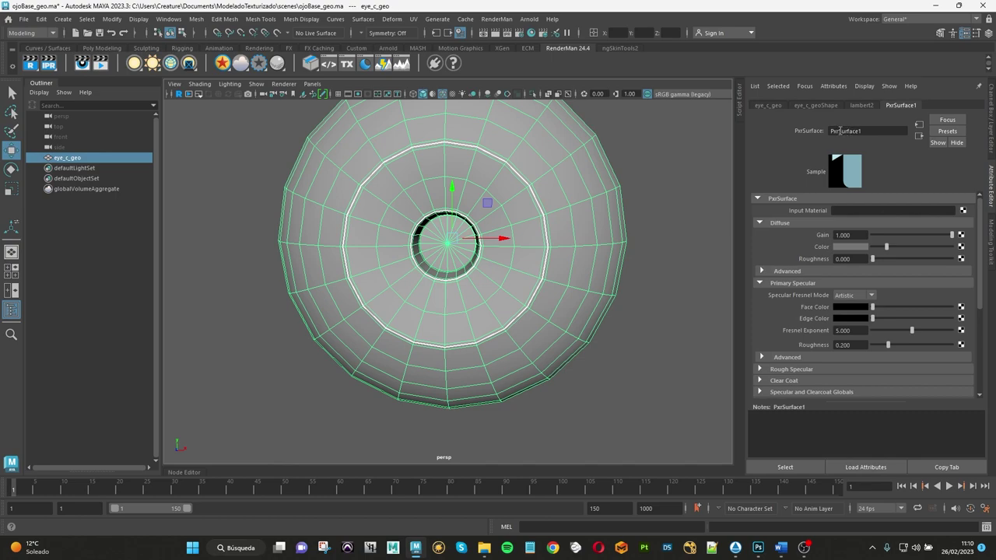
drag(839, 130, 830, 131)
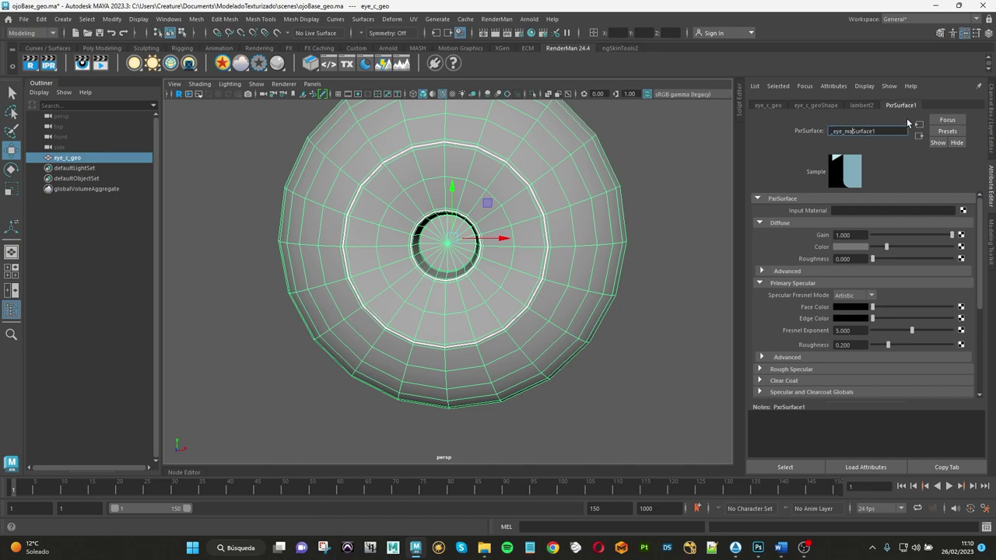
text(t)
key(Return)
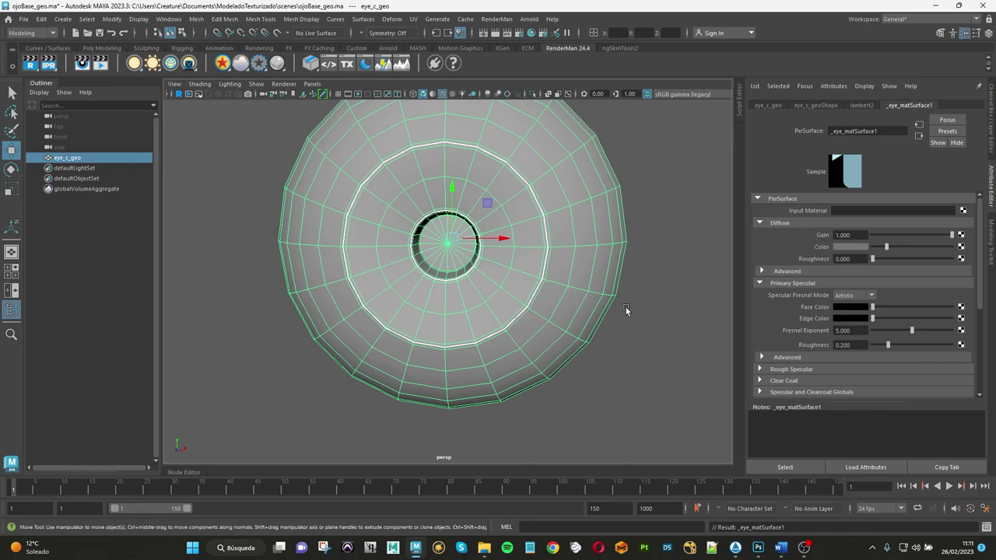
Step: Save a copy as ojo_difusseColor.tif, discarding layers in TIFF Options
click(758, 548)
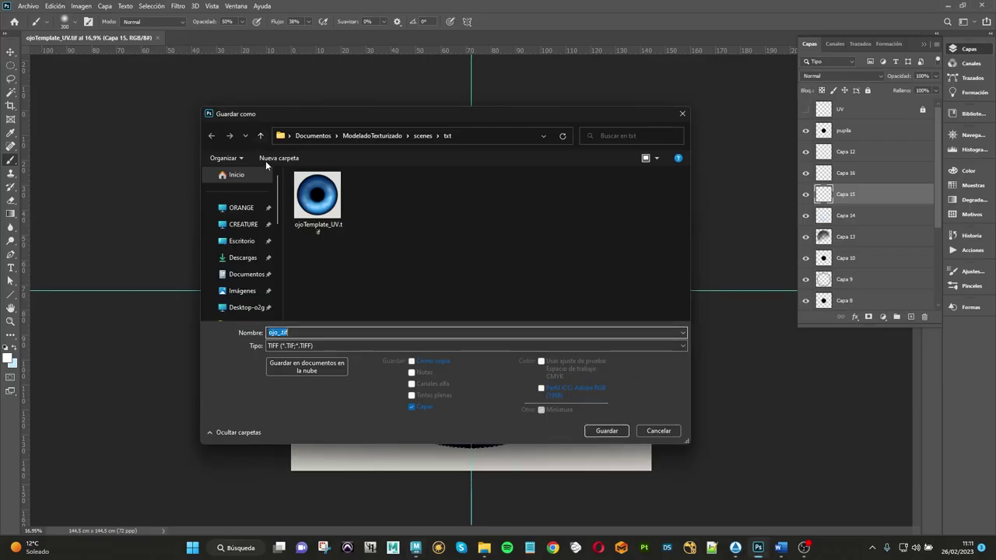
click(278, 333)
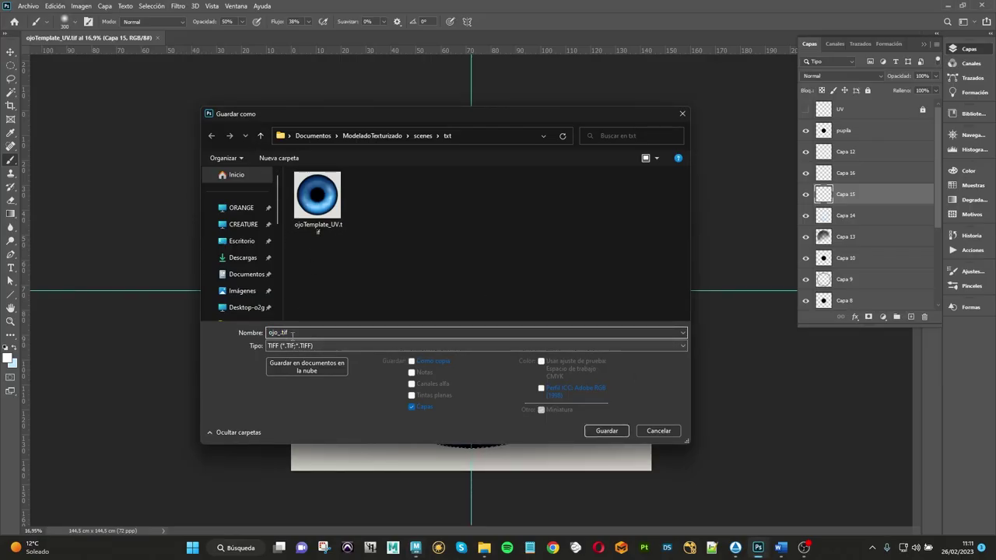
text(difusseColor)
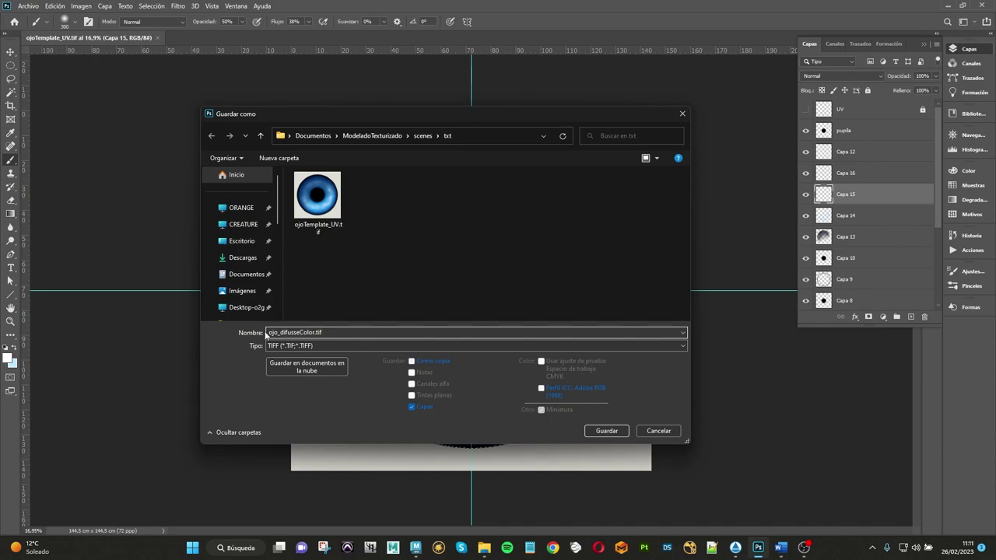
click(421, 407)
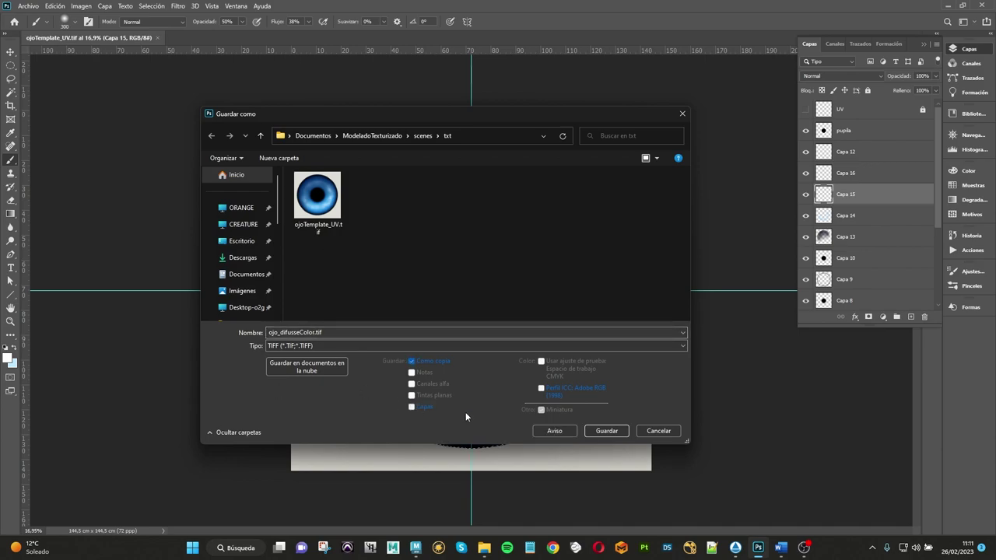
click(607, 431)
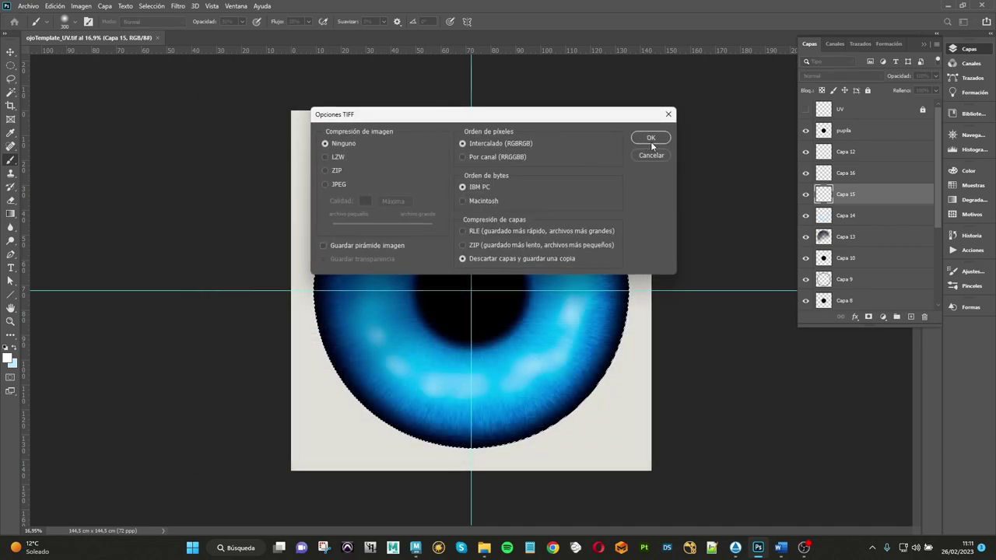
click(650, 138)
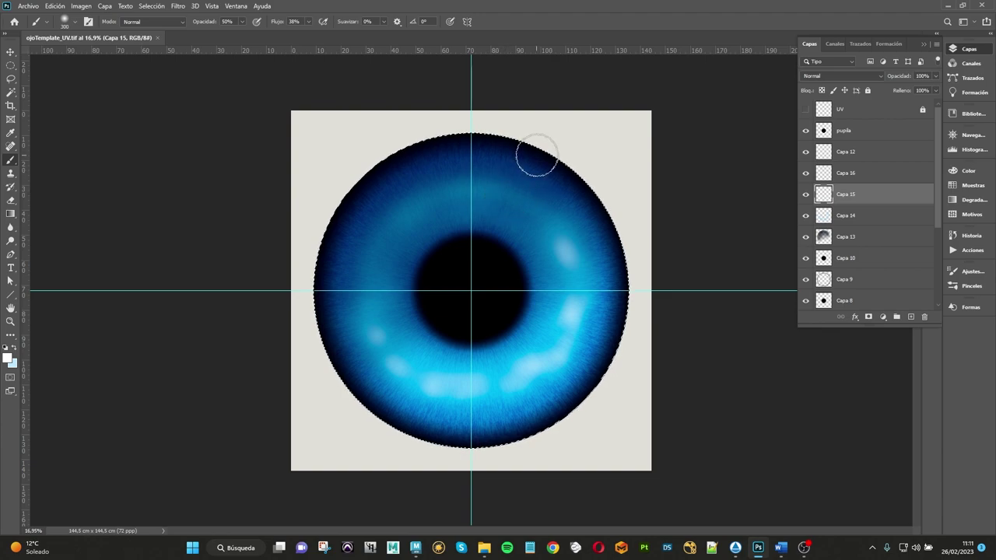
Step: Group the painted layers from pupila down to Capa 2 together
click(847, 129)
scroll(855, 292, down, 3)
scroll(856, 292, down, 3)
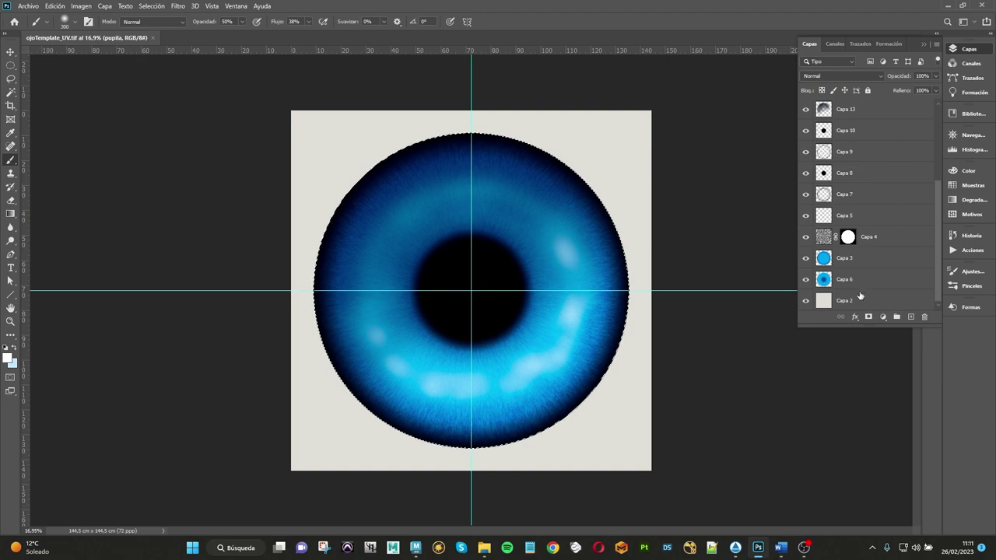
shift+click(856, 300)
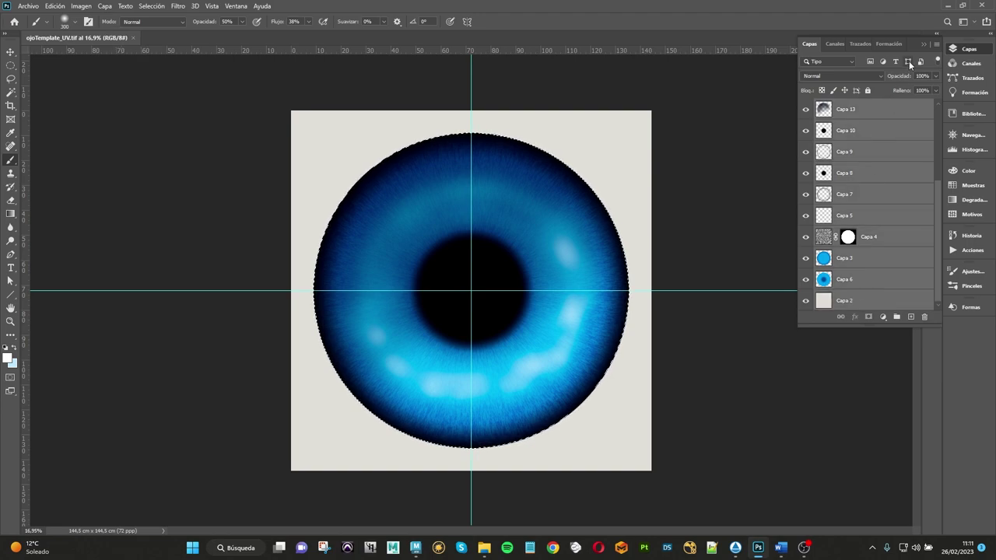
click(897, 317)
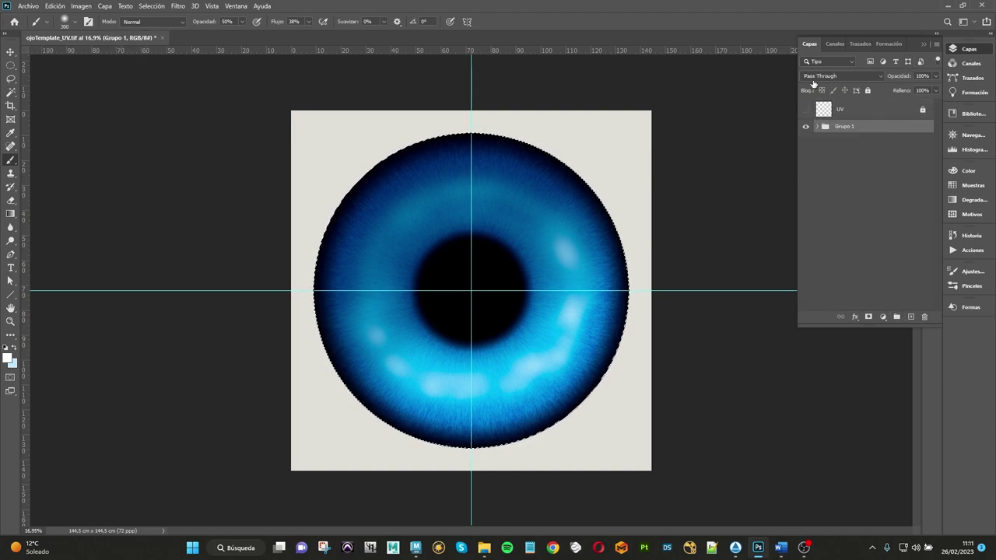
Step: Rename the new group difusseColor and clear the selection
double_click(840, 126)
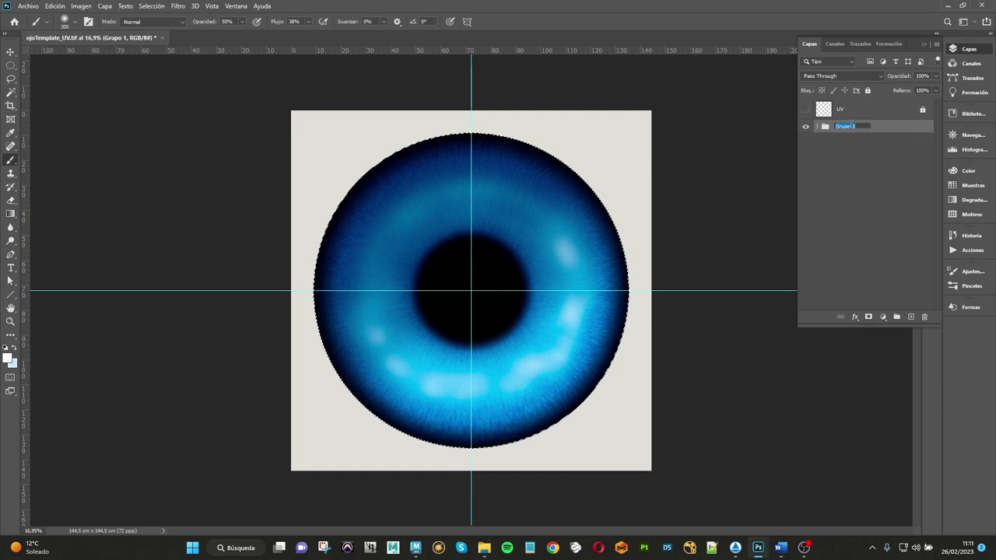
text(difuso)
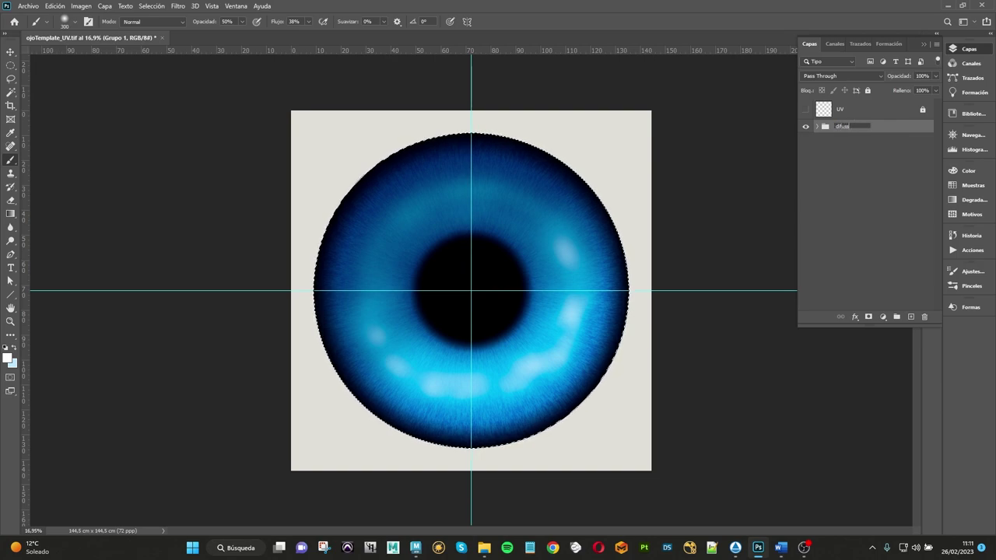
text(eColor)
key(Return)
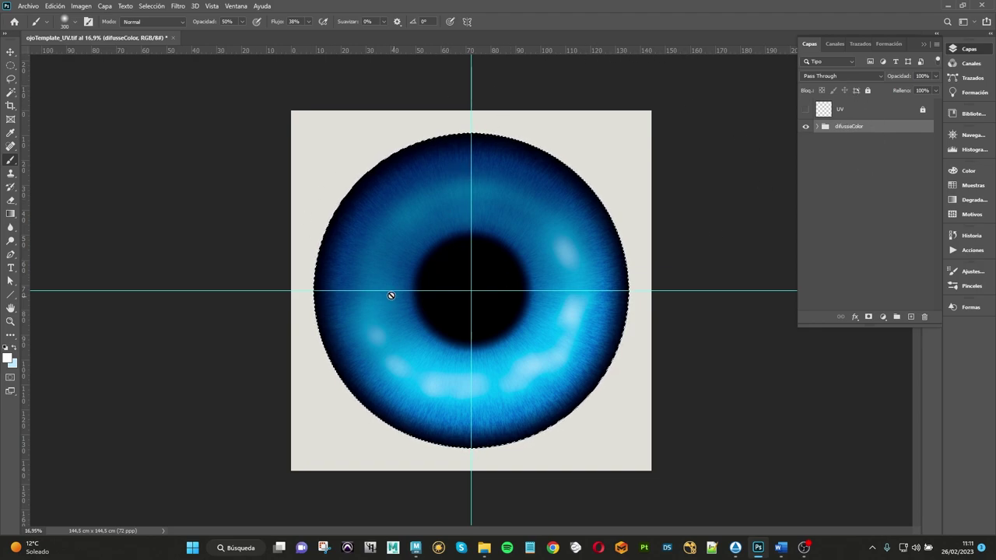
key(ctrl+d)
click(28, 6)
Step: Save the layered texture over ojoTemplate_UV.tif, replacing it and keeping layers with RLE TIFF compression
click(63, 131)
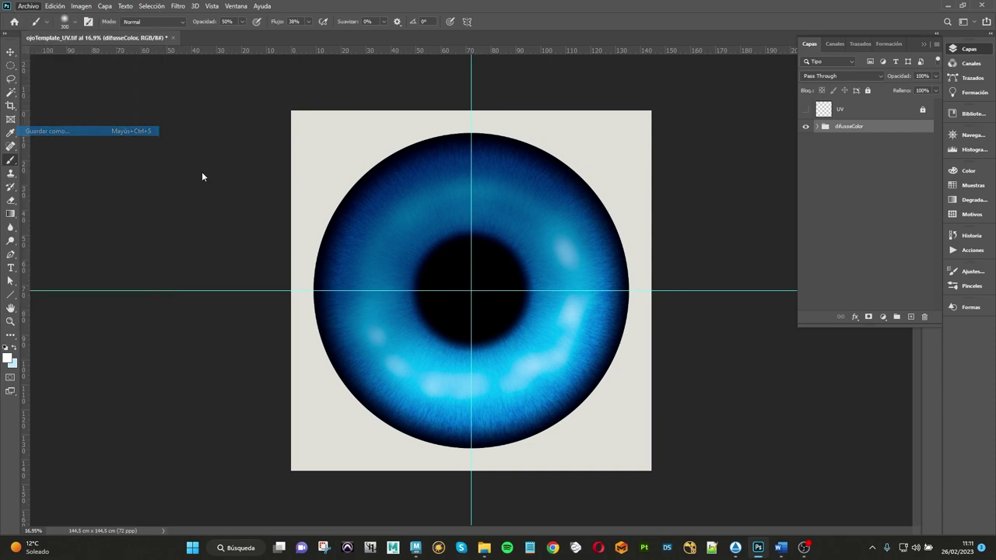
click(370, 226)
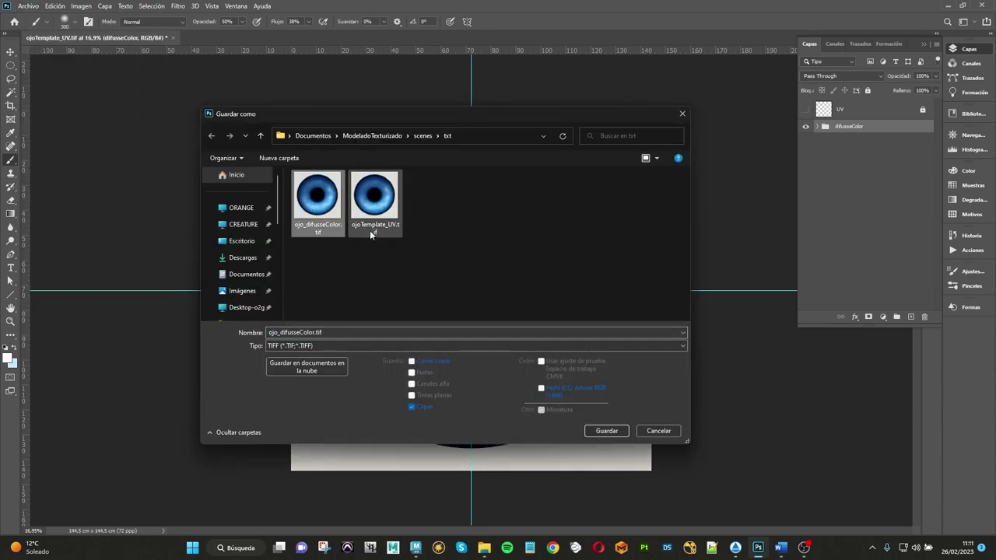
click(607, 432)
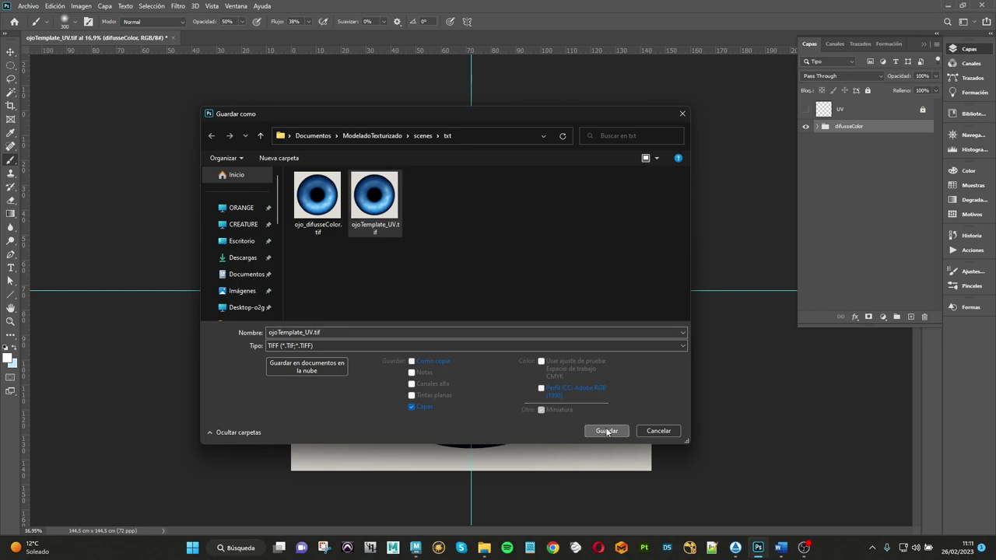
click(525, 273)
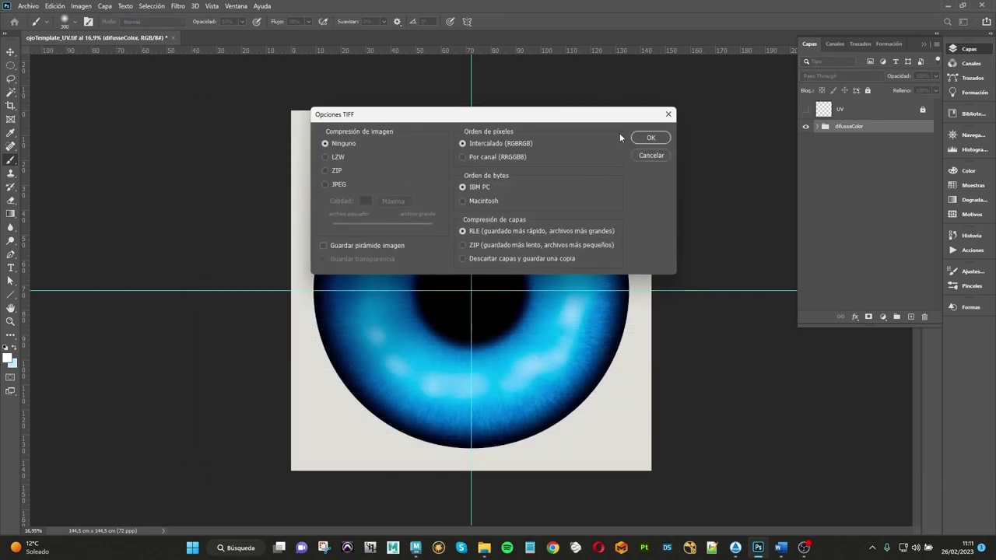
click(640, 137)
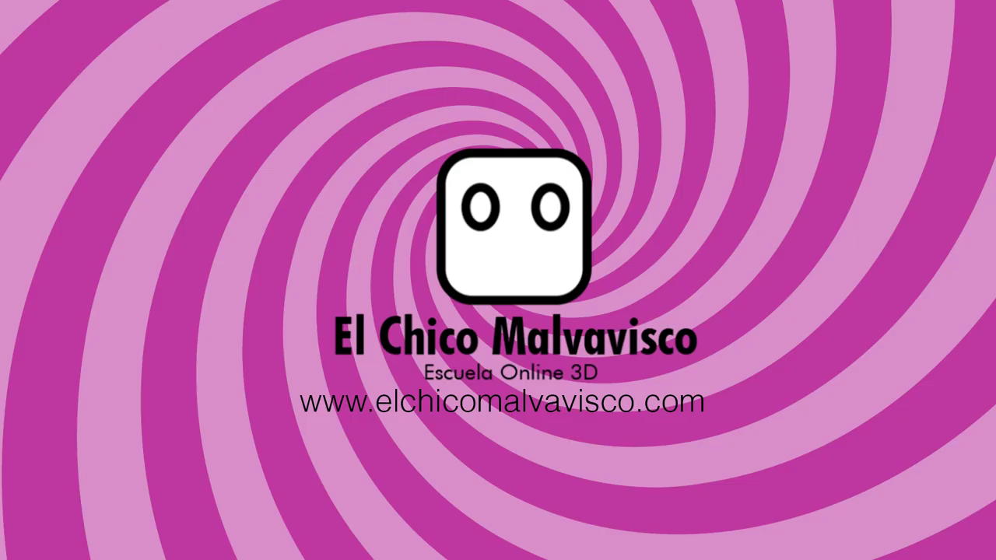